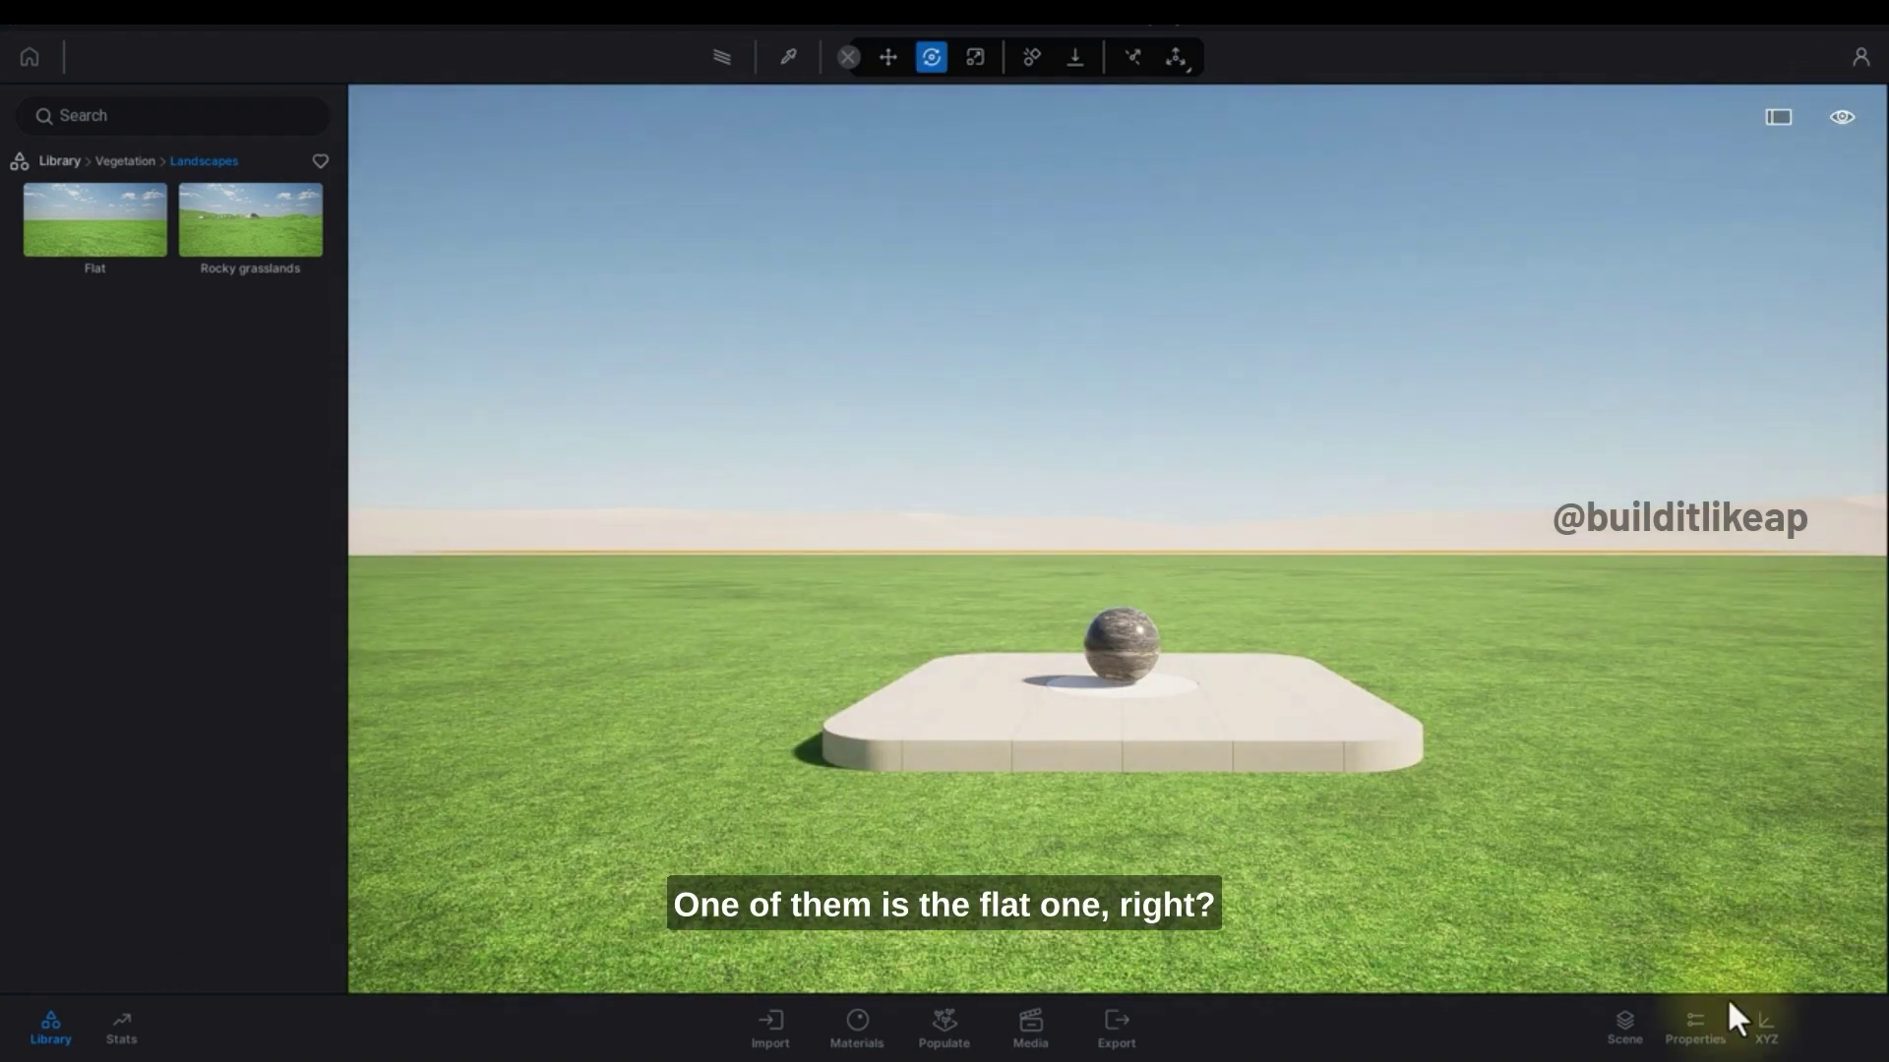
Step: Paint Gravel at 60% texture scale onto the flat grass landscape around the pedestal using the 10 m circular brush
left_click(1693, 1024)
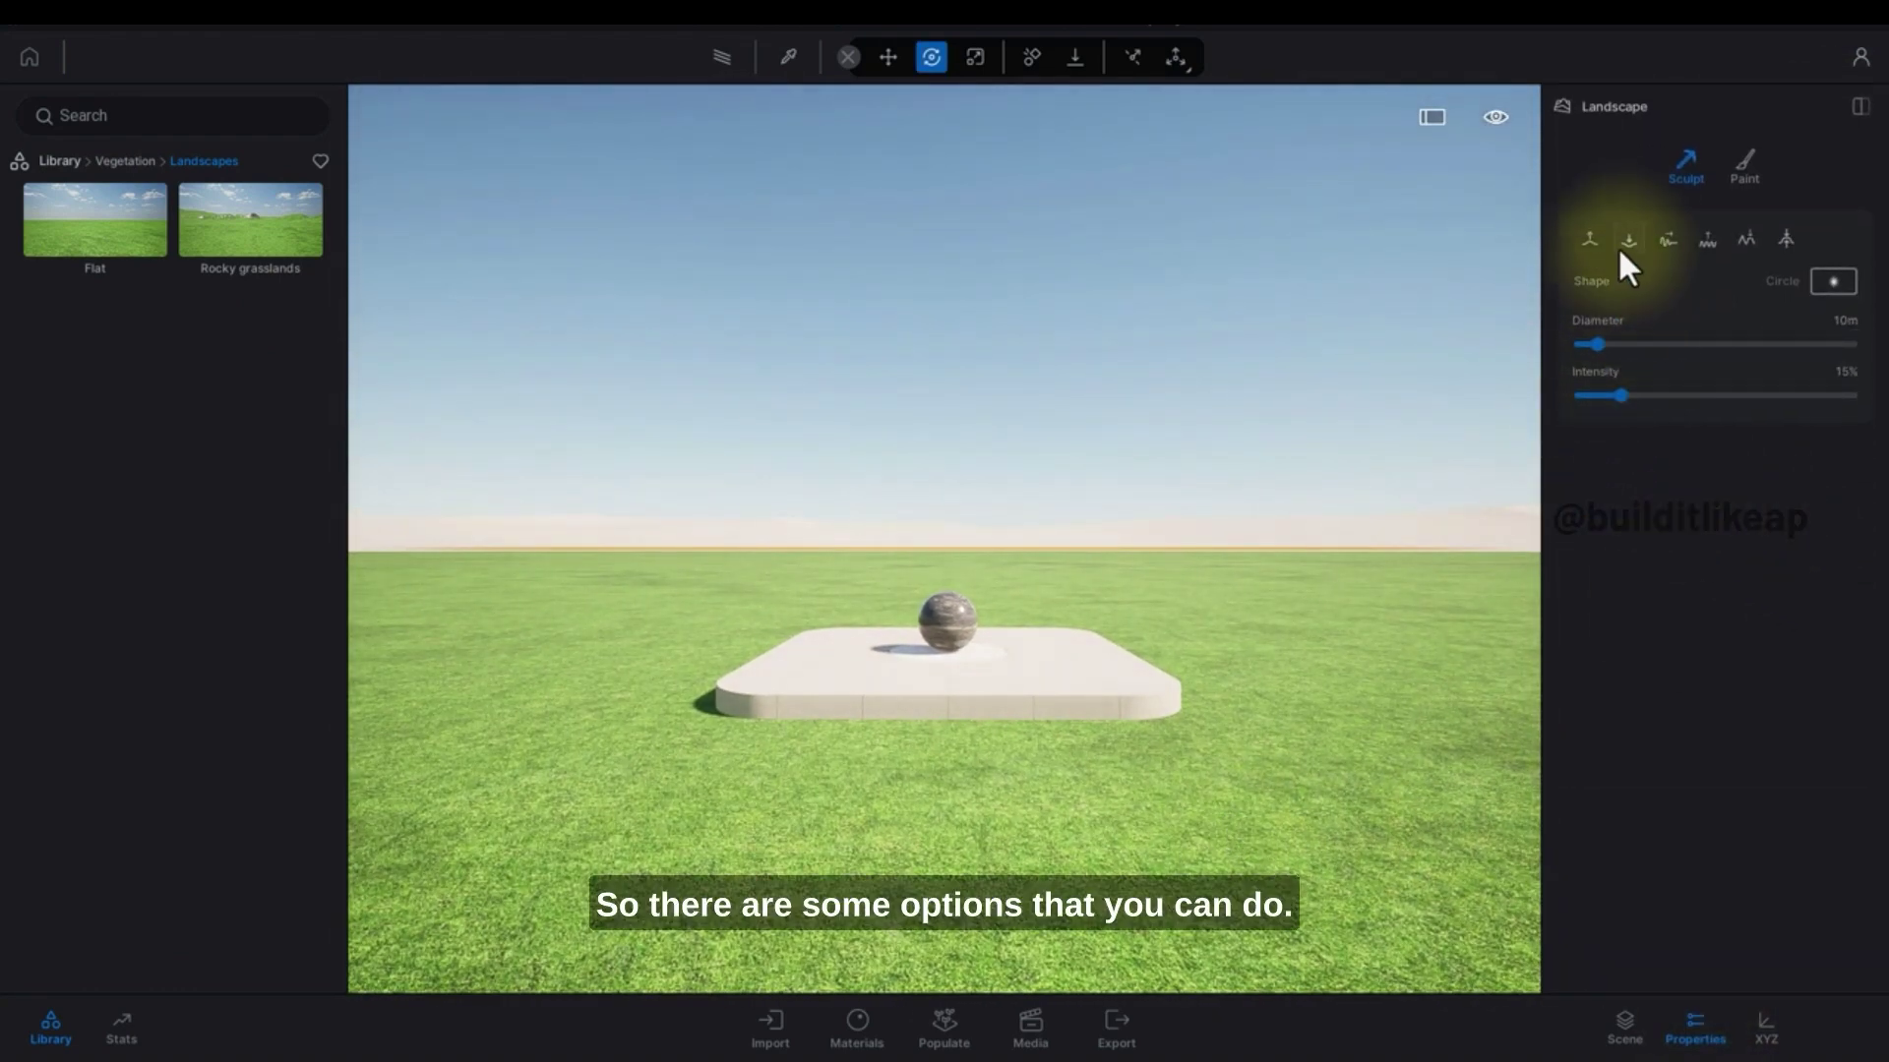
left_click(1747, 159)
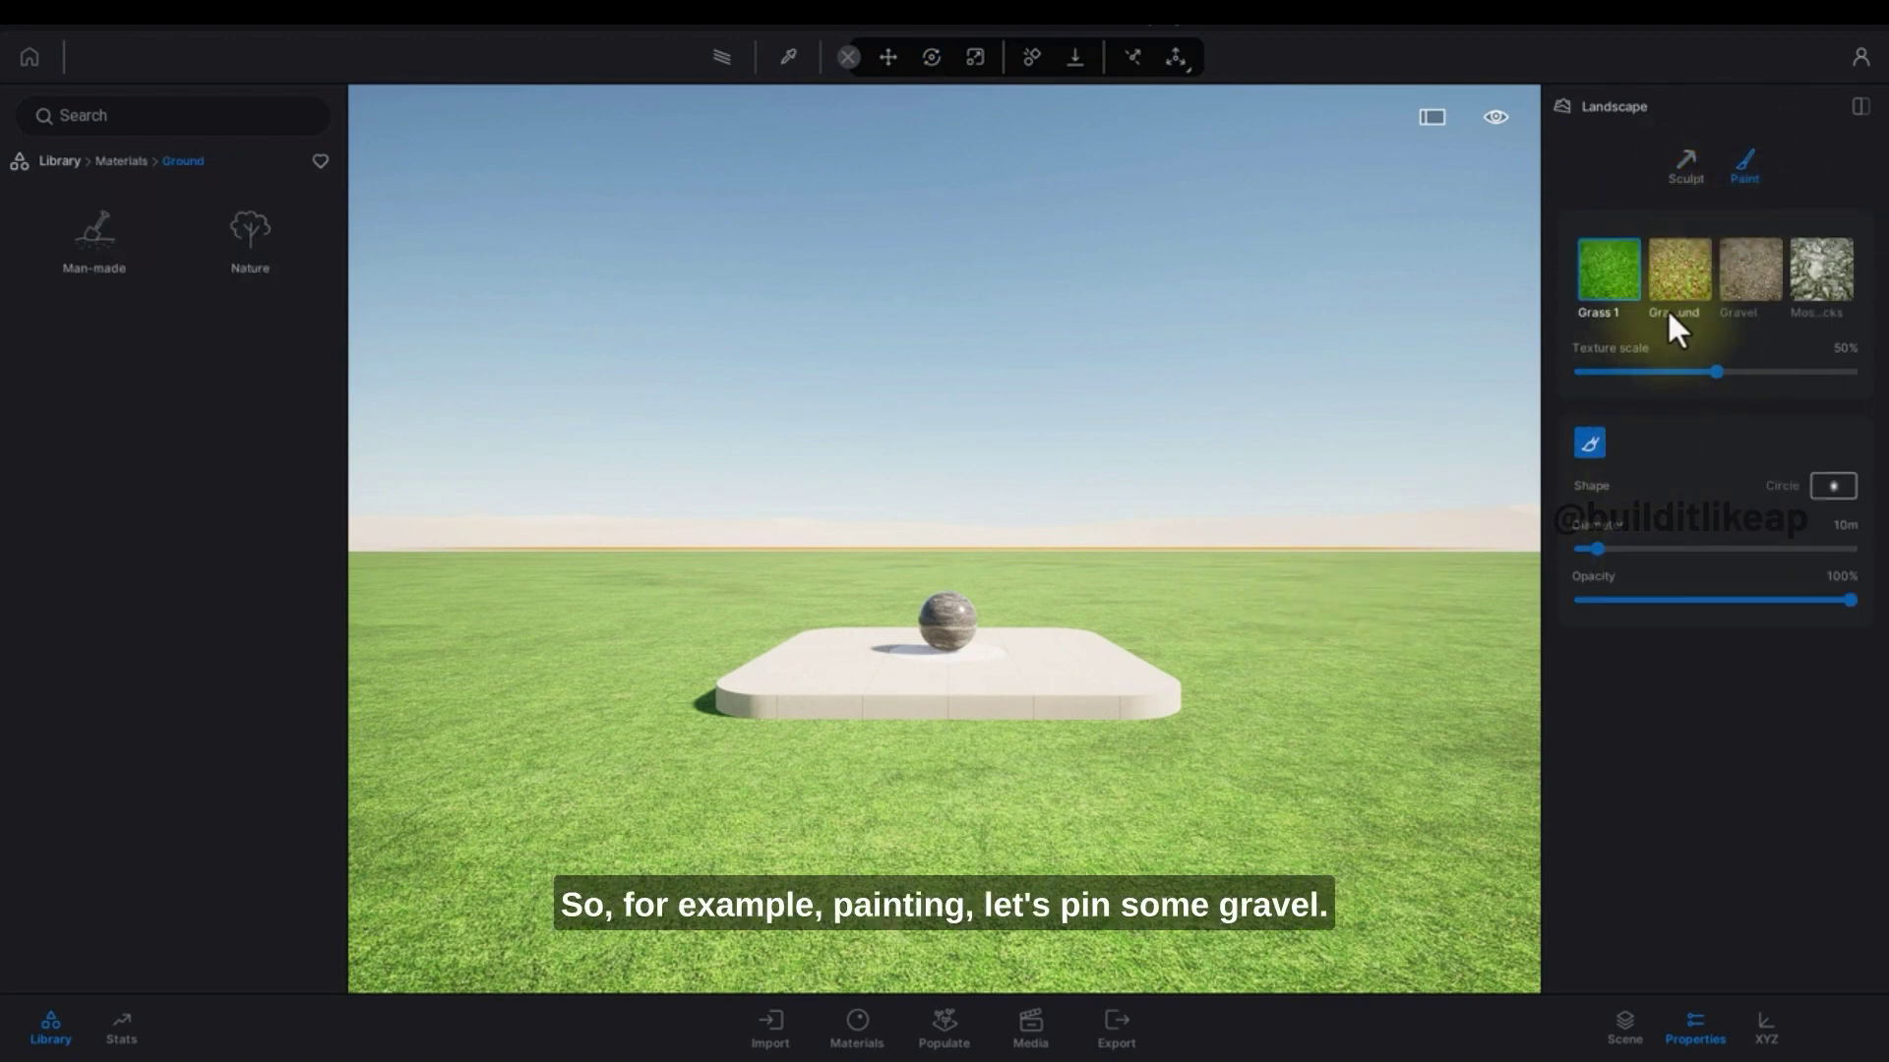
left_click(1675, 281)
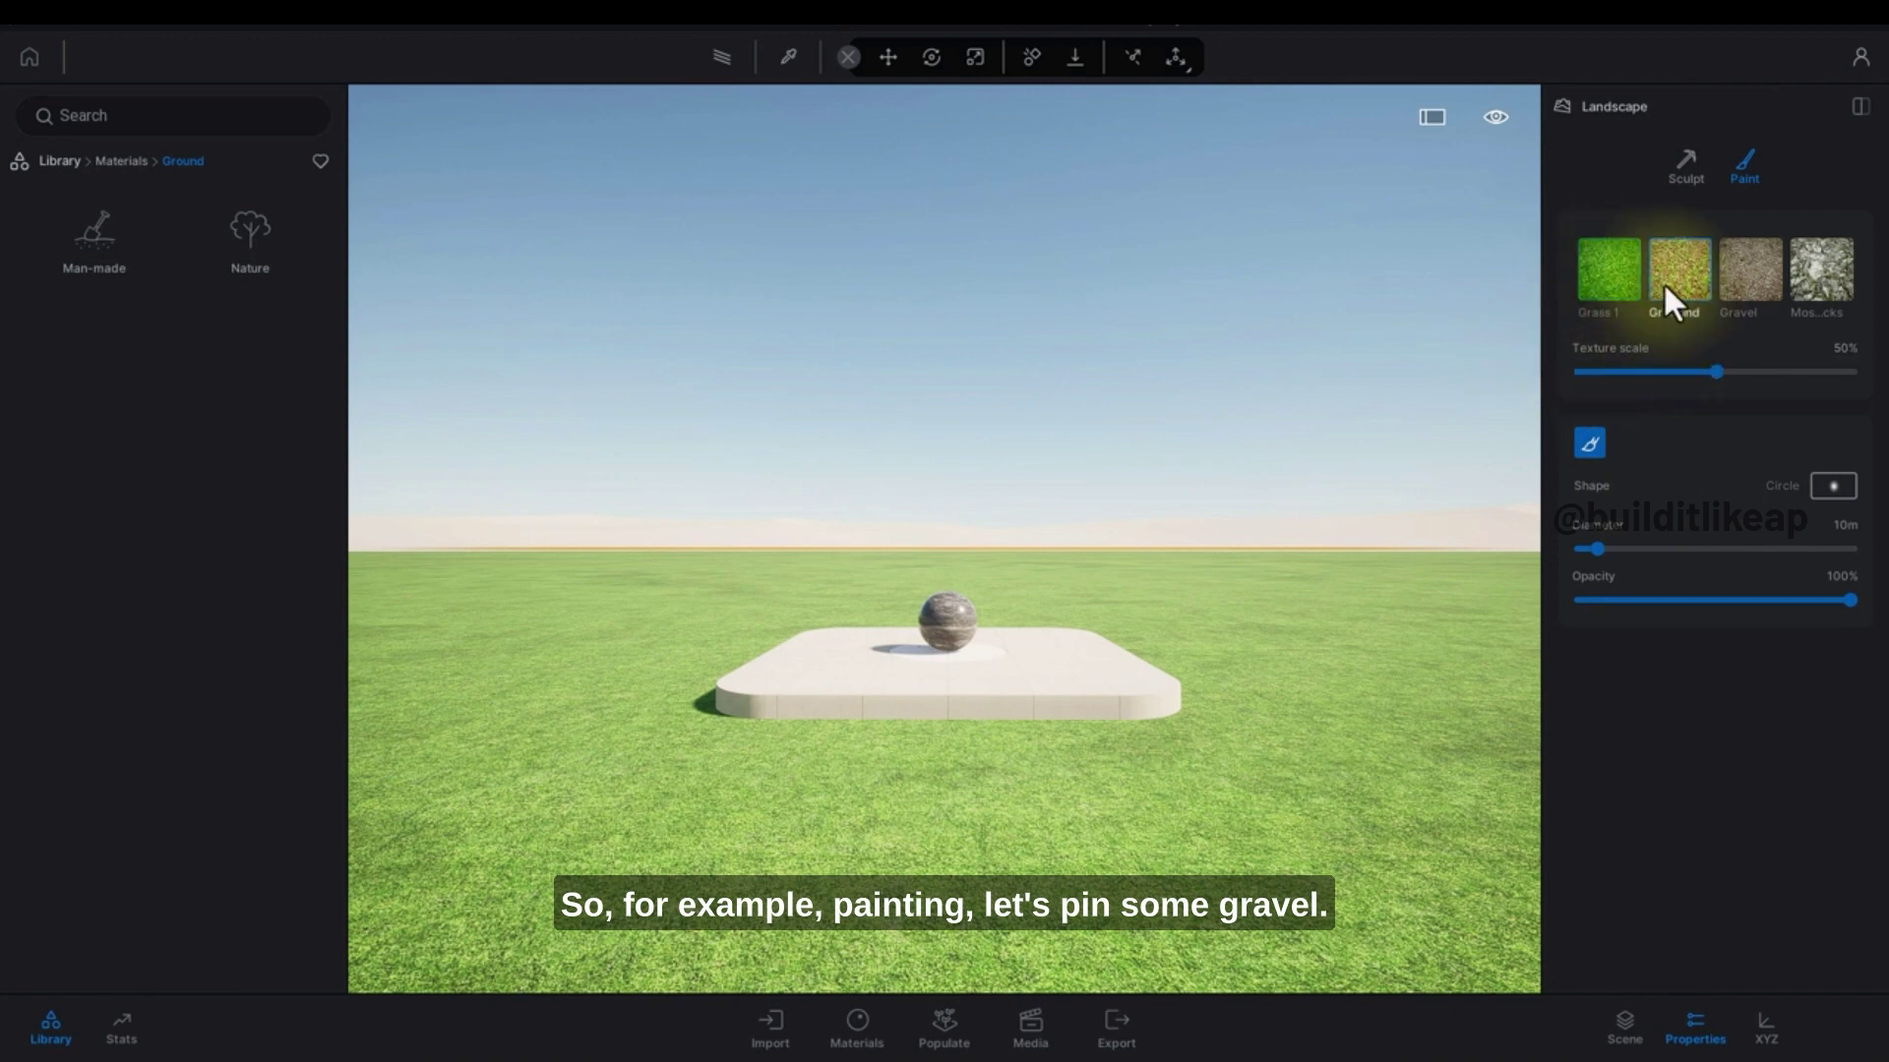
left_click(1737, 285)
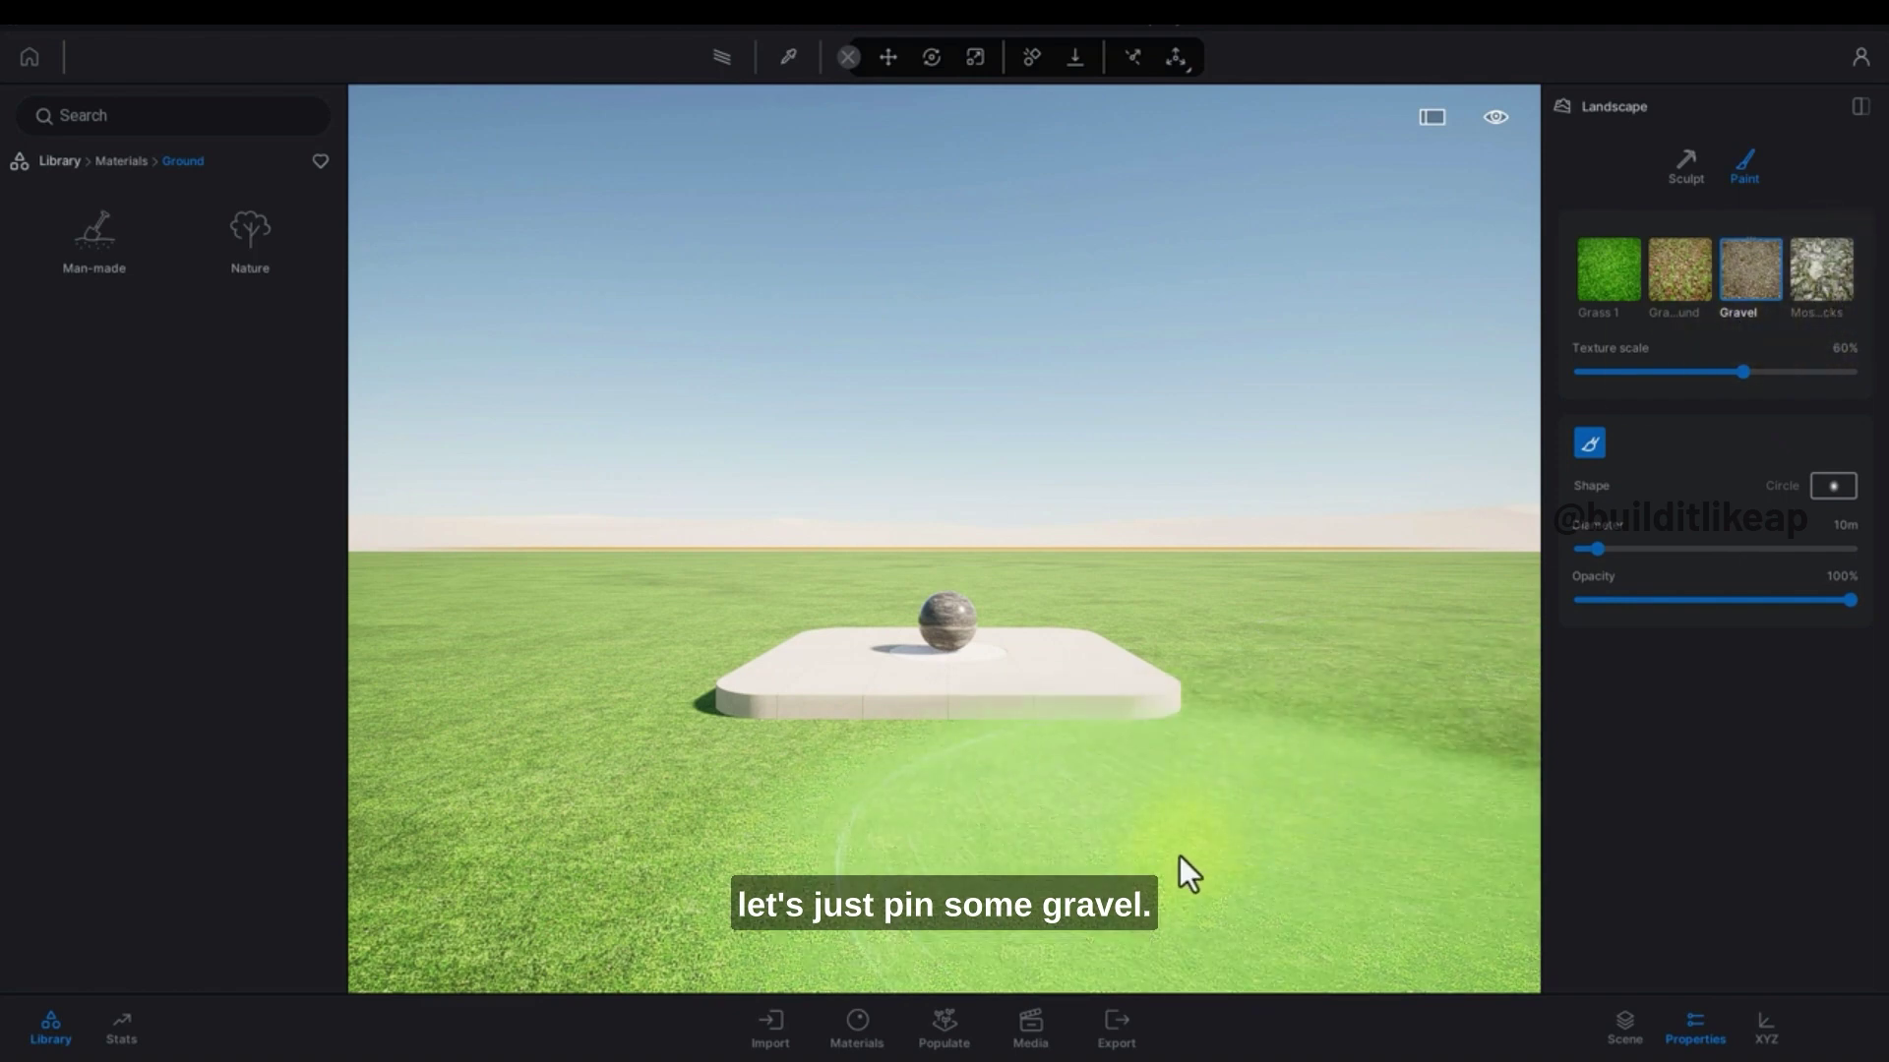
mouse_move(1082, 901)
left_mouse_down()
mouse_move(909, 928)
mouse_move(425, 854)
mouse_move(259, 732)
mouse_move(268, 625)
mouse_move(425, 622)
mouse_move(482, 673)
mouse_move(654, 608)
mouse_move(765, 604)
mouse_move(618, 677)
mouse_move(745, 571)
mouse_move(1025, 634)
mouse_move(1216, 753)
mouse_move(831, 812)
left_mouse_up()
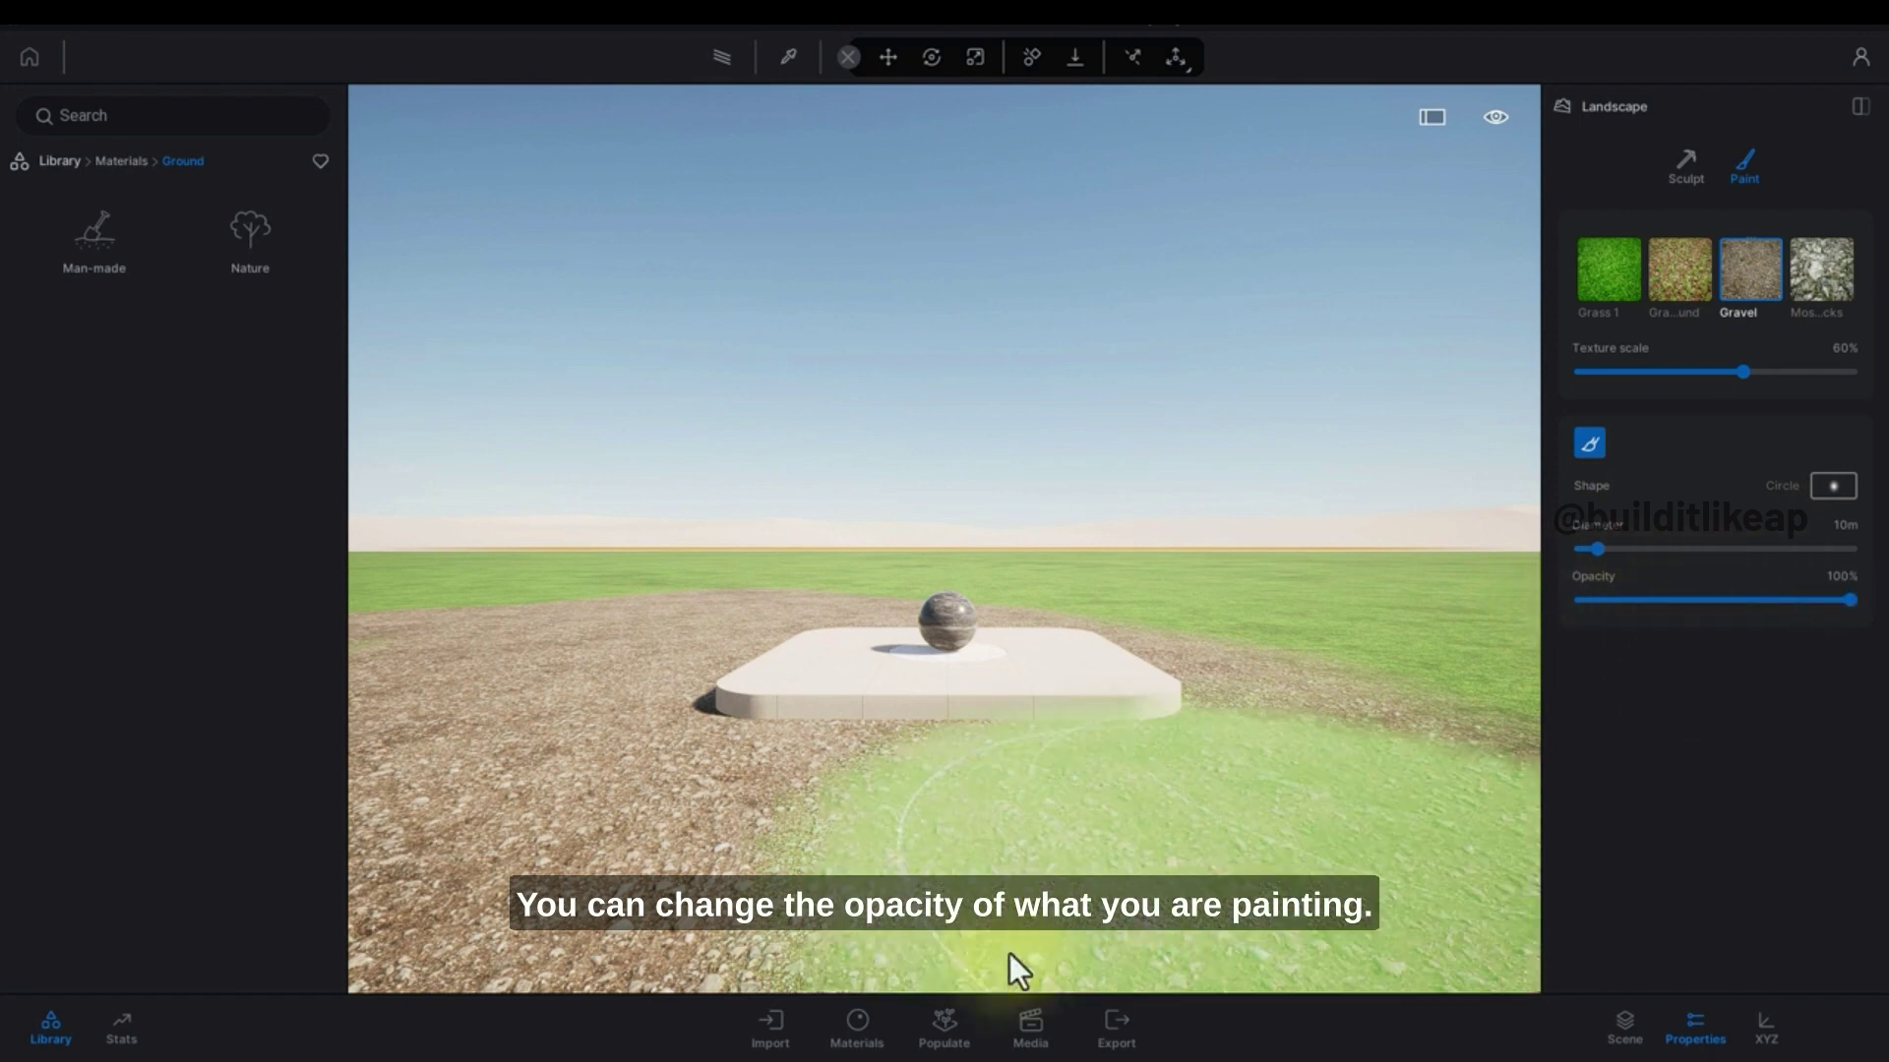
Step: Raise a mound on the distant grass and a large hill beside the platform with a 10 m, 15% intensity brush
left_click(1683, 161)
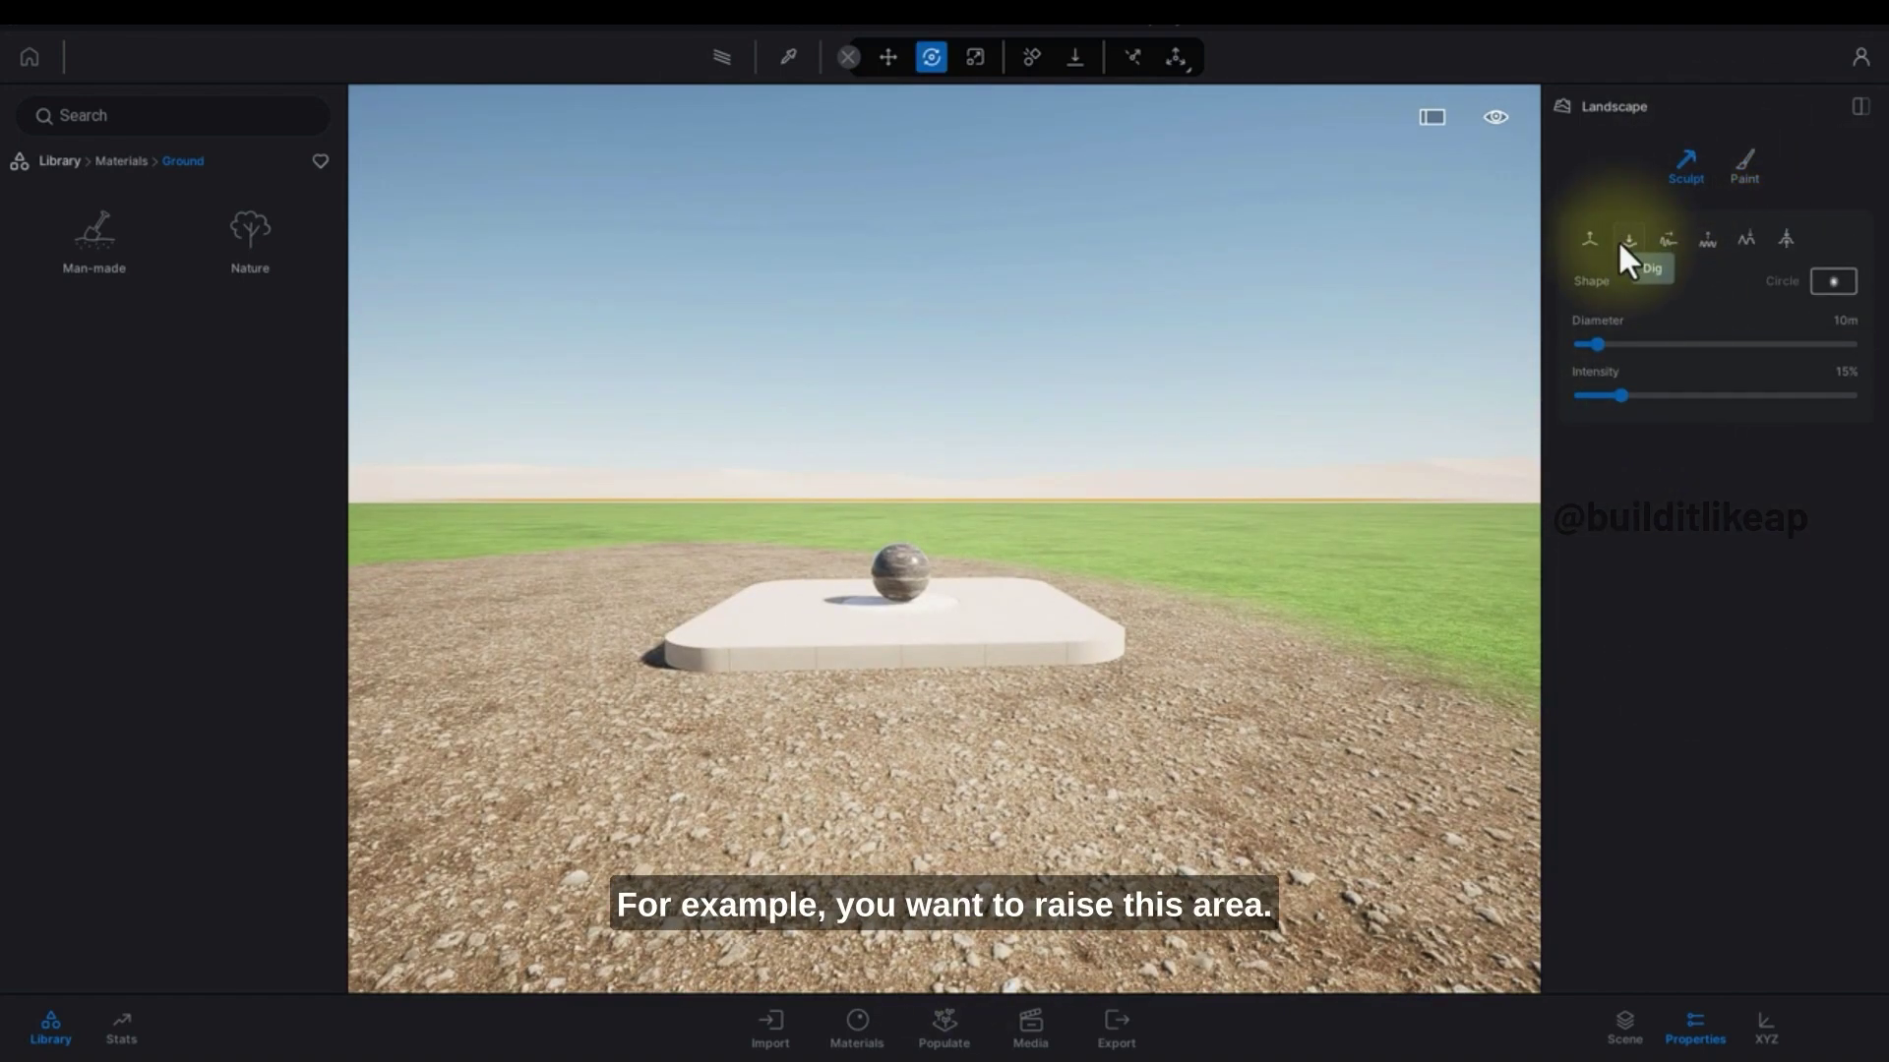
left_click(1589, 240)
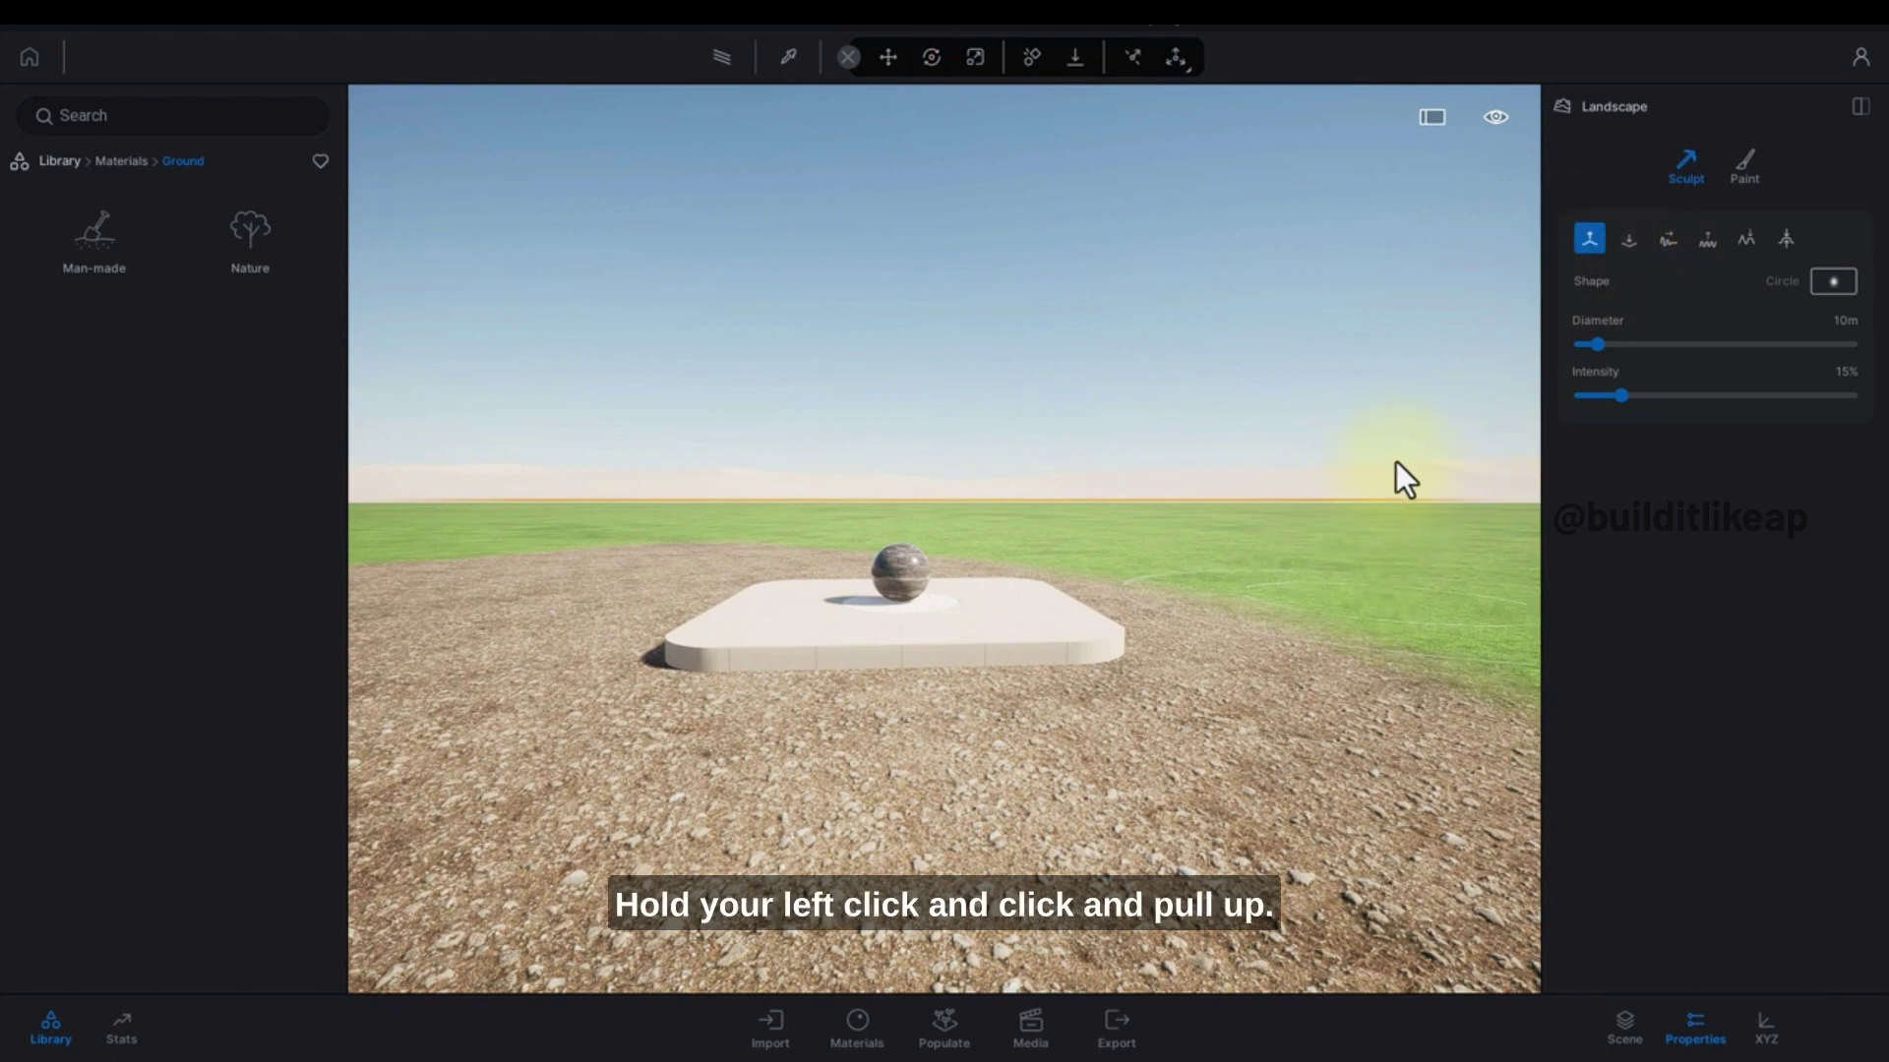
left_click_drag(1395, 462, 1379, 109)
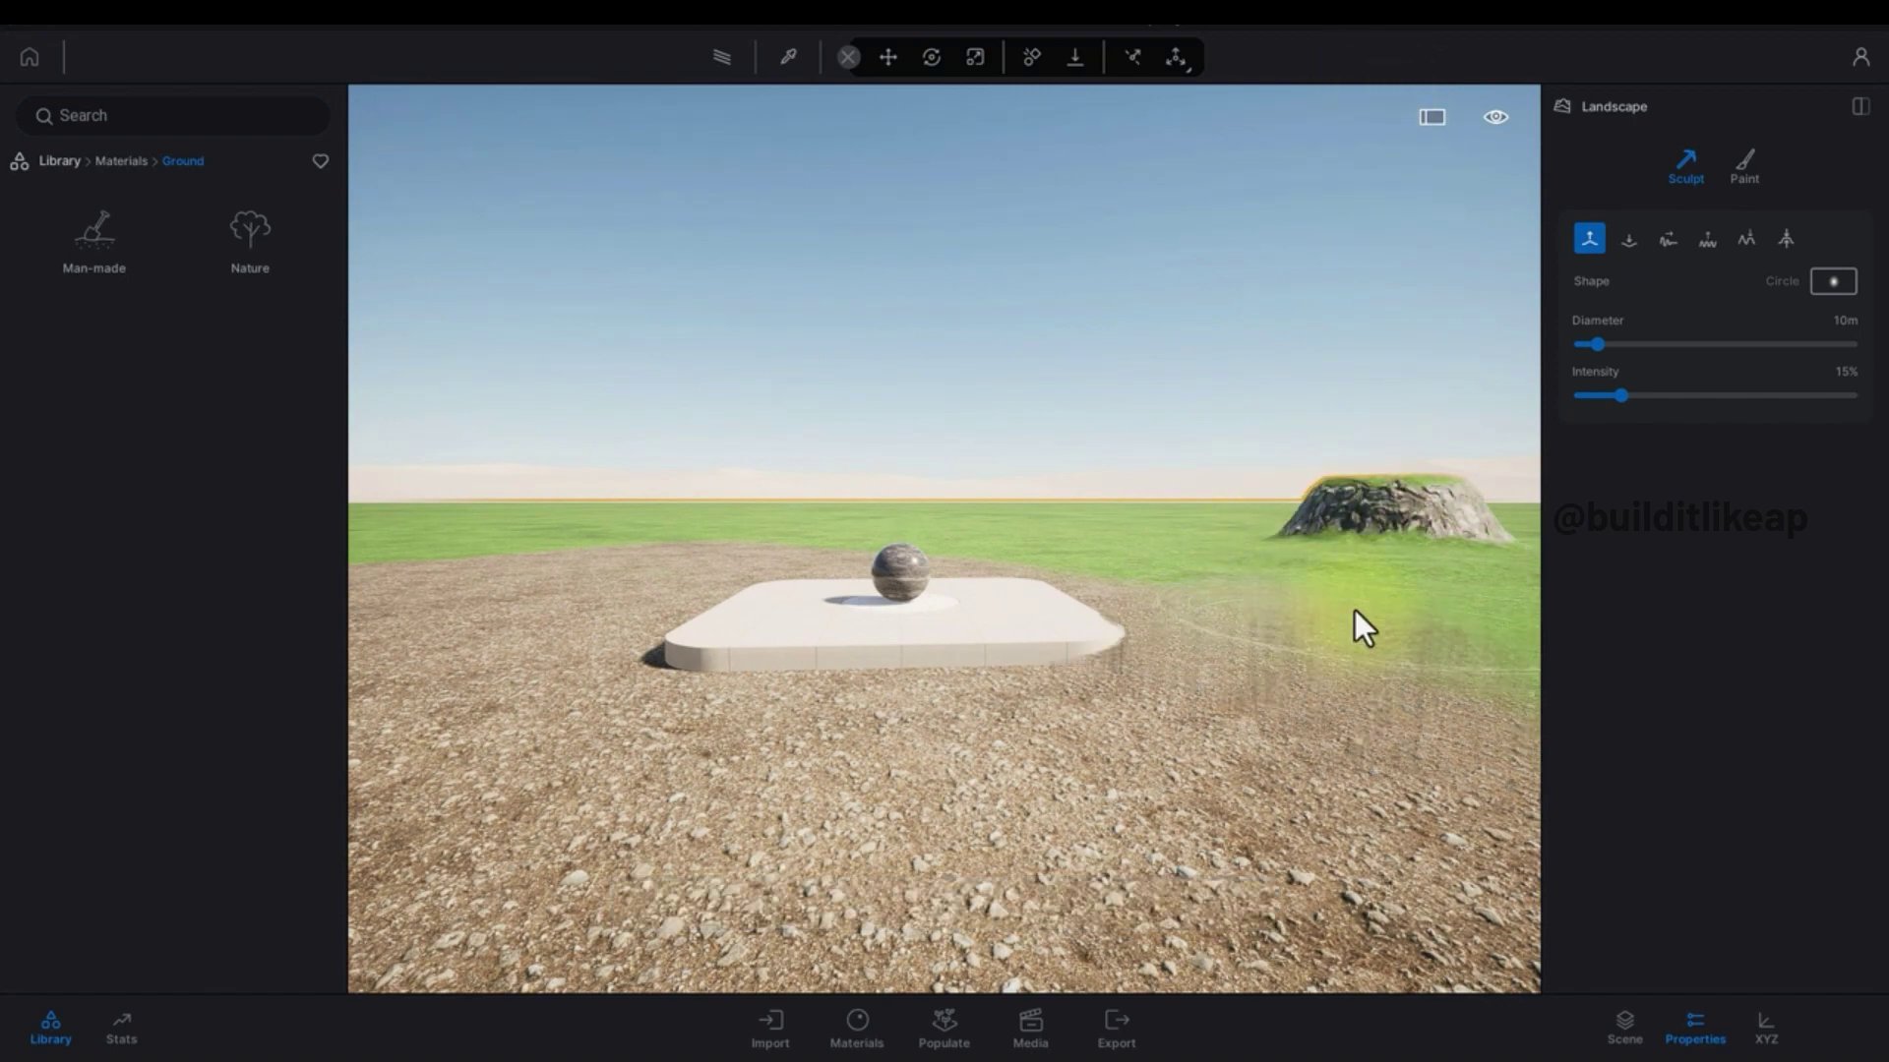
mouse_move(1354, 612)
left_mouse_down()
mouse_move(1355, 538)
mouse_move(1356, 585)
mouse_move(1491, 410)
left_mouse_up()
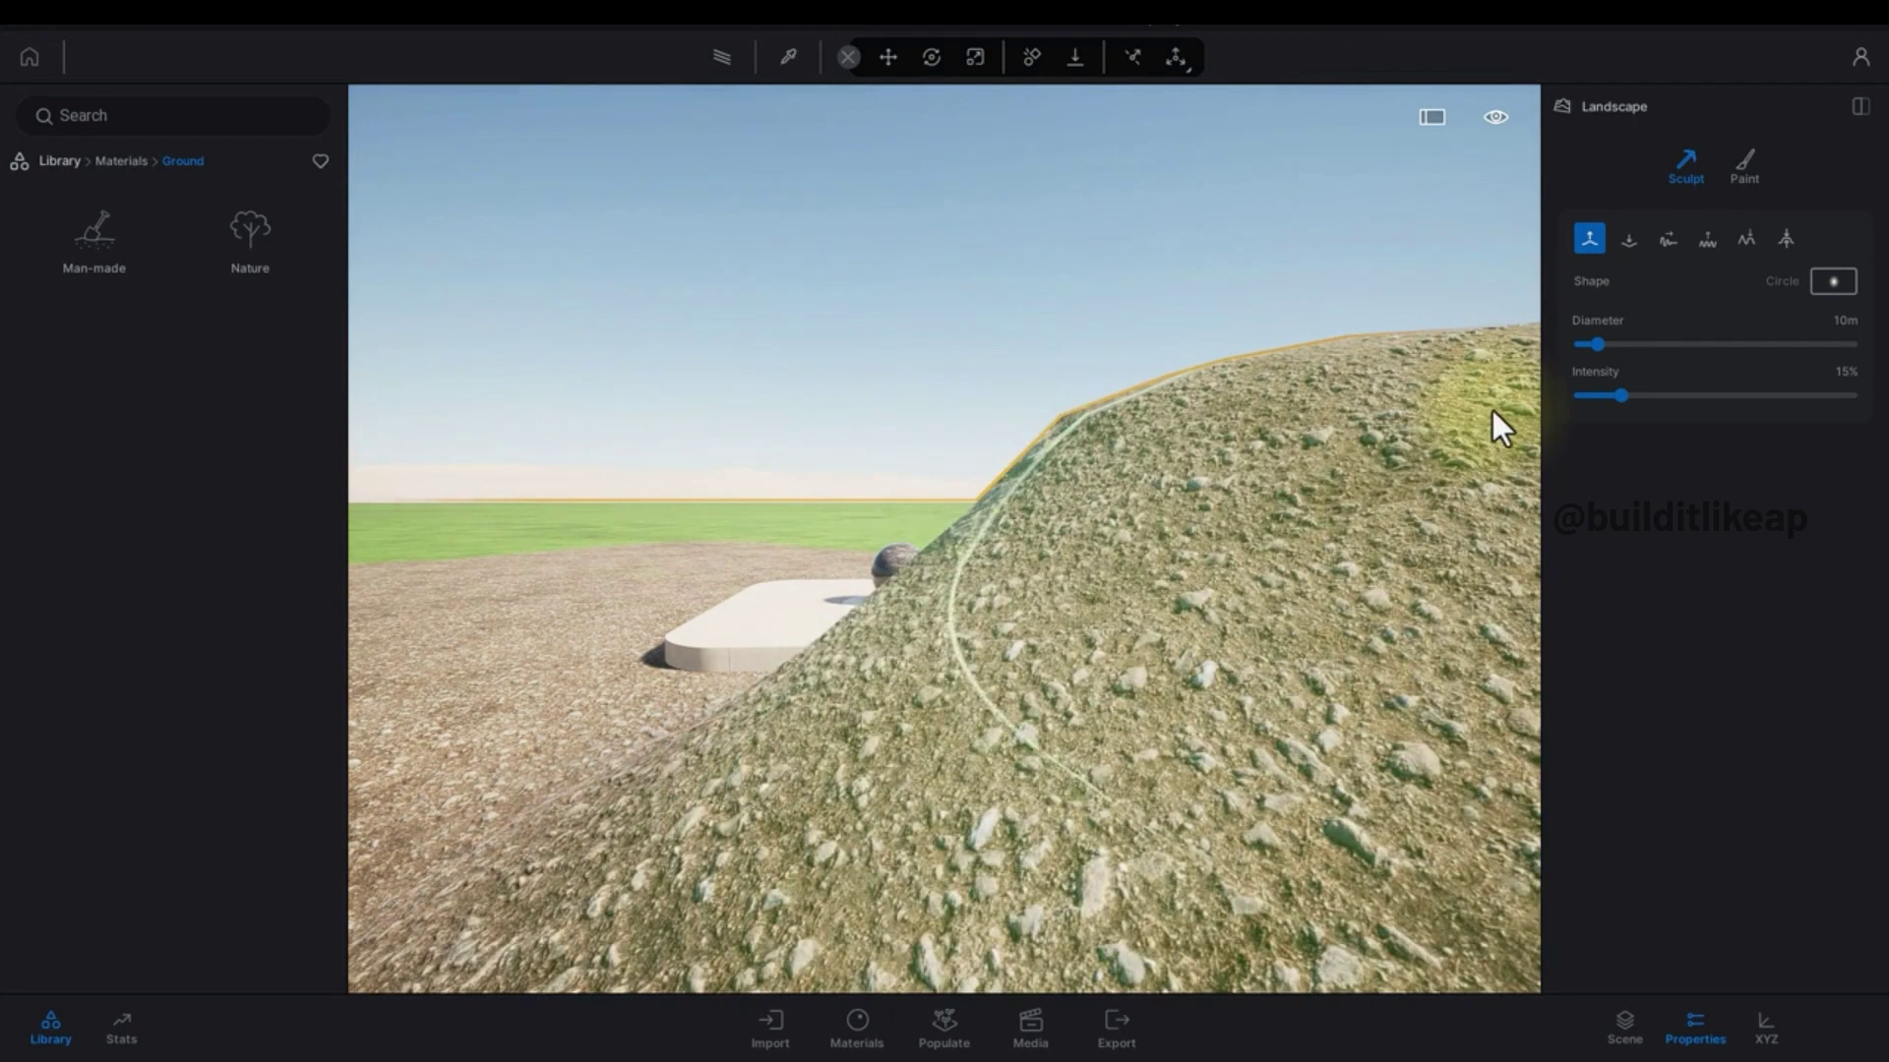
Step: Level the raised gravel hill beside the platform down to the surrounding ground, leaving the distant rocky mound
left_click(1628, 238)
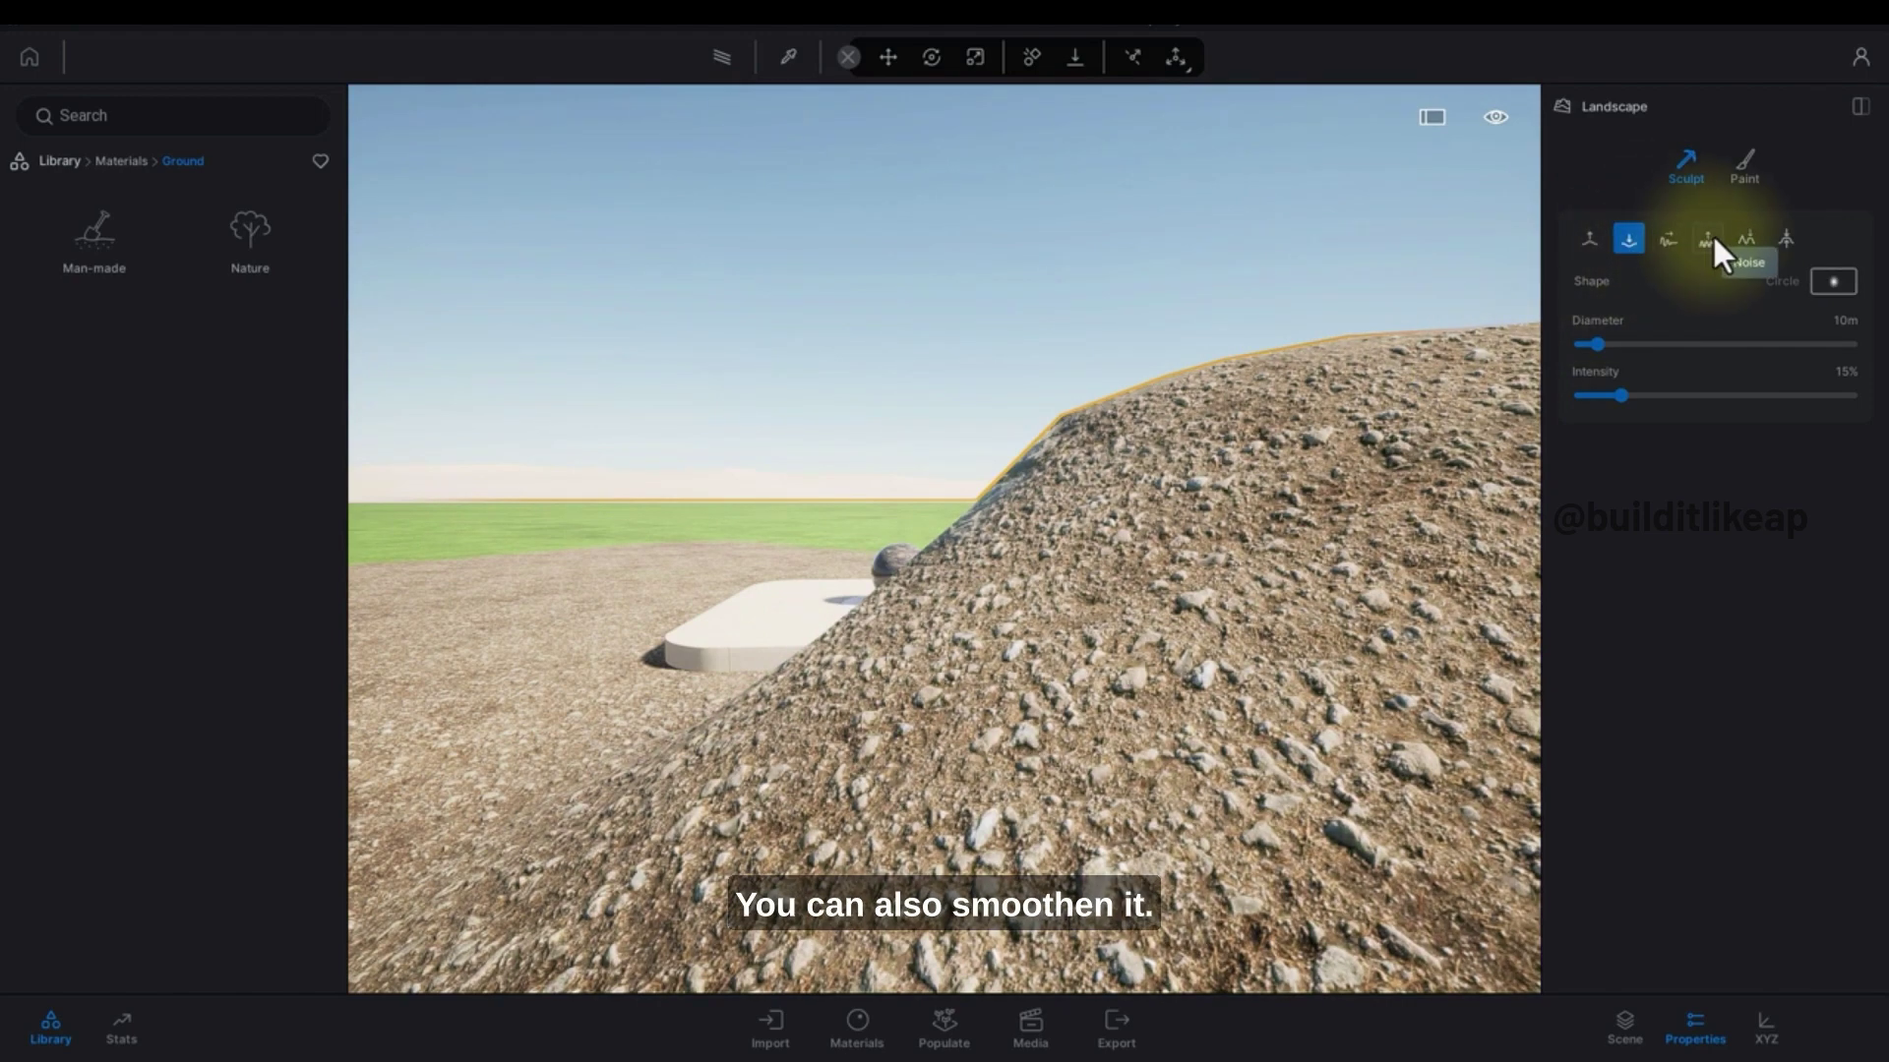
left_click(1668, 239)
mouse_move(709, 826)
left_mouse_down()
mouse_move(864, 805)
mouse_move(1163, 700)
mouse_move(1434, 437)
mouse_move(710, 905)
mouse_move(1282, 610)
mouse_move(1426, 466)
left_mouse_up()
key("r")
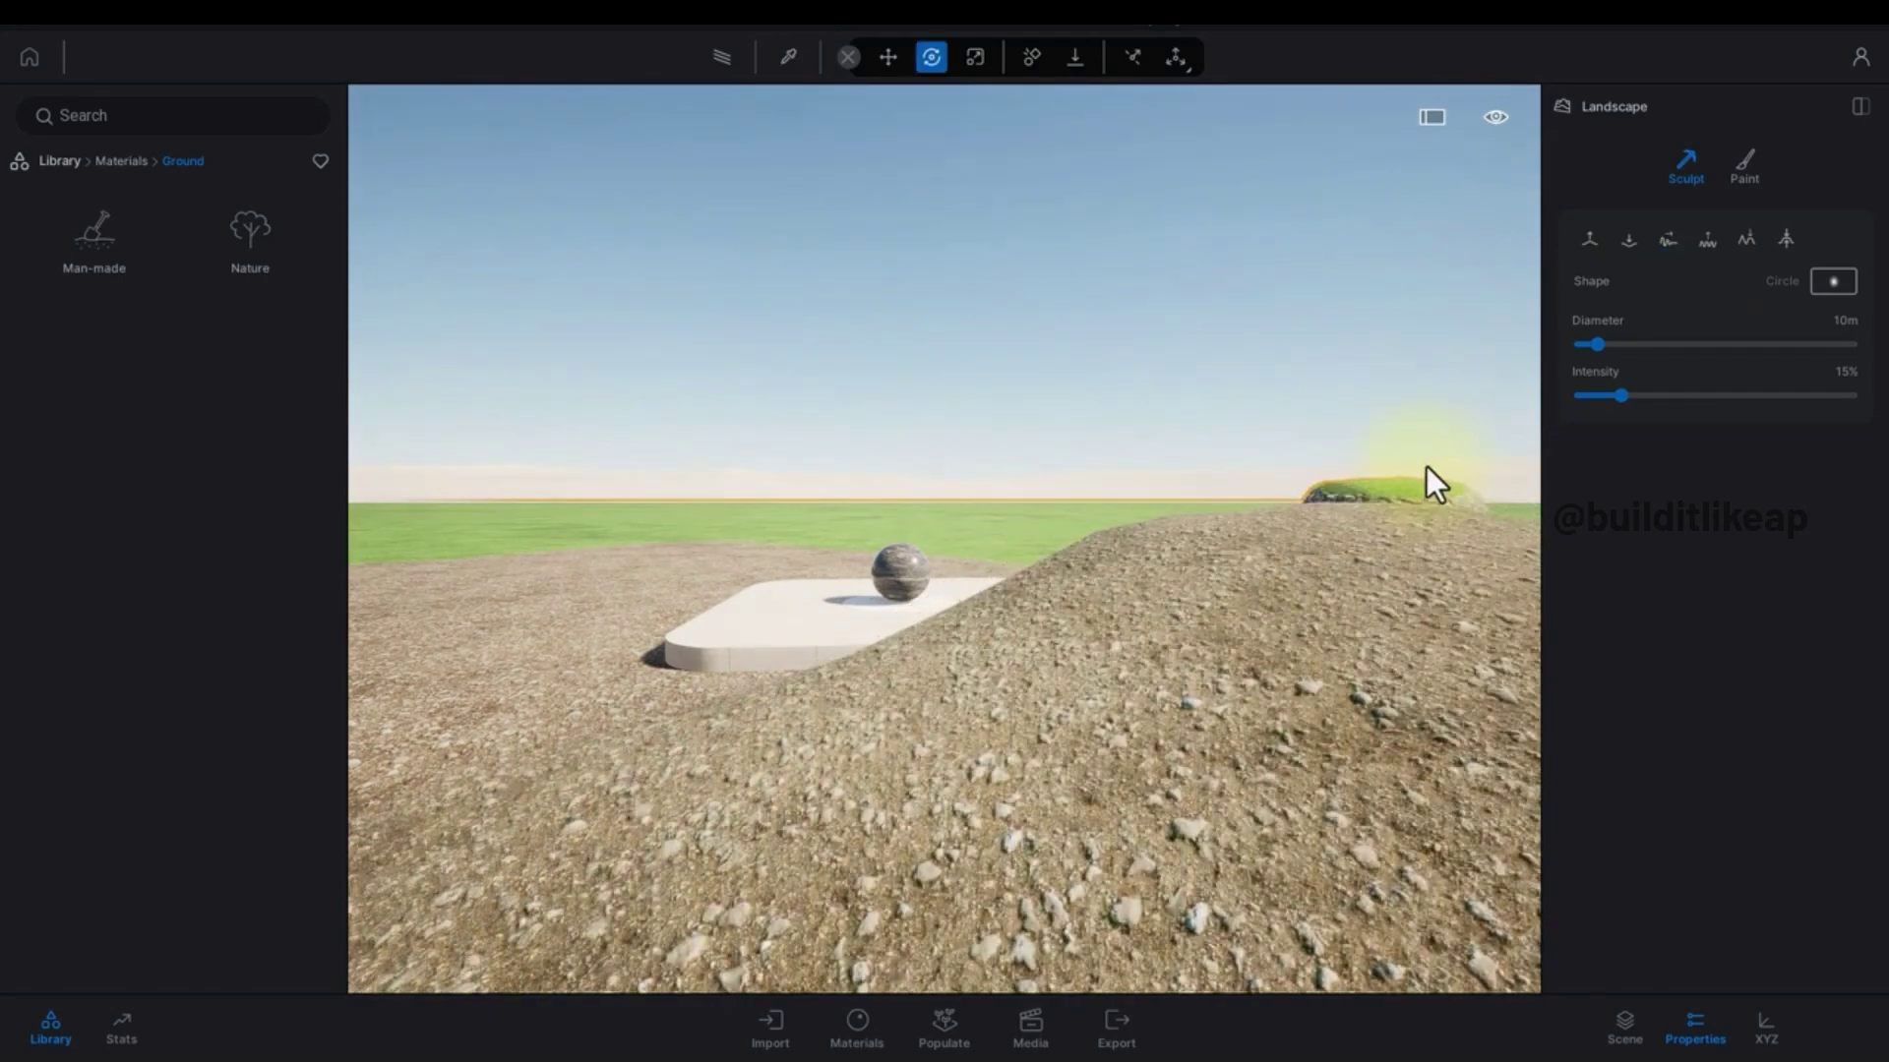
middle_click_drag(1426, 466, 1426, 590, "shift")
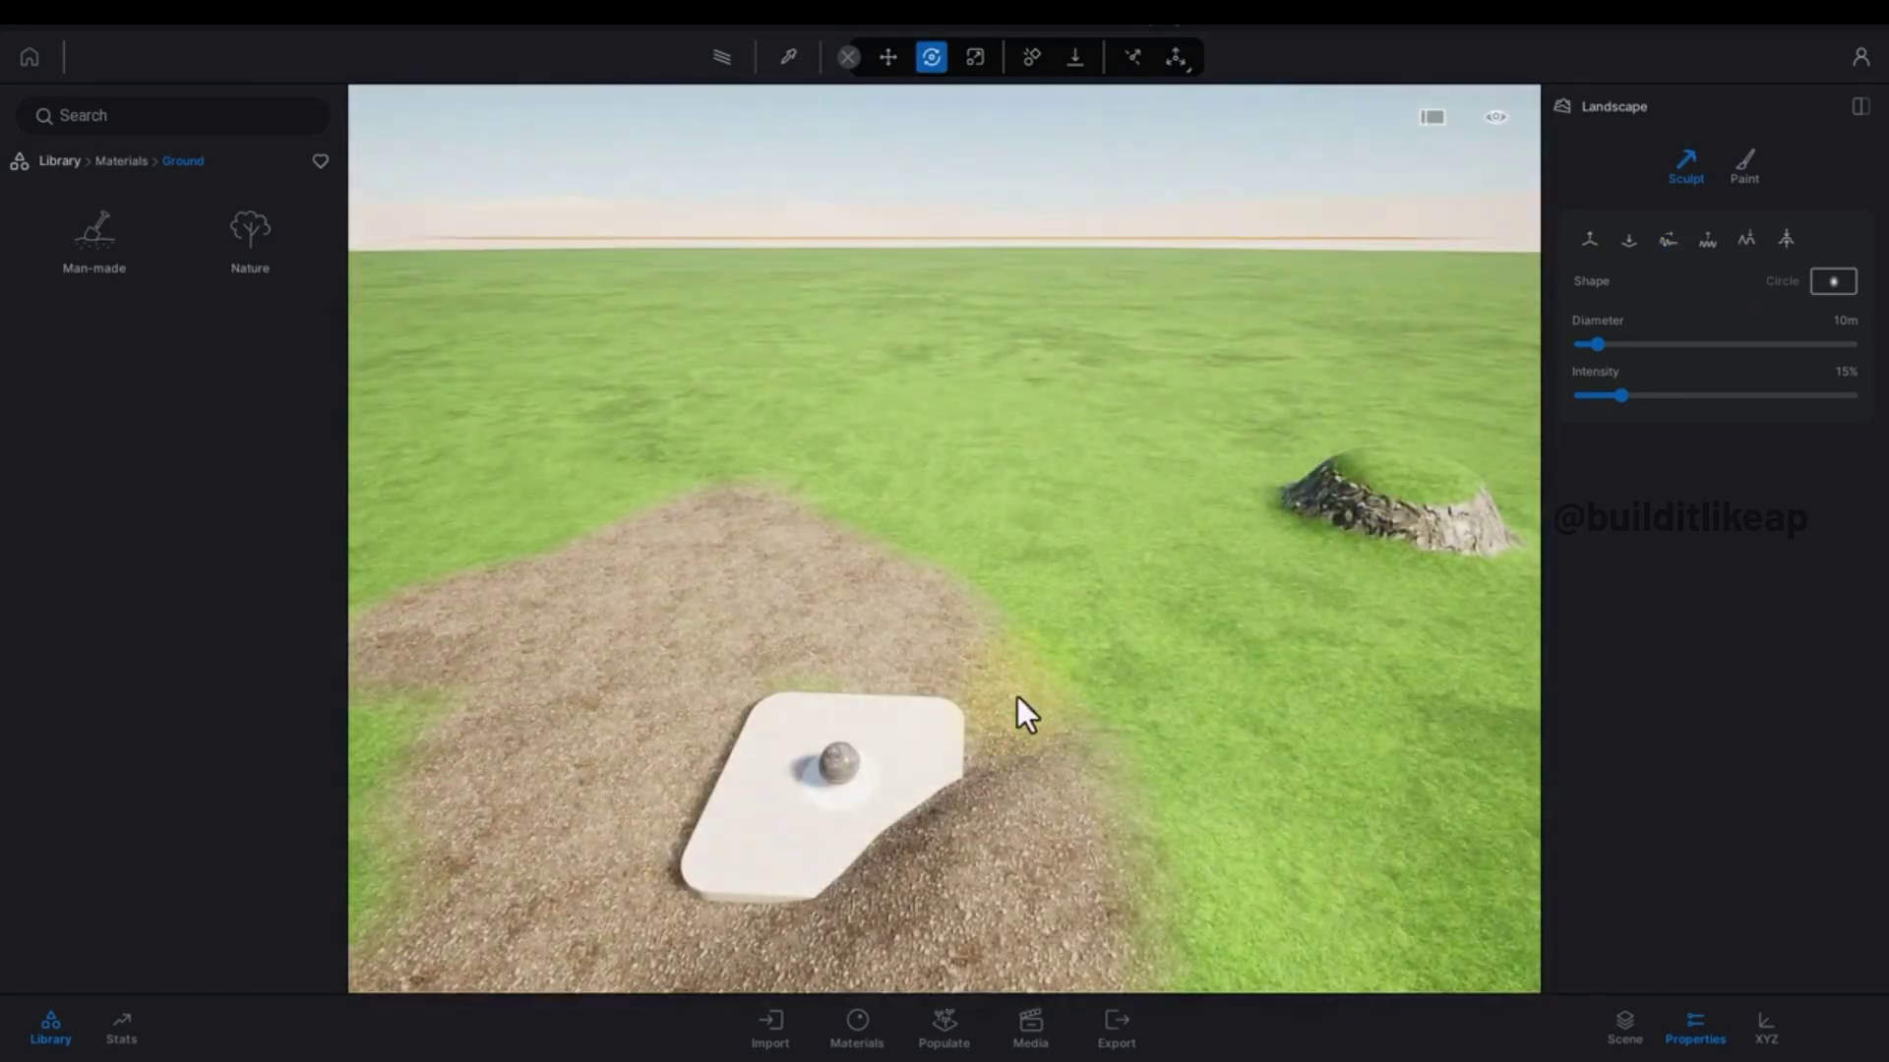
right_click_drag(1018, 700, 1071, 788)
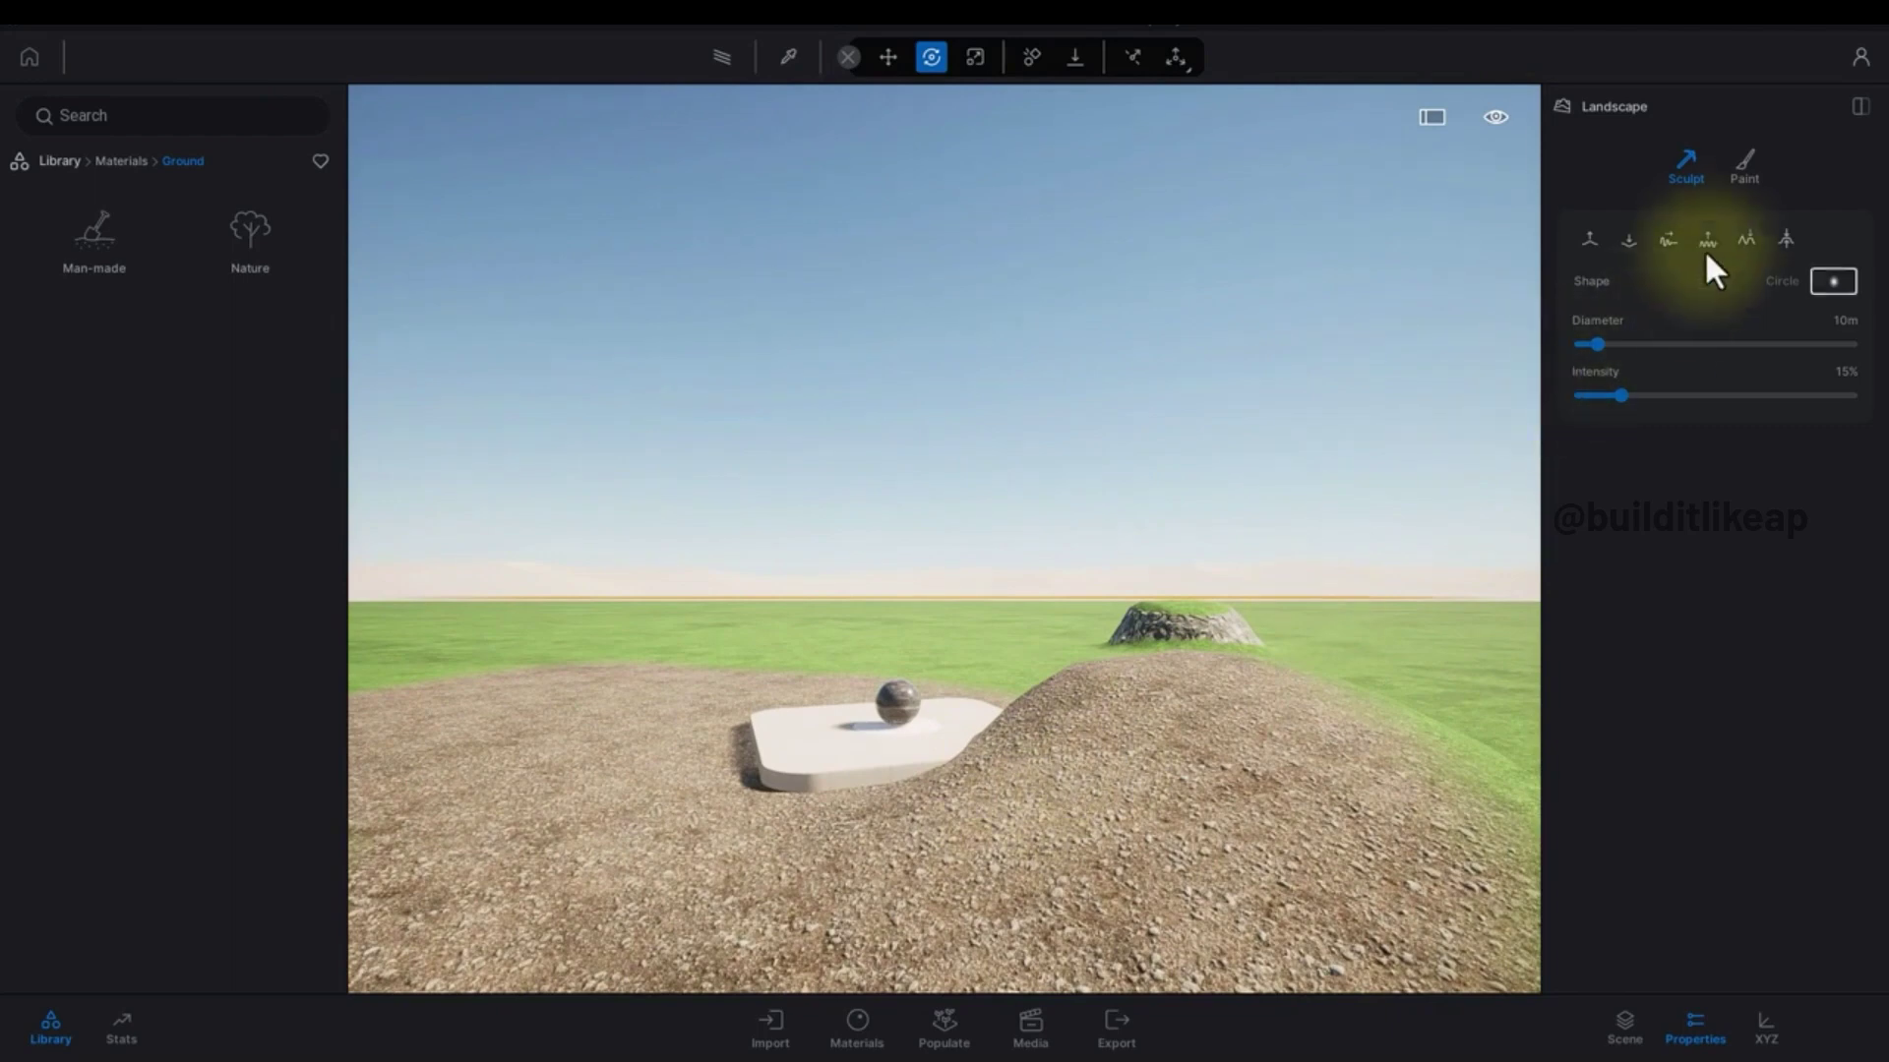
left_click(1668, 239)
mouse_move(1214, 700)
left_mouse_down()
mouse_move(1024, 883)
mouse_move(1094, 714)
mouse_move(1208, 755)
mouse_move(1330, 694)
mouse_move(1155, 828)
mouse_move(1041, 761)
mouse_move(1037, 712)
mouse_move(1209, 750)
mouse_move(1079, 729)
mouse_move(1264, 822)
left_mouse_up()
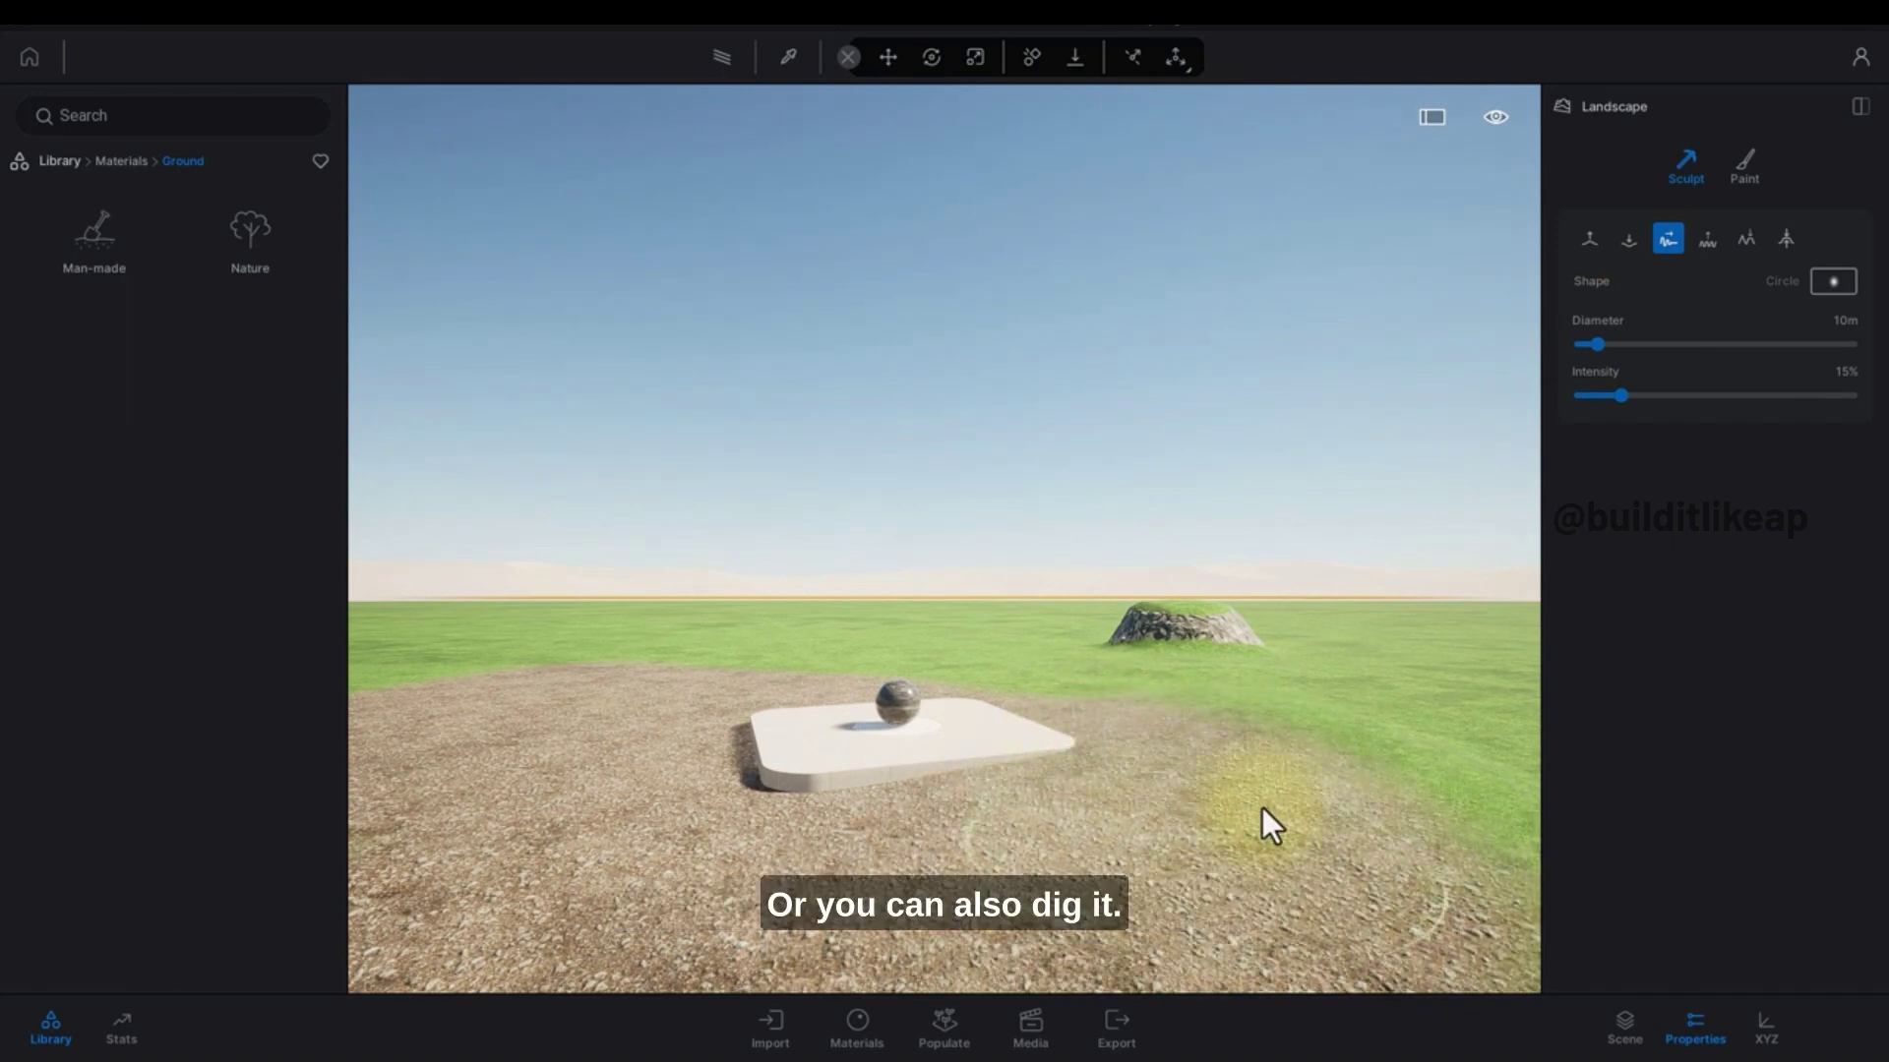
Step: Dig a wide depression in the gravel in front of the platform with the 10 m brush, exposing the tiled ground
left_click(1629, 239)
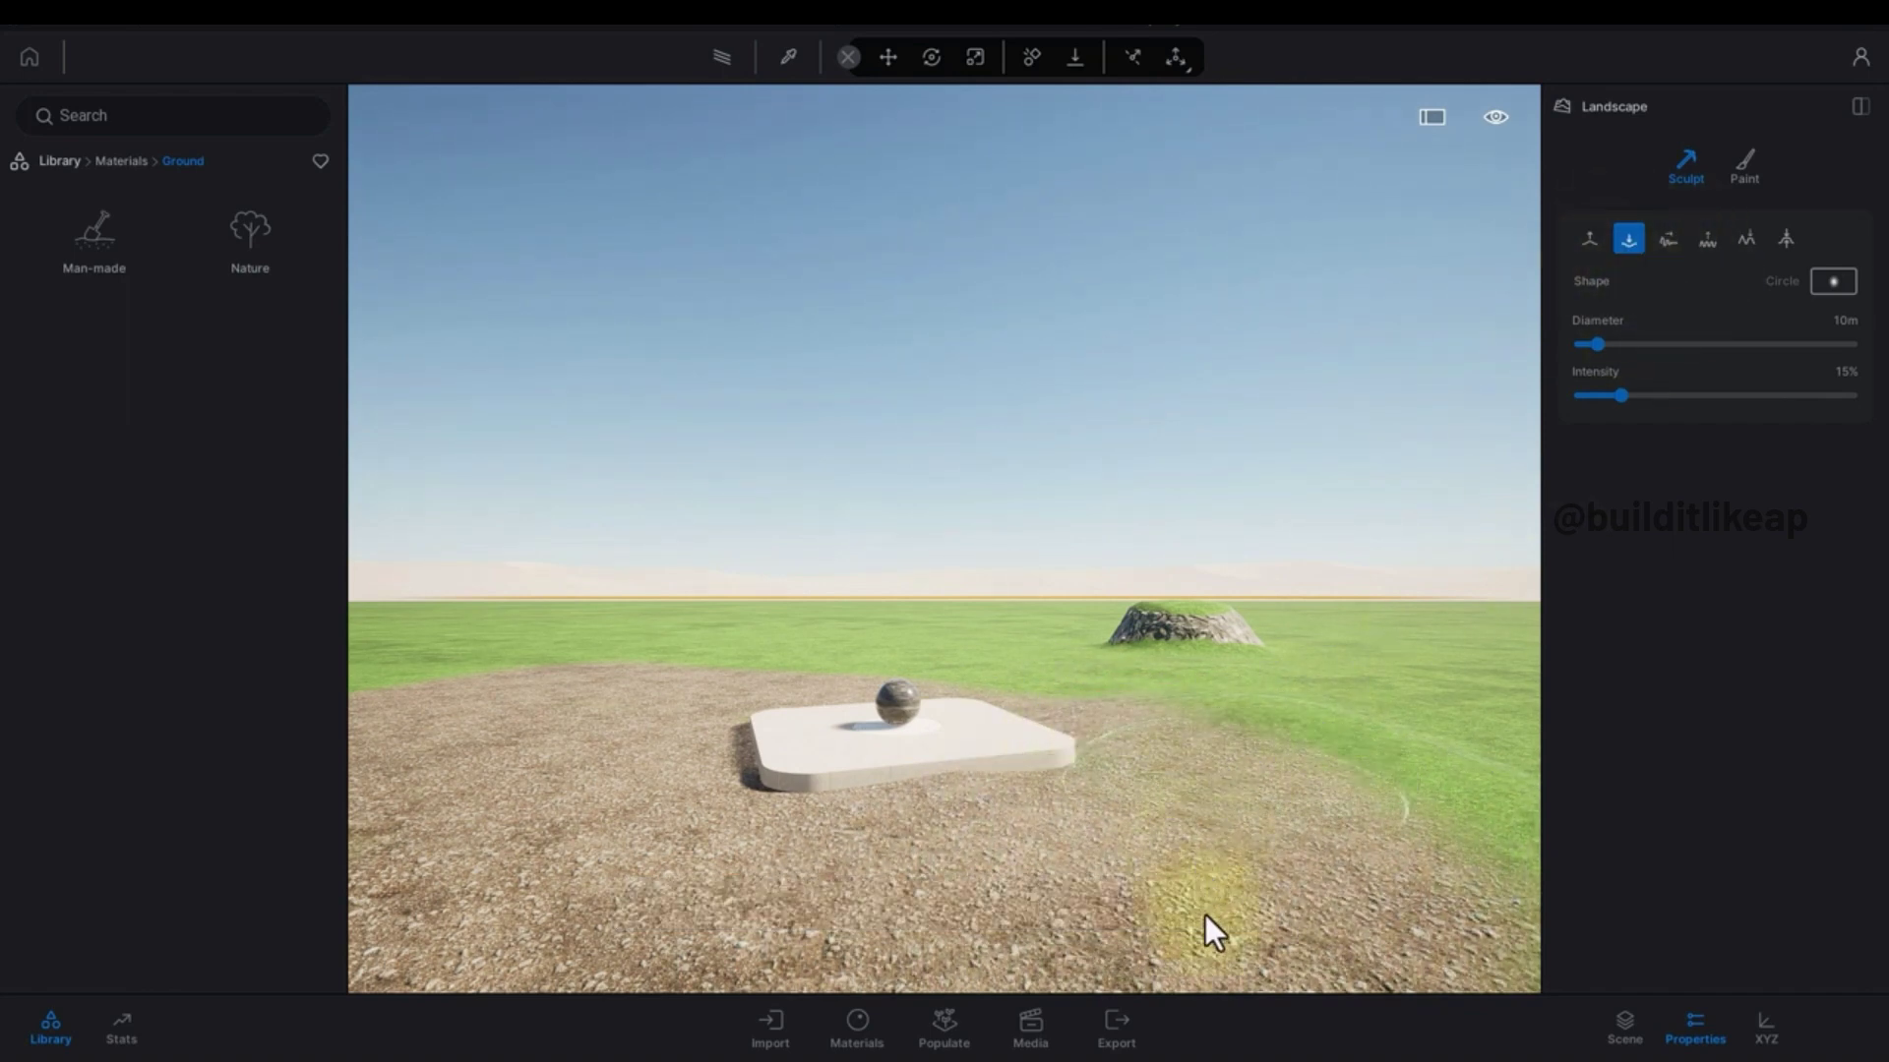
mouse_move(1206, 915)
left_mouse_down()
mouse_move(1211, 966)
mouse_move(1120, 852)
mouse_move(1152, 749)
left_mouse_up()
right_click_drag(1152, 749, 1314, 805)
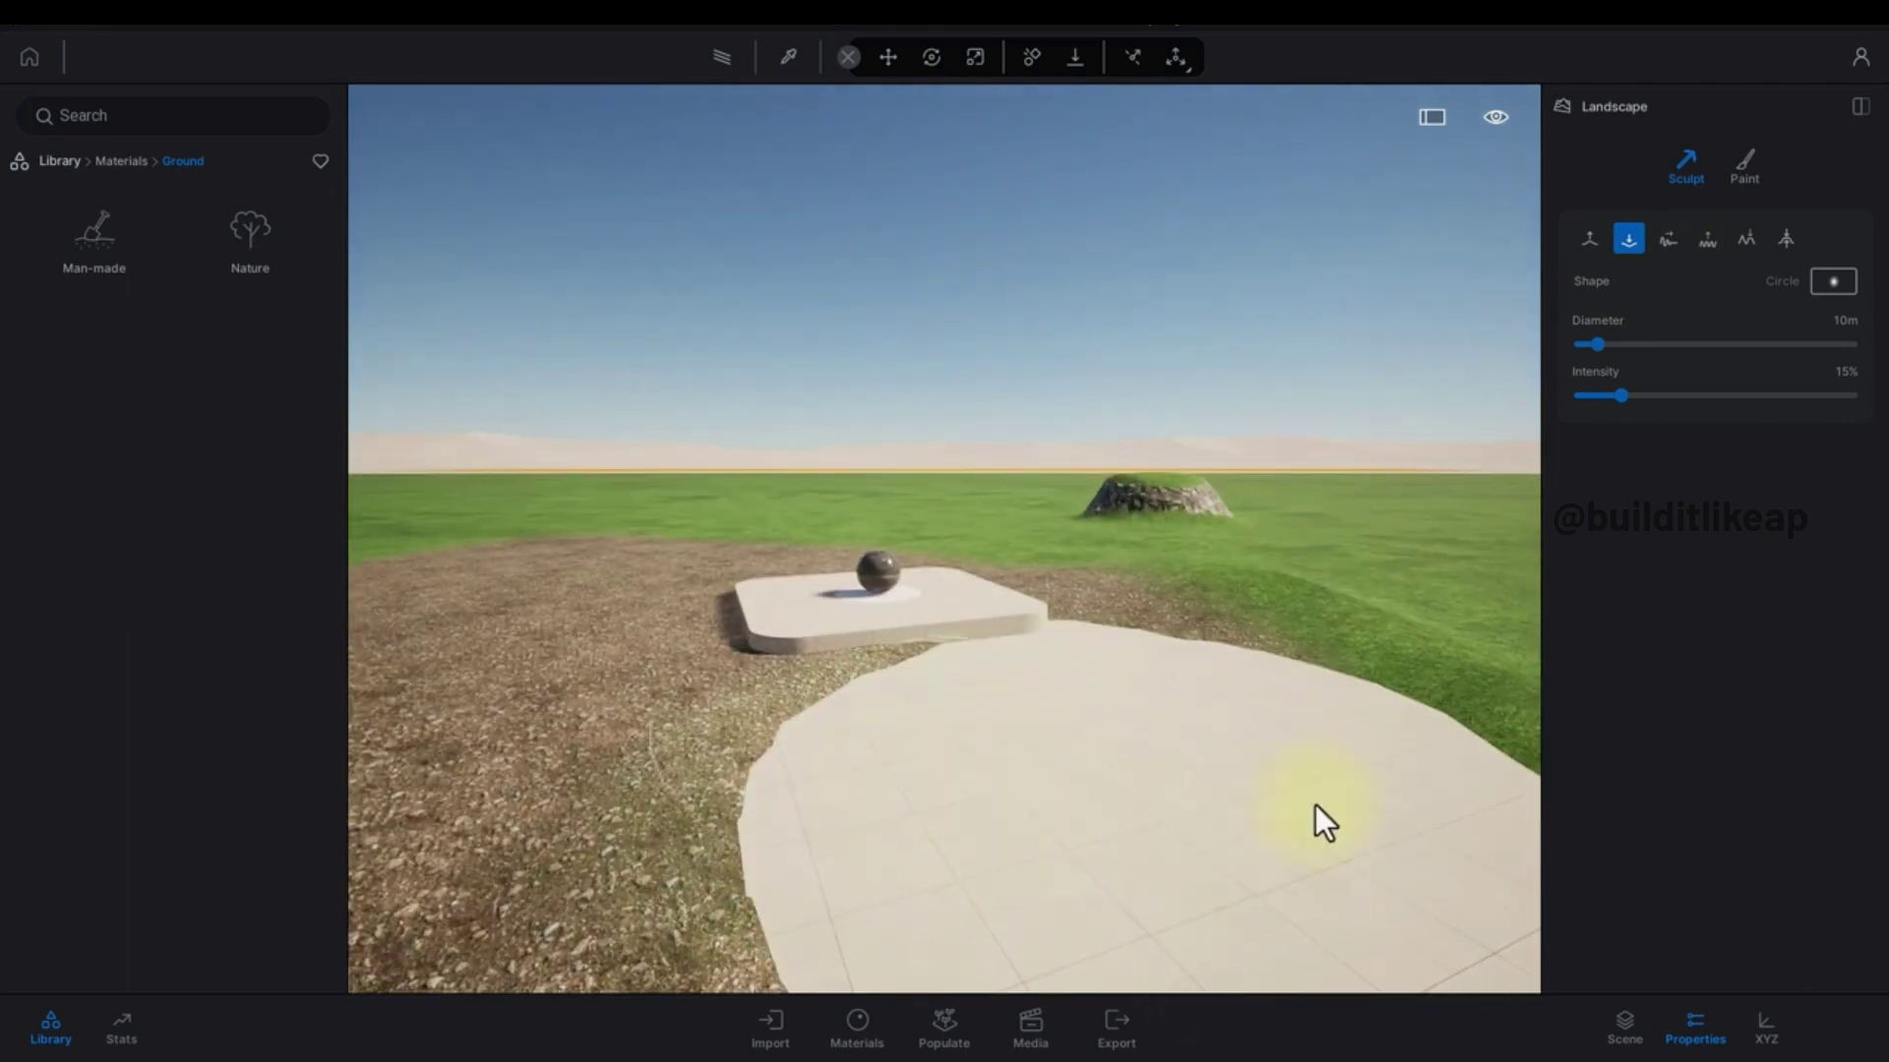
key("r")
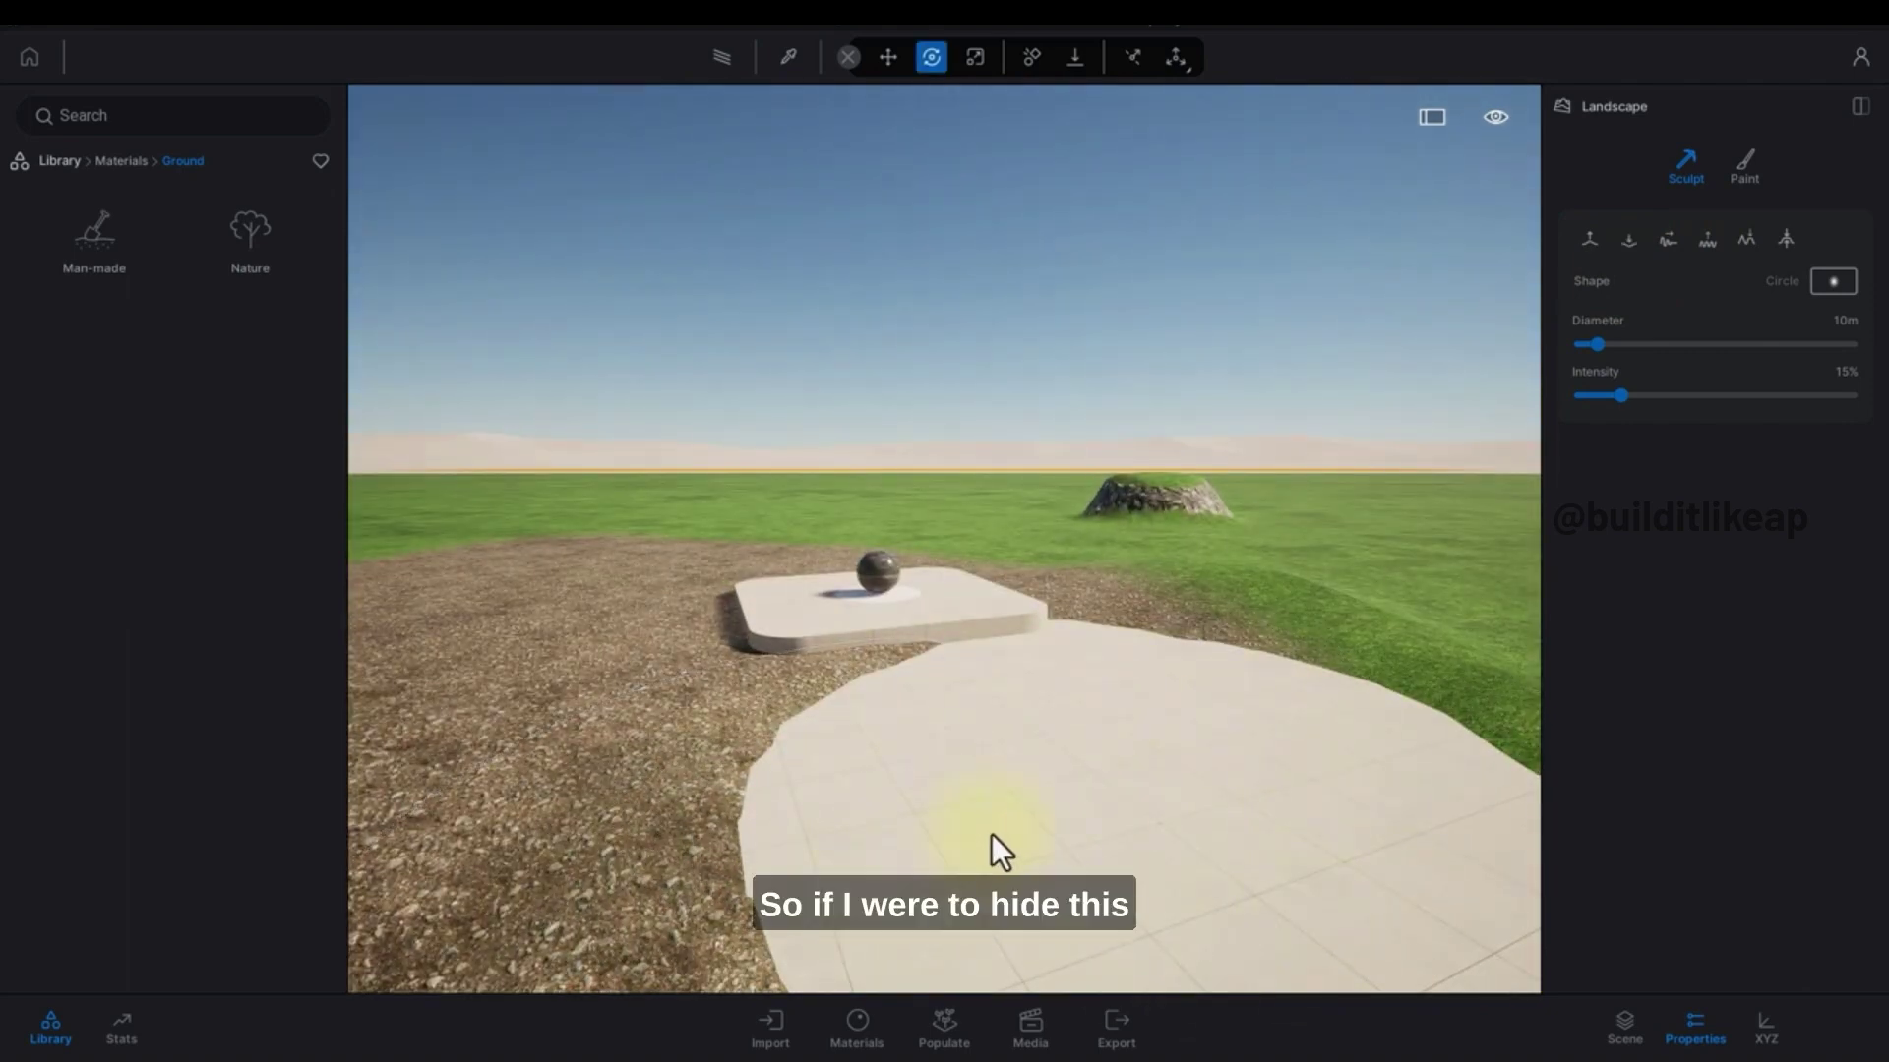
Step: Hide the Starting Ground object and reselect the sculpted landscape
left_click(990, 836)
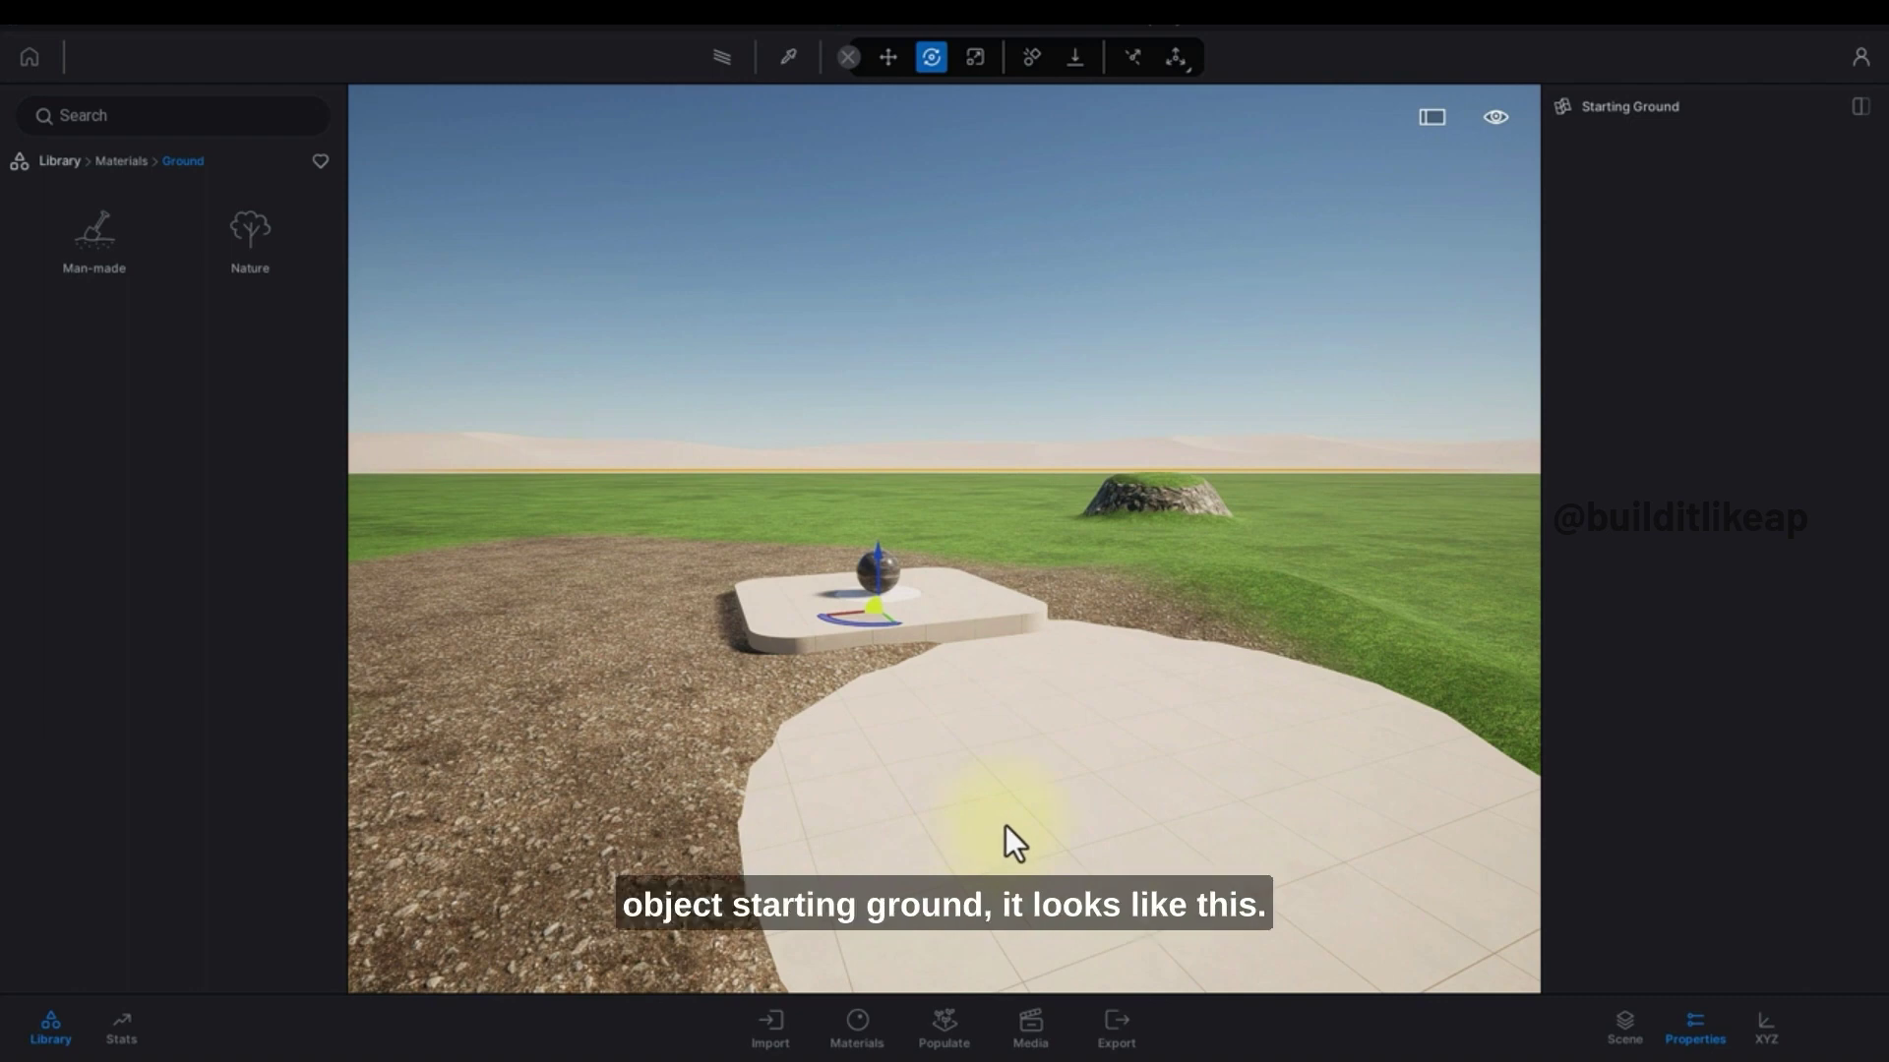
key("h")
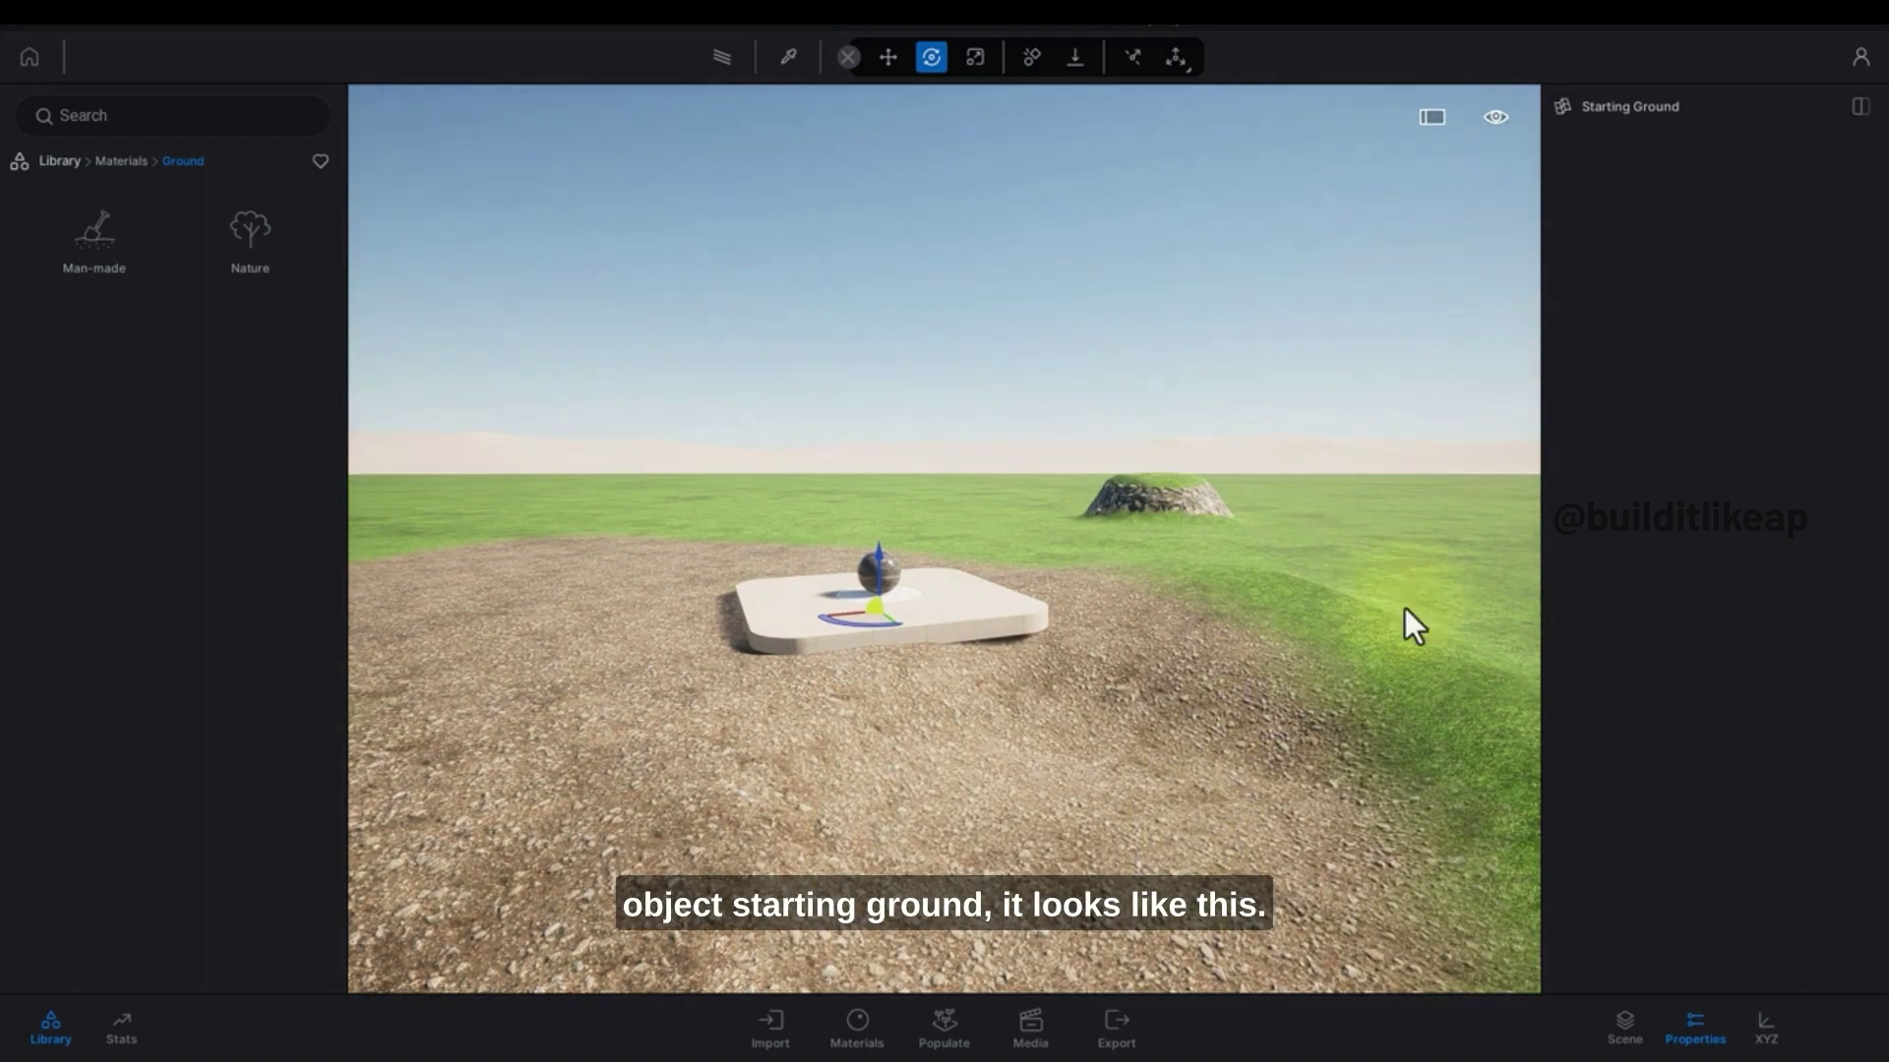
left_click(1142, 750)
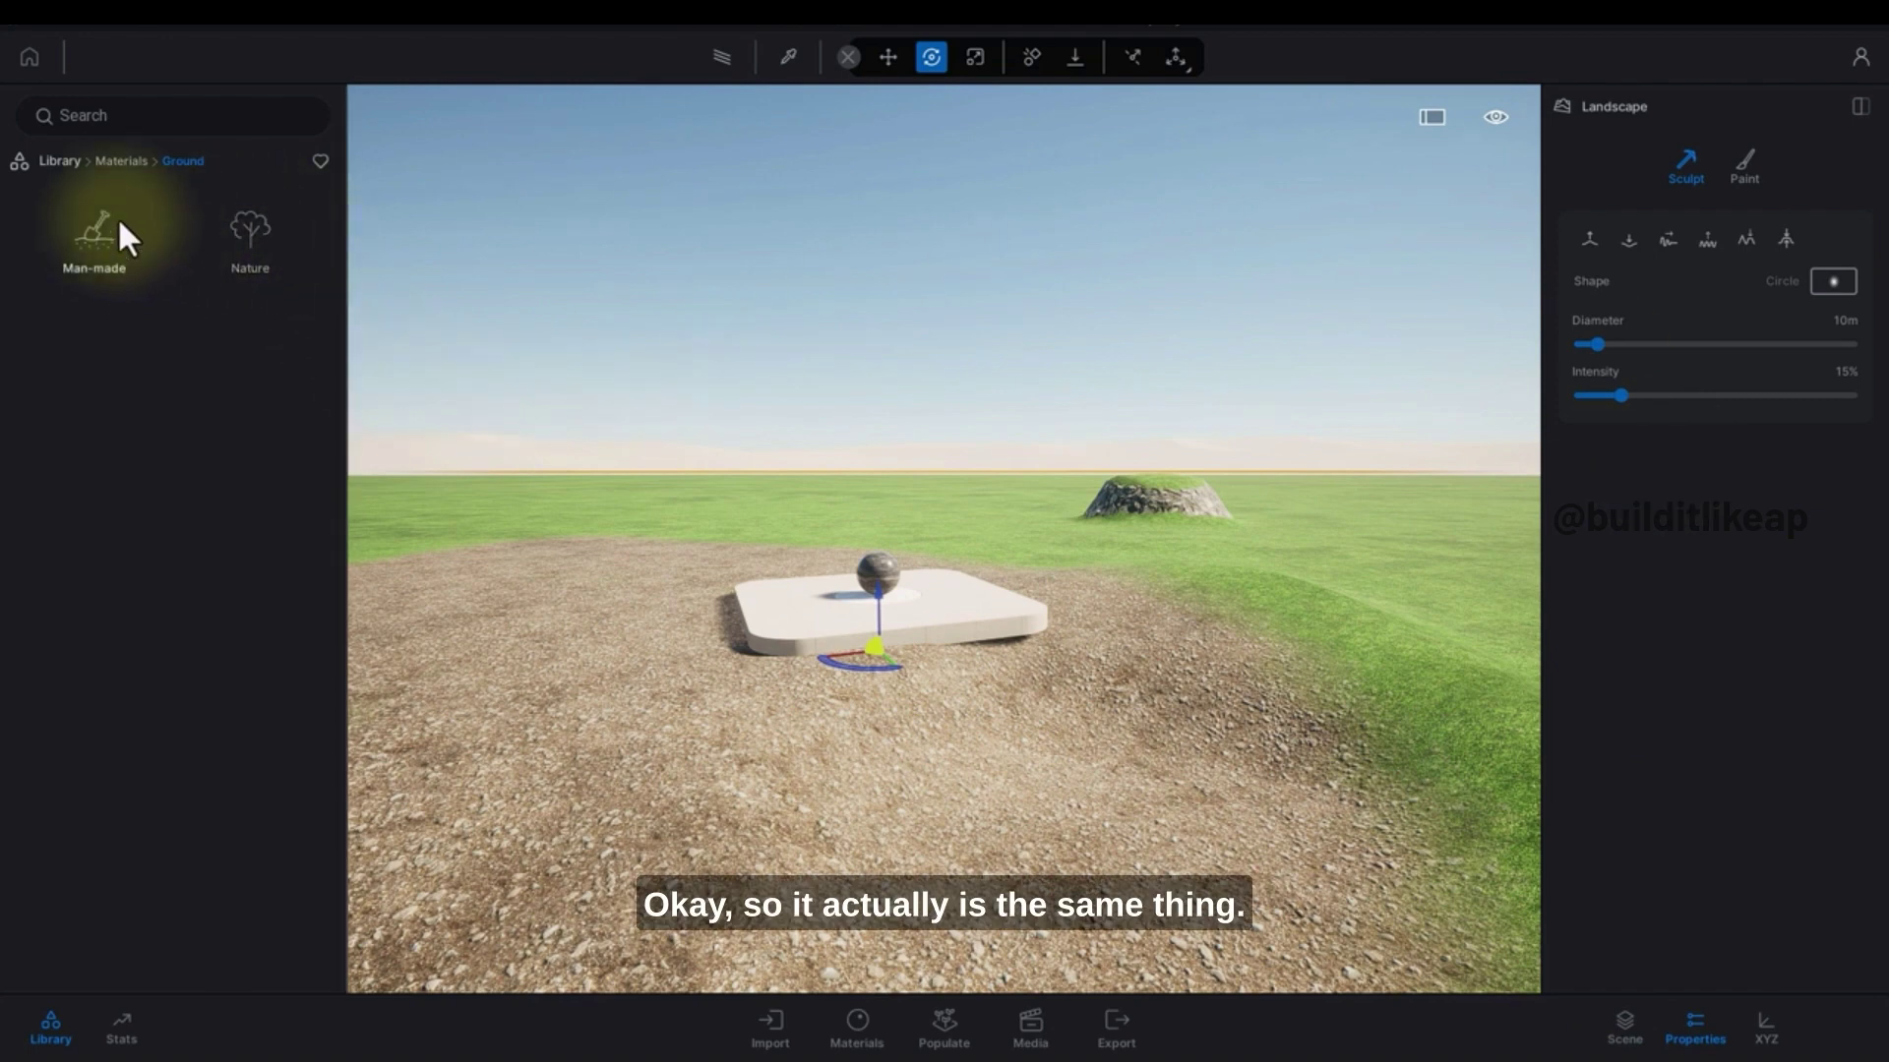
Step: Add the Rocky grasslands landscape from the library's Vegetation category to the scene
left_click(122, 161)
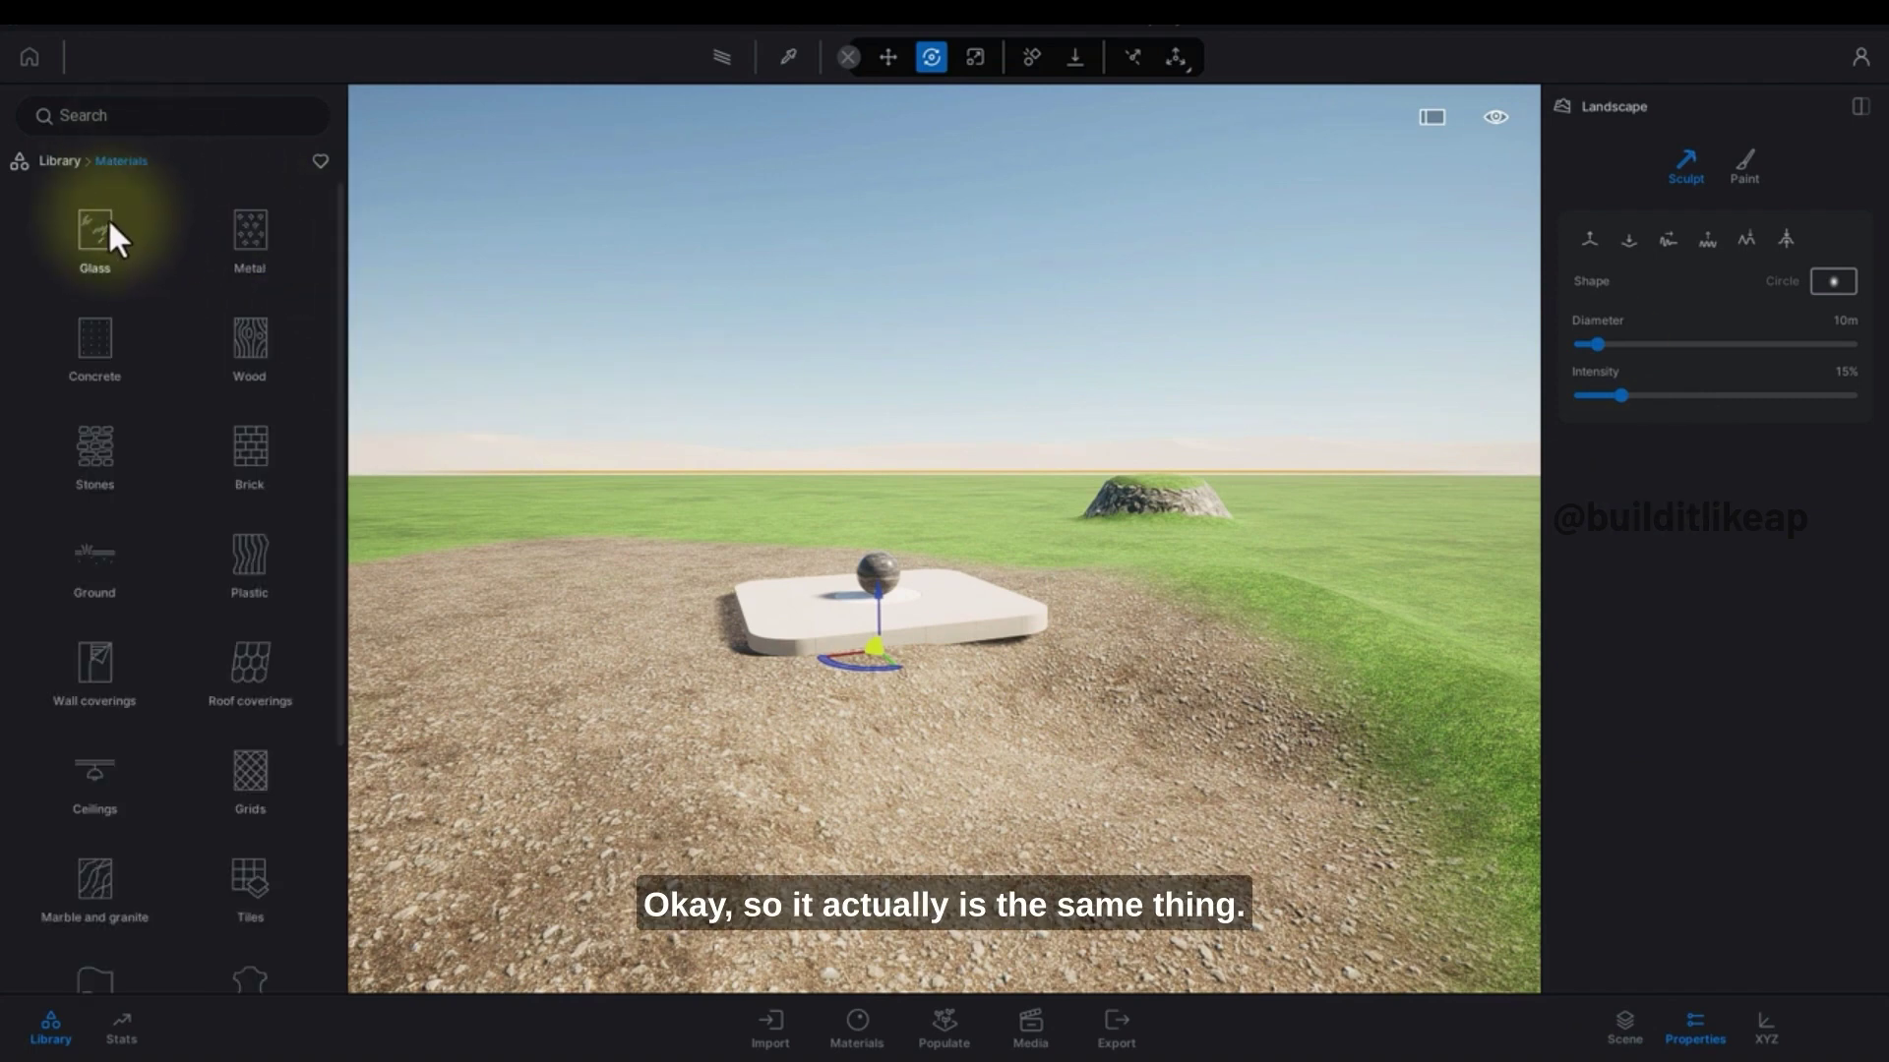
left_click(63, 163)
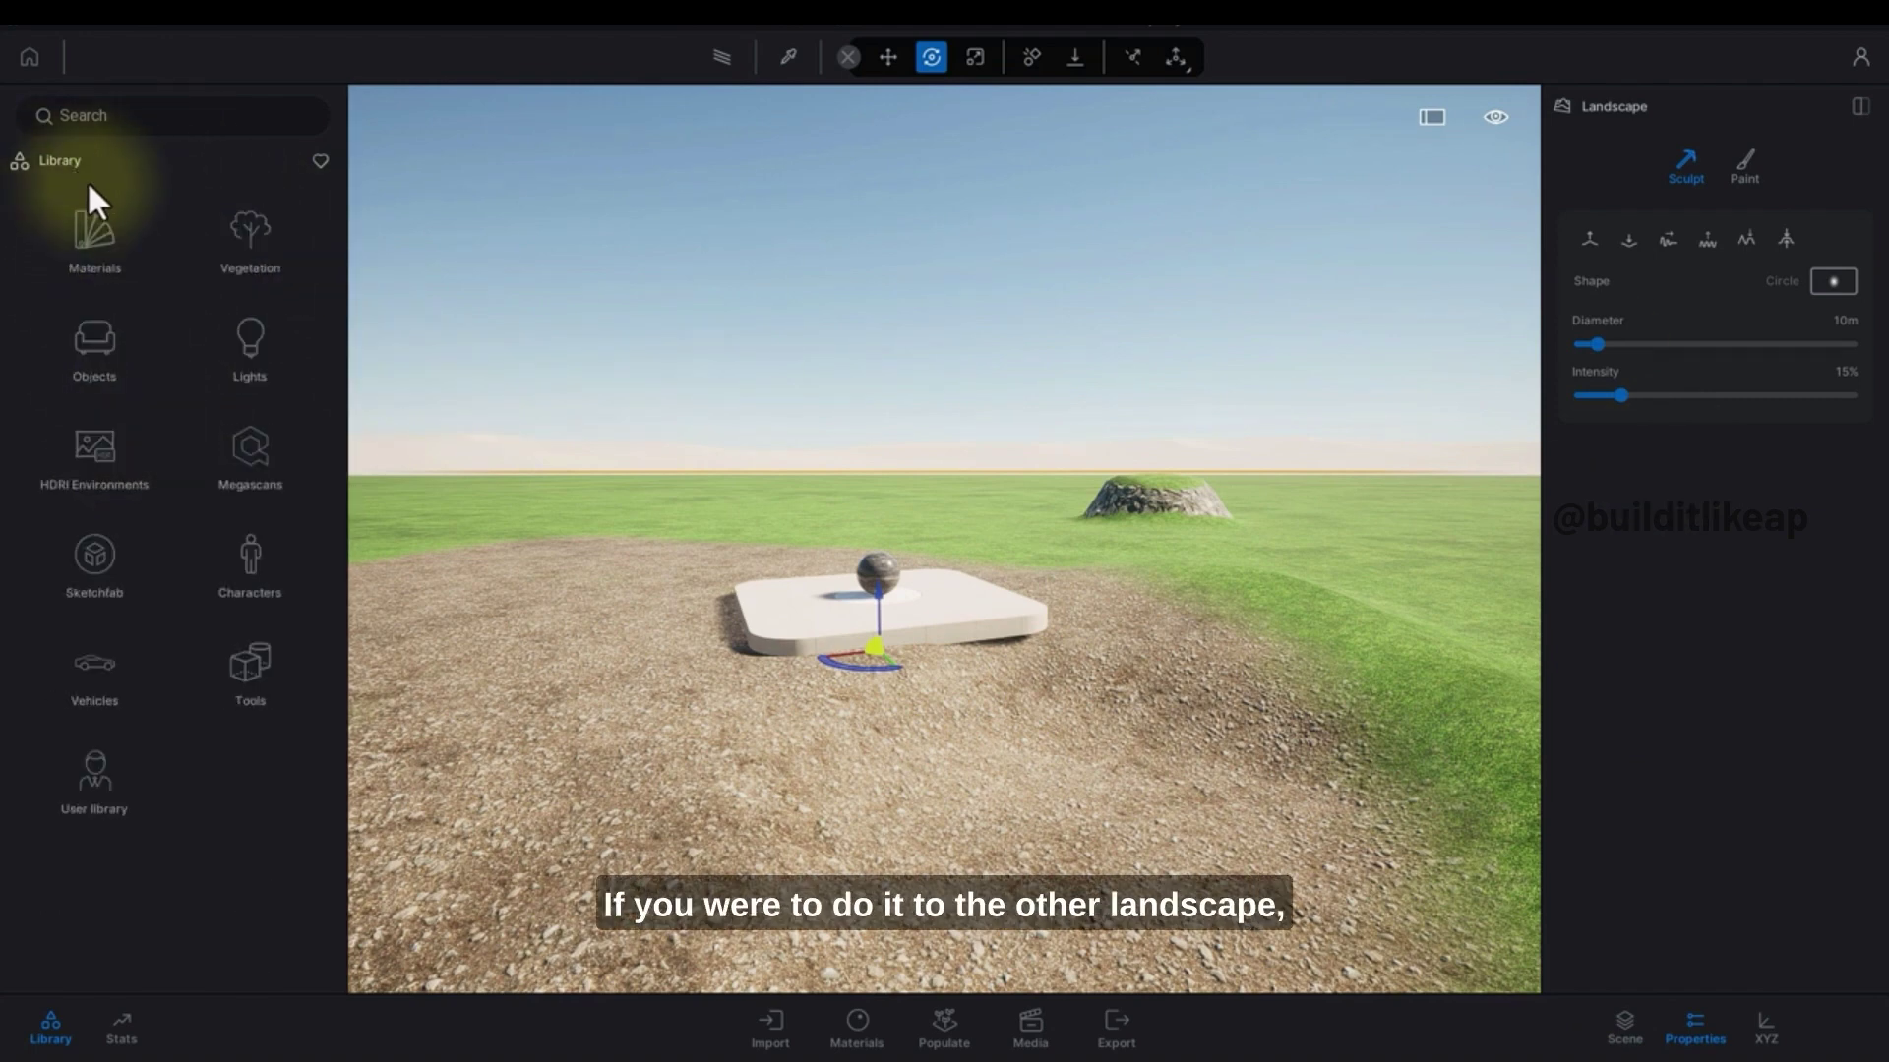
left_click(266, 246)
left_click(95, 254)
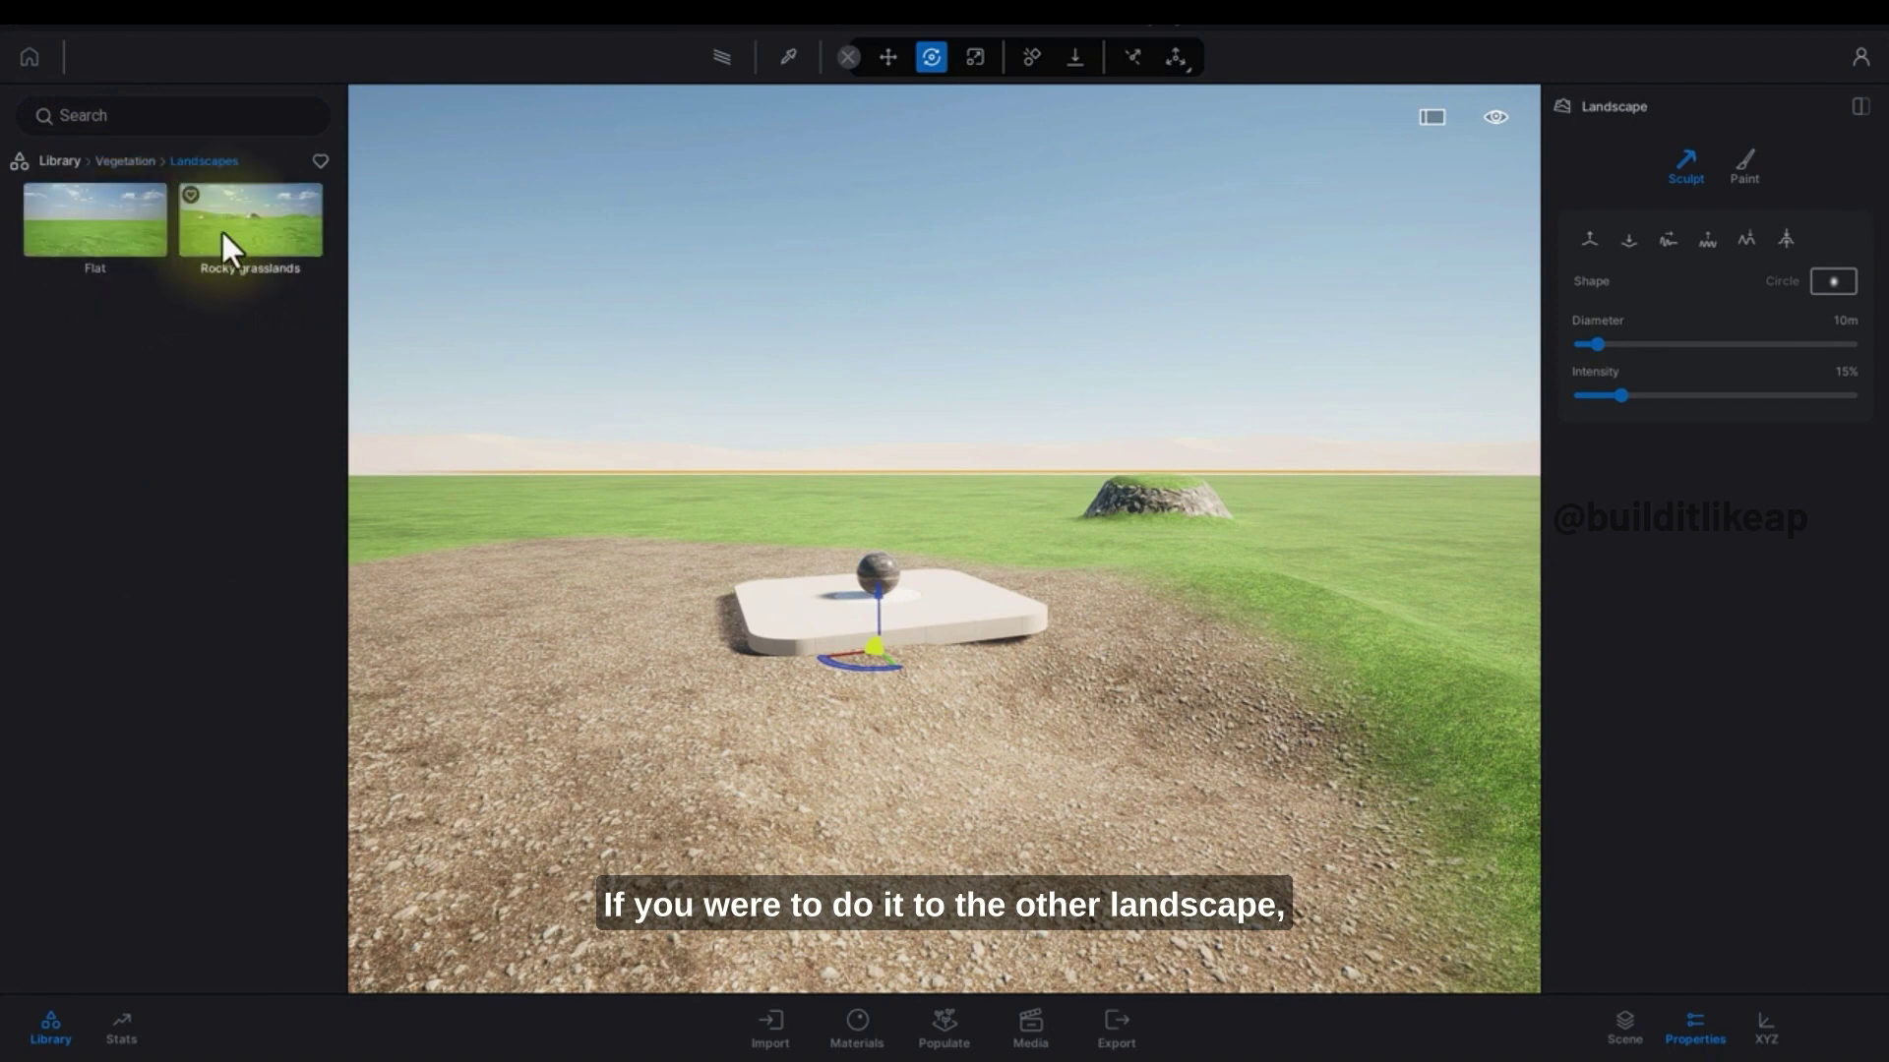
left_click(290, 218)
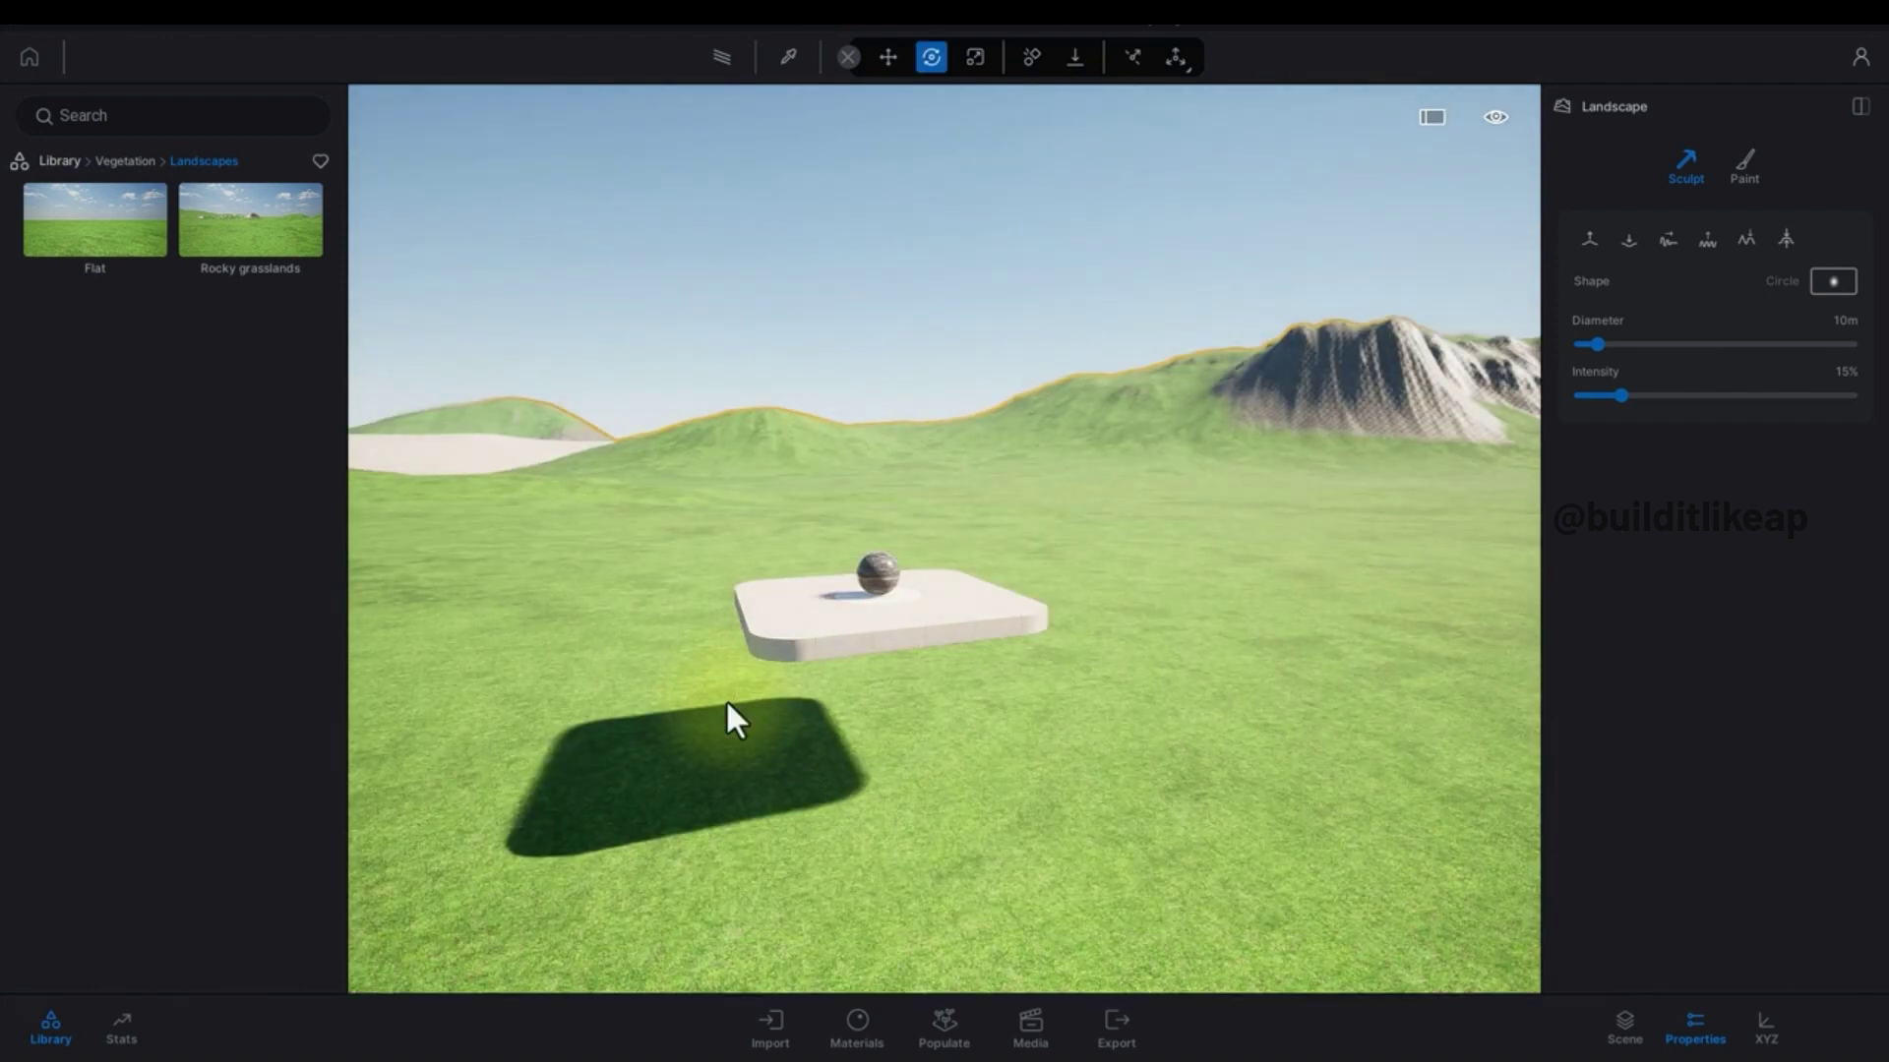
key("Escape")
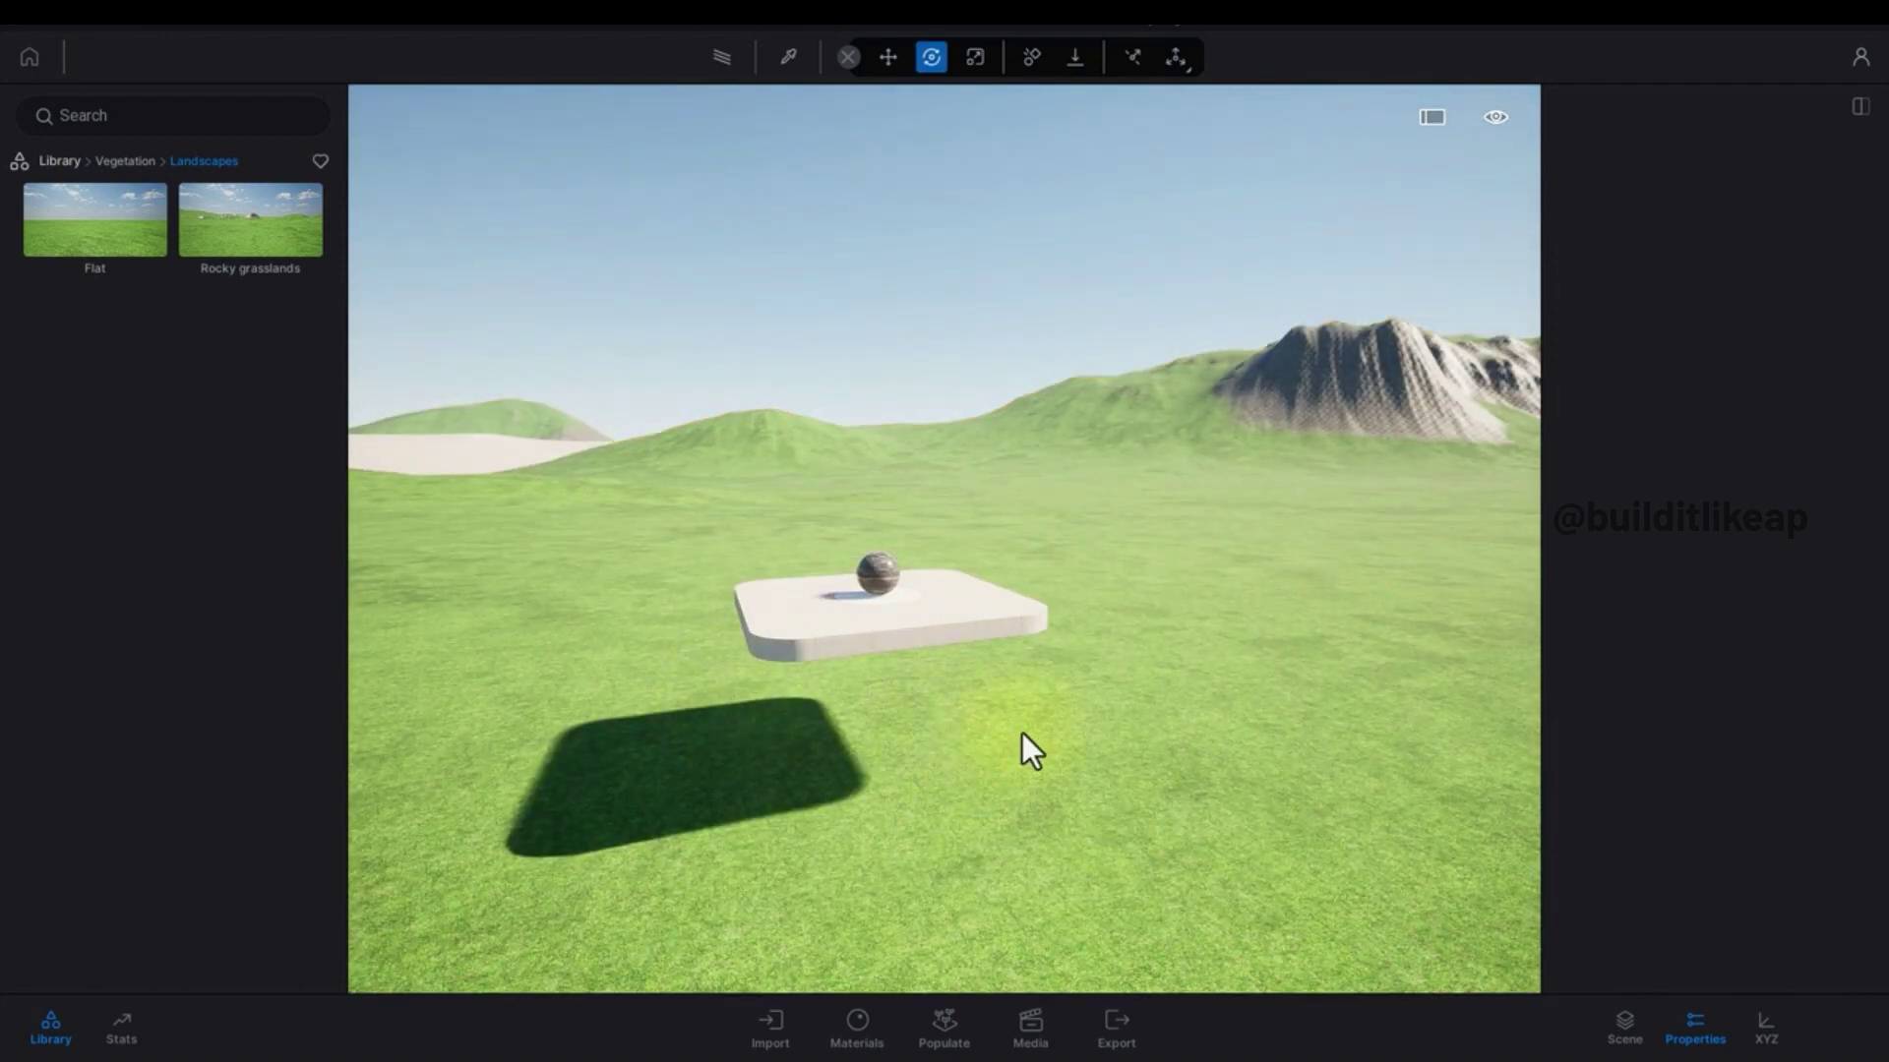
left_click(1089, 711)
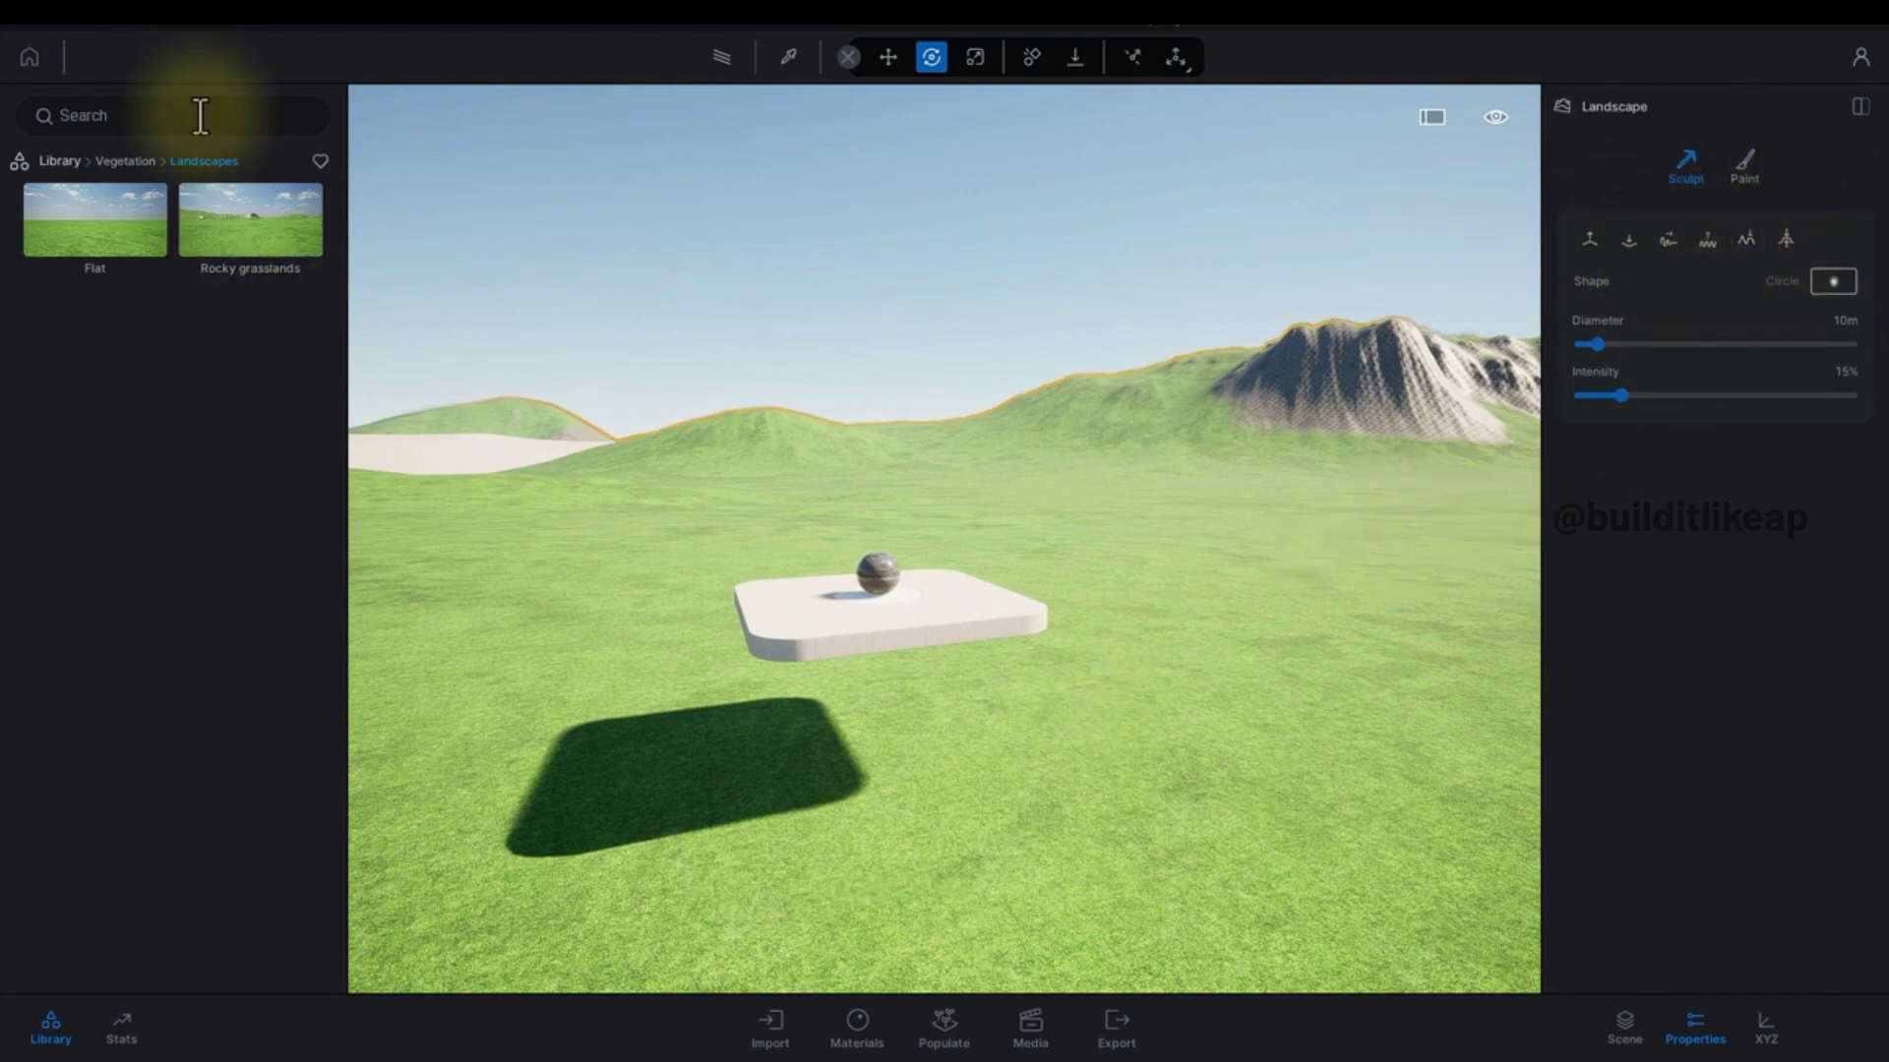
left_click(127, 161)
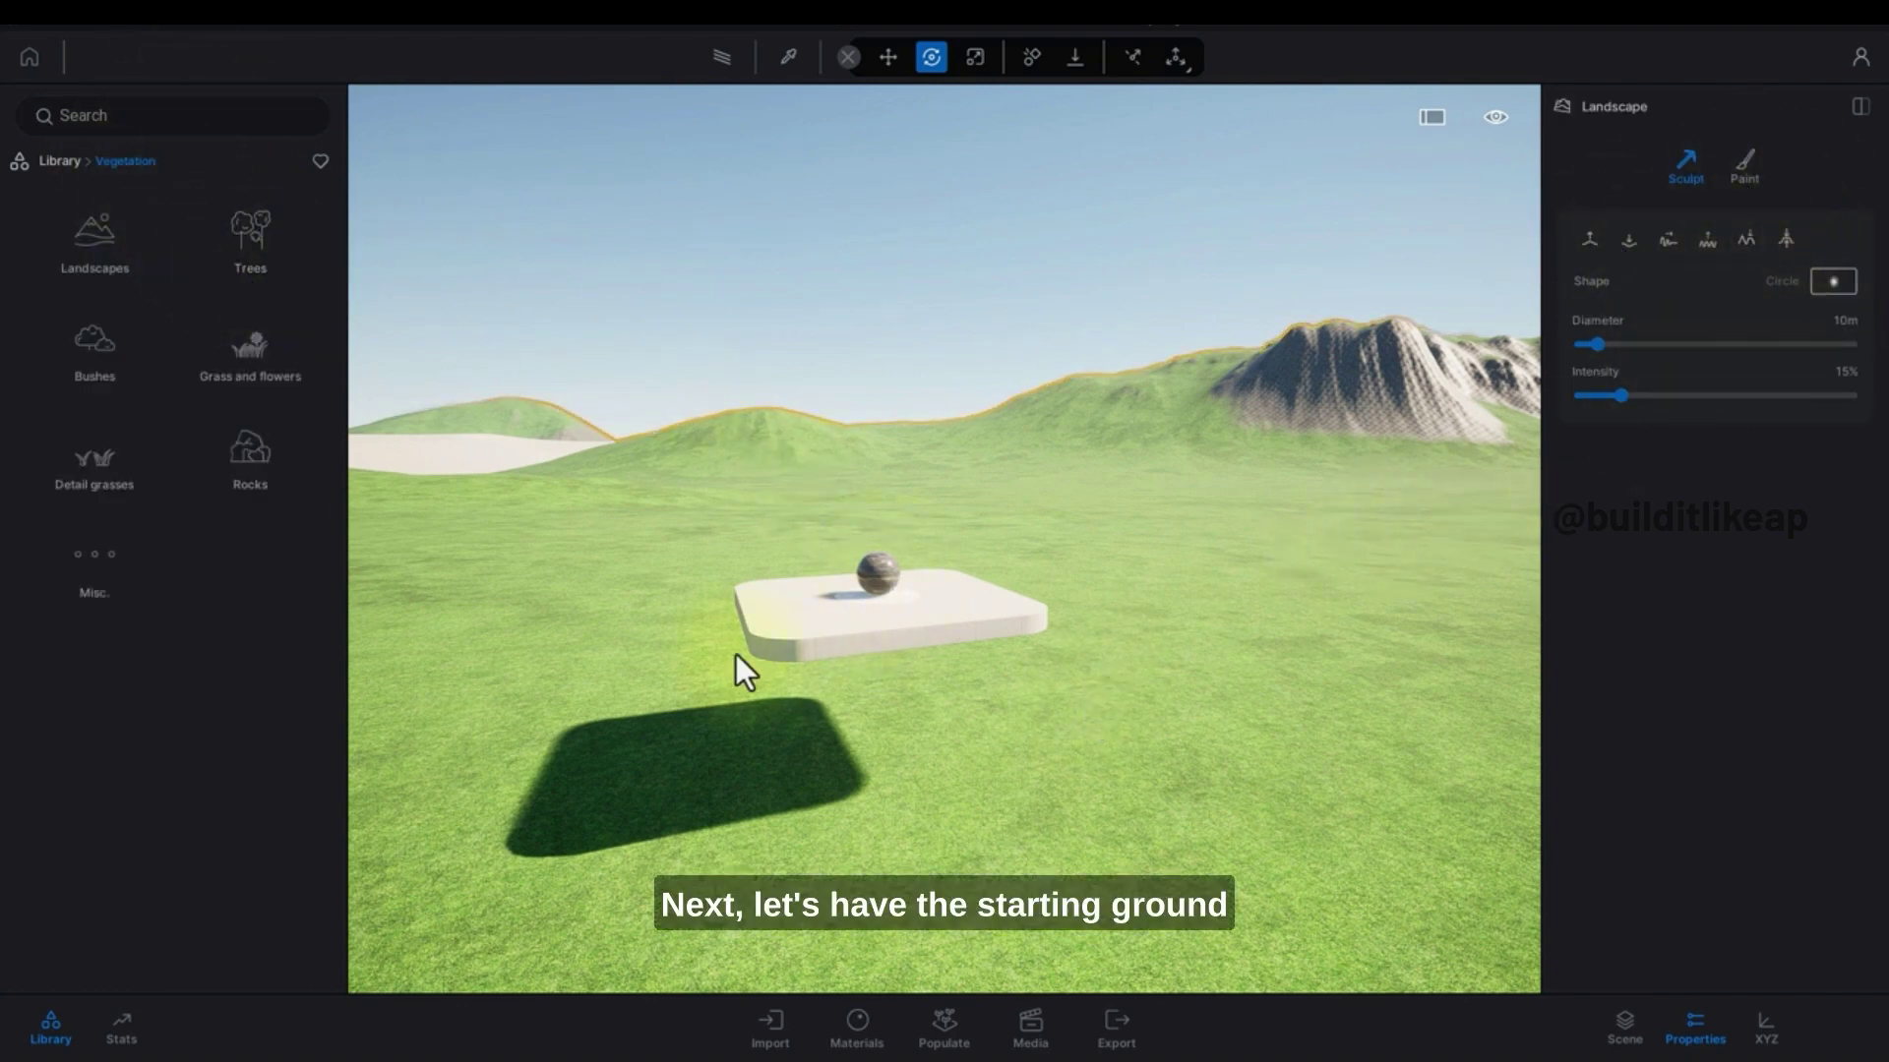
Step: Make the Starting Ground visible again and delete the Rocky grasslands landscape from the scene
left_click(1624, 1025)
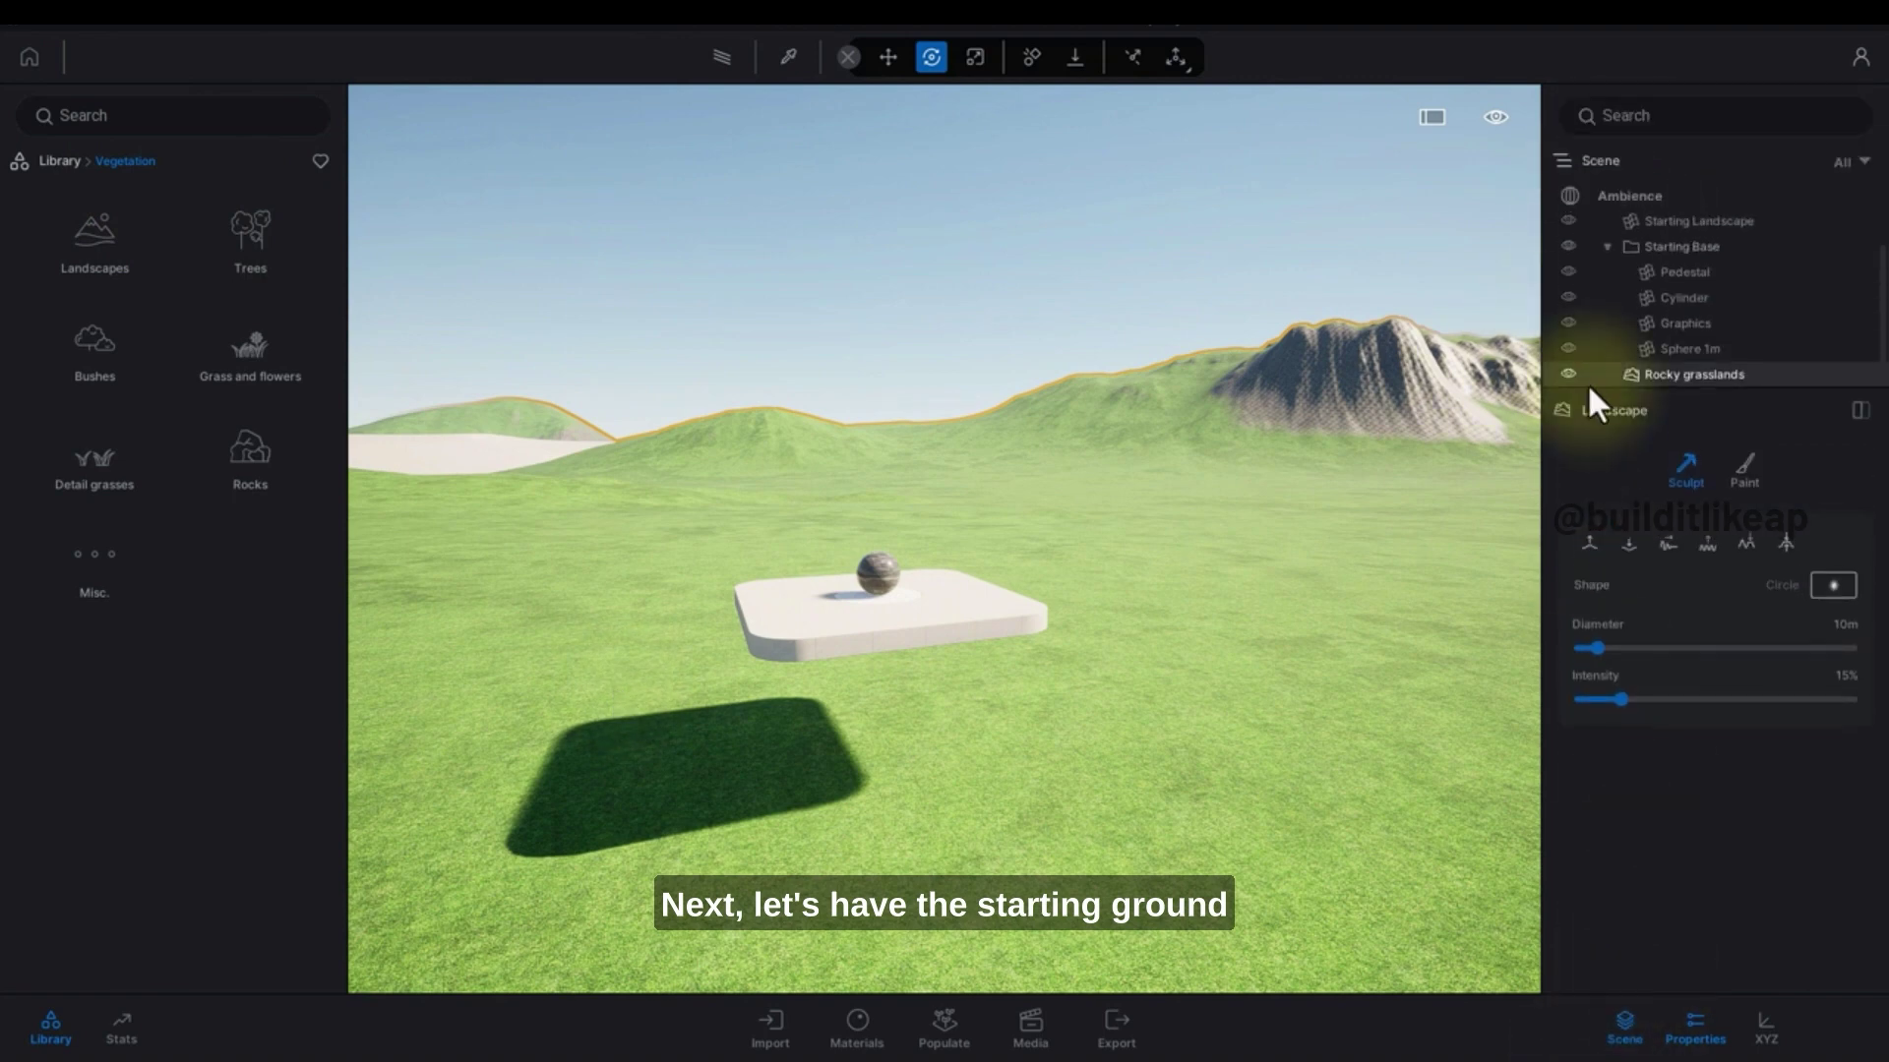
scroll(1639, 281, "up", 2)
left_click(1567, 250)
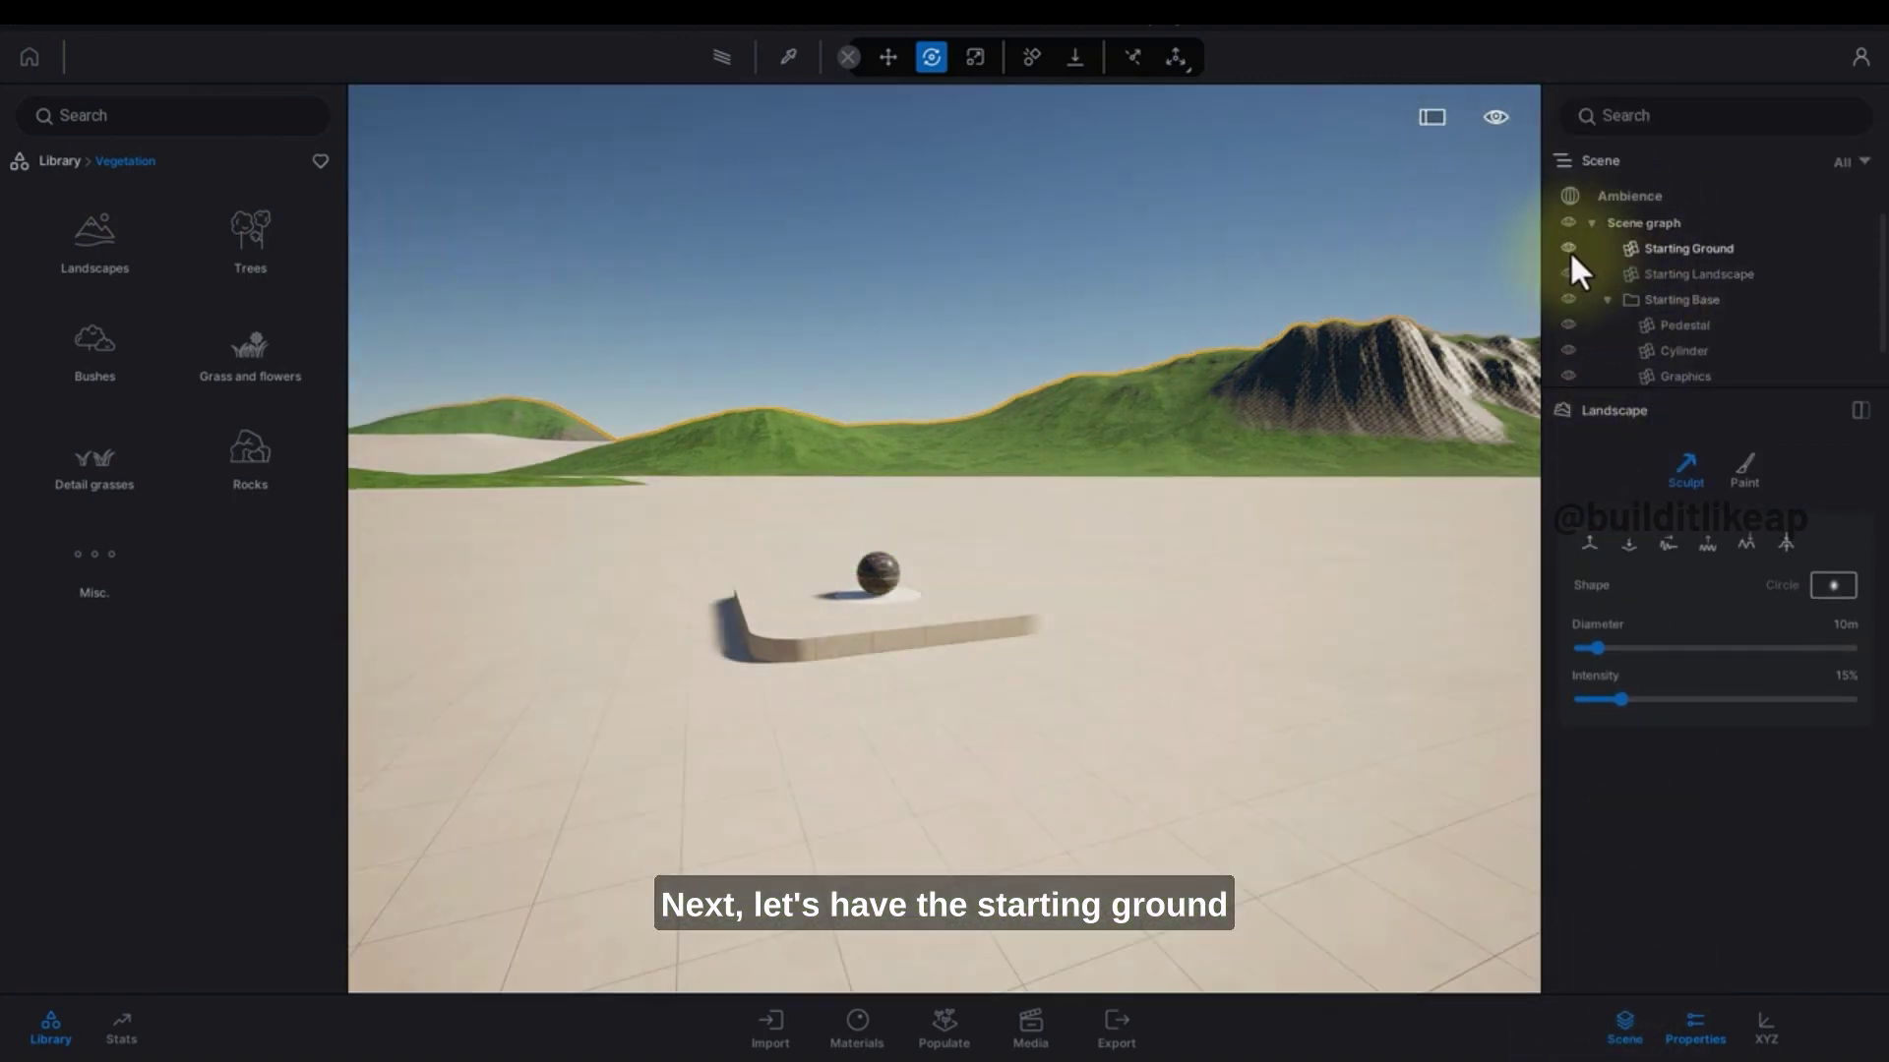
middle_click_drag(1300, 325, 1293, 344, "shift")
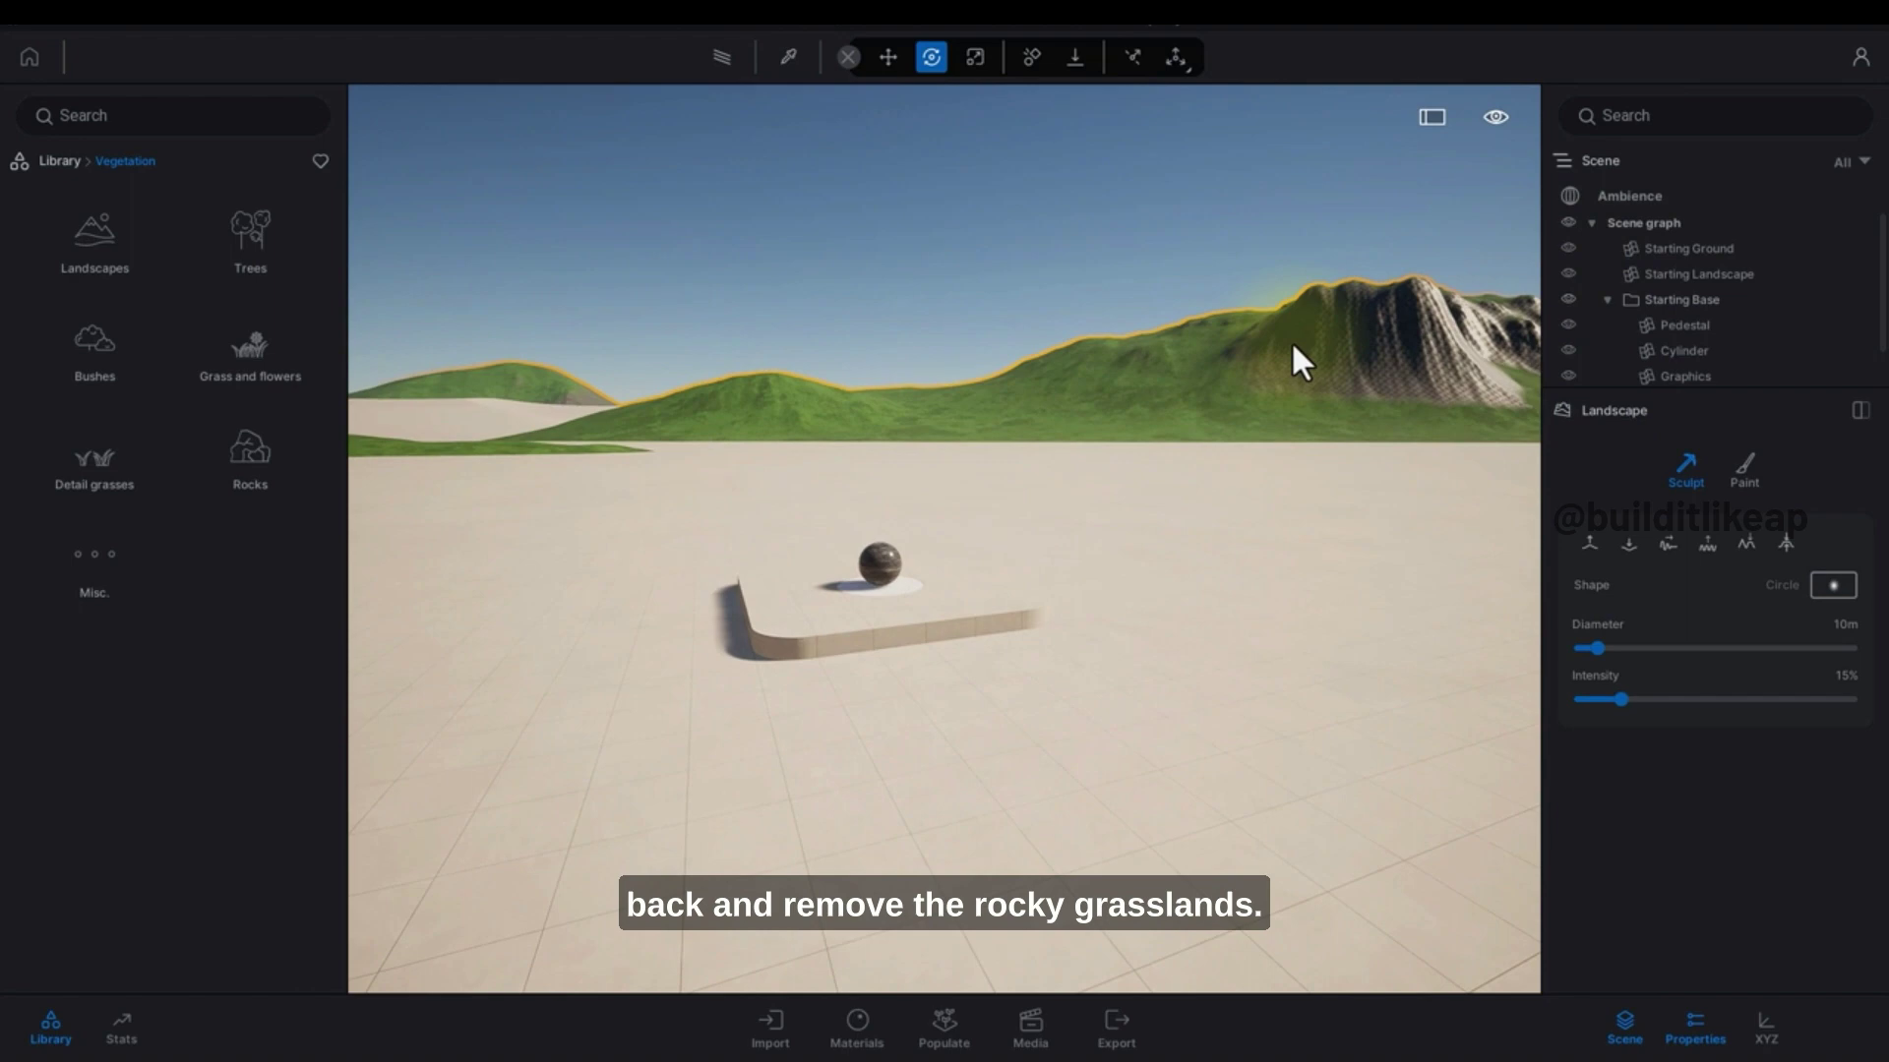
key("Delete")
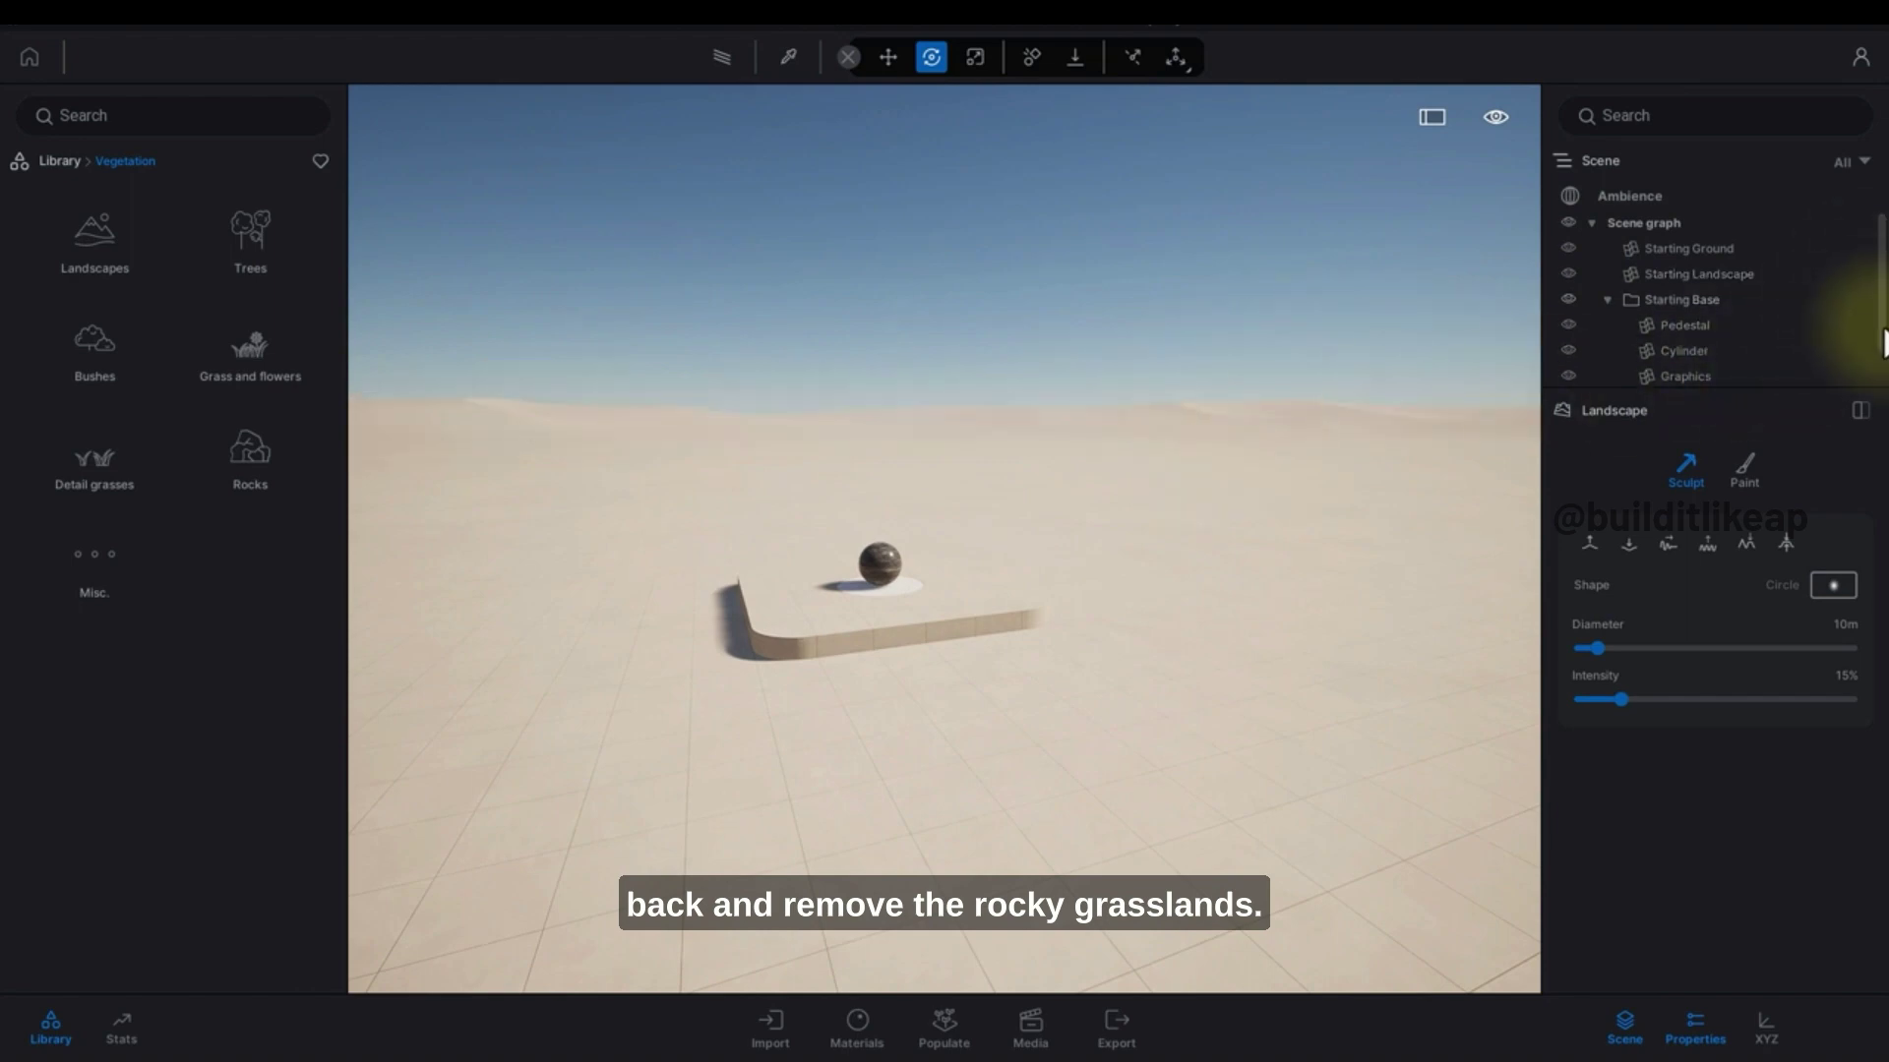
scroll(1874, 364, "down", 2)
key("Delete")
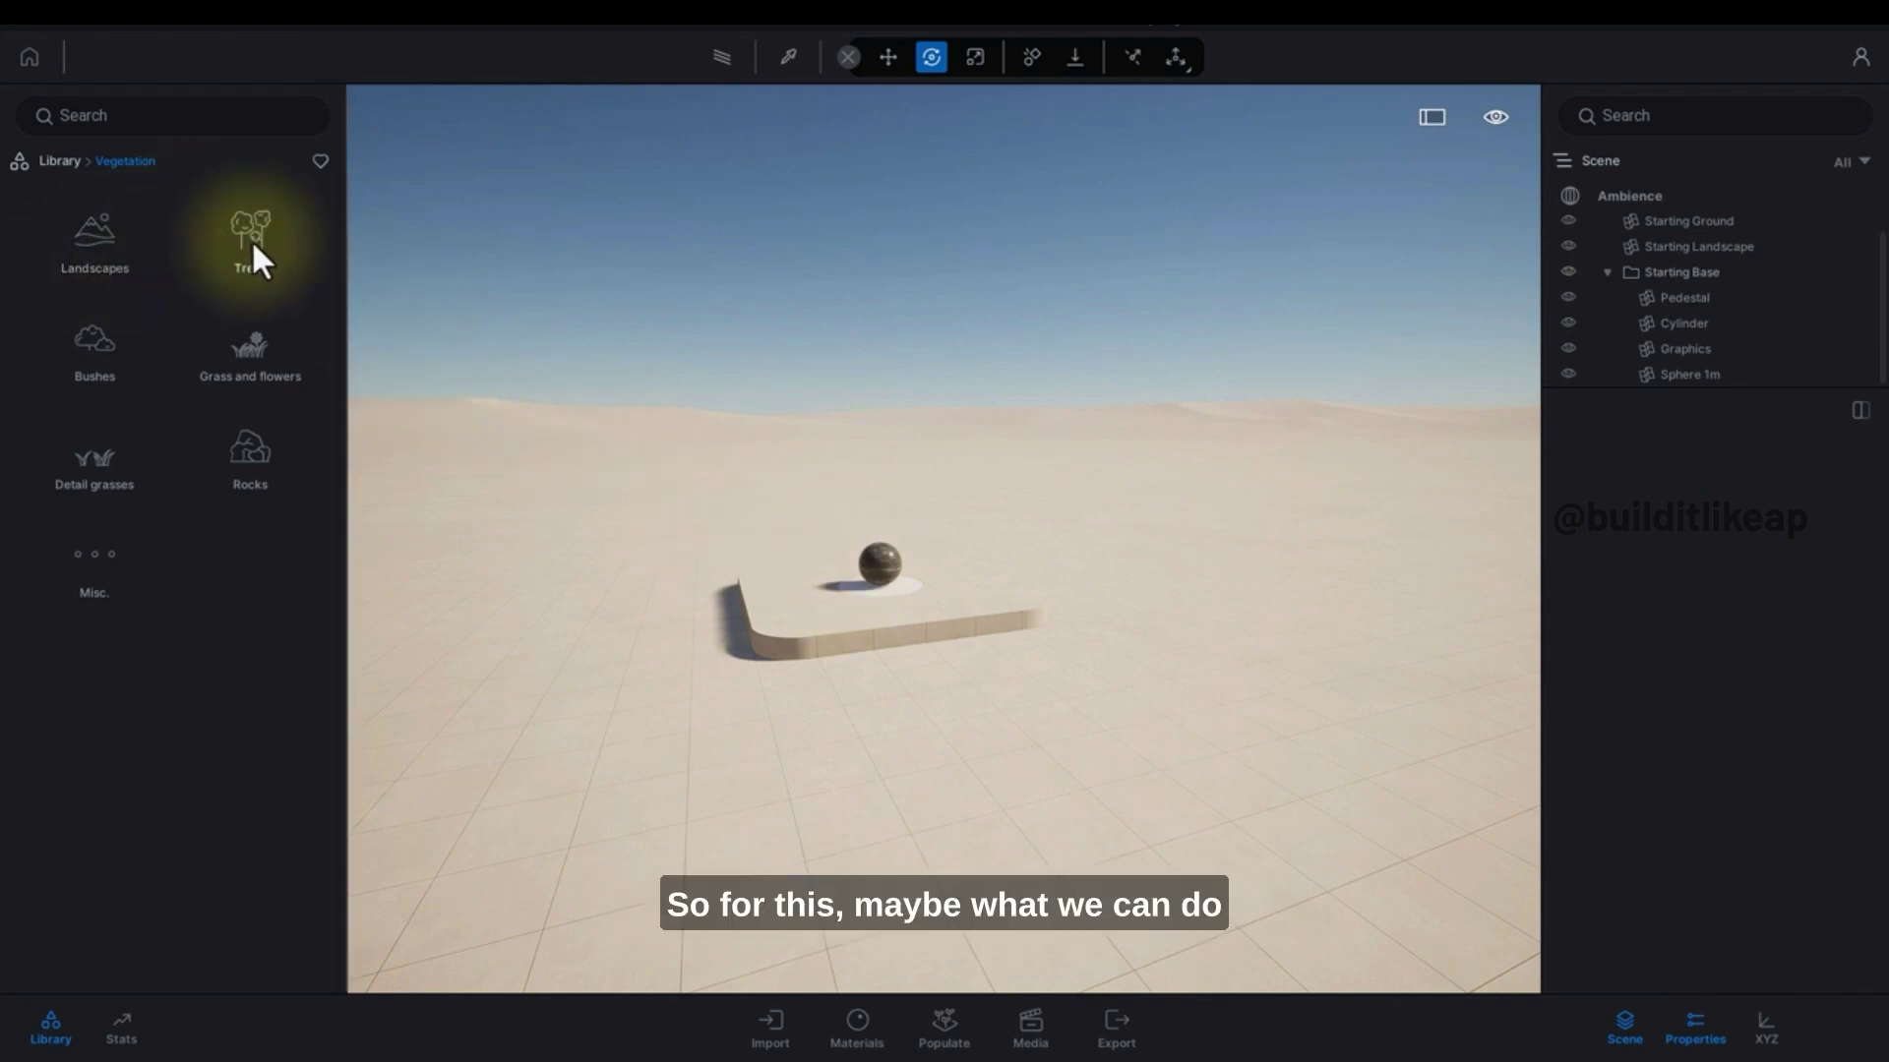
Step: Apply the Grass 1 material from the library's Ground > Nature materials to the ground
left_click(61, 160)
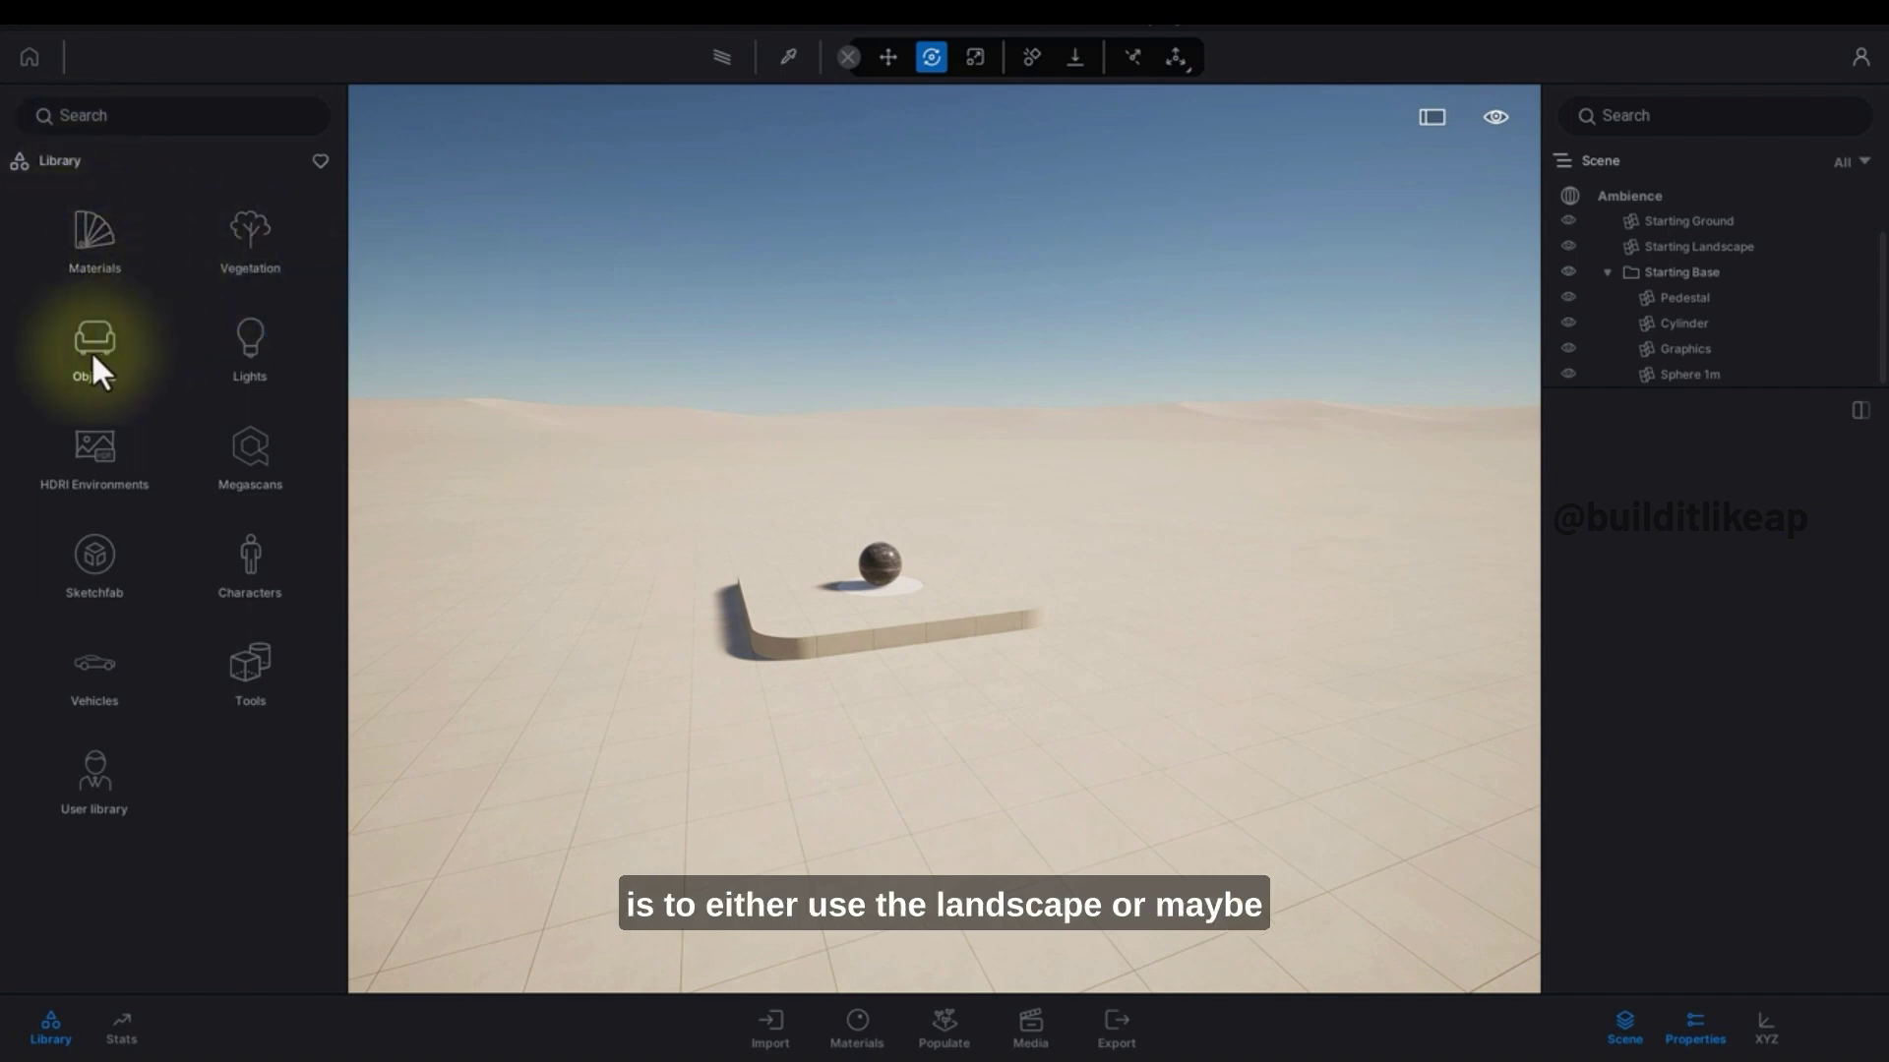
left_click(93, 246)
scroll(236, 624, "down", 3)
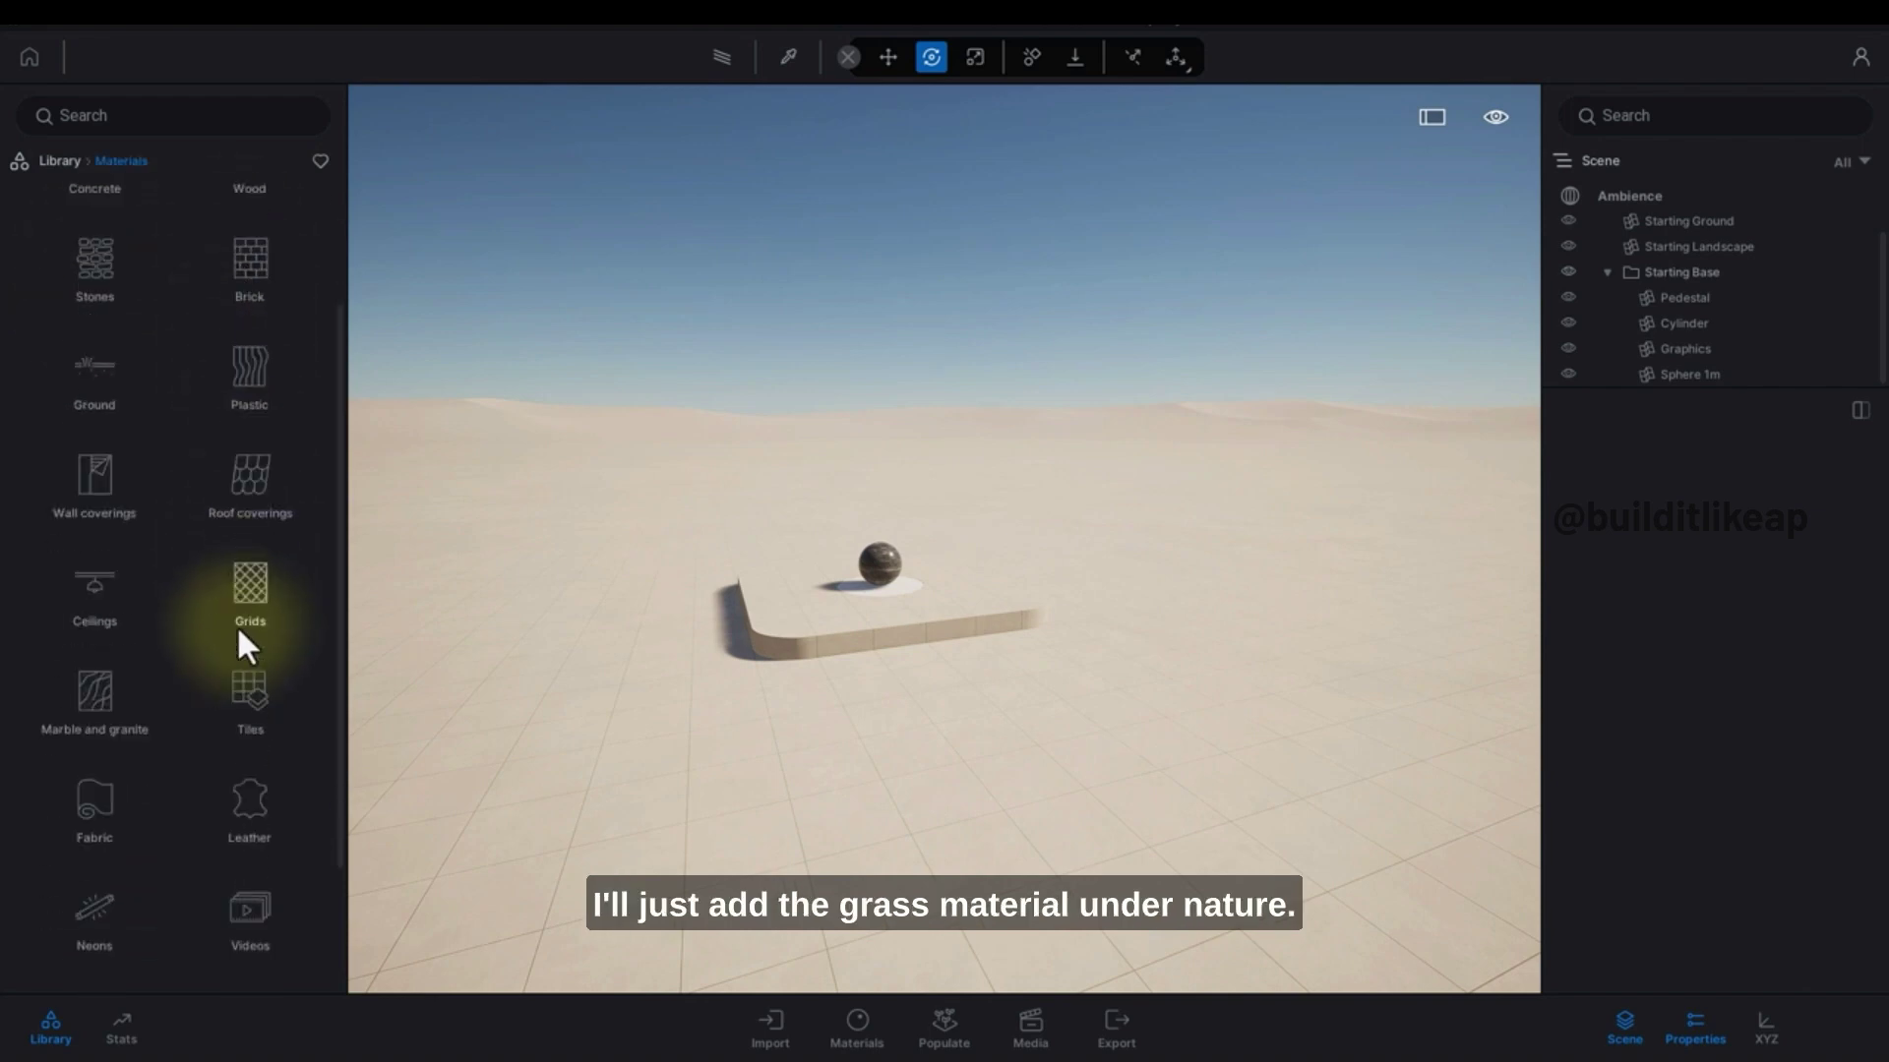
scroll(234, 639, "up", 2)
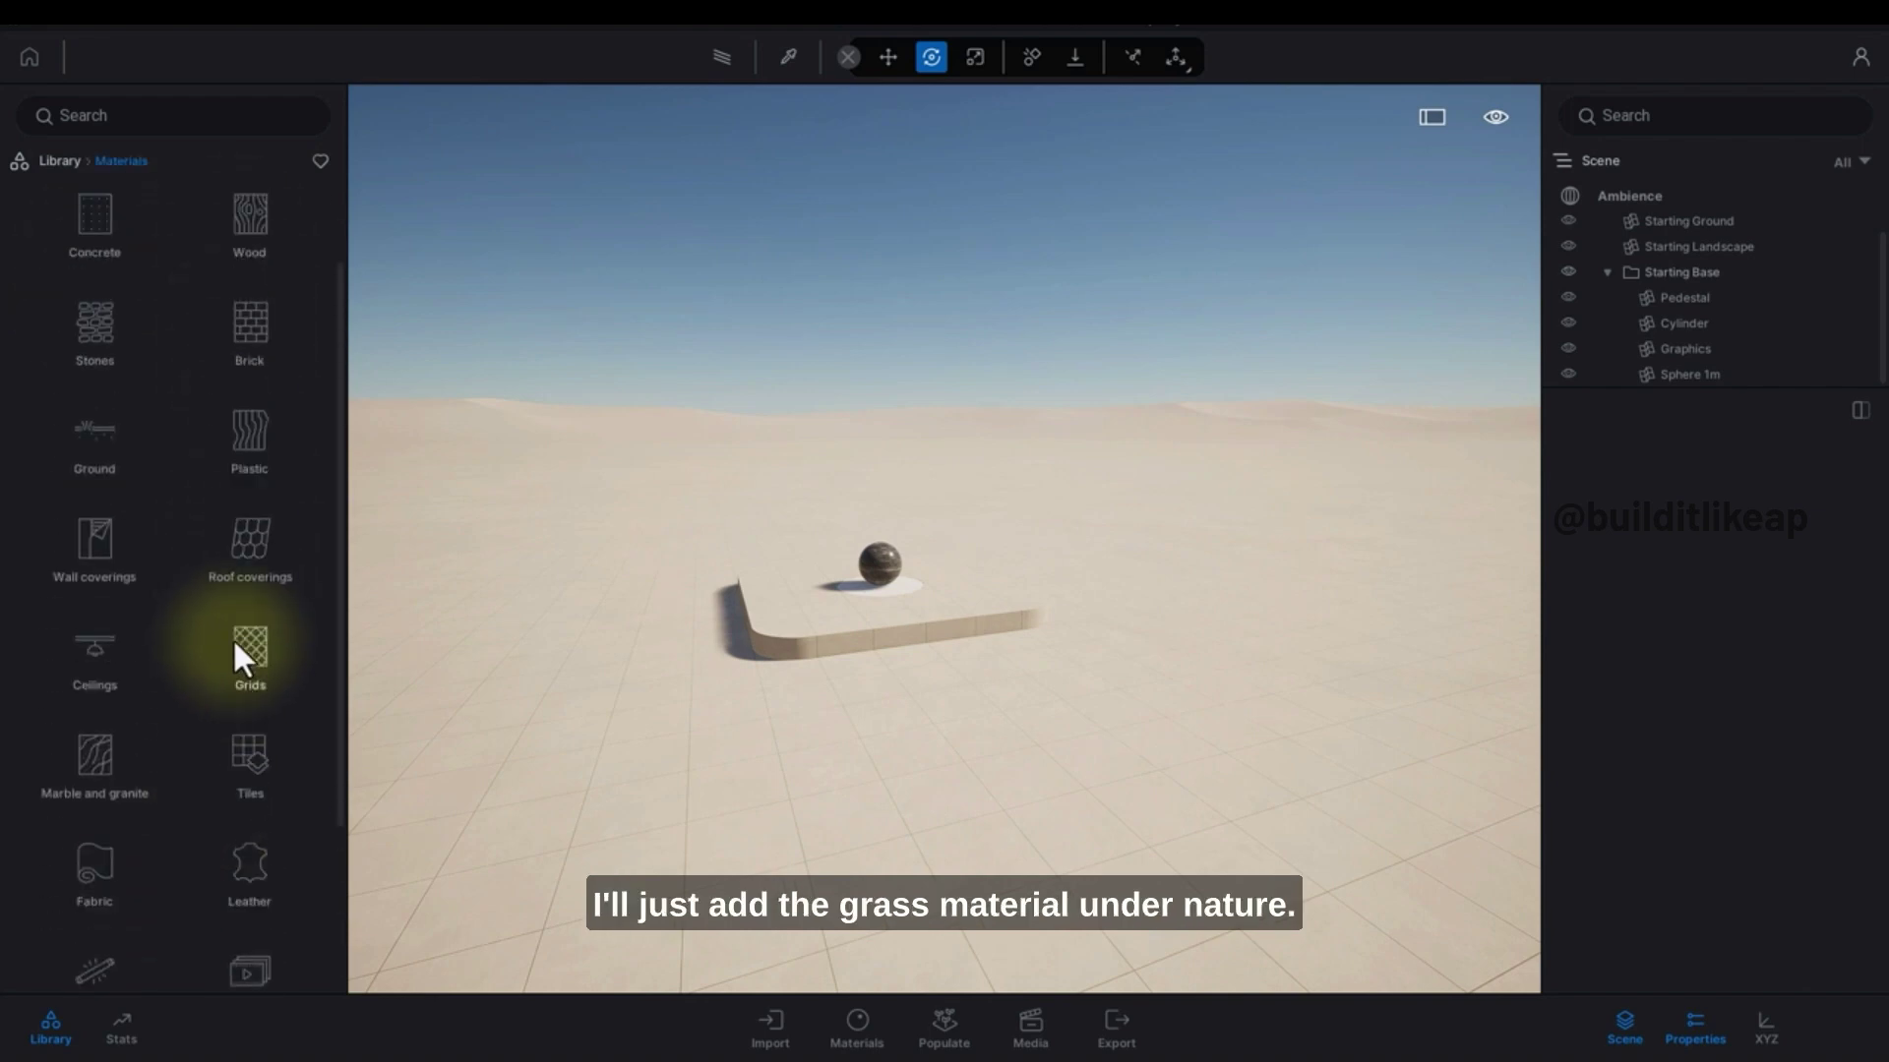
left_click(130, 453)
left_click(241, 246)
left_click_drag(98, 241, 964, 762)
right_click_drag(964, 759, 893, 558)
Step: Hide the Starting Base group with its pedestal and sphere, and clear the selection
left_click(893, 558)
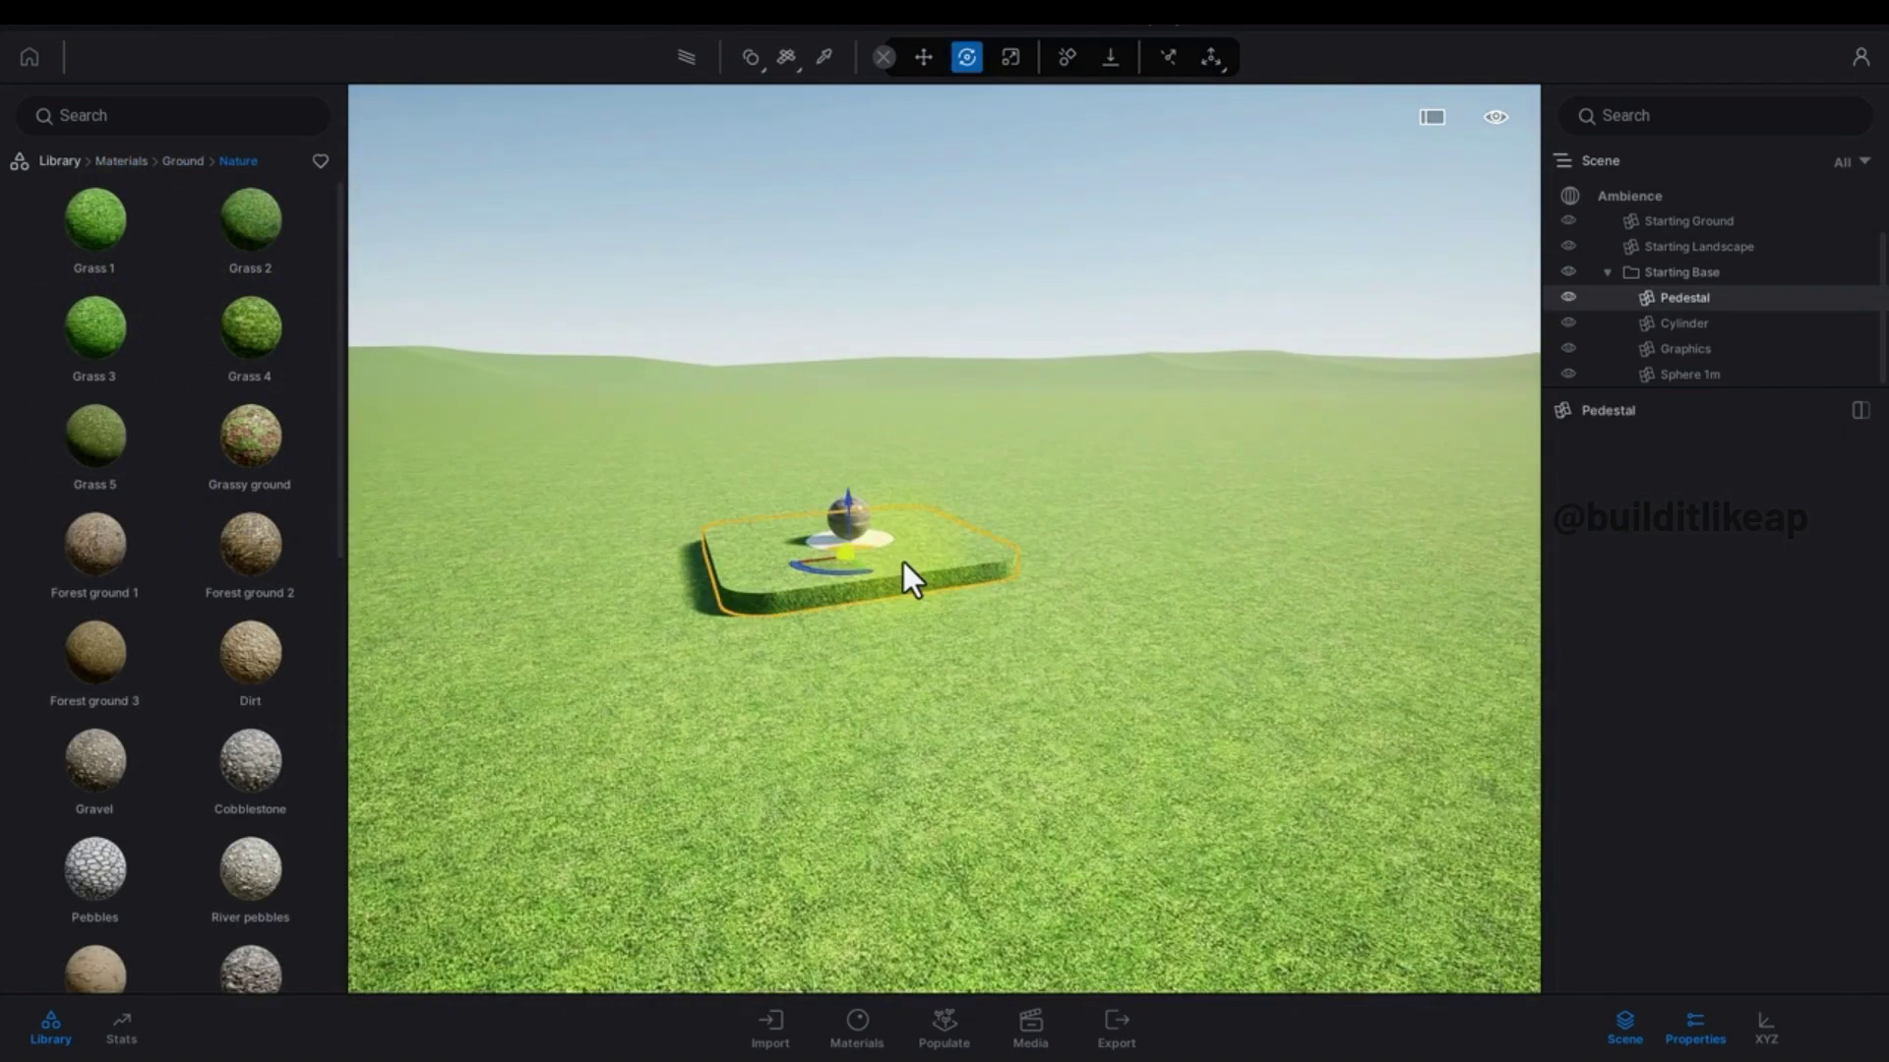
left_click(1568, 271)
left_click(1011, 490)
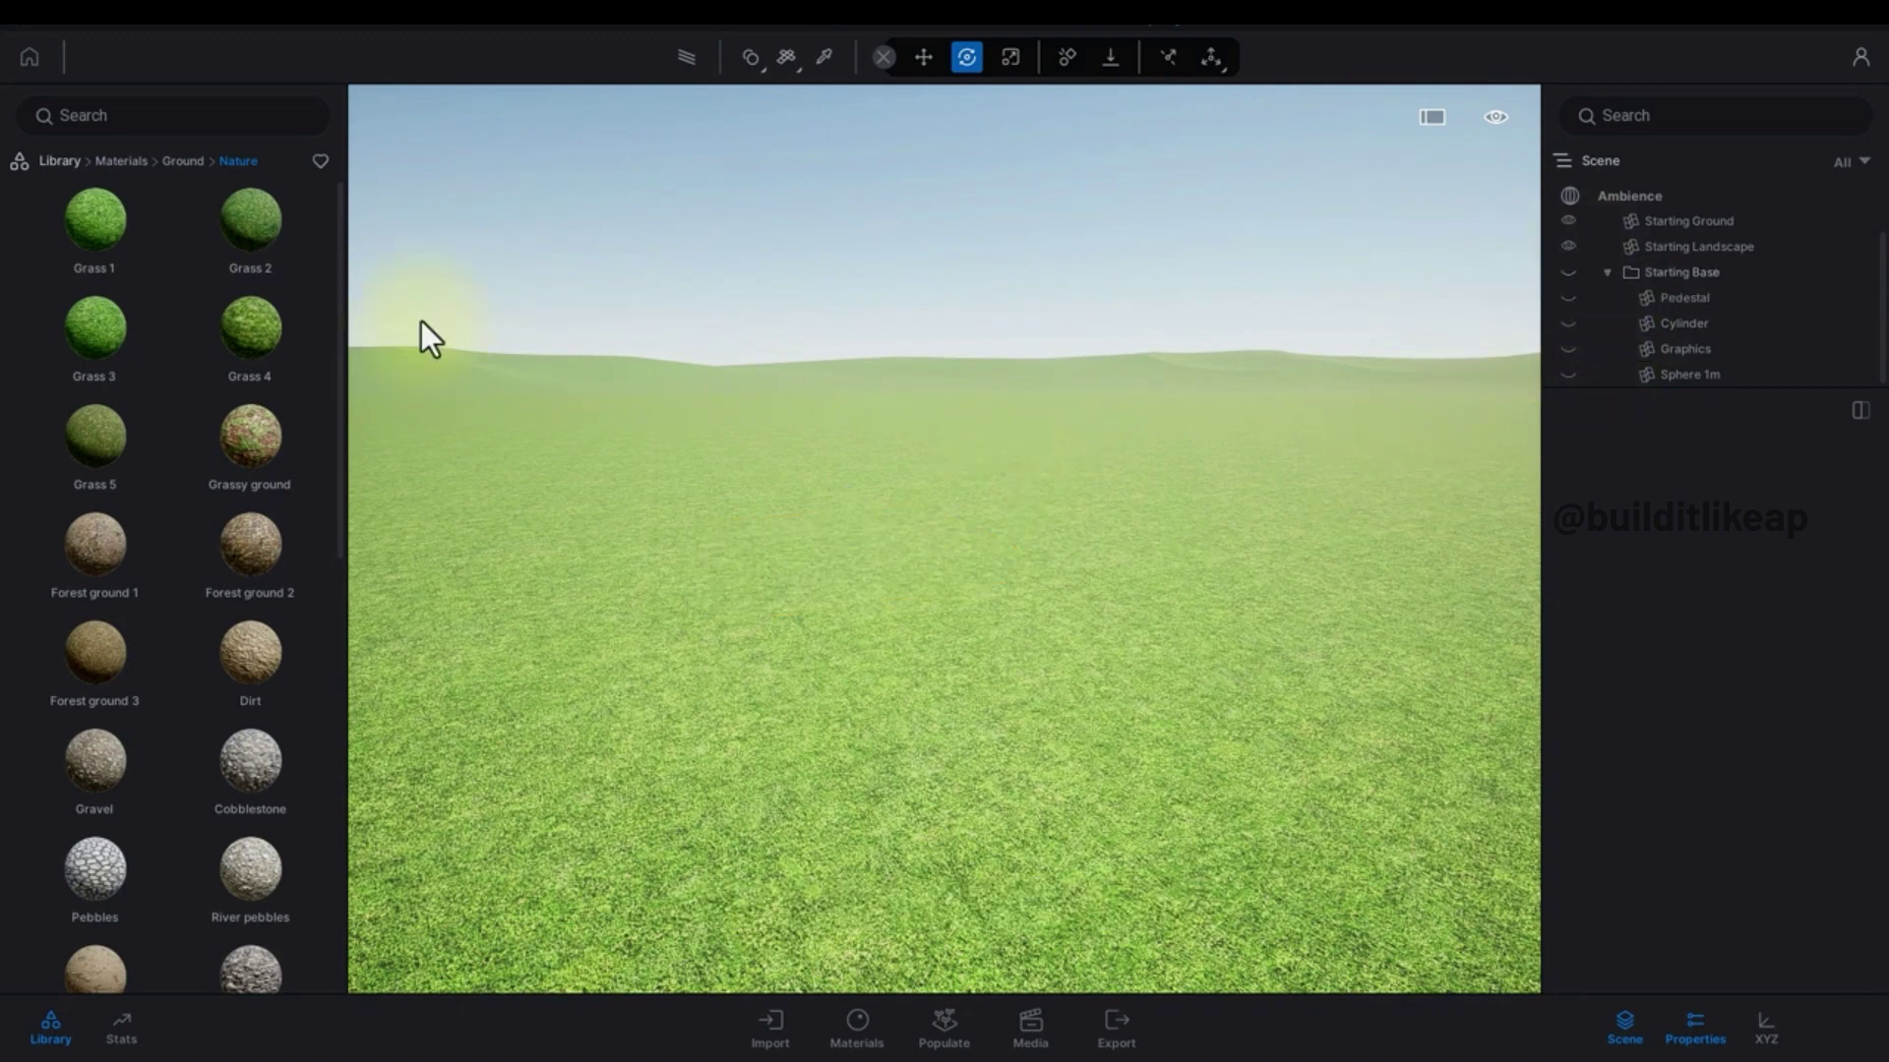
Step: Place an Apple Tree from the library's Vegetation > Trees category on the grass
left_click(65, 161)
left_click(218, 252)
left_click(252, 232)
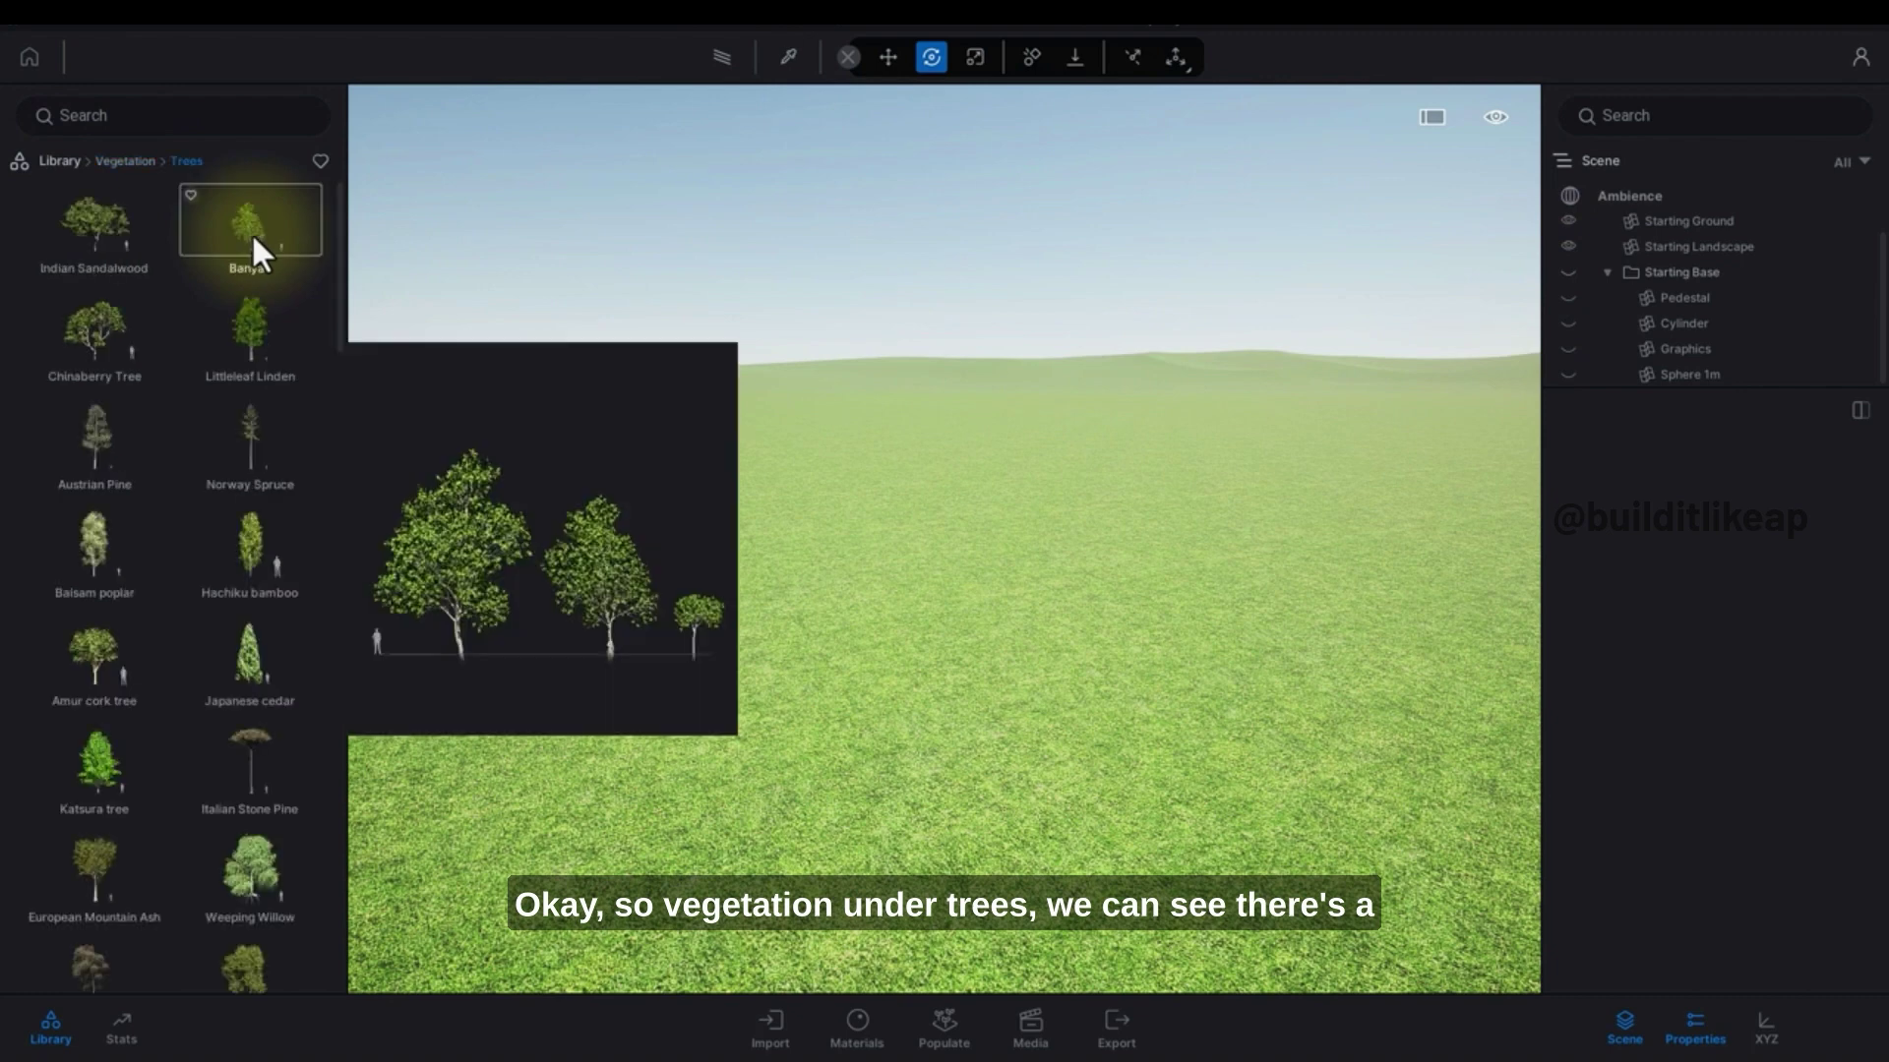
mouse_move(86, 239)
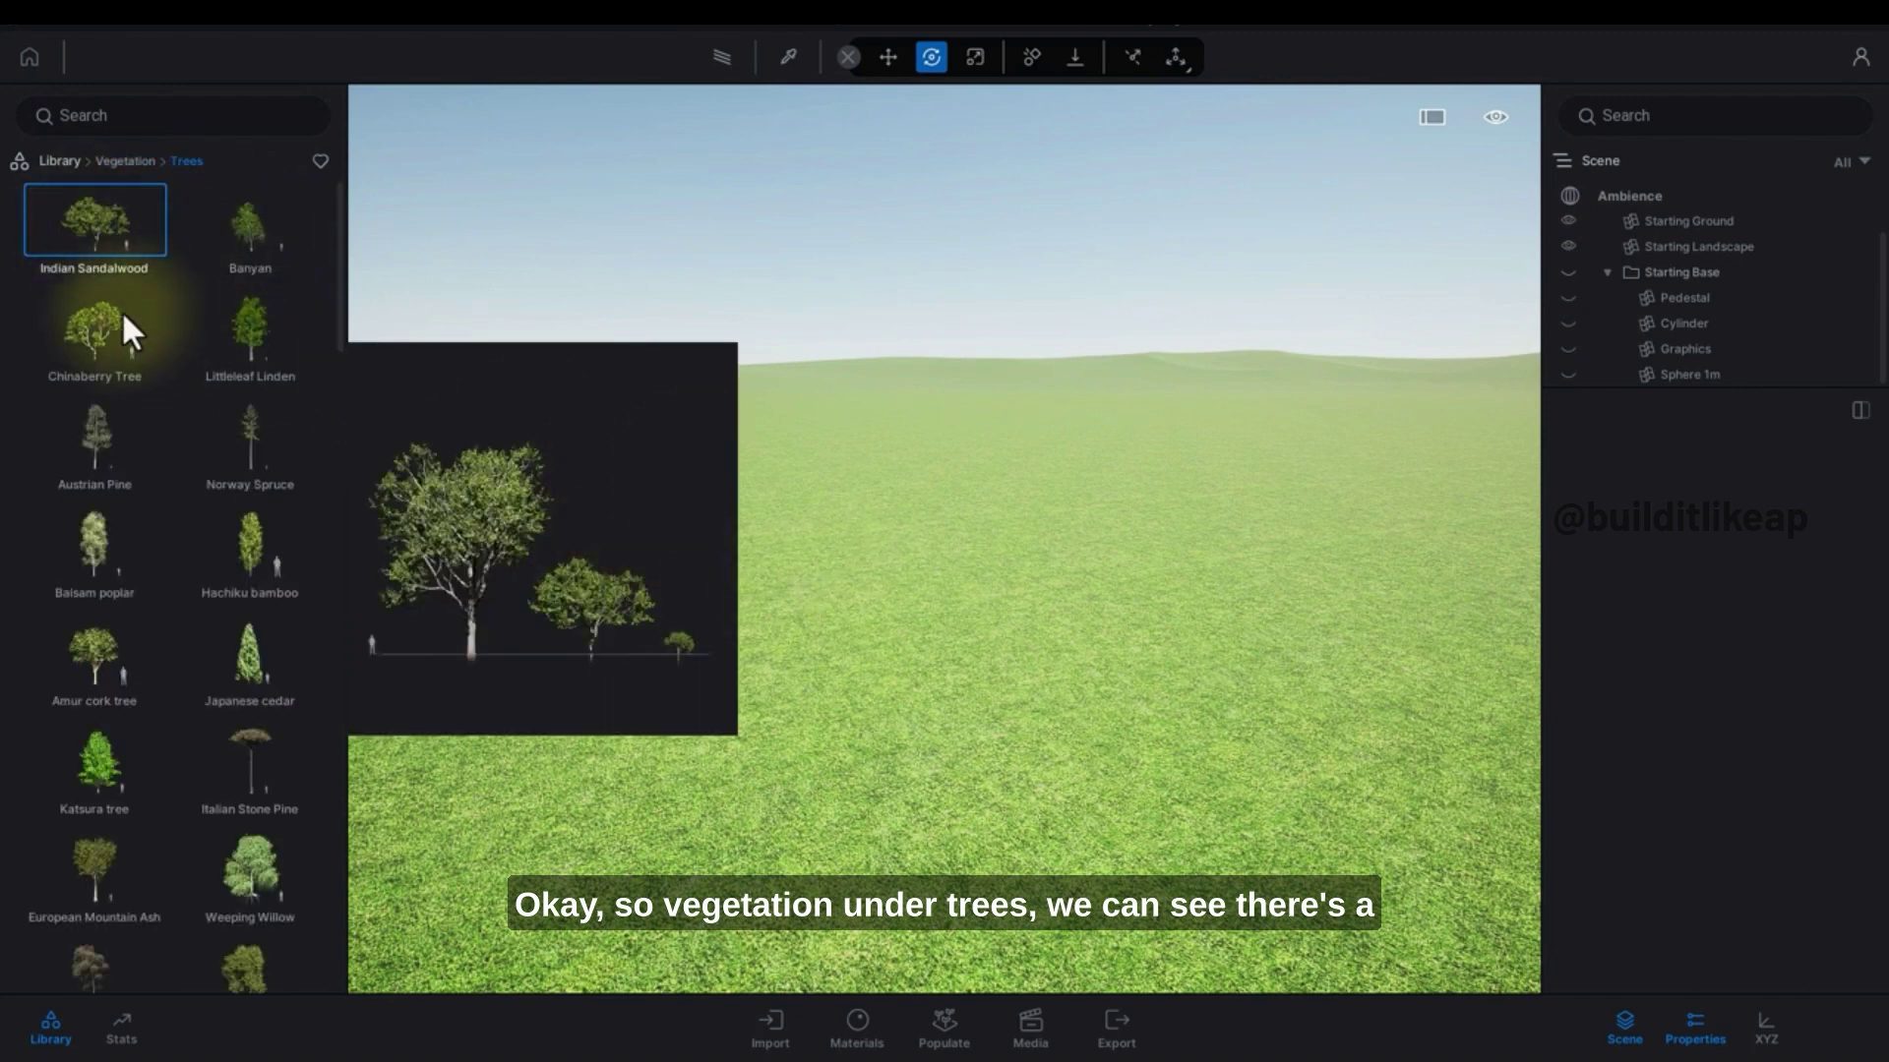
scroll(196, 492, "down", 1)
mouse_move(224, 536)
scroll(209, 571, "down", 6)
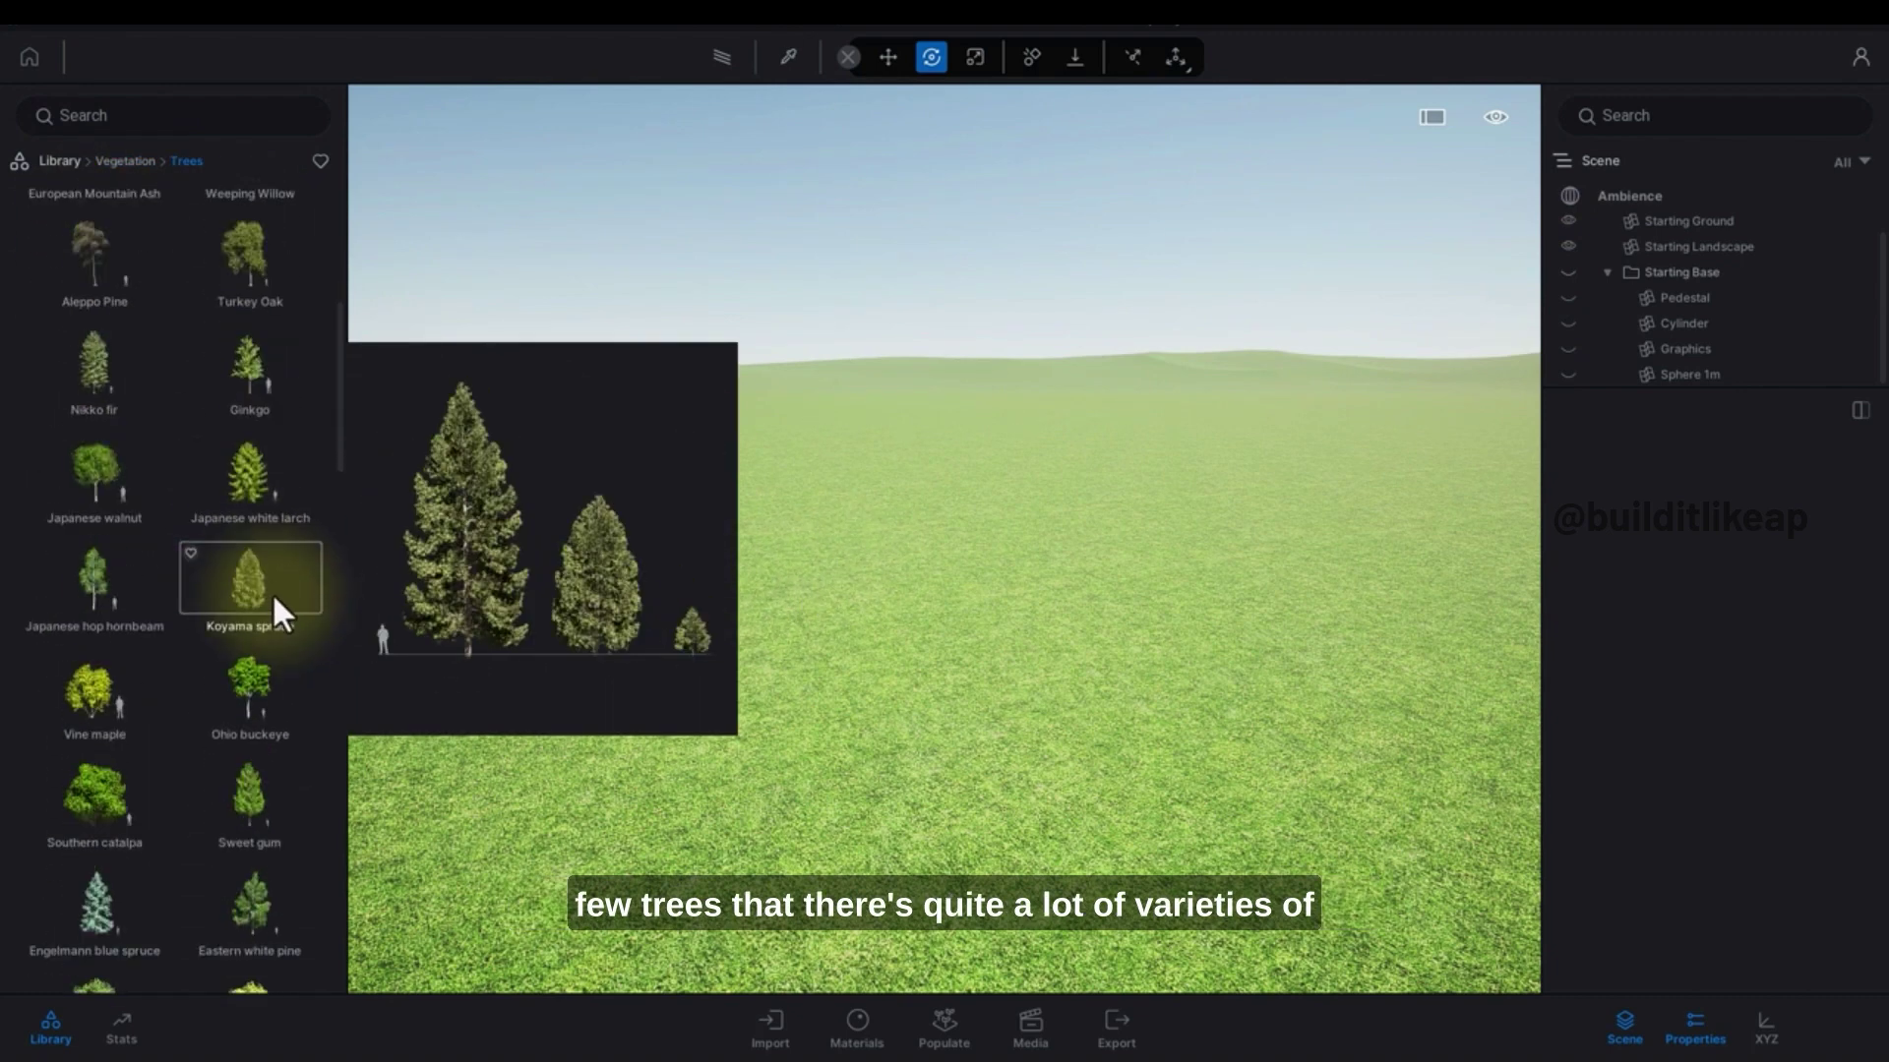
left_click_drag(342, 440, 312, 762)
mouse_move(246, 447)
left_click_drag(239, 297, 615, 642)
left_click(765, 640)
Step: Select the Apple Tree and set its age to 59%
left_click(615, 590)
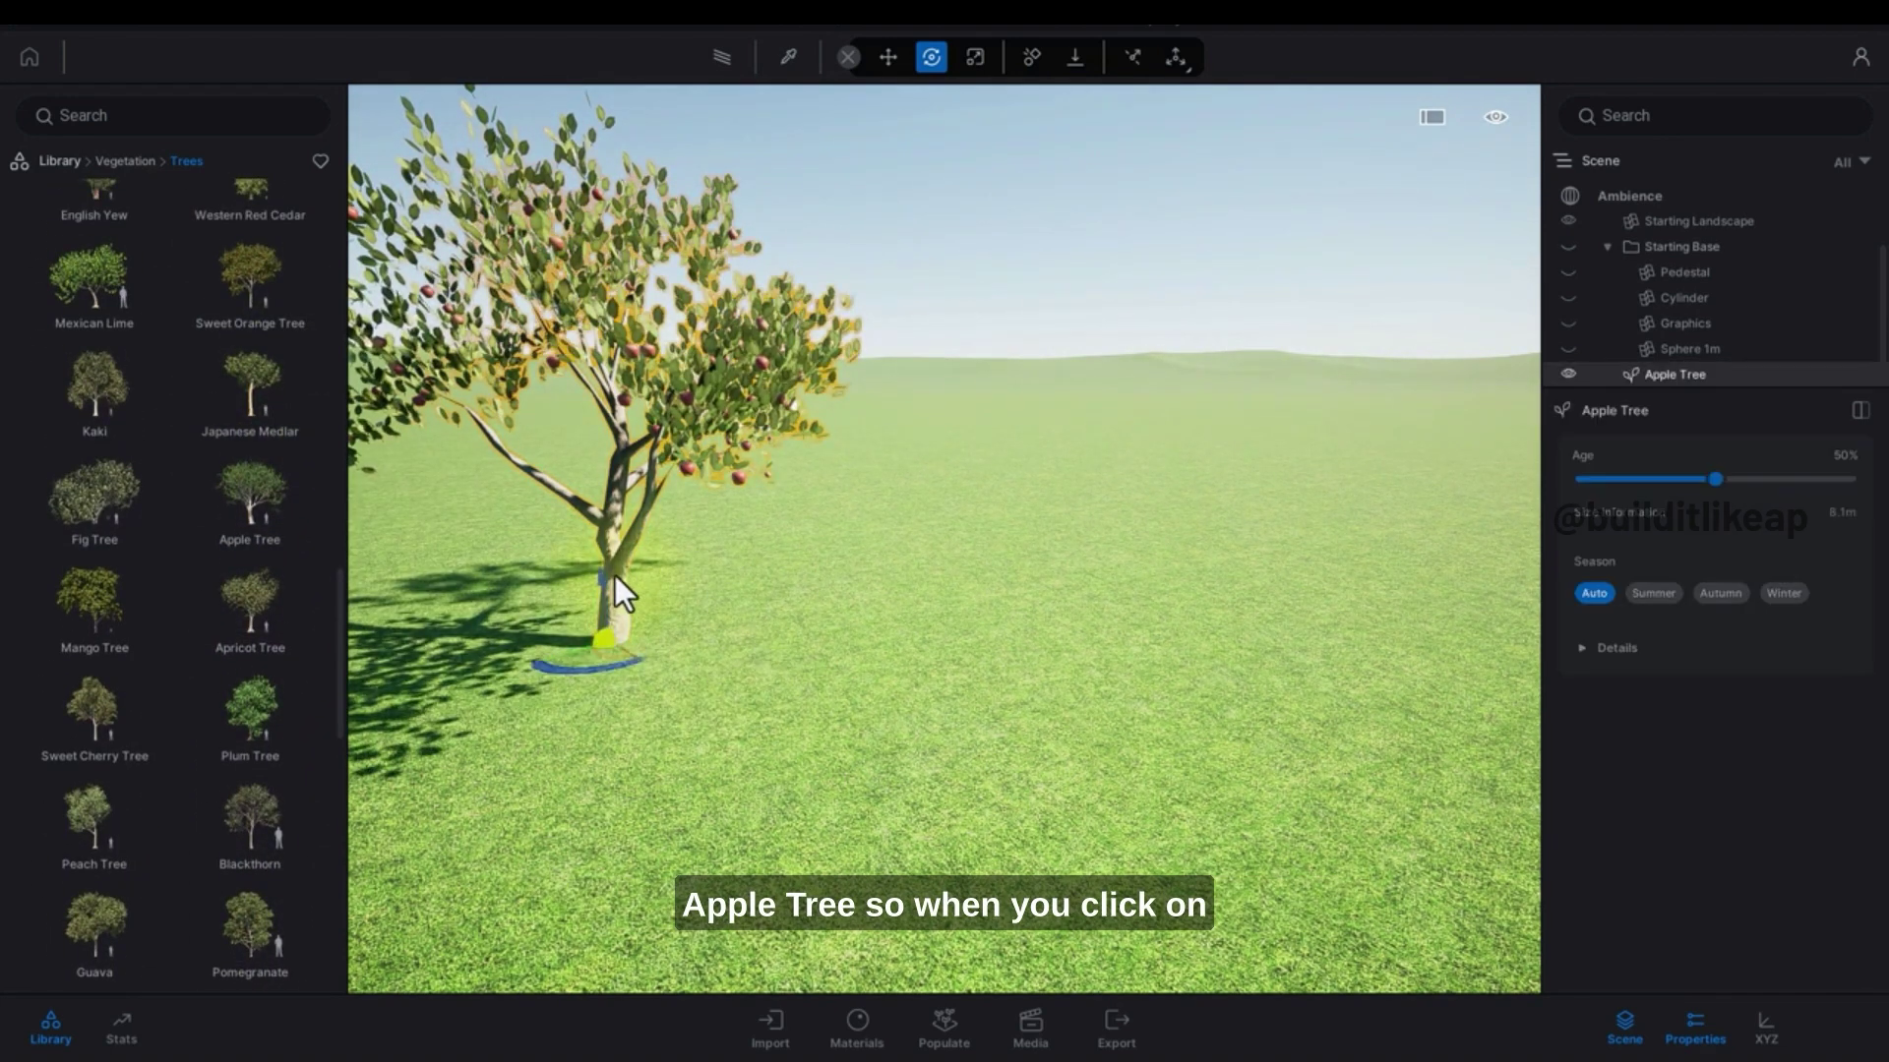
right_click_drag(712, 551, 1361, 422)
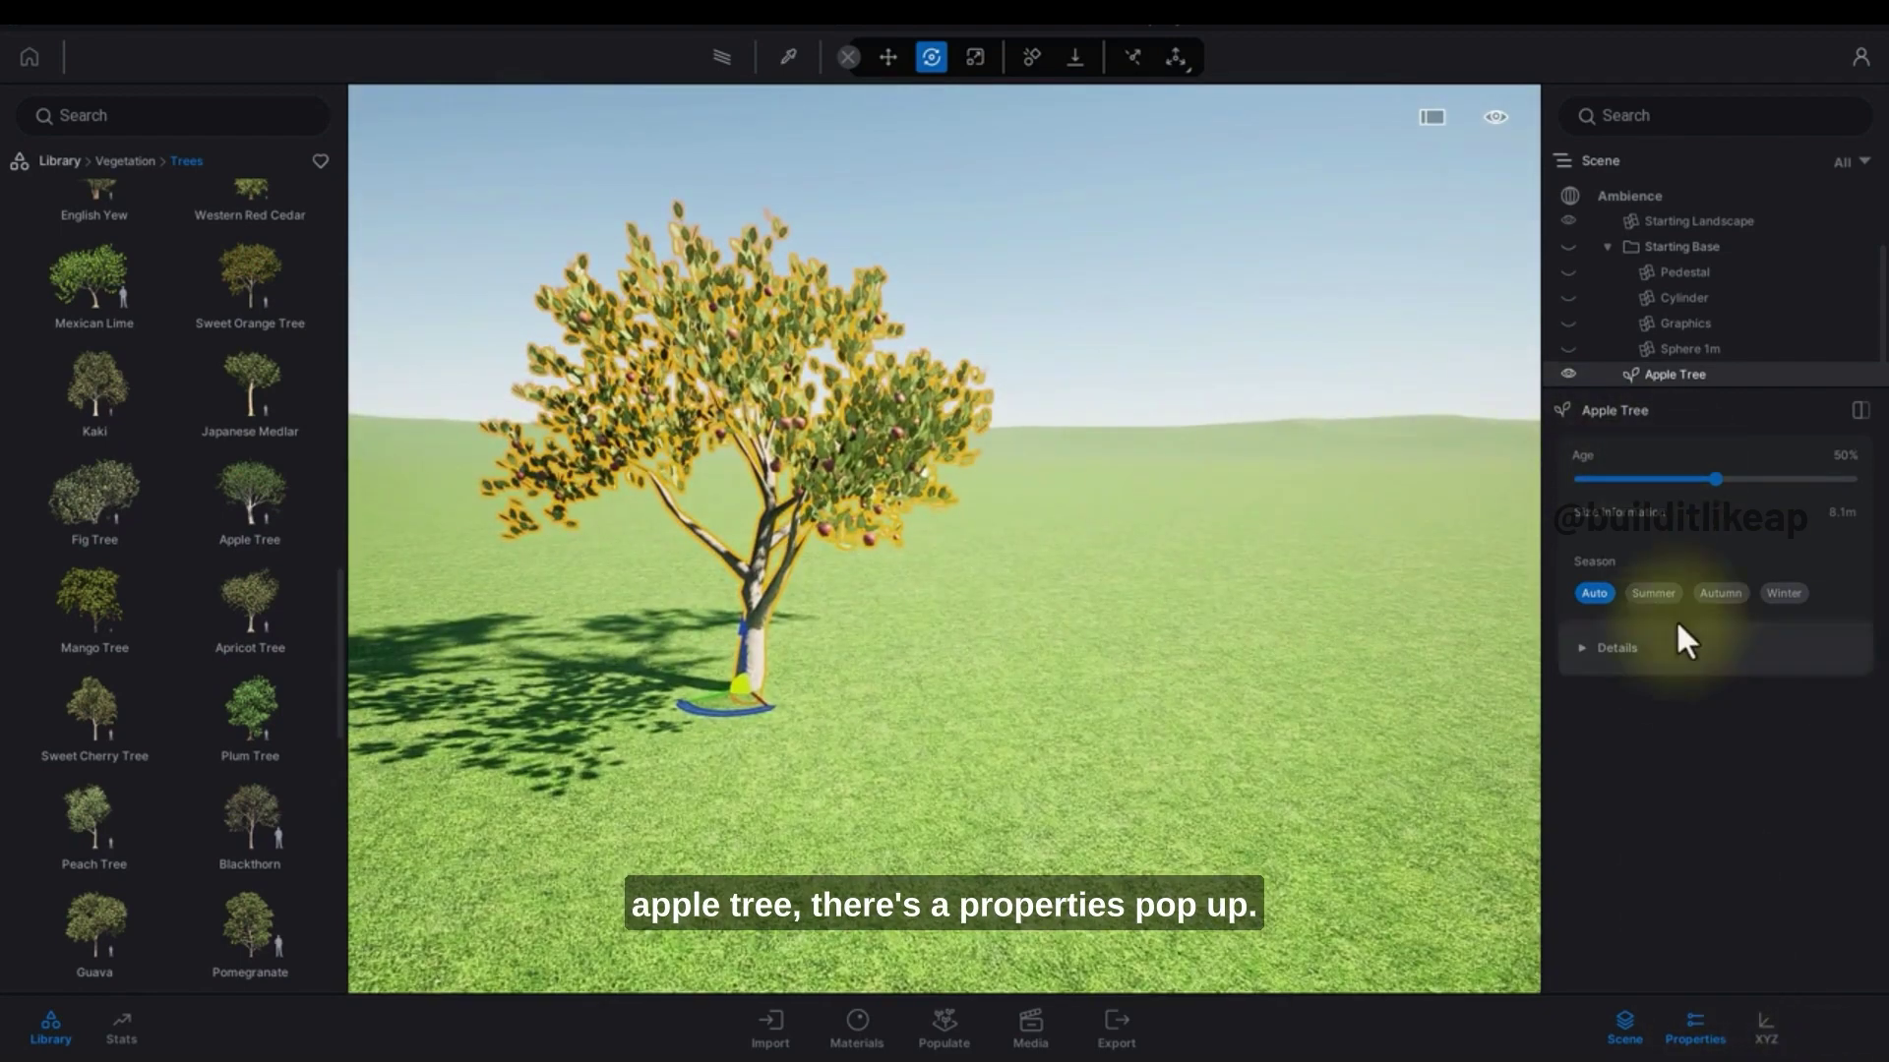
mouse_move(1715, 479)
left_mouse_down()
mouse_move(1855, 483)
mouse_move(1584, 479)
mouse_move(1737, 479)
left_mouse_up()
Step: Preview the Apple Tree's Autumn and Winter seasons, and set its season to Summer
left_click(1656, 593)
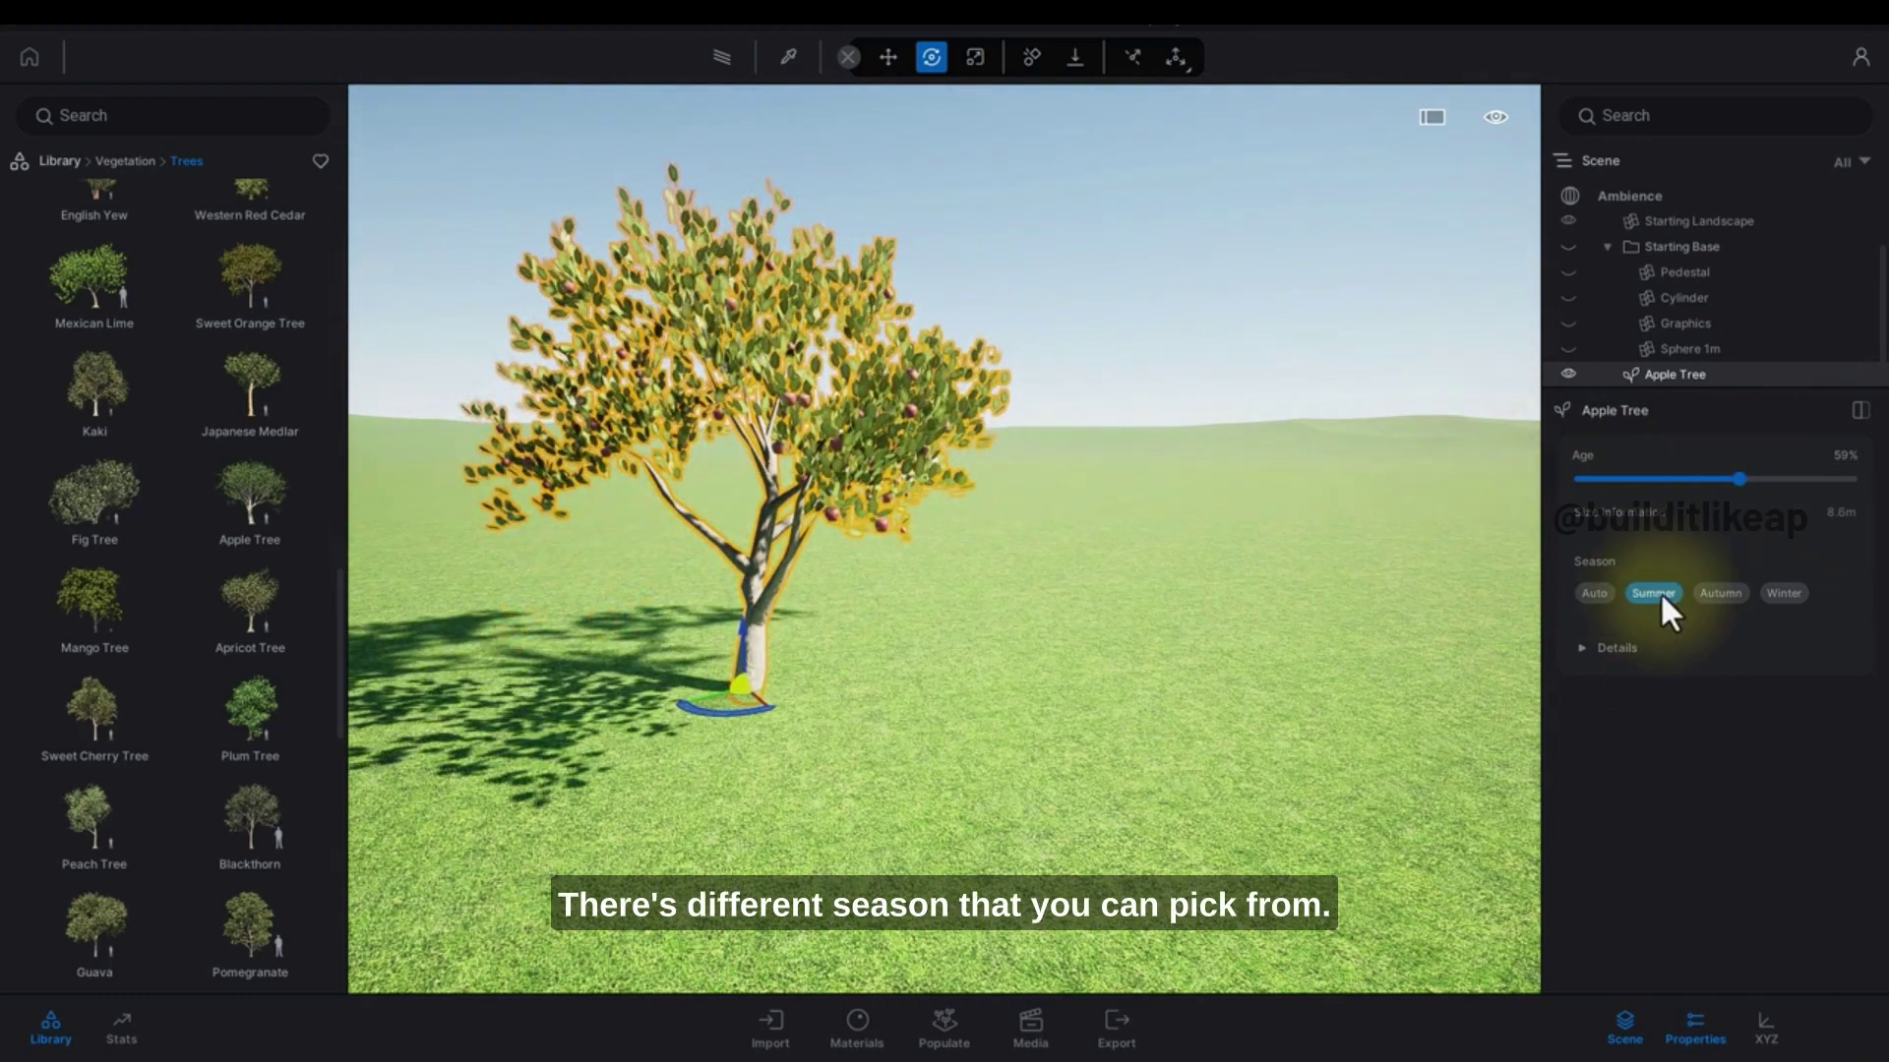
left_click(1716, 592)
left_click(1775, 594)
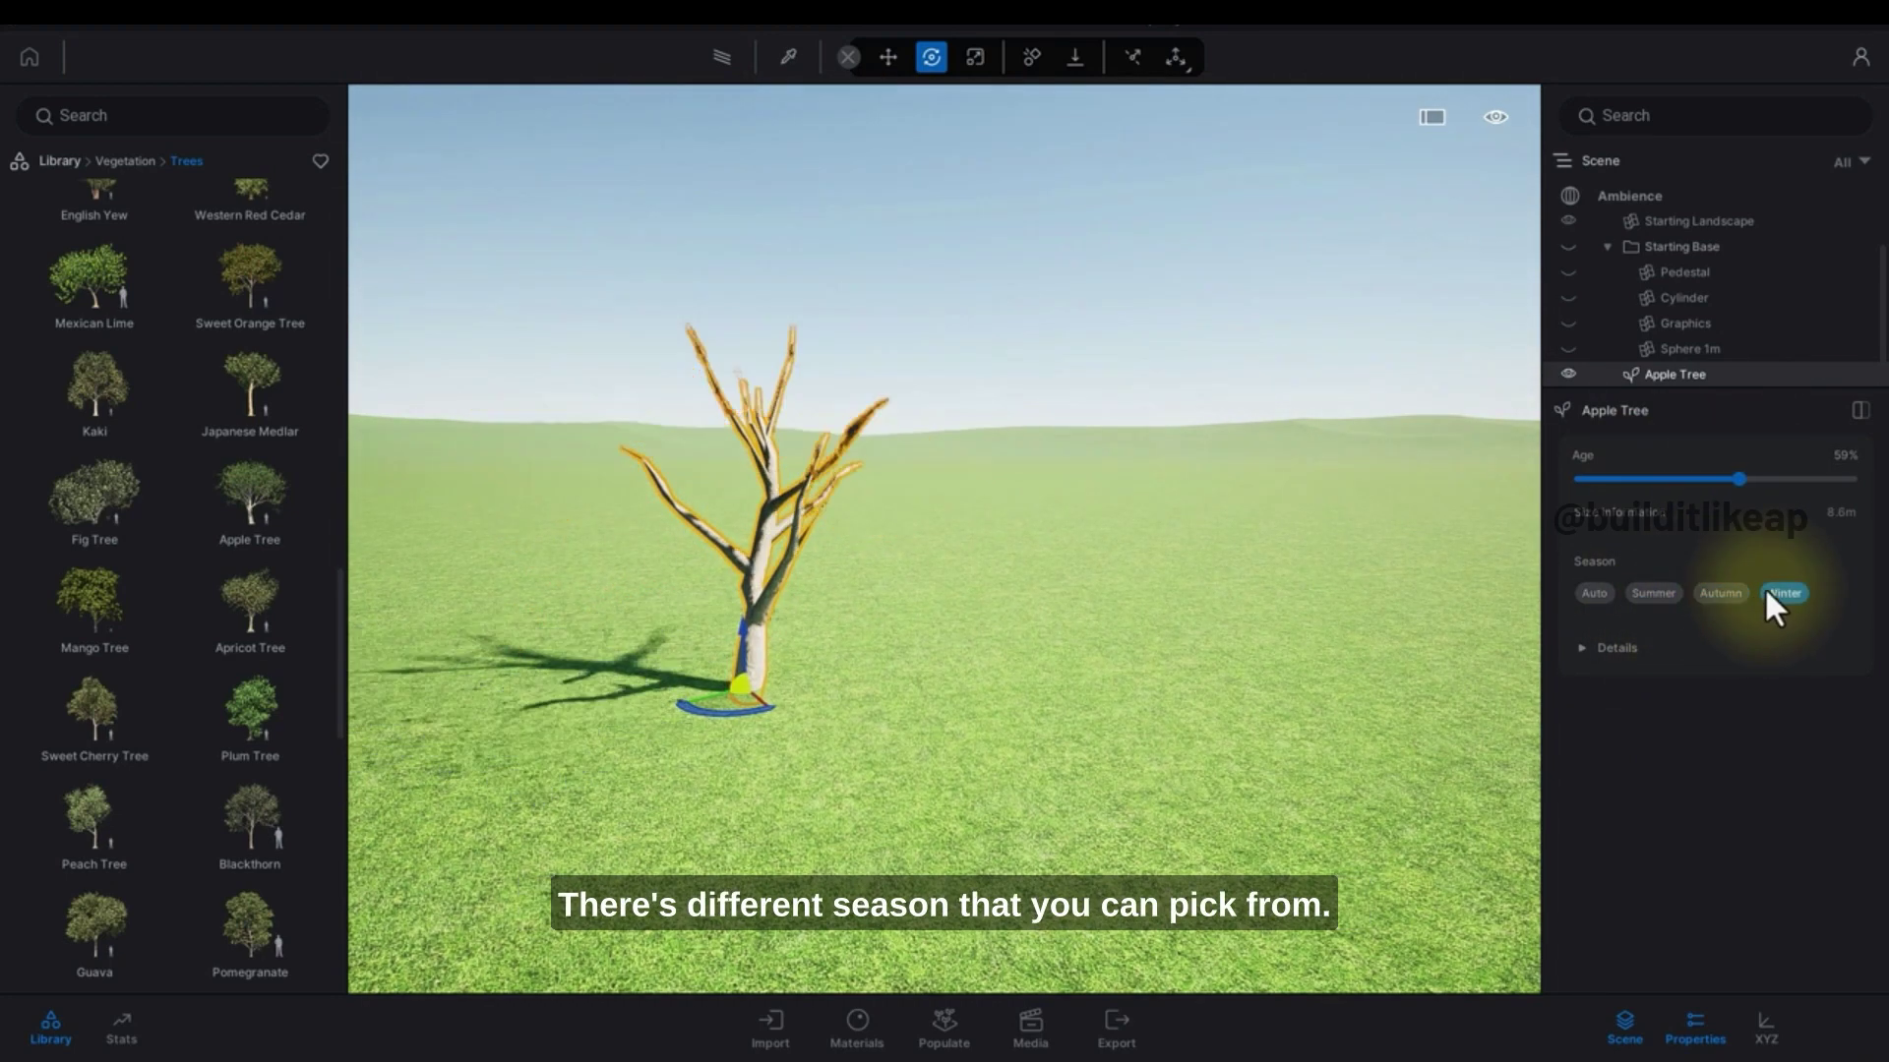
left_click(1652, 595)
Step: Try a light blue-violet leaves tint in the Apple Tree's details and cancel it
left_click(1584, 649)
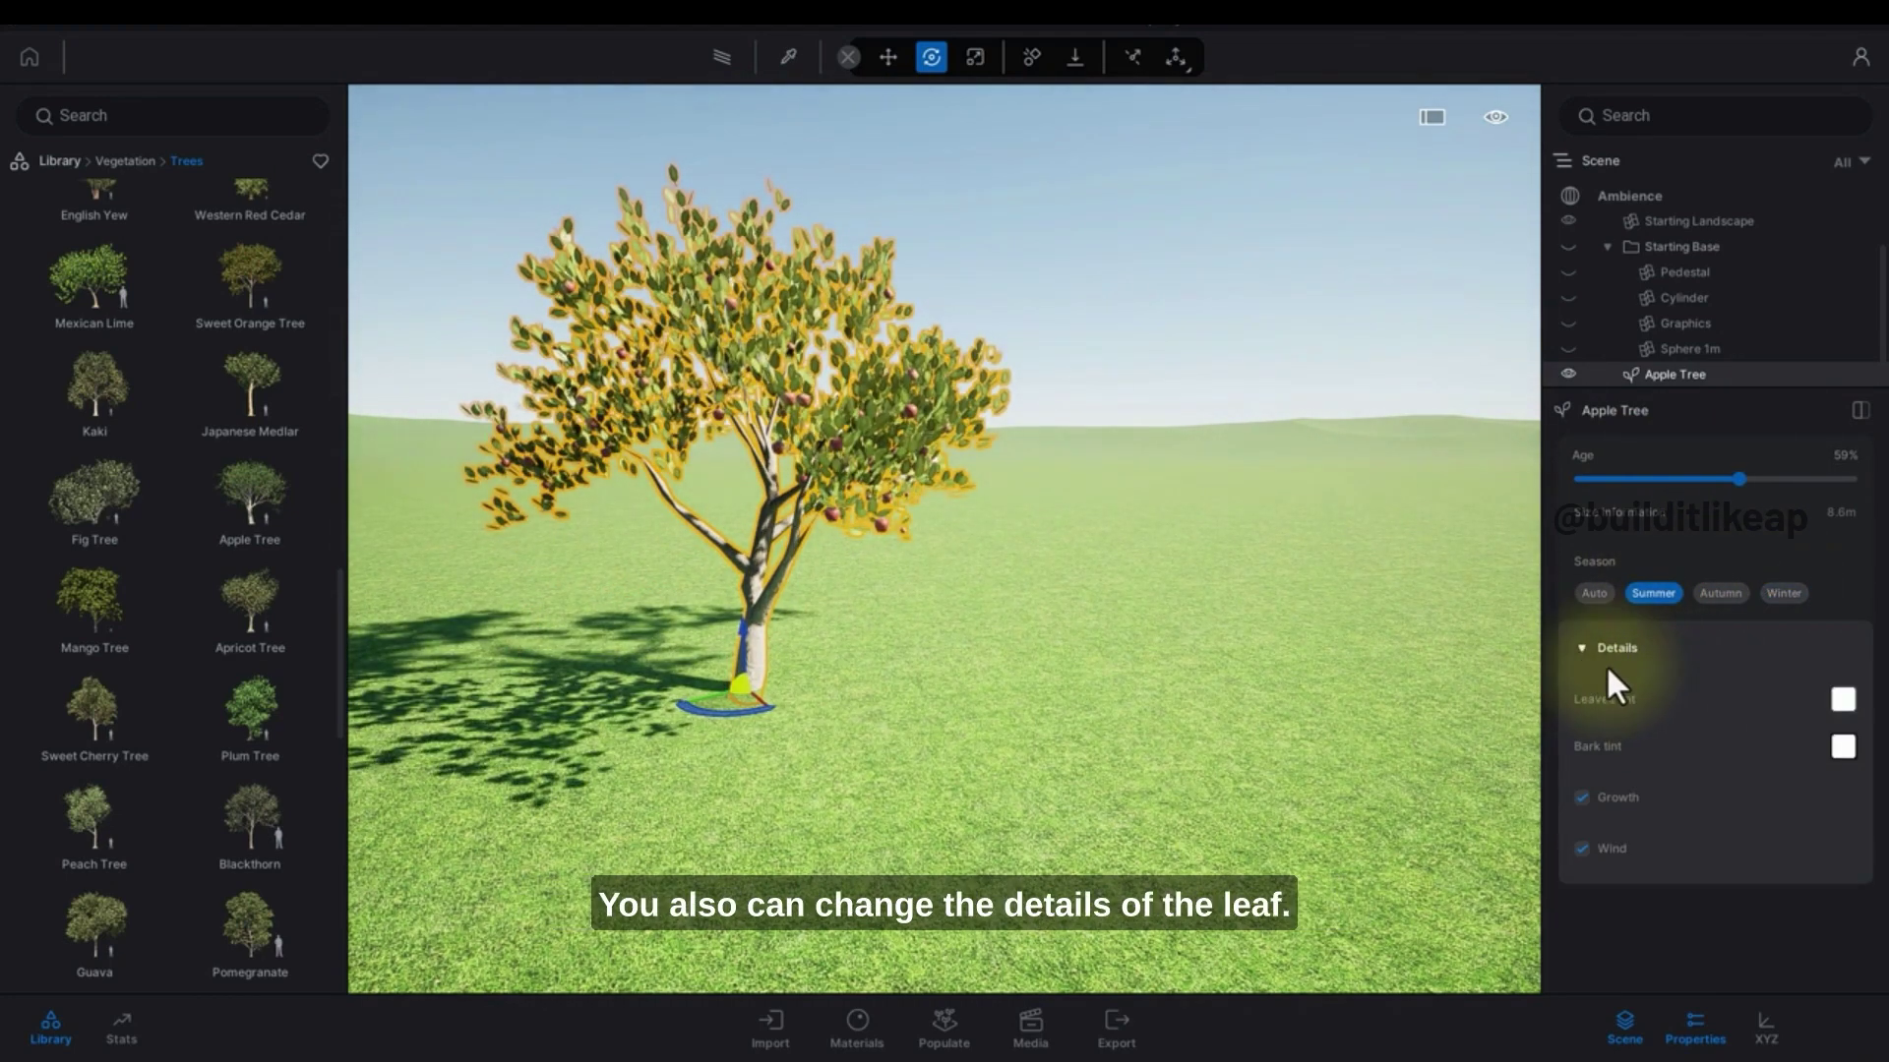
left_click(1843, 699)
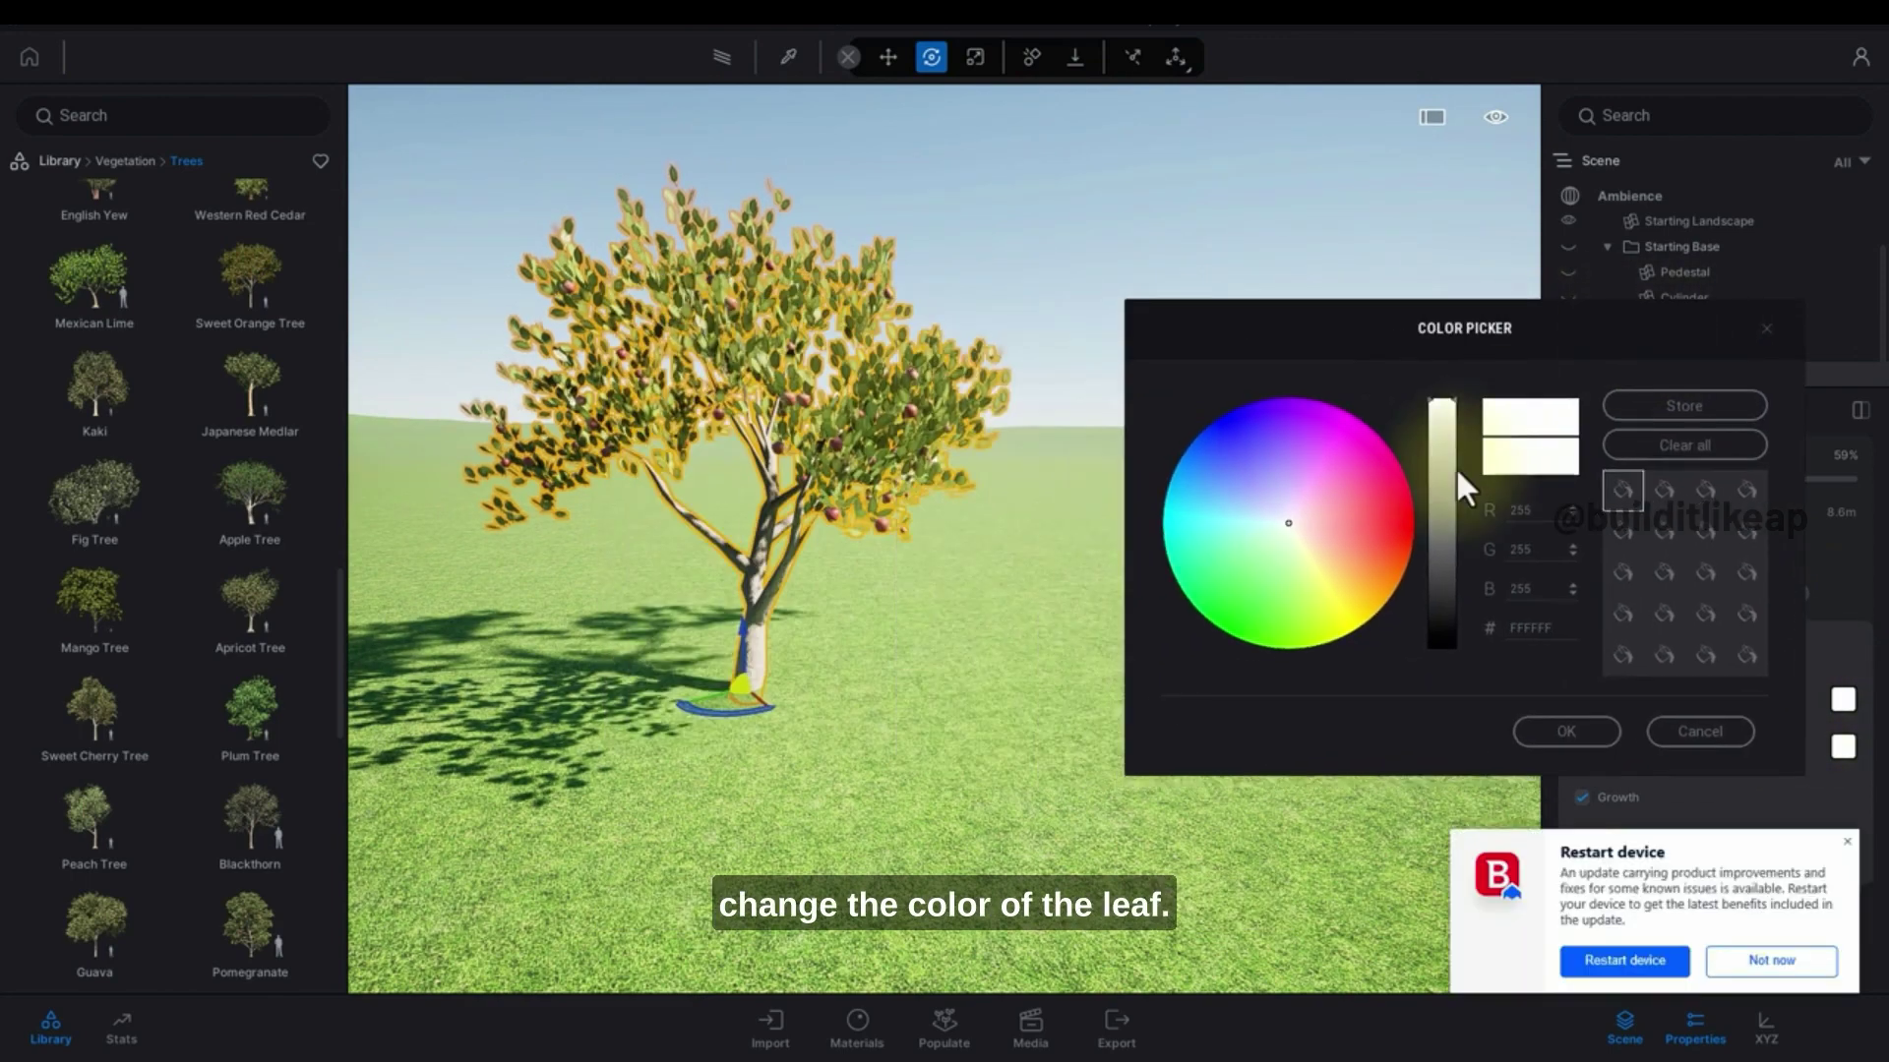
left_click(1769, 961)
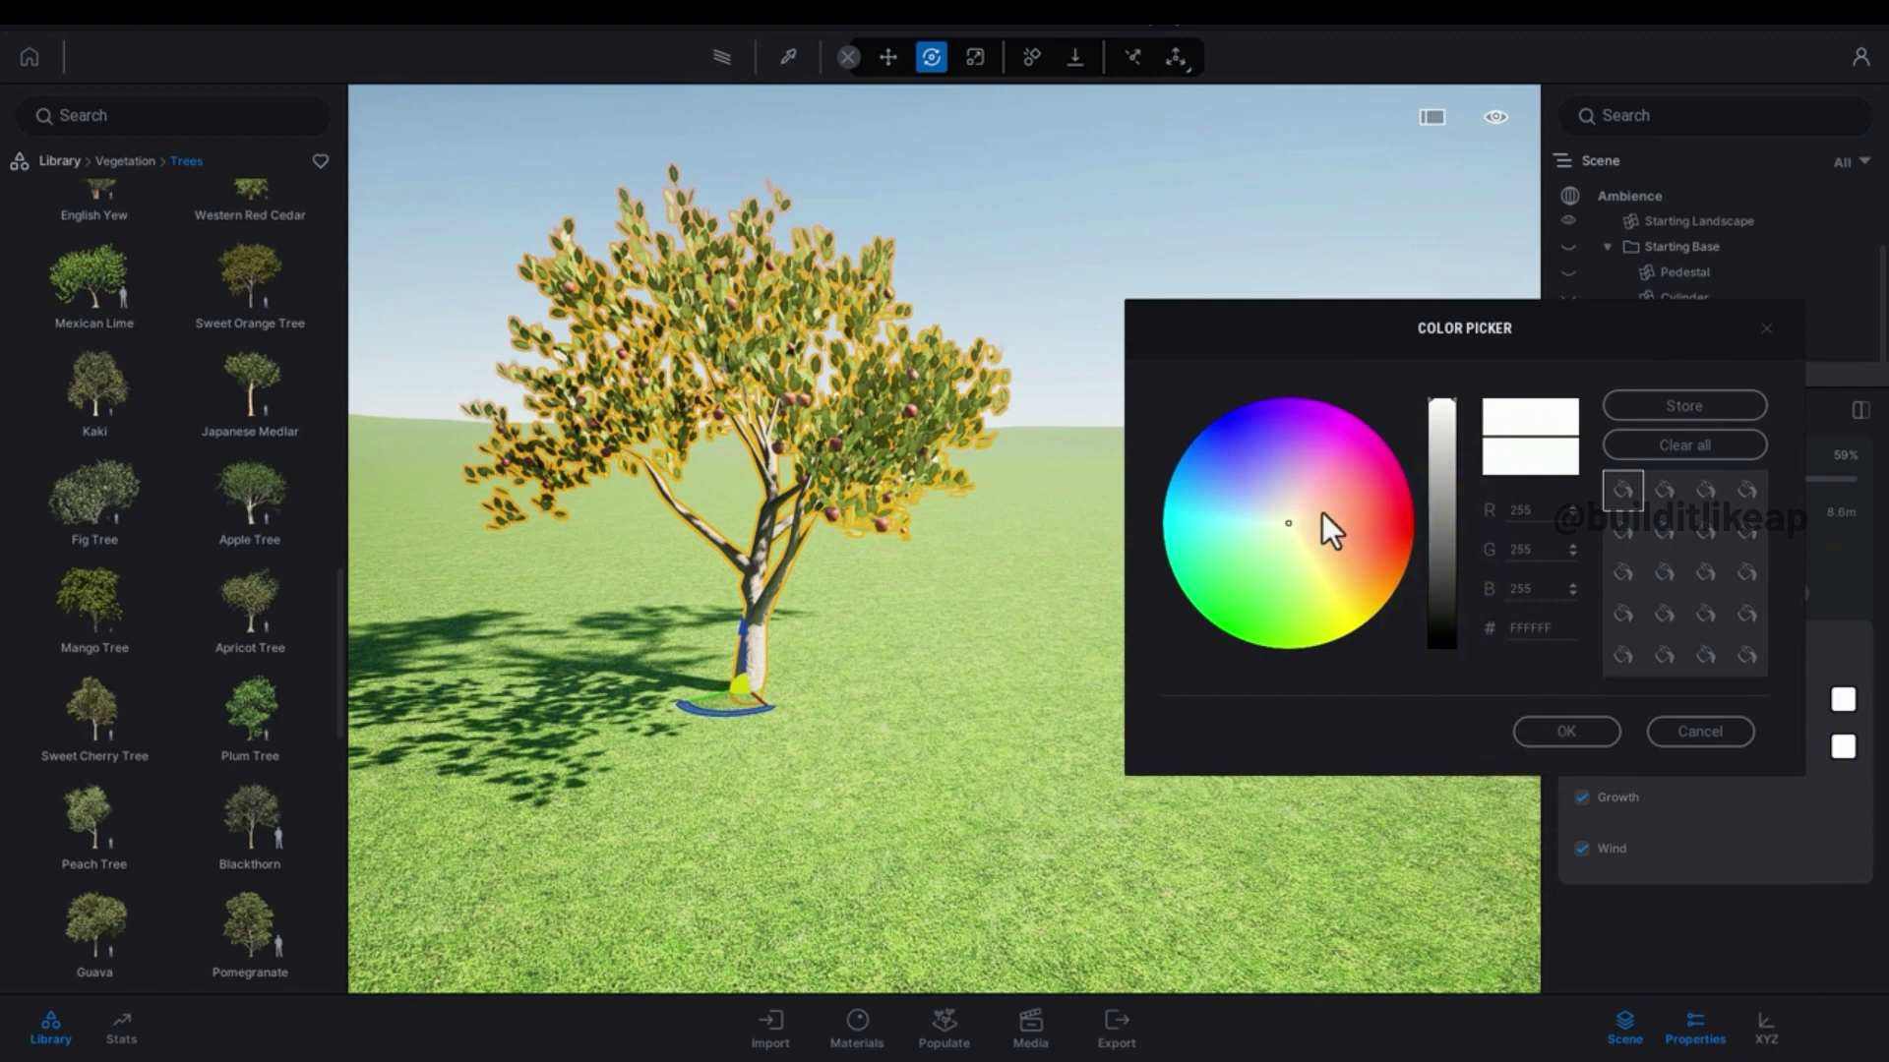
mouse_move(1319, 528)
left_mouse_down()
mouse_move(1371, 476)
mouse_move(1189, 535)
mouse_move(1252, 479)
left_mouse_up()
left_click(1682, 731)
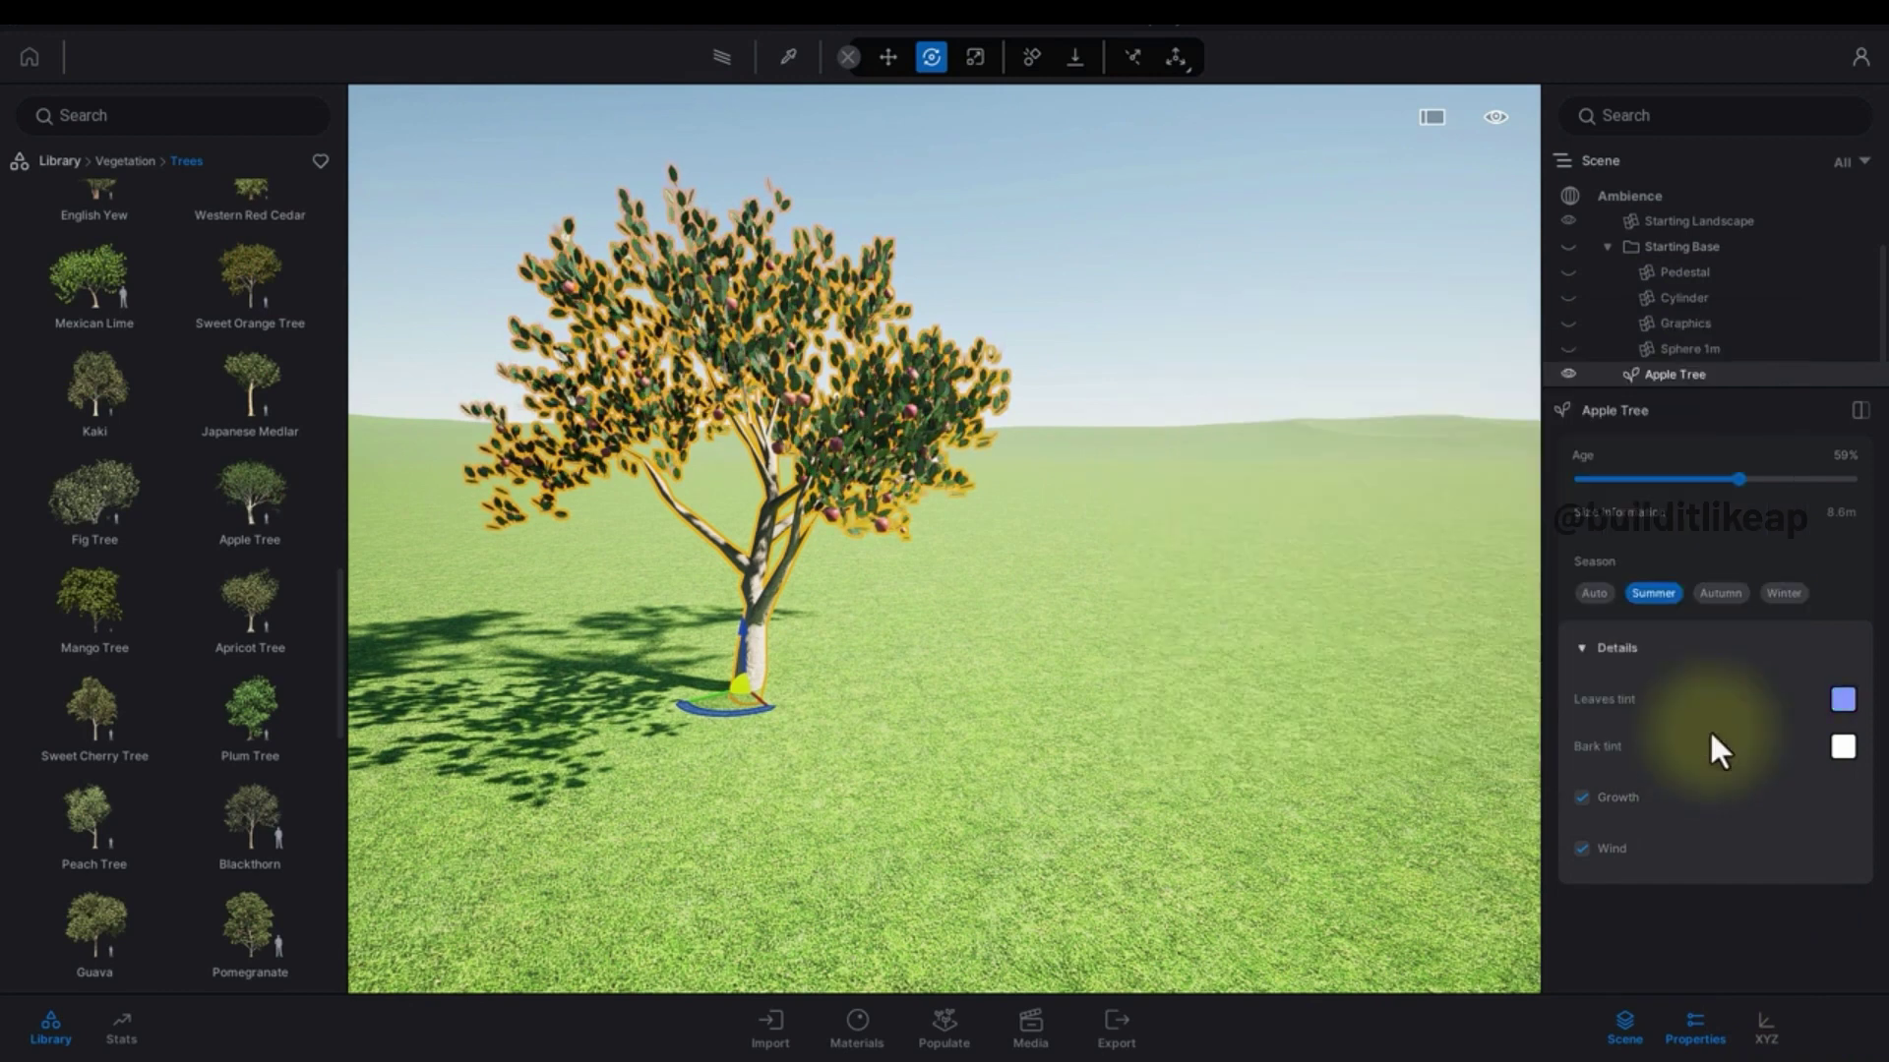
Step: Try a 5B5B5B grey bark tint on the Apple Tree, return it to white and cancel the colour change
left_click(1843, 747)
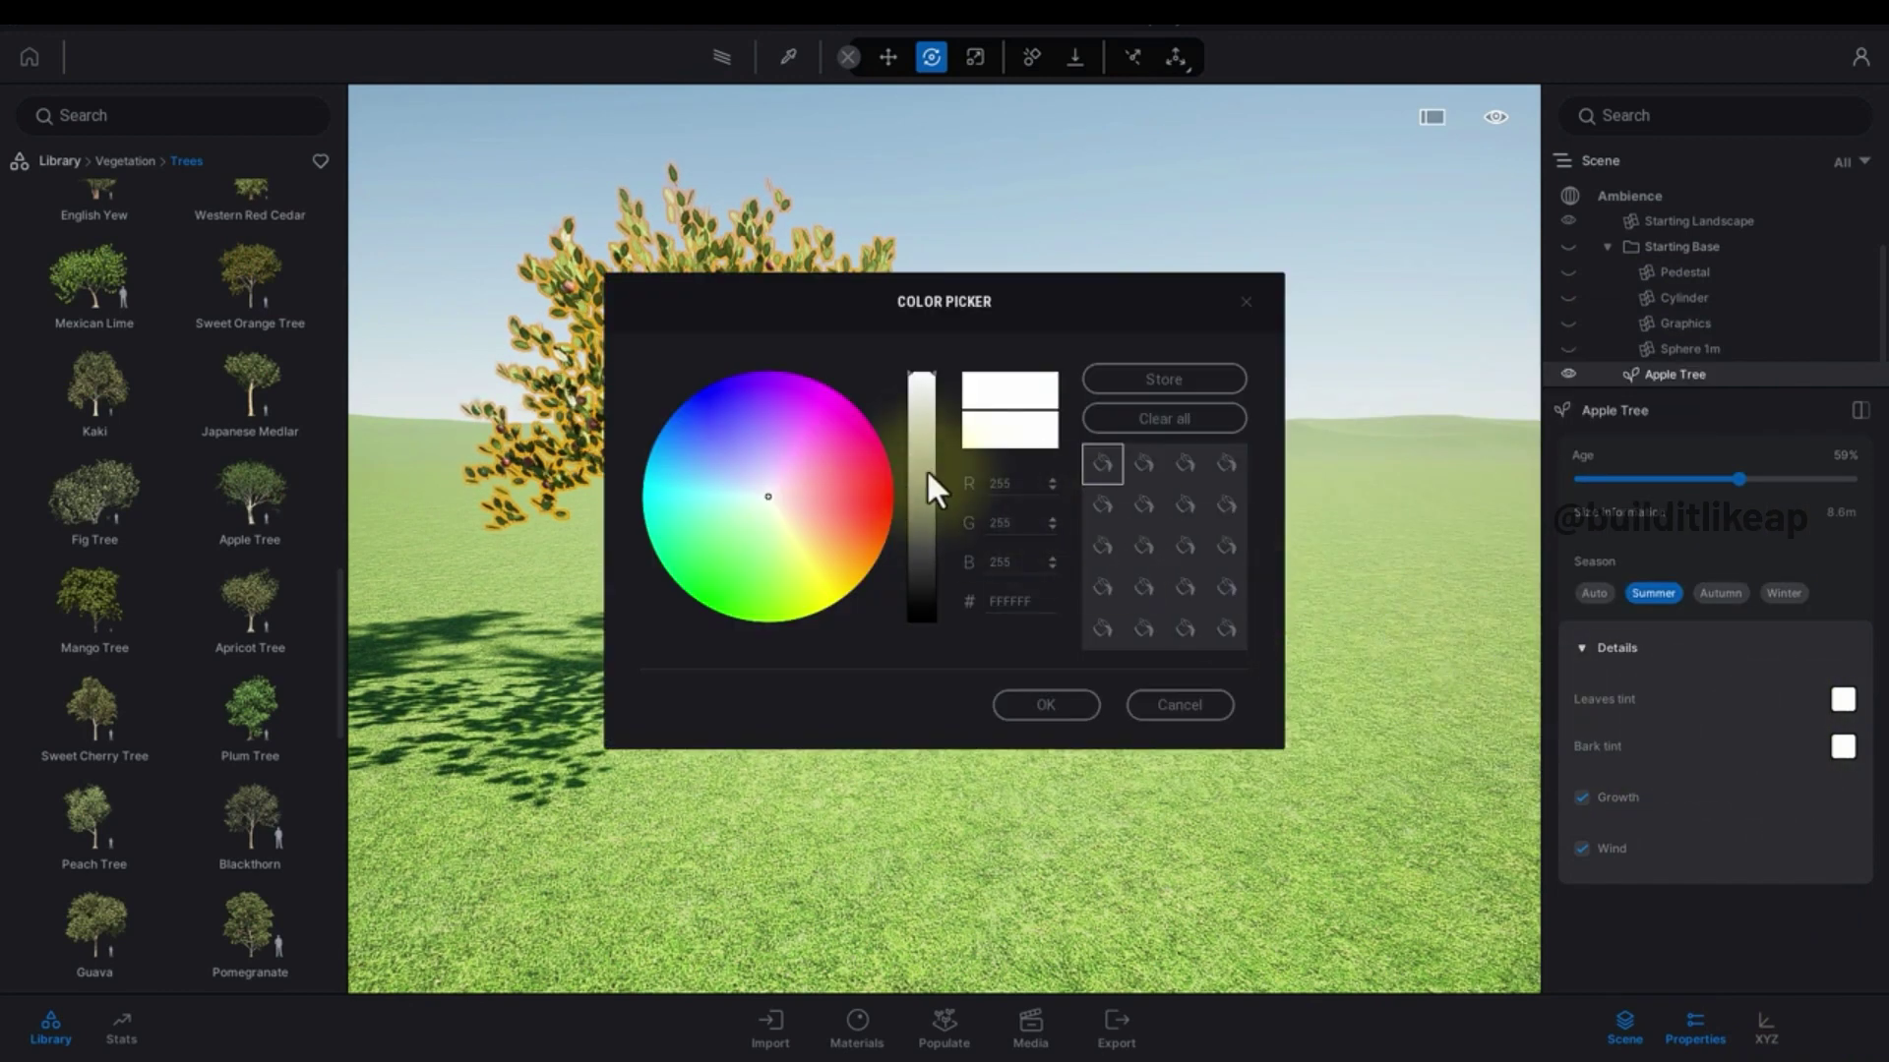
left_click(921, 533)
left_click_drag(991, 313, 1446, 312)
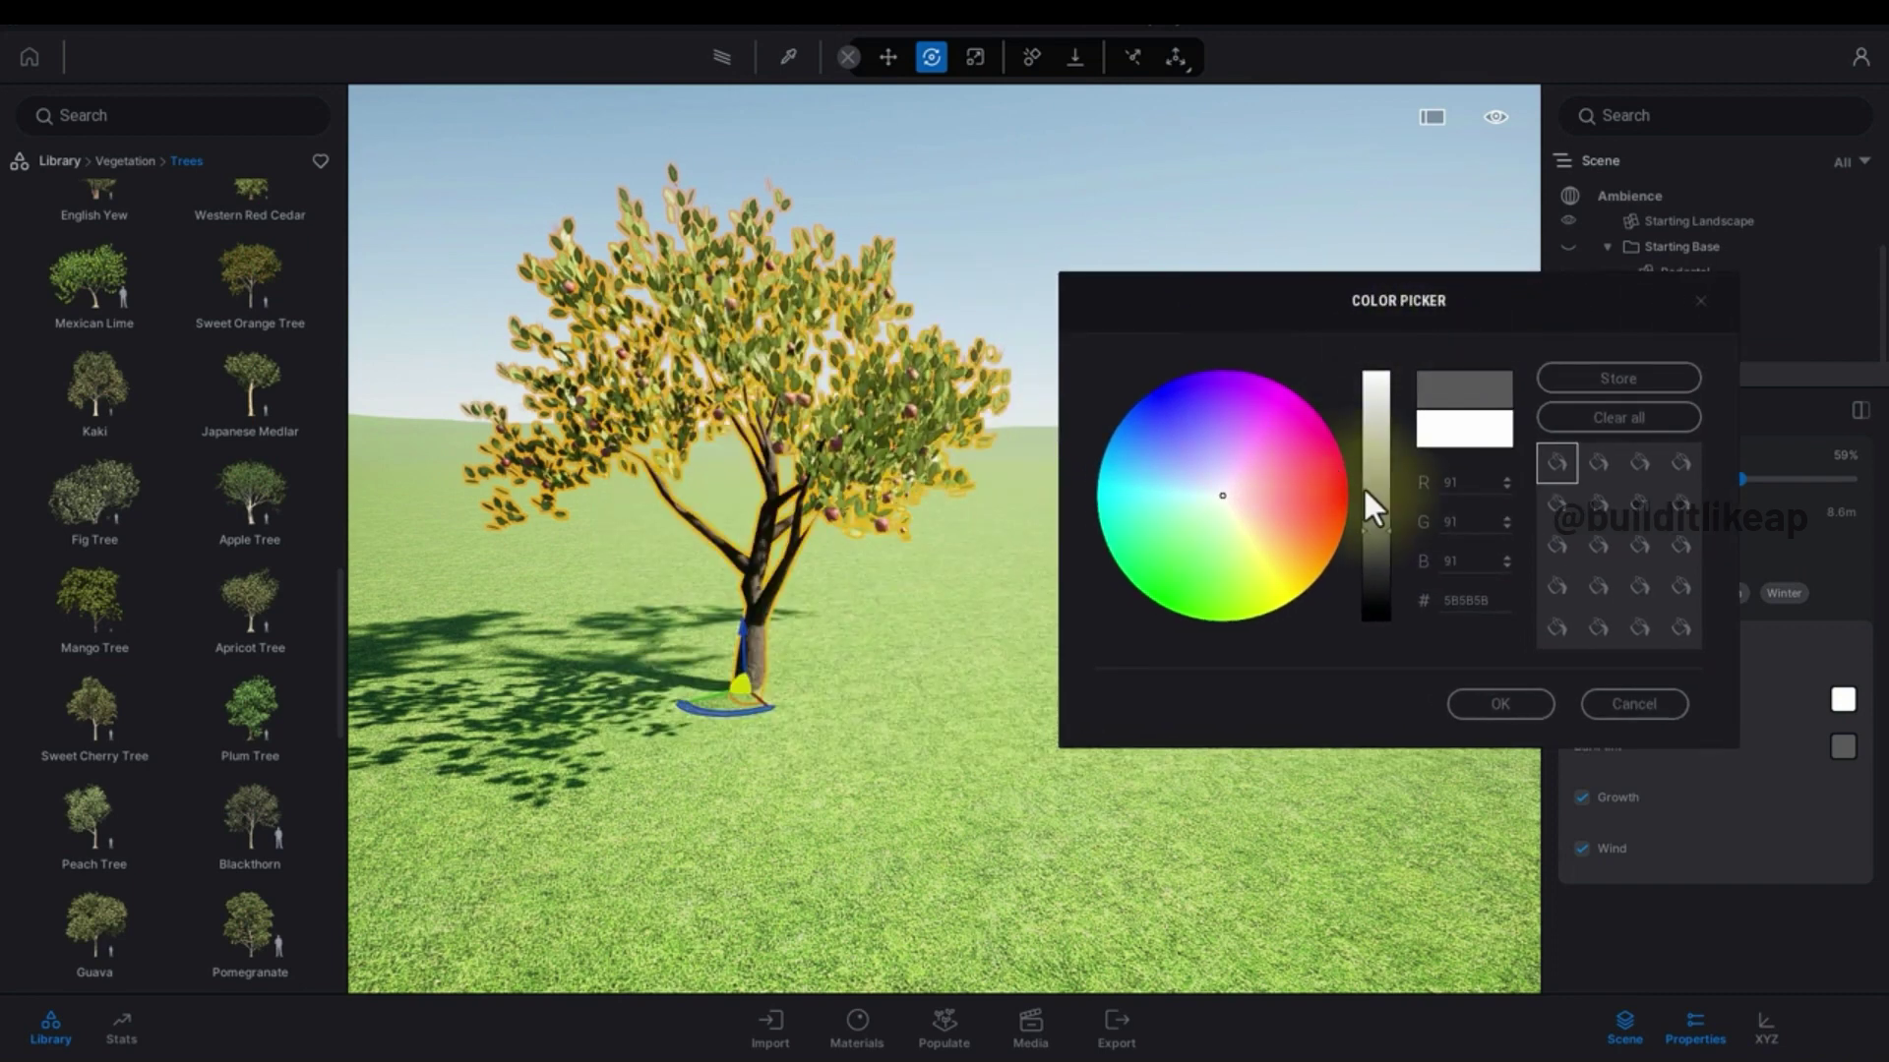
left_click_drag(1372, 498, 1432, 386)
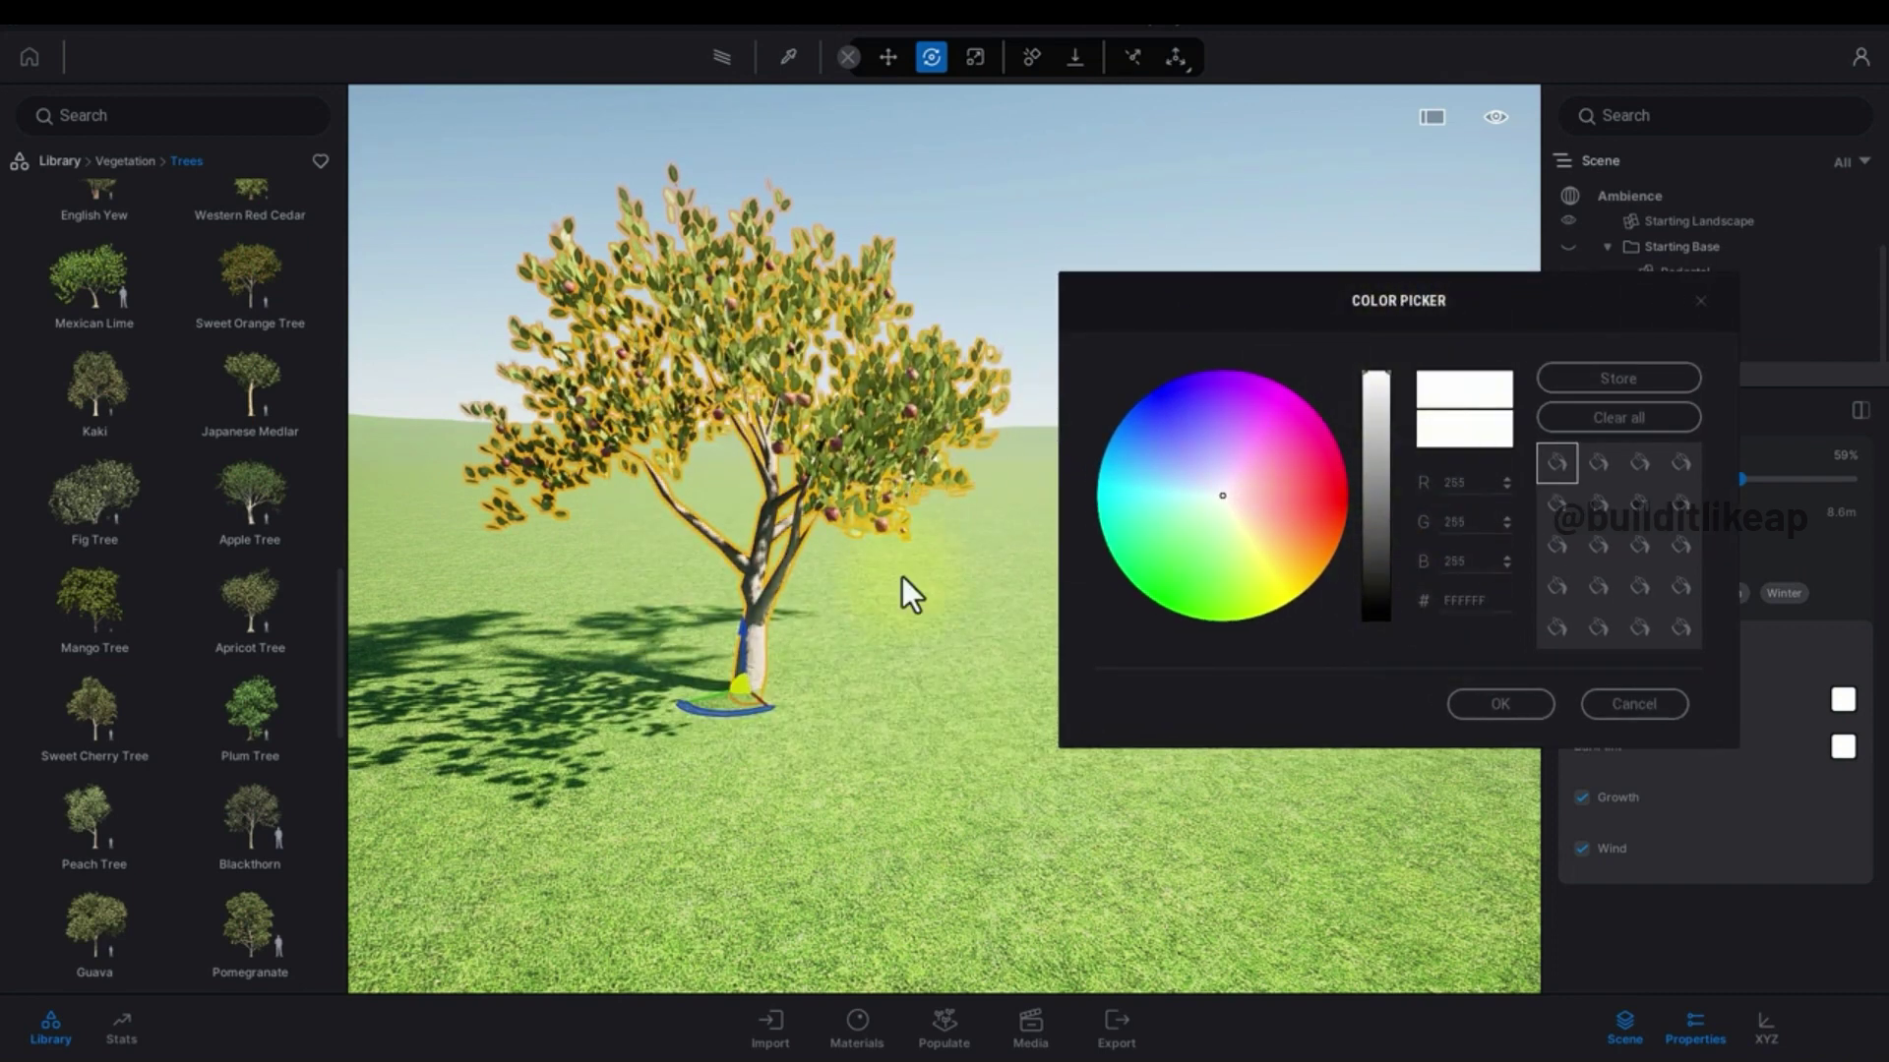
left_click(1610, 704)
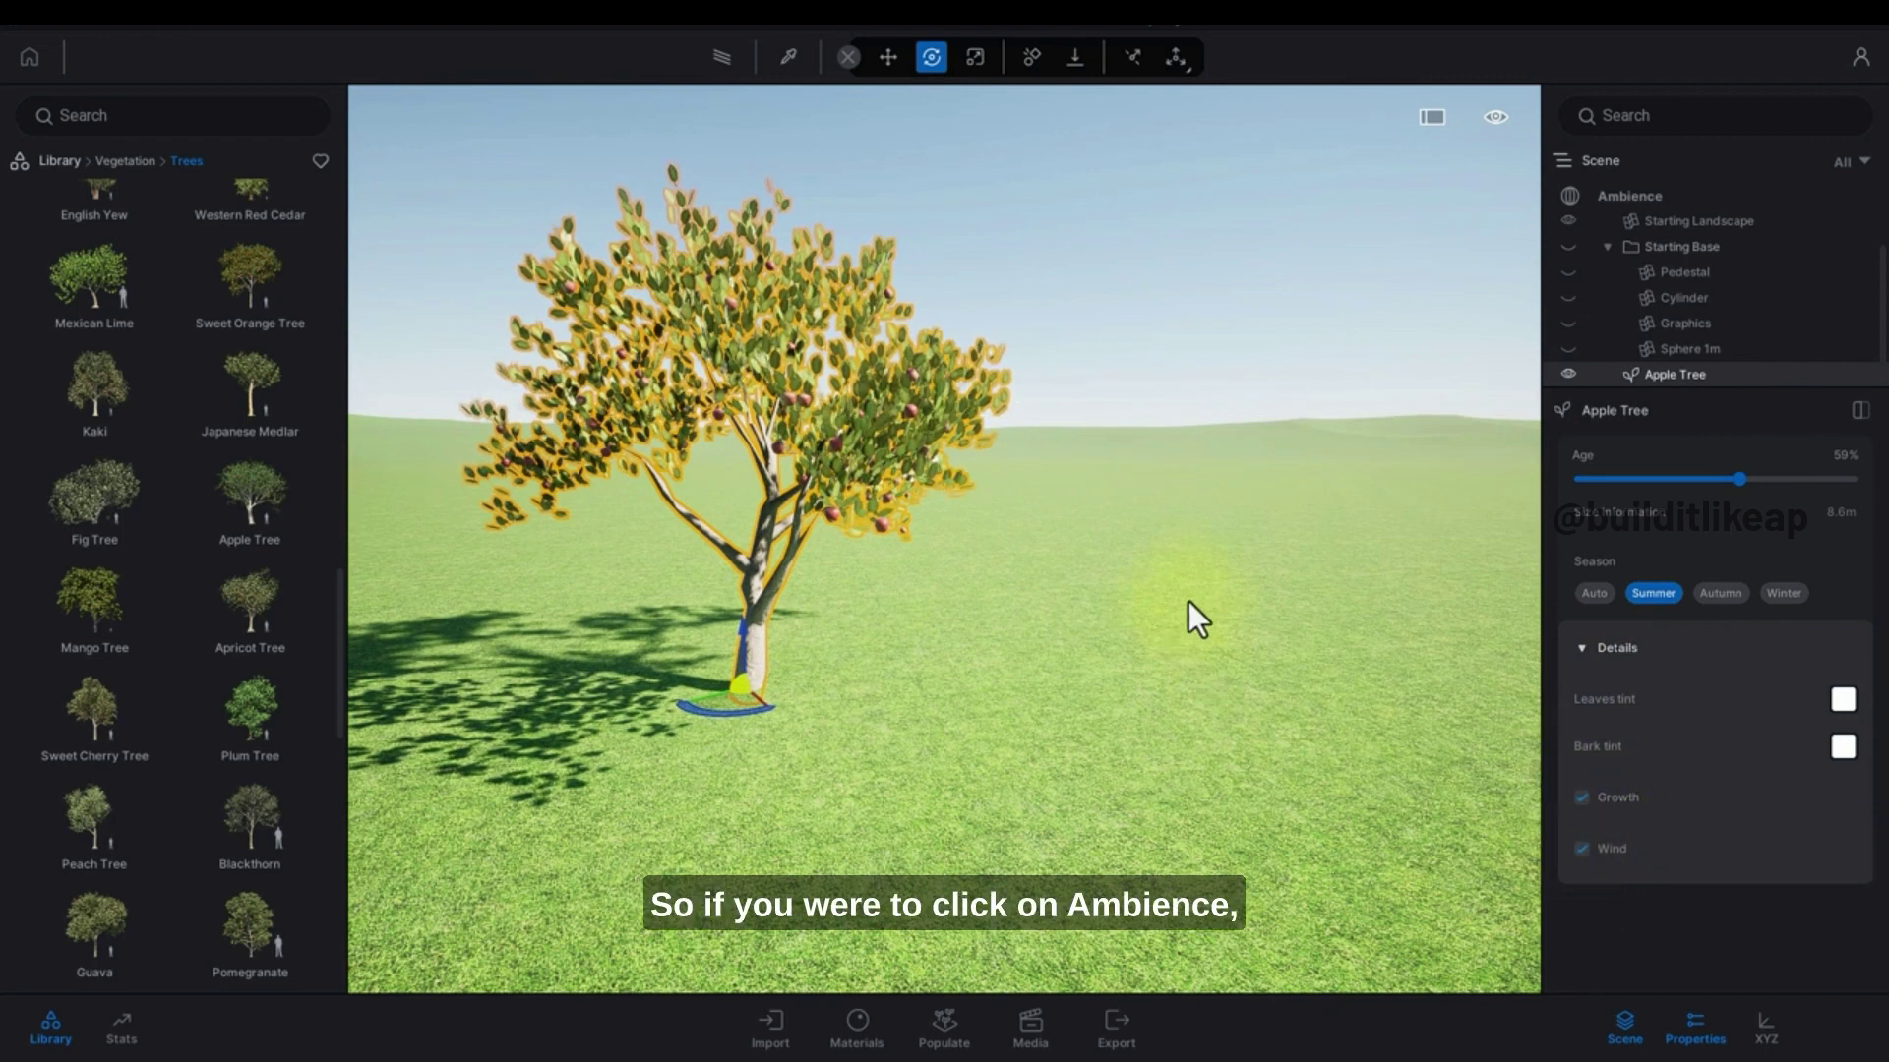
Step: Zoom in on the Apple Tree and expand the Weather details in the Ambience environment settings
left_click(1637, 195)
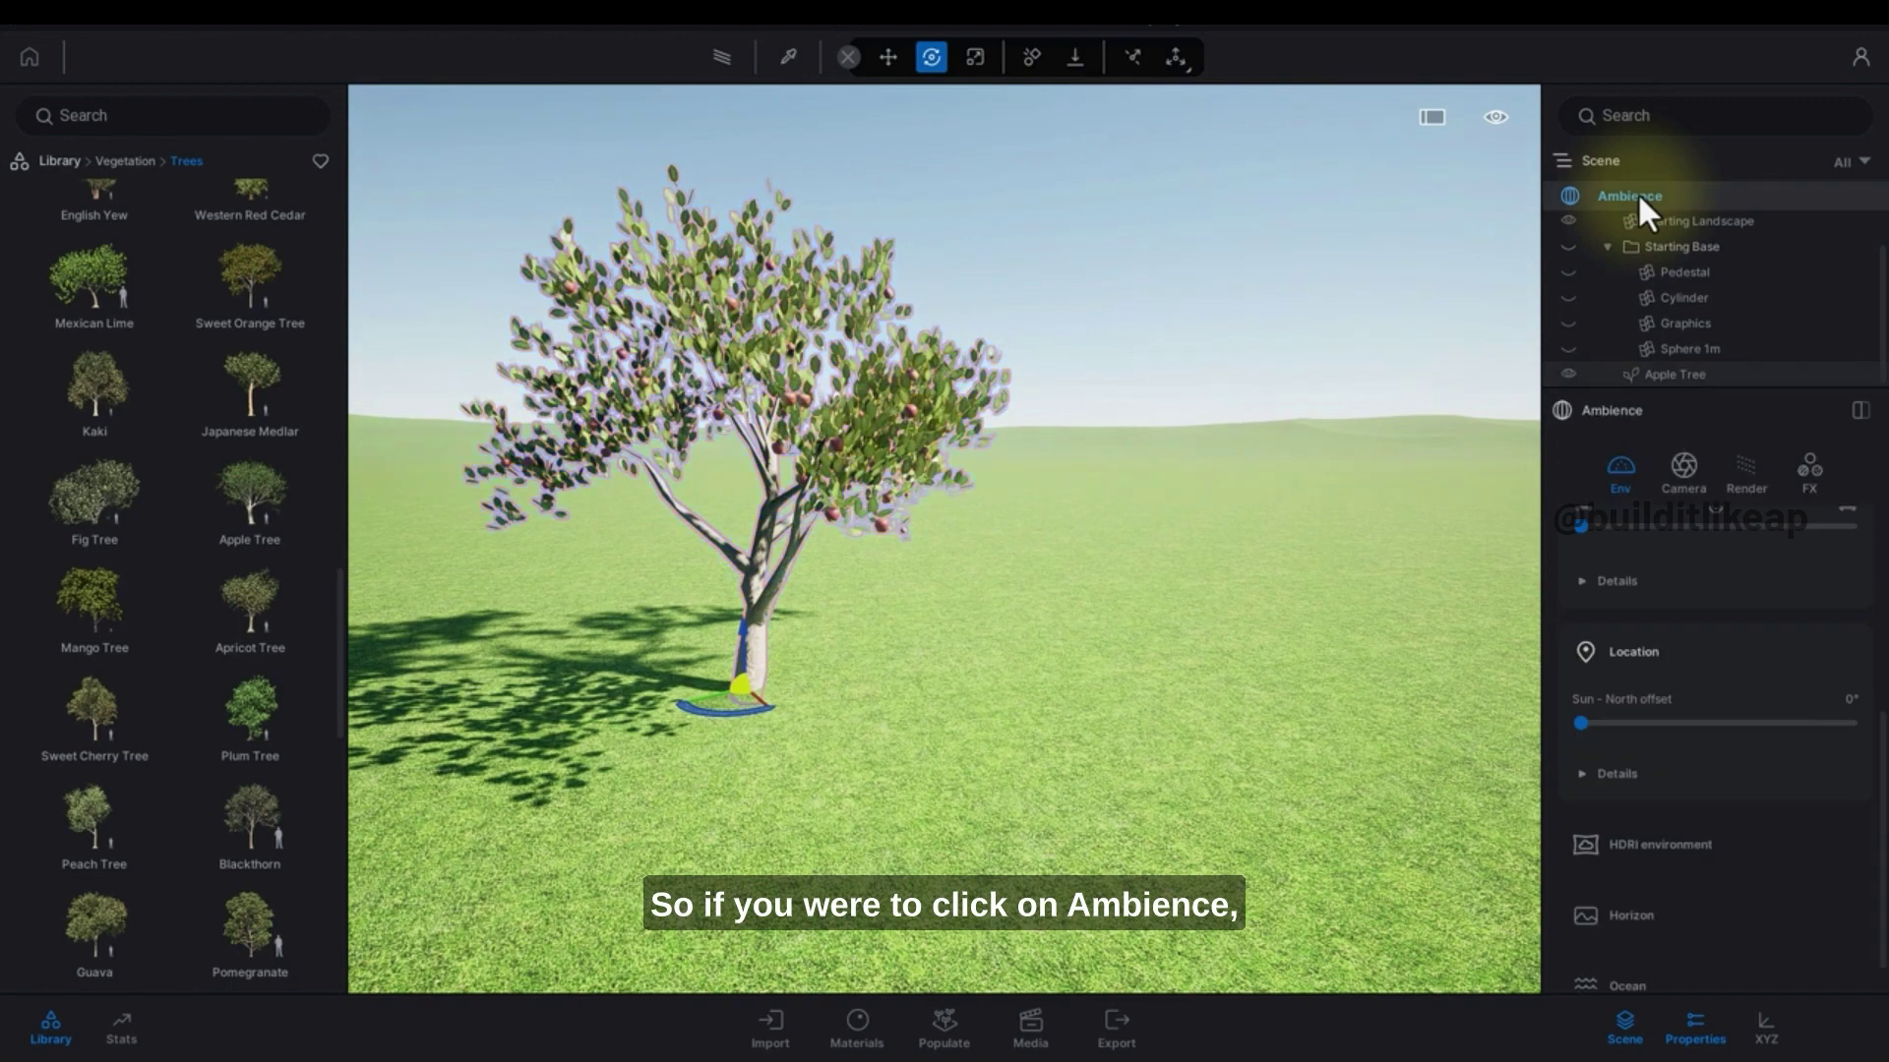
scroll(939, 502, "up", 5)
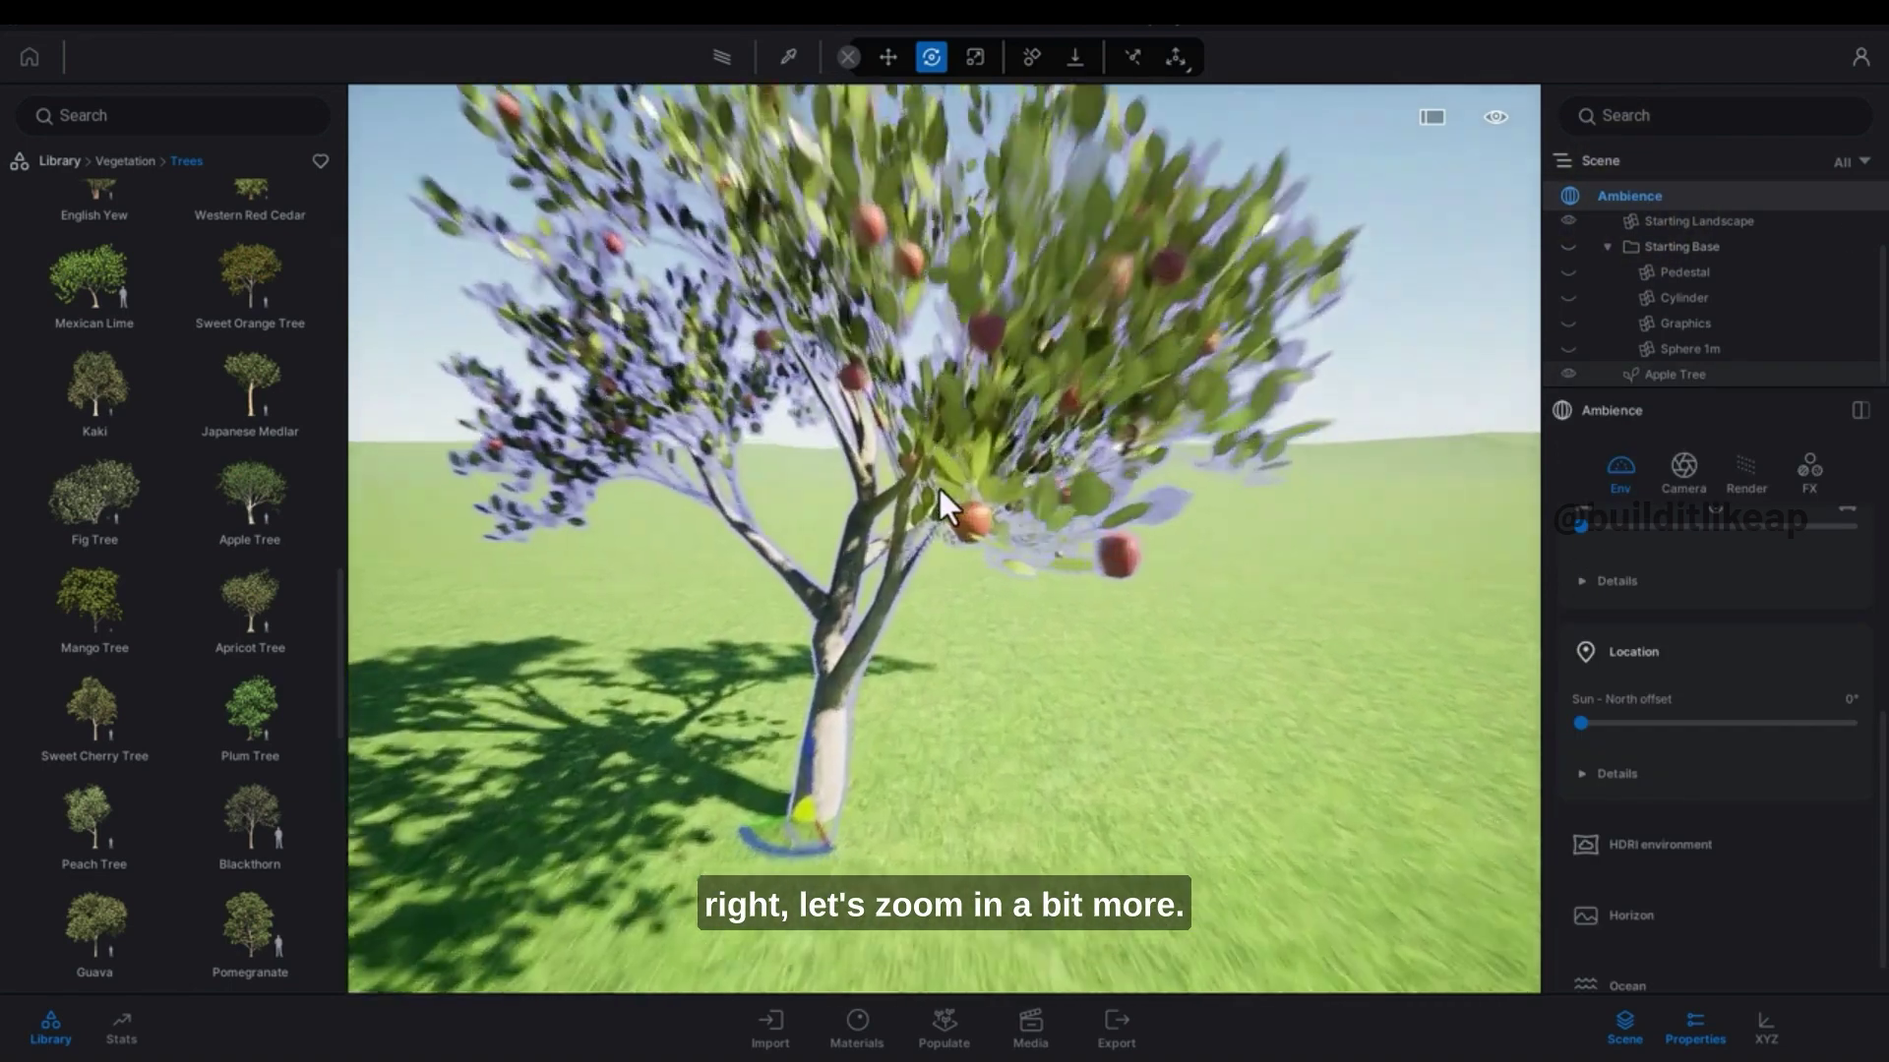
scroll(938, 489, "up", 2)
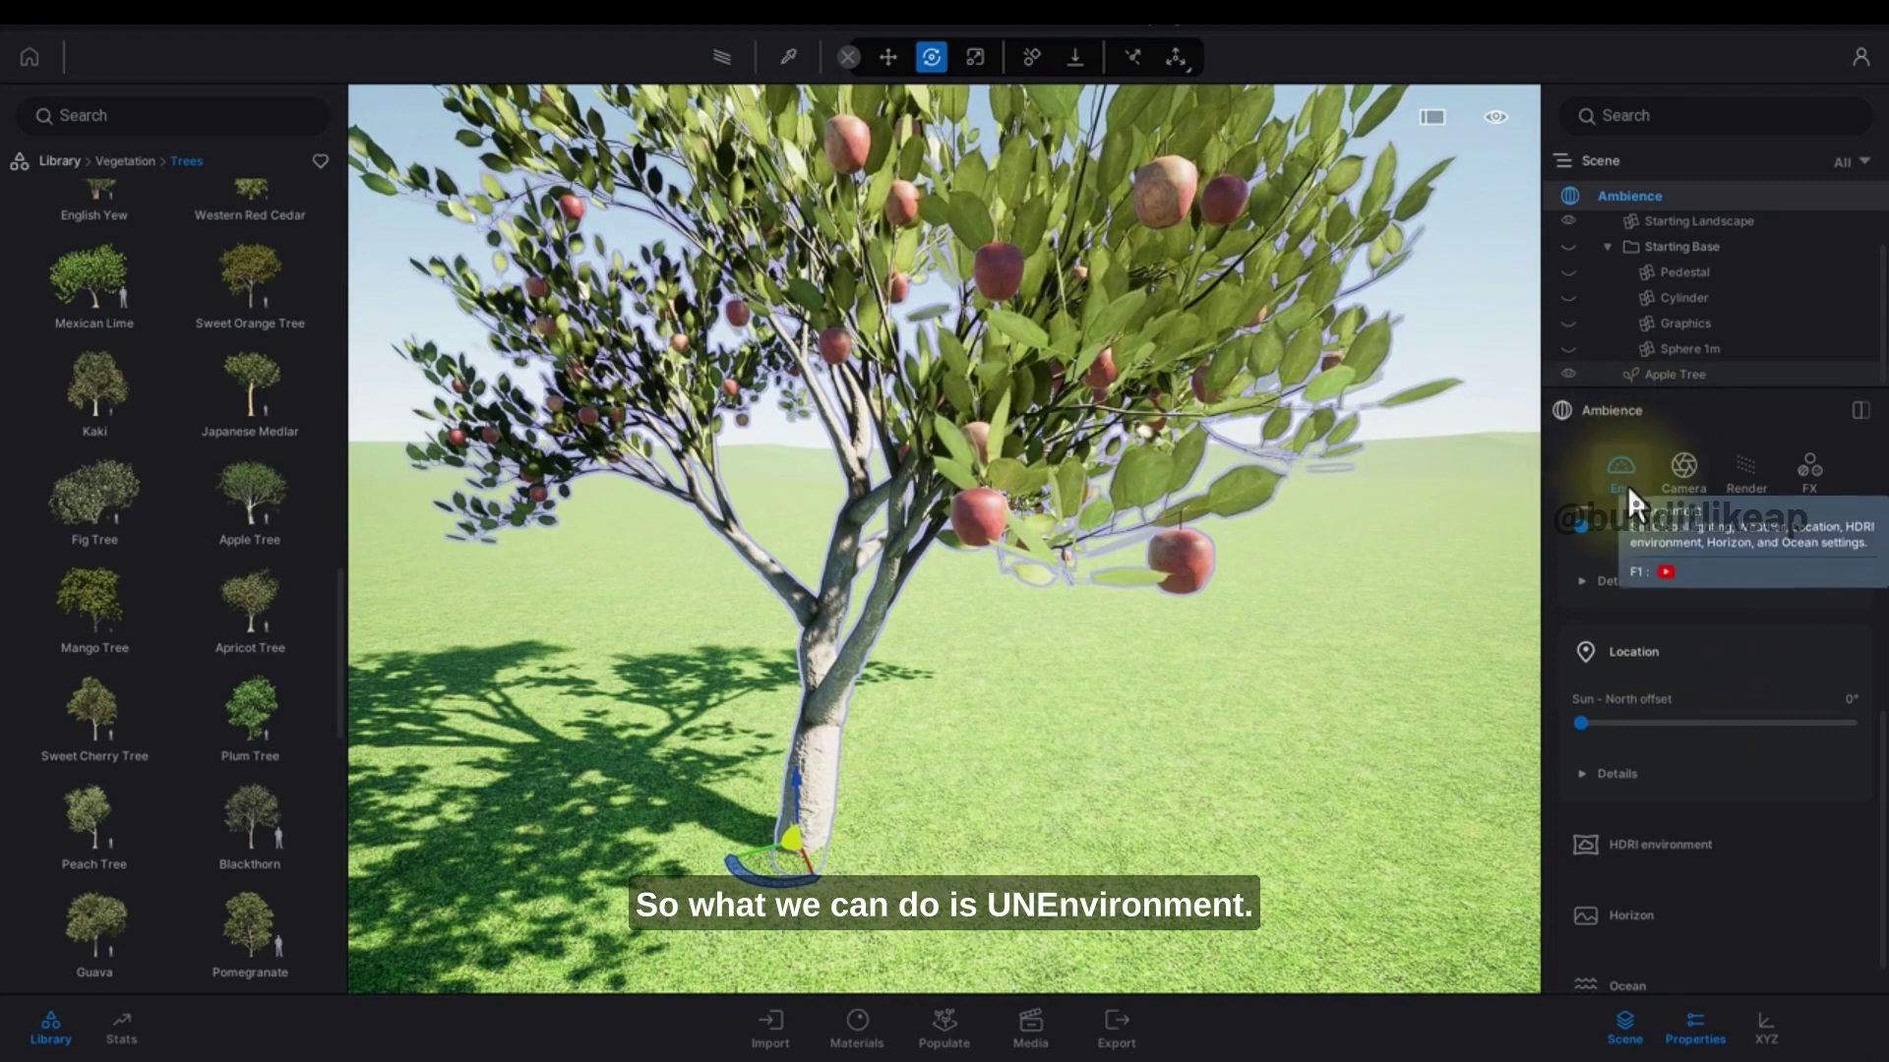
scroll(1665, 826, "up", 4)
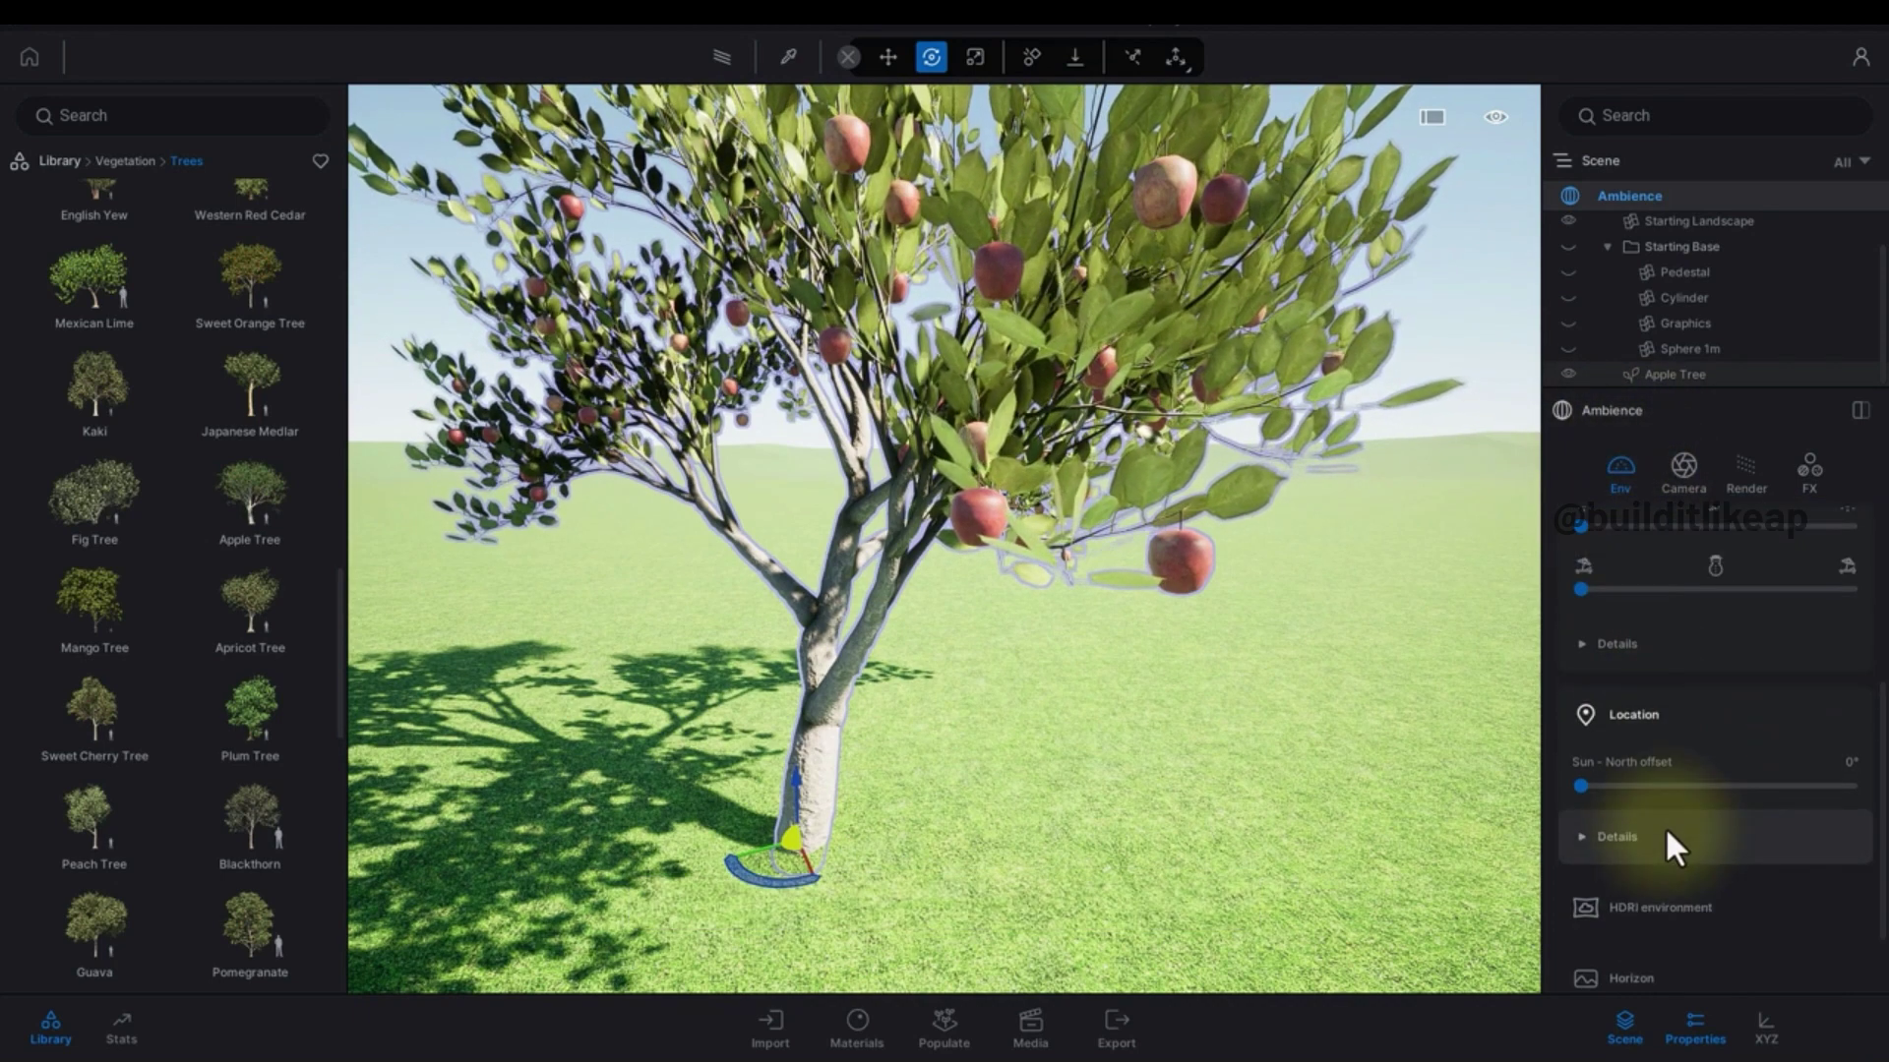
left_click(1579, 833)
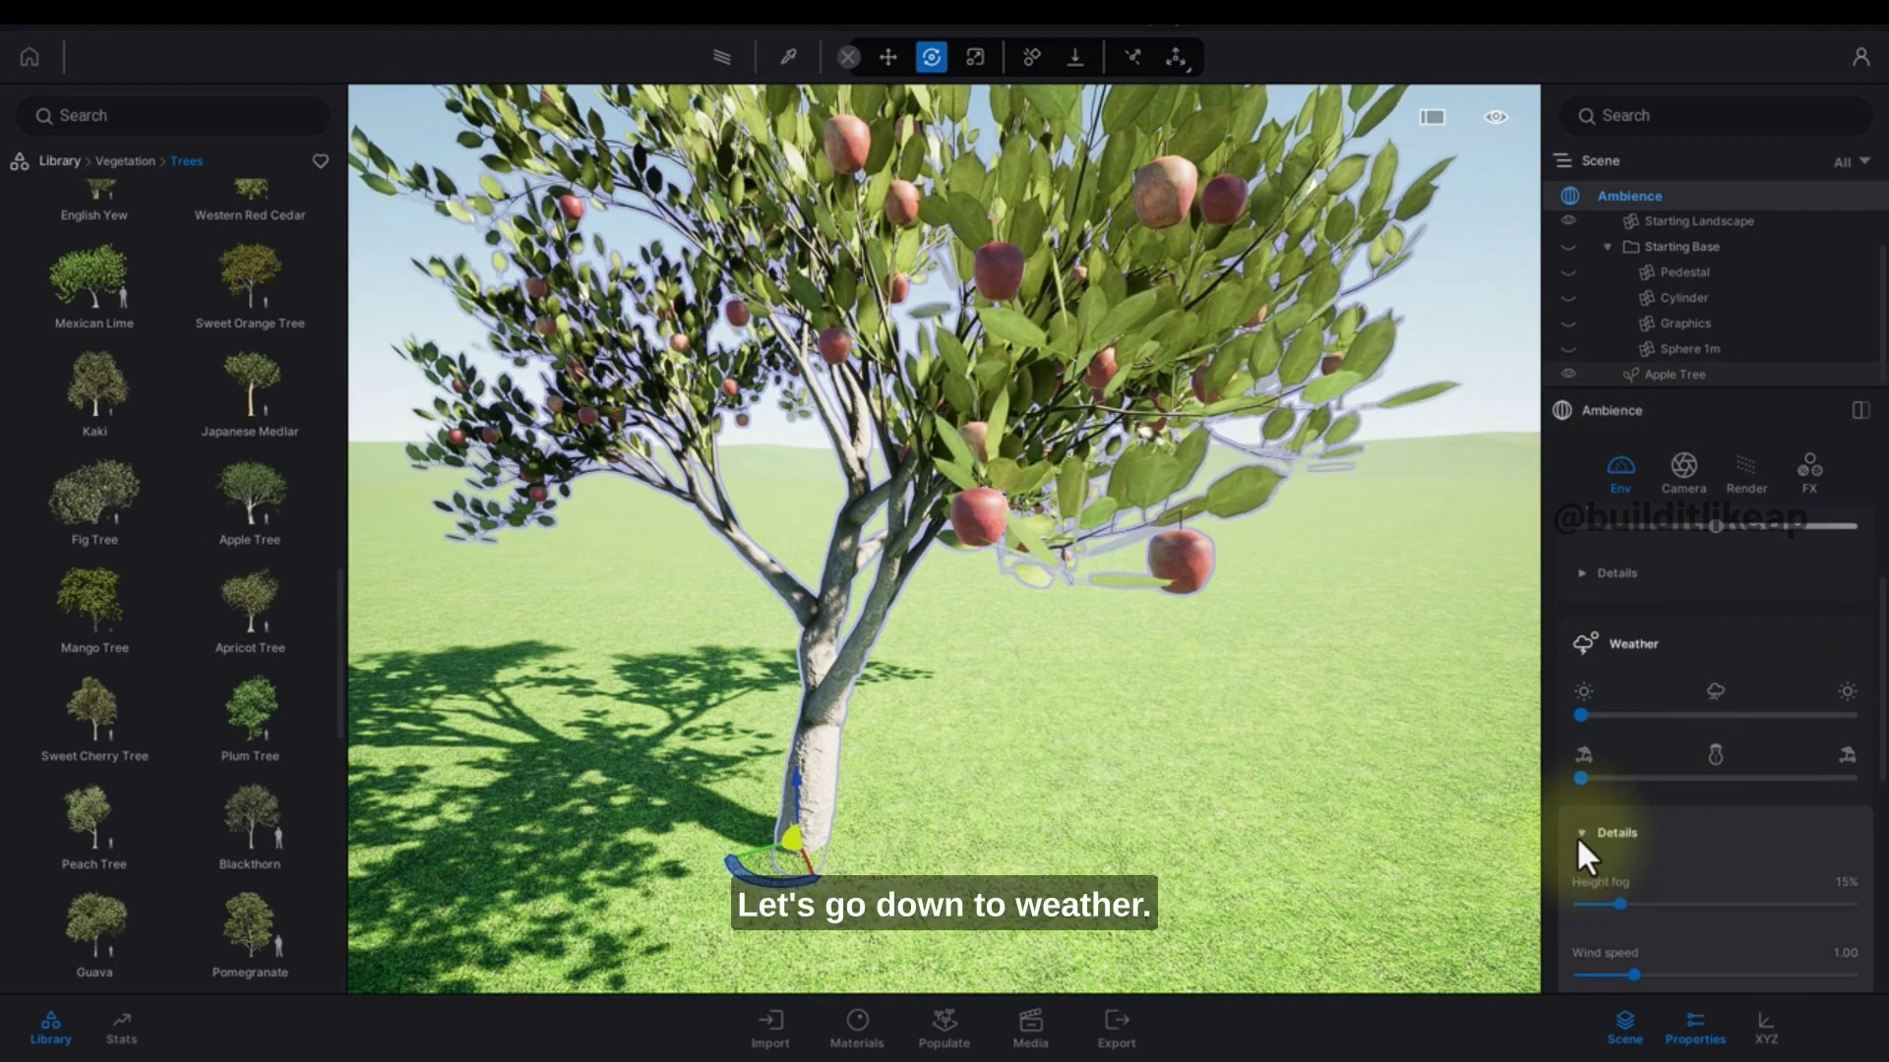
scroll(1636, 811, "down", 2)
scroll(1640, 816, "down", 3)
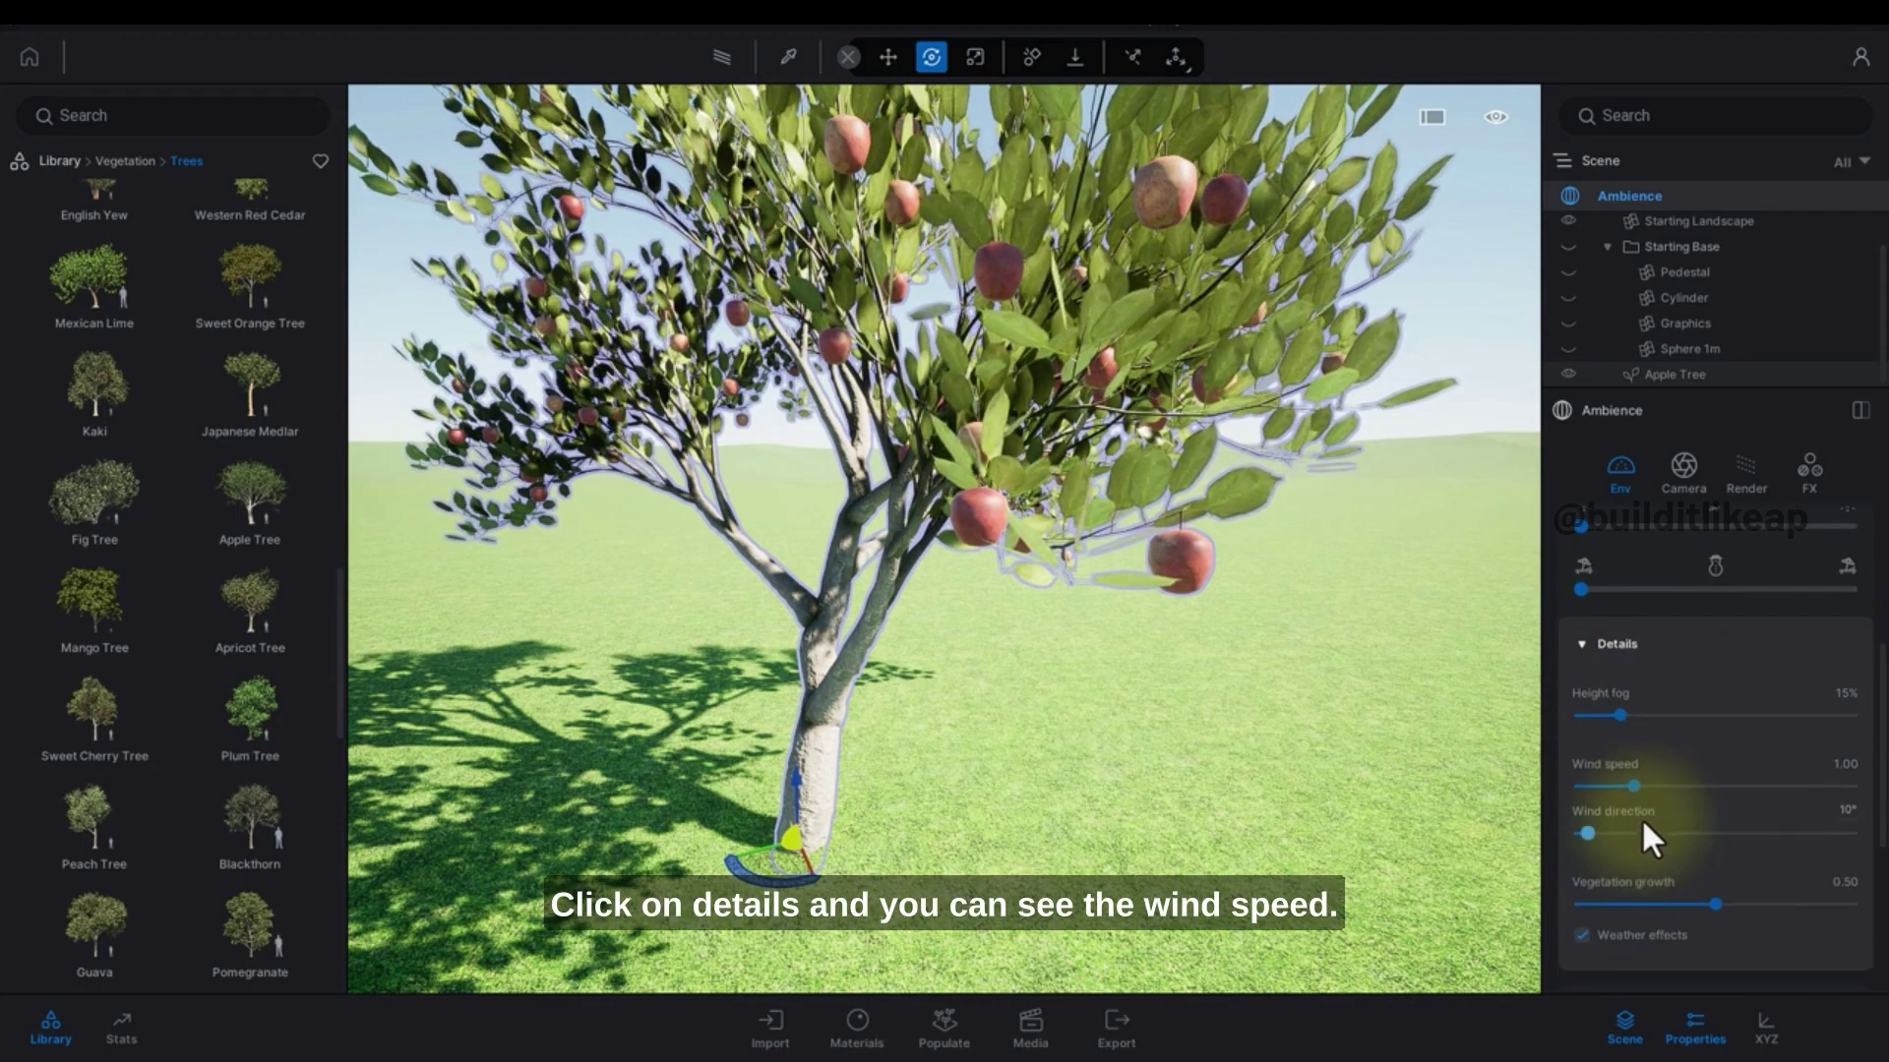
Step: Try a wind speed of 3.97 on the tree and set it back to 1
left_click_drag(1635, 725, 1795, 725)
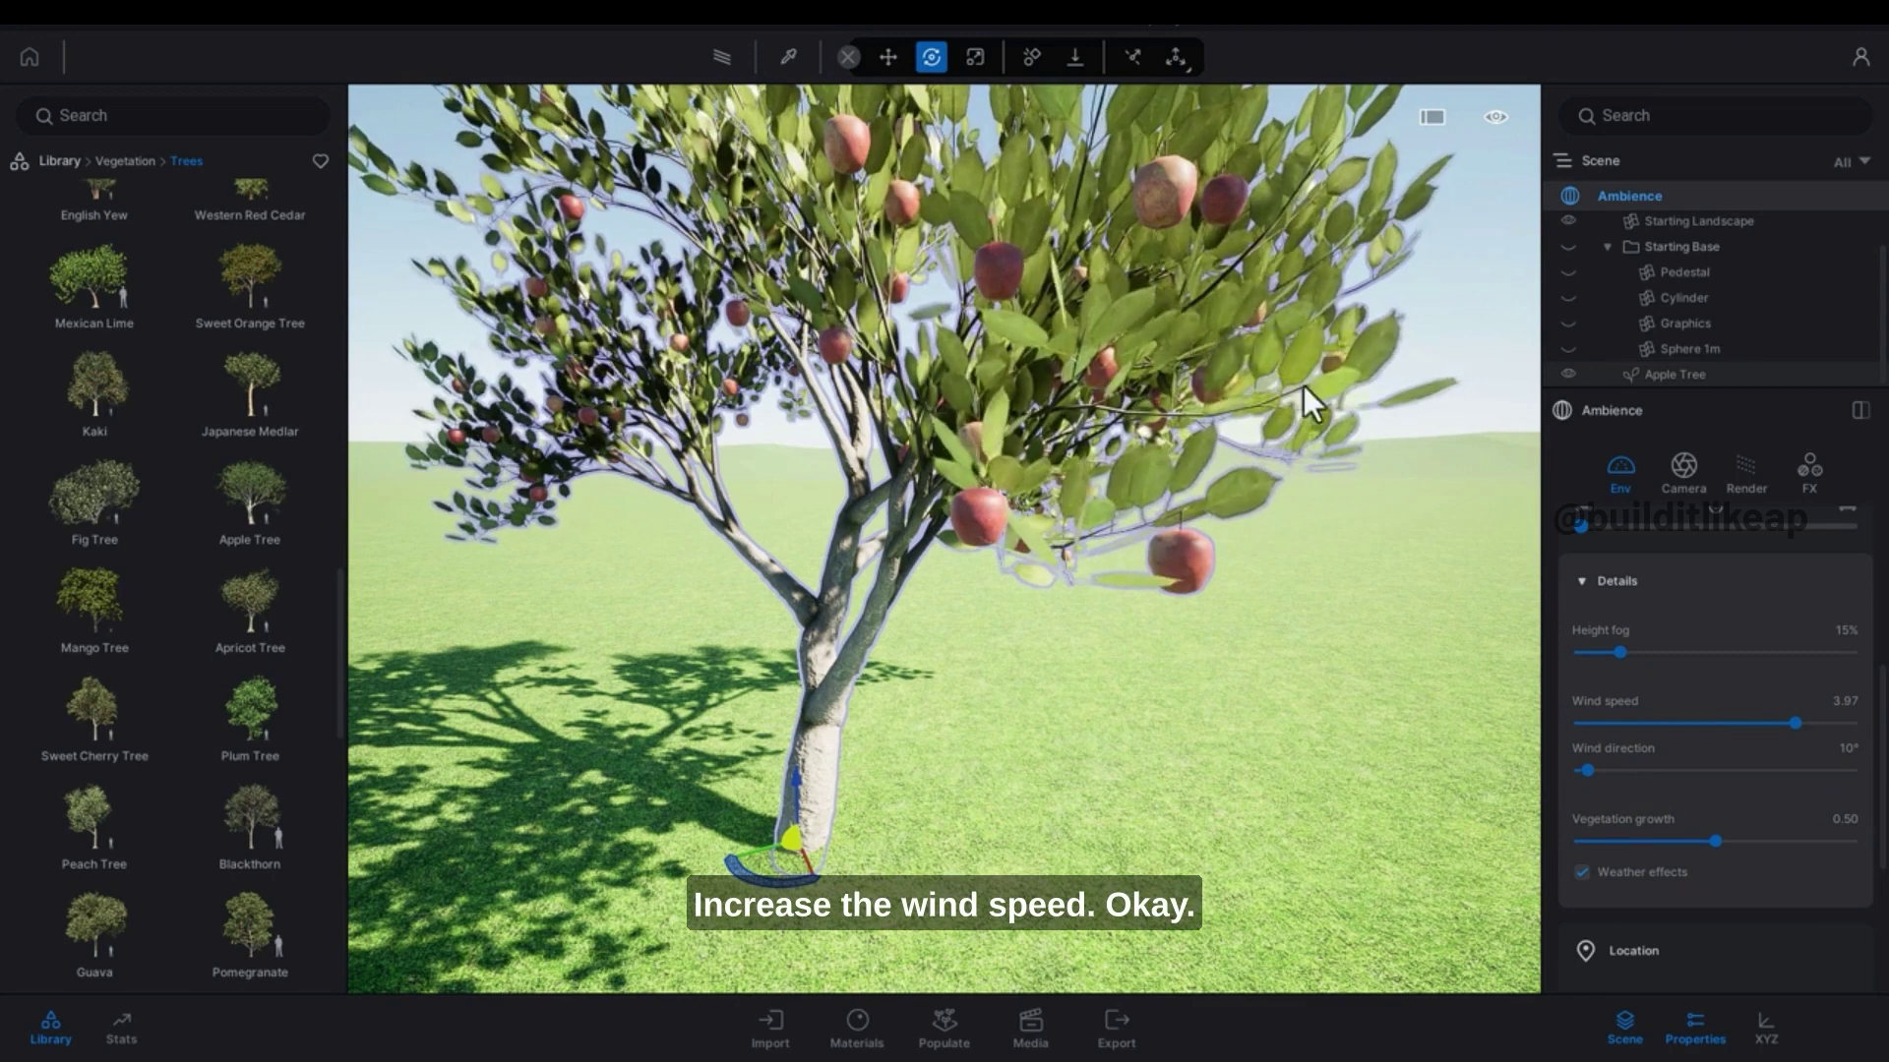
left_click(1843, 700)
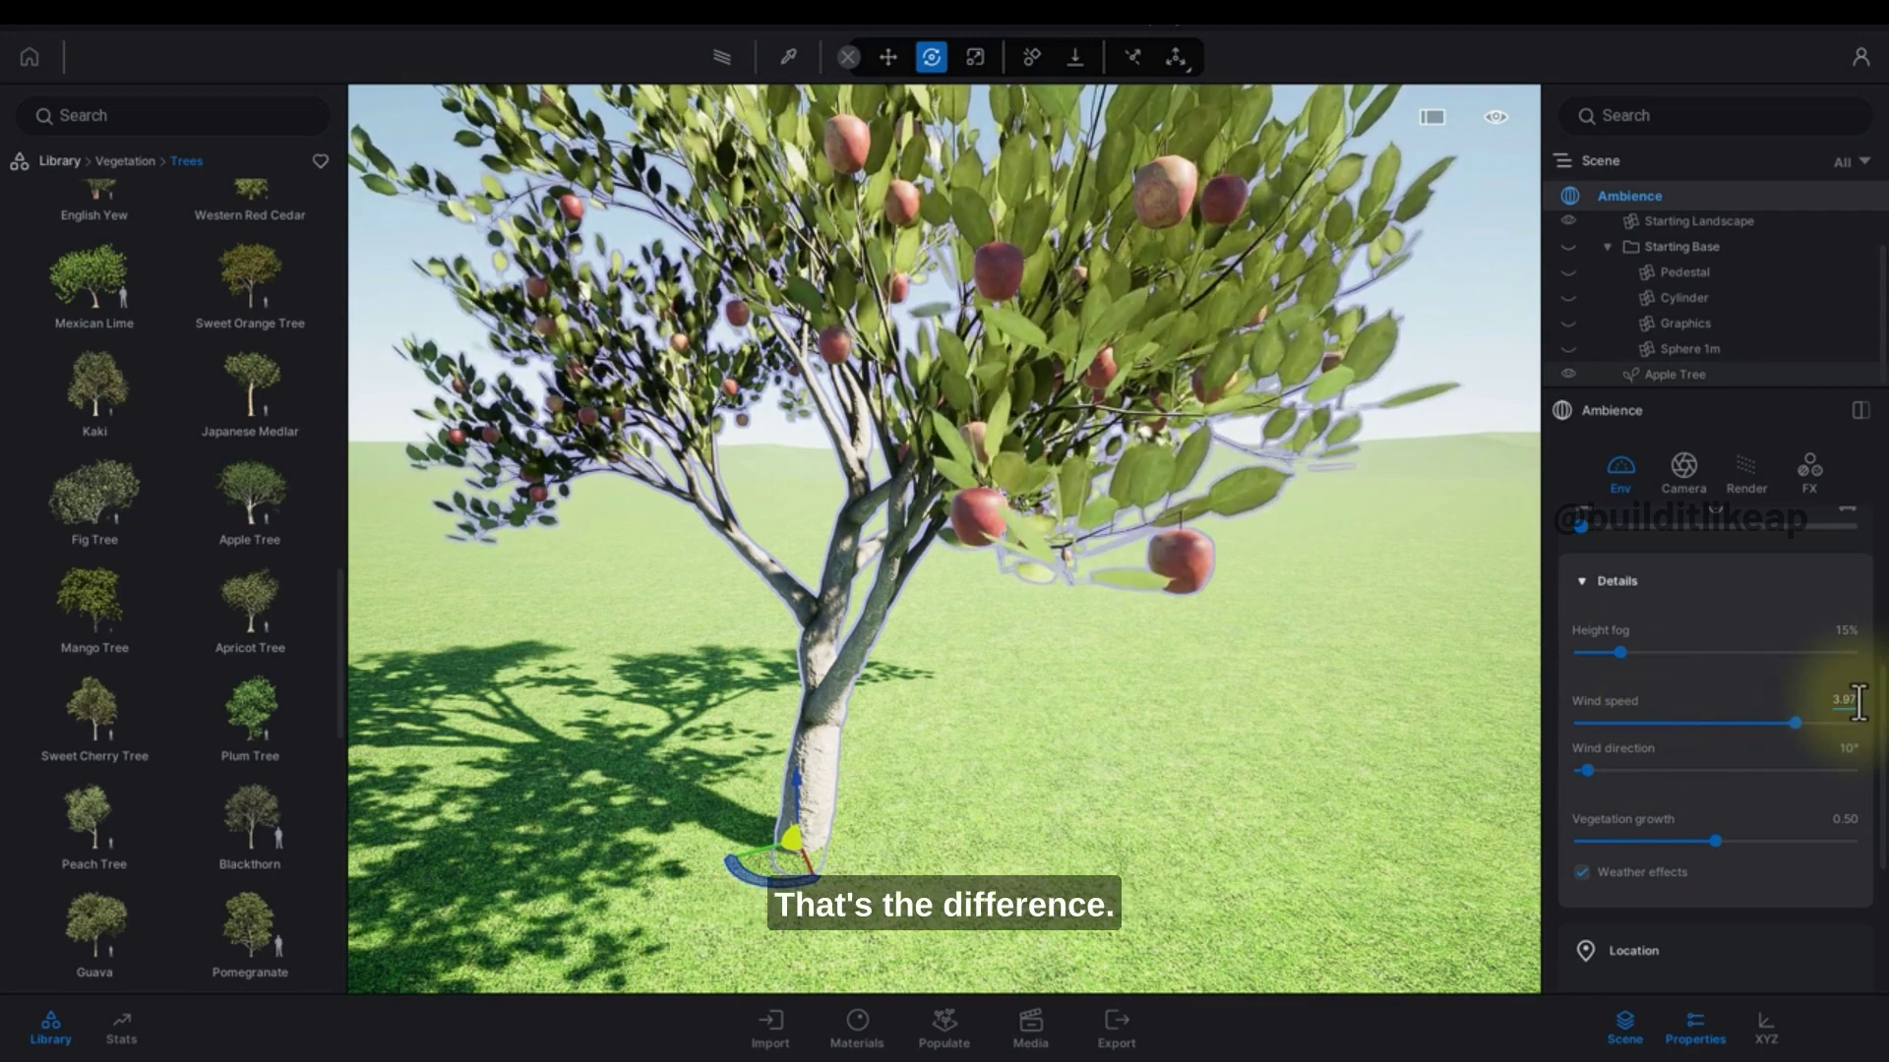
type("1")
key("Return")
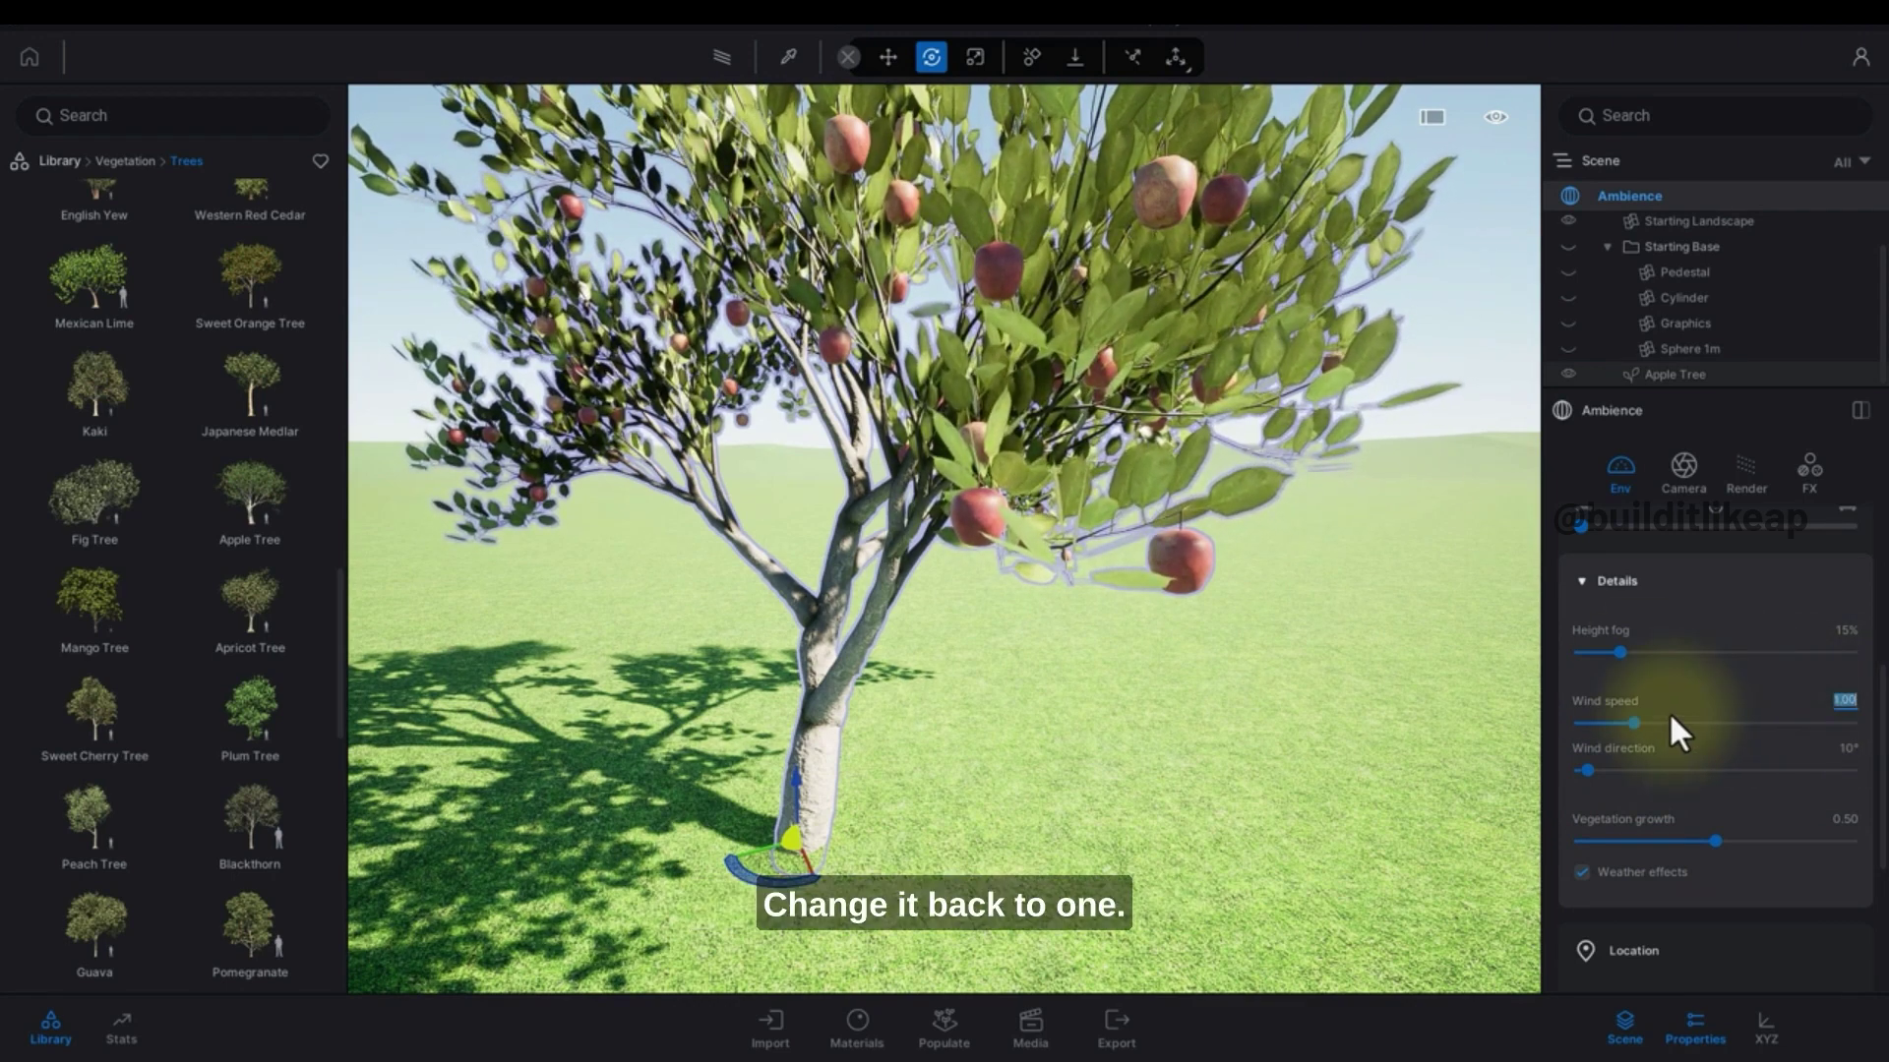
Step: Set the Ambience vegetation growth to 0.70 and reselect the Apple Tree
scroll(1670, 723, "down", 3)
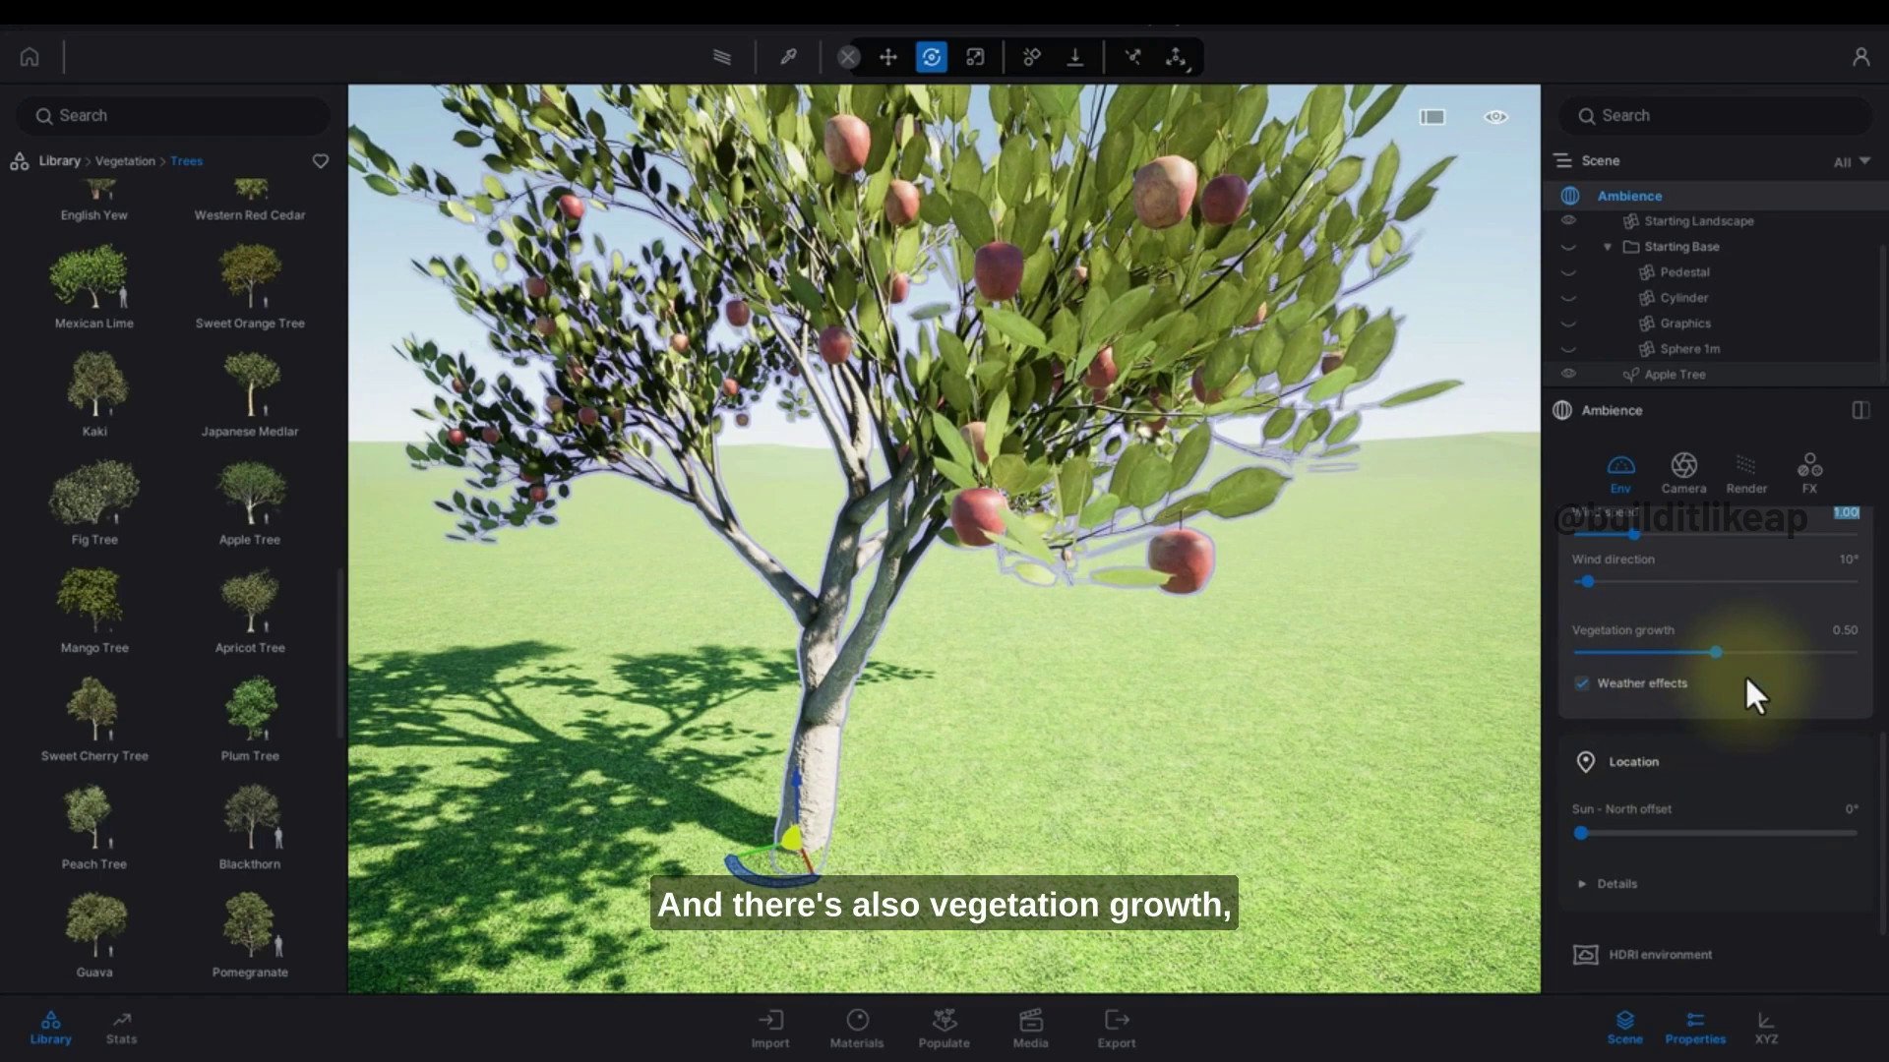
left_click_drag(1713, 654, 1772, 657)
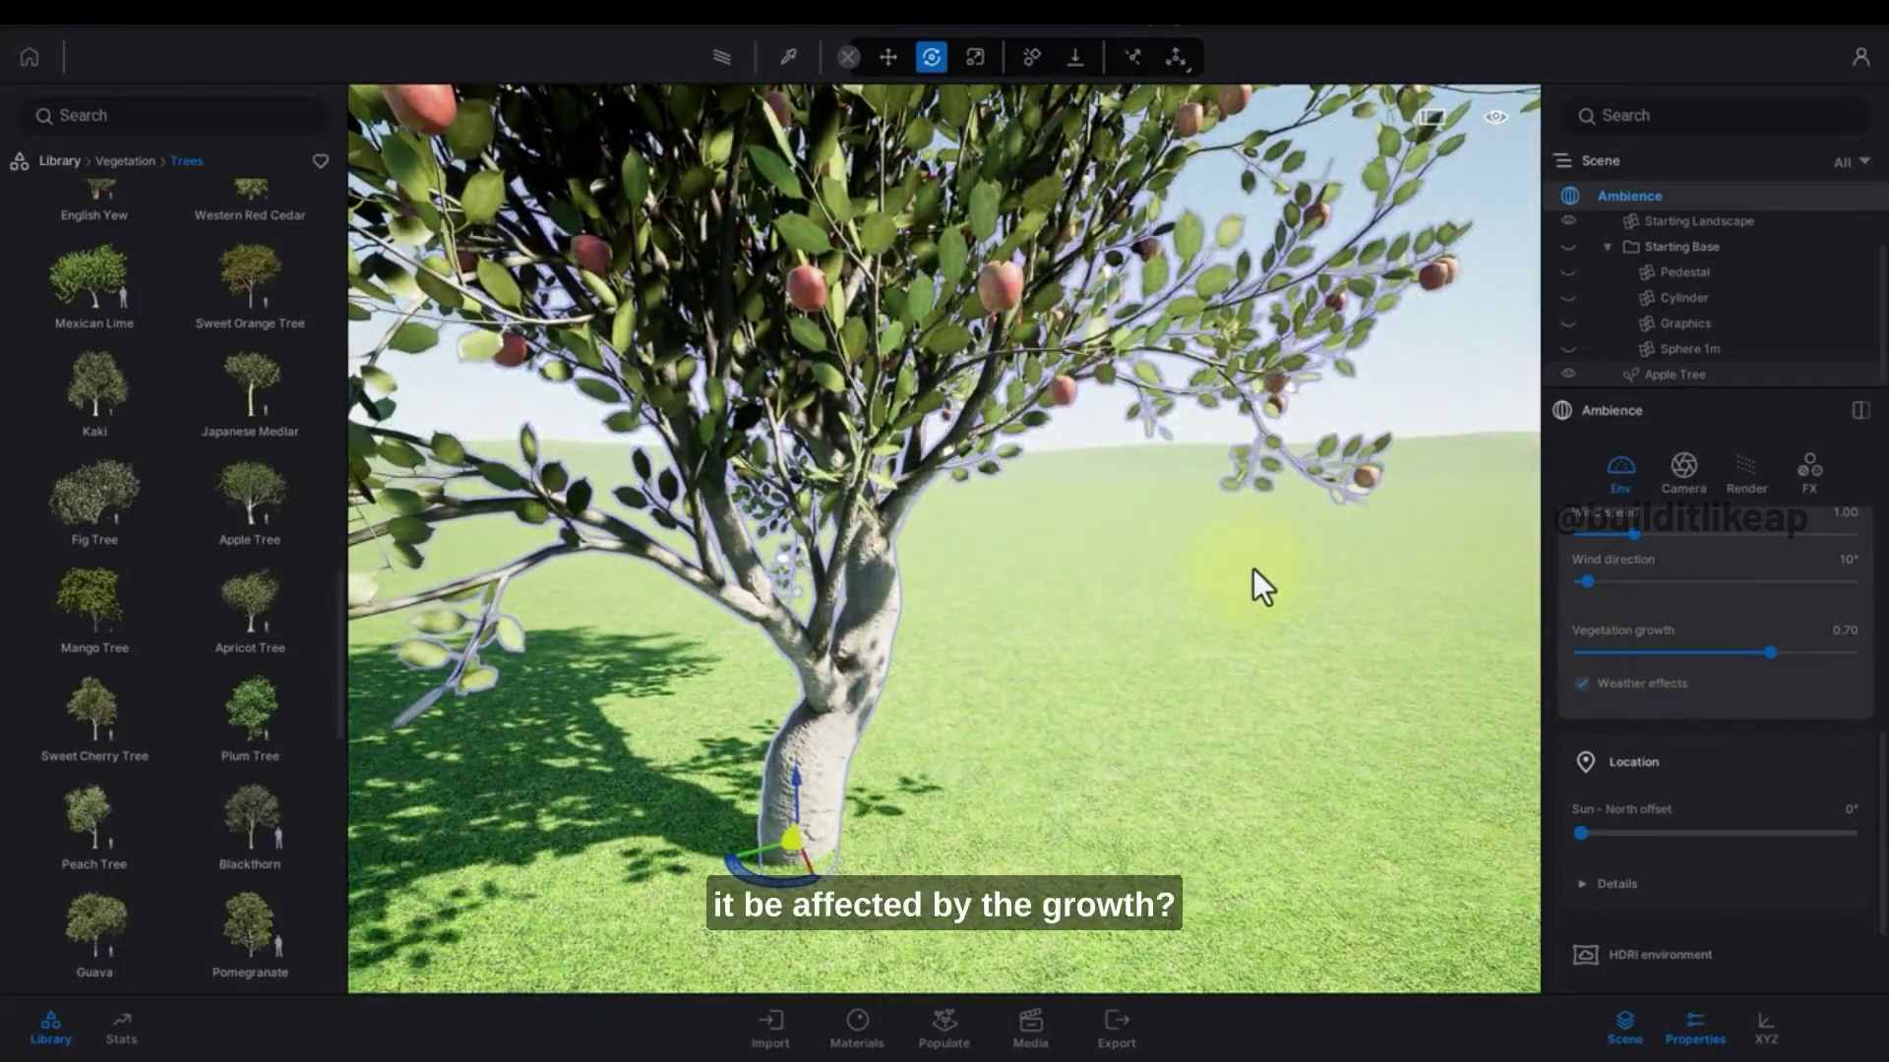
left_click(1676, 375)
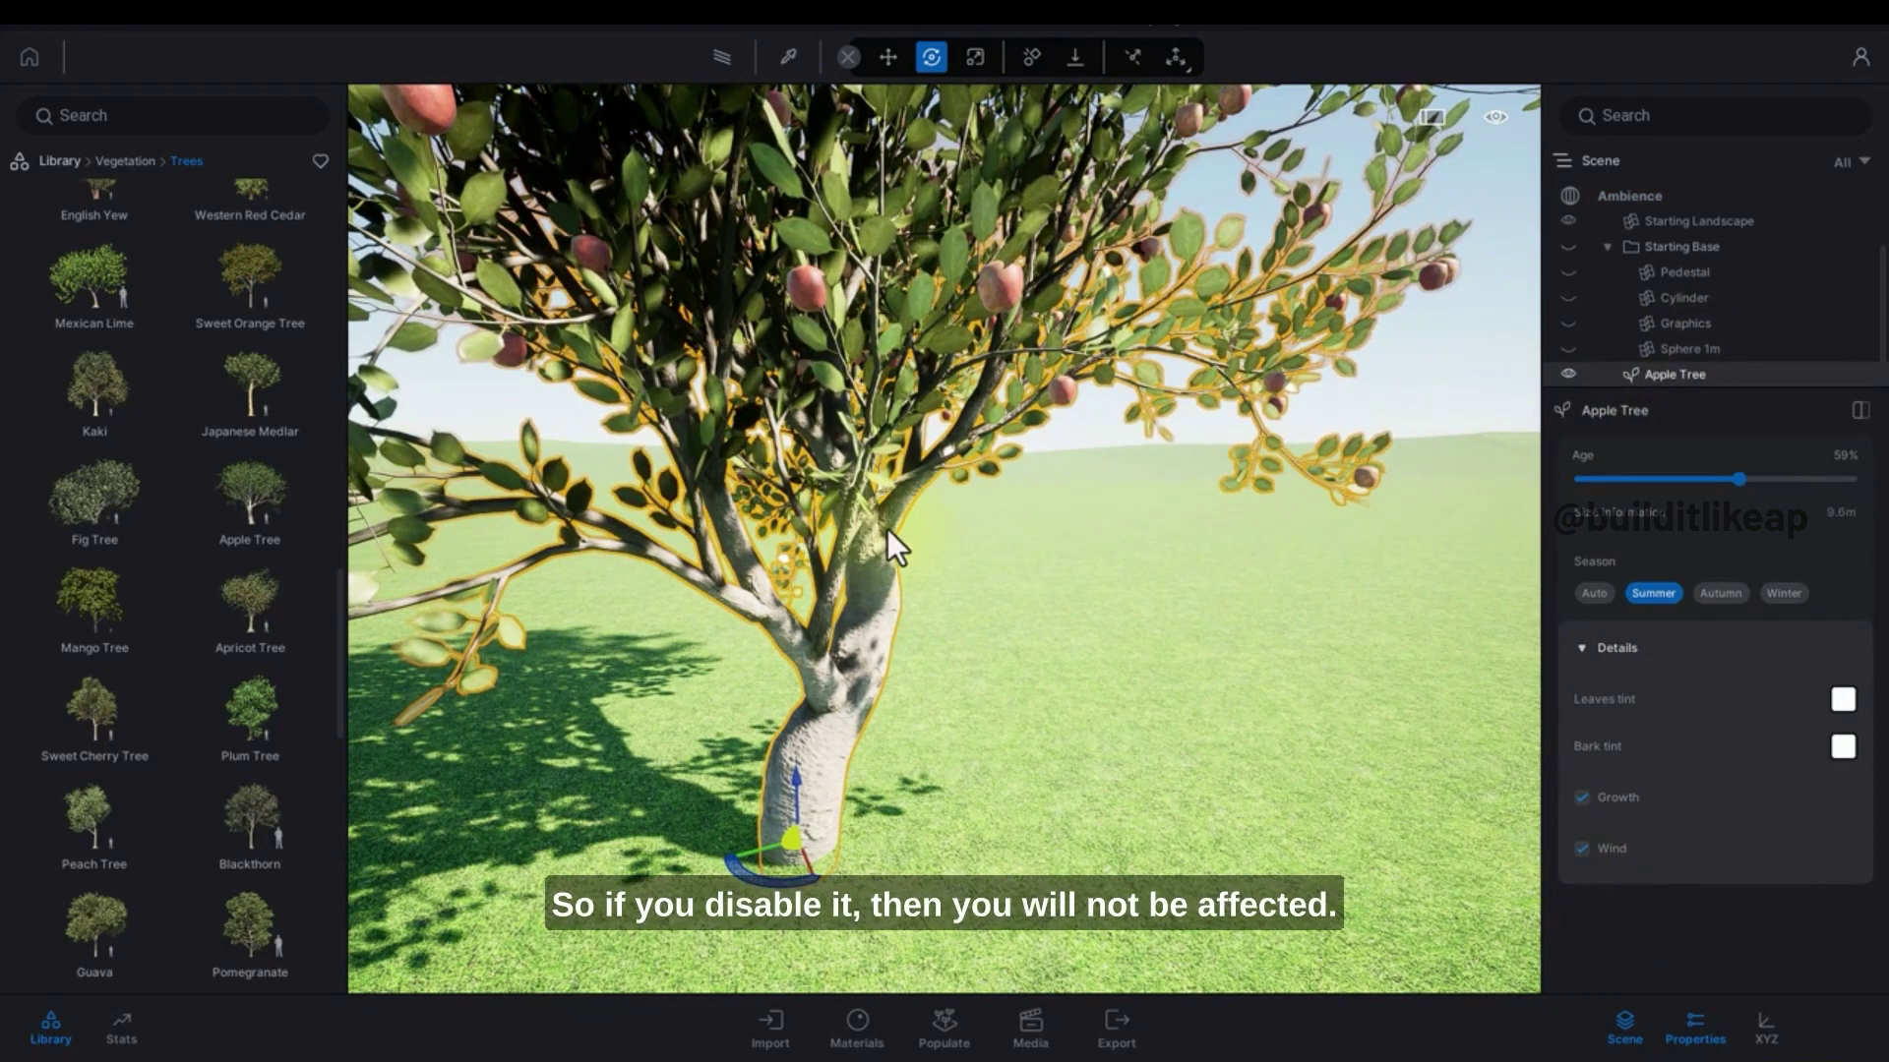
Step: Place a Blackthorn tree on the grass beside the Apple Tree and pick Pomegranate from the tree library
scroll(882, 534, "down", 5)
mouse_move(232, 635)
scroll(246, 659, "down", 1)
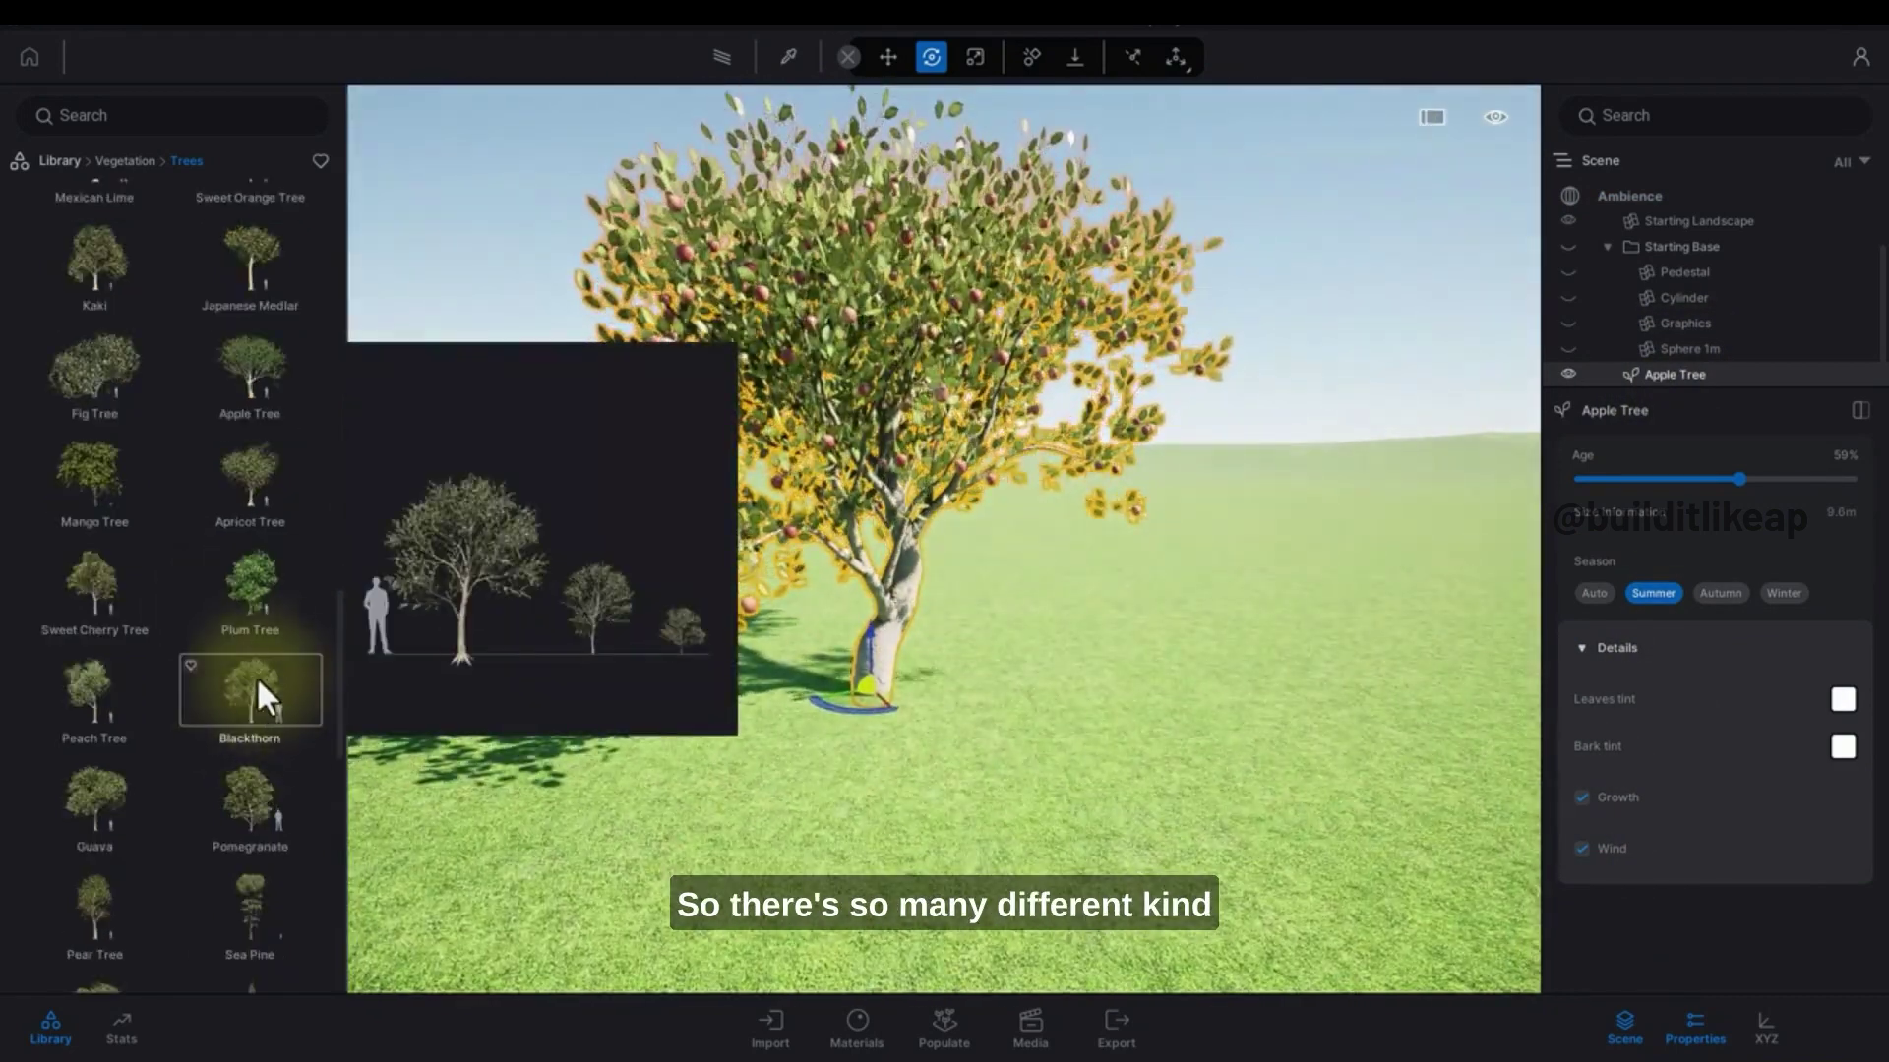
left_click(255, 678)
left_click(1130, 742)
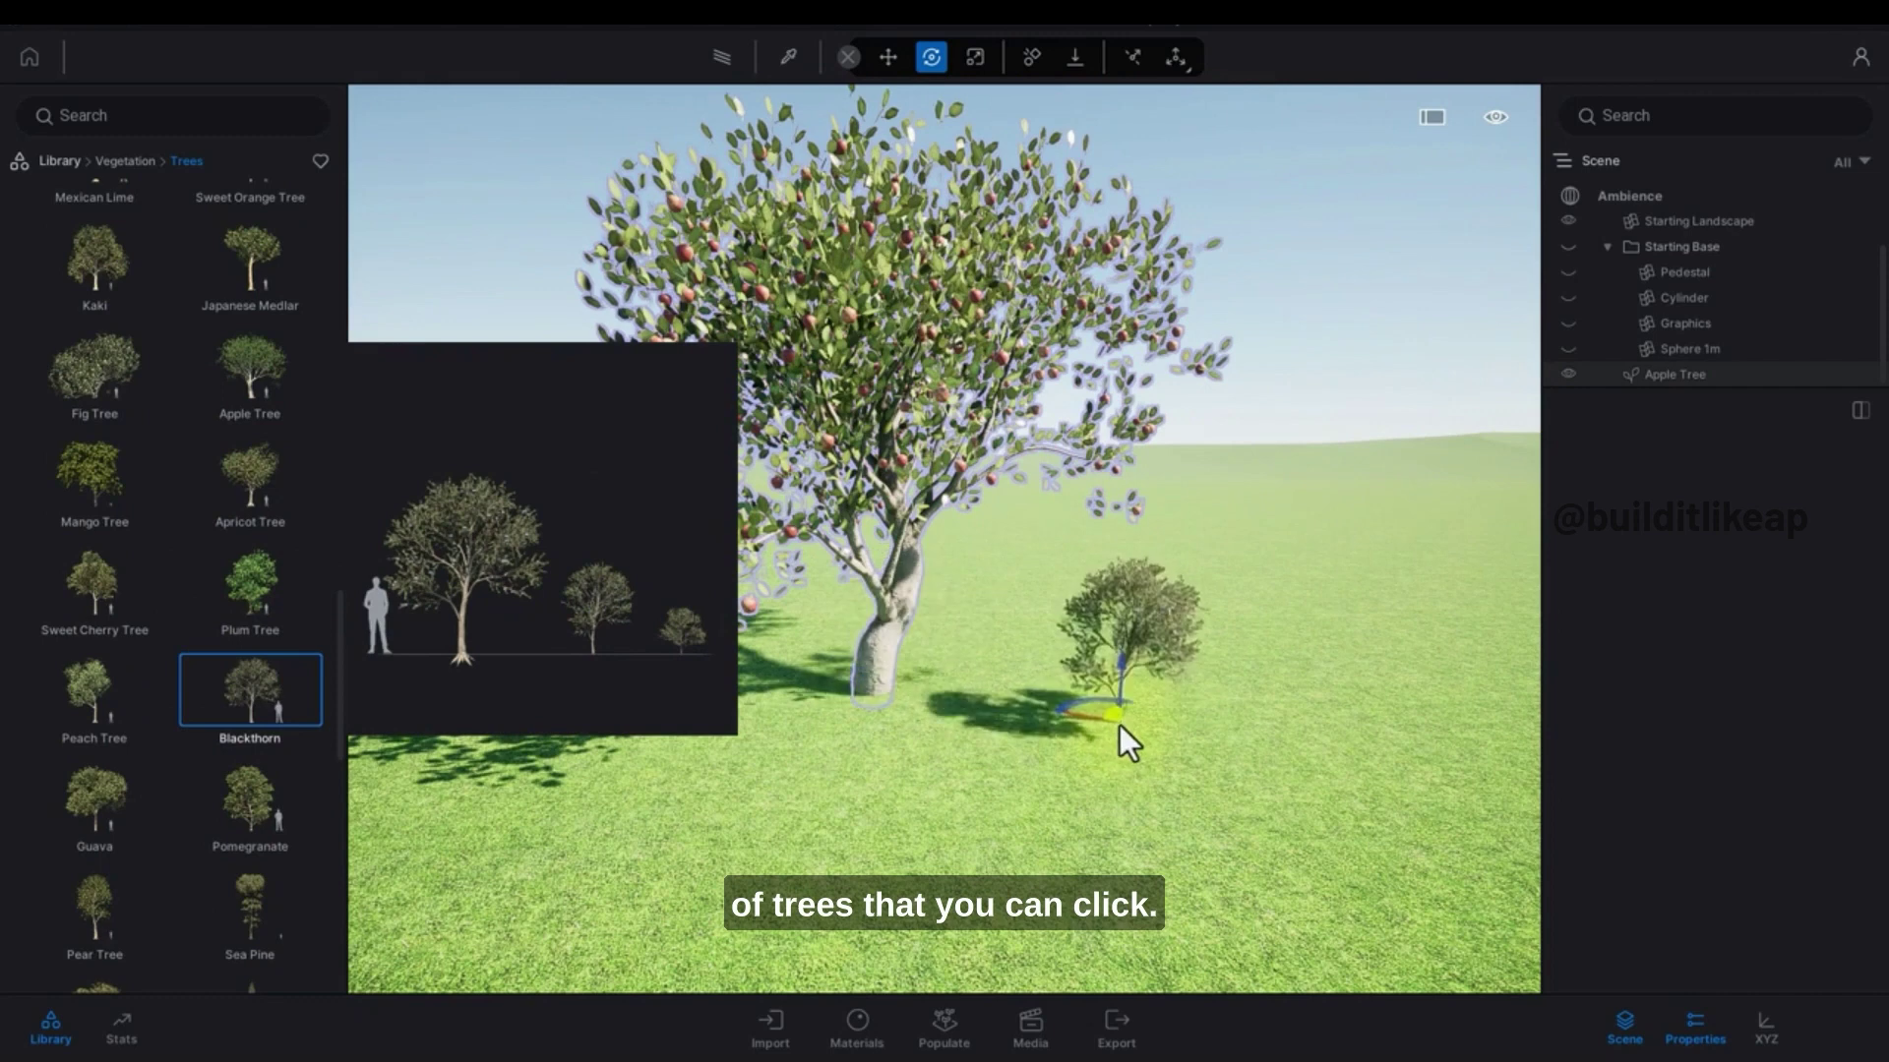
left_click(263, 787)
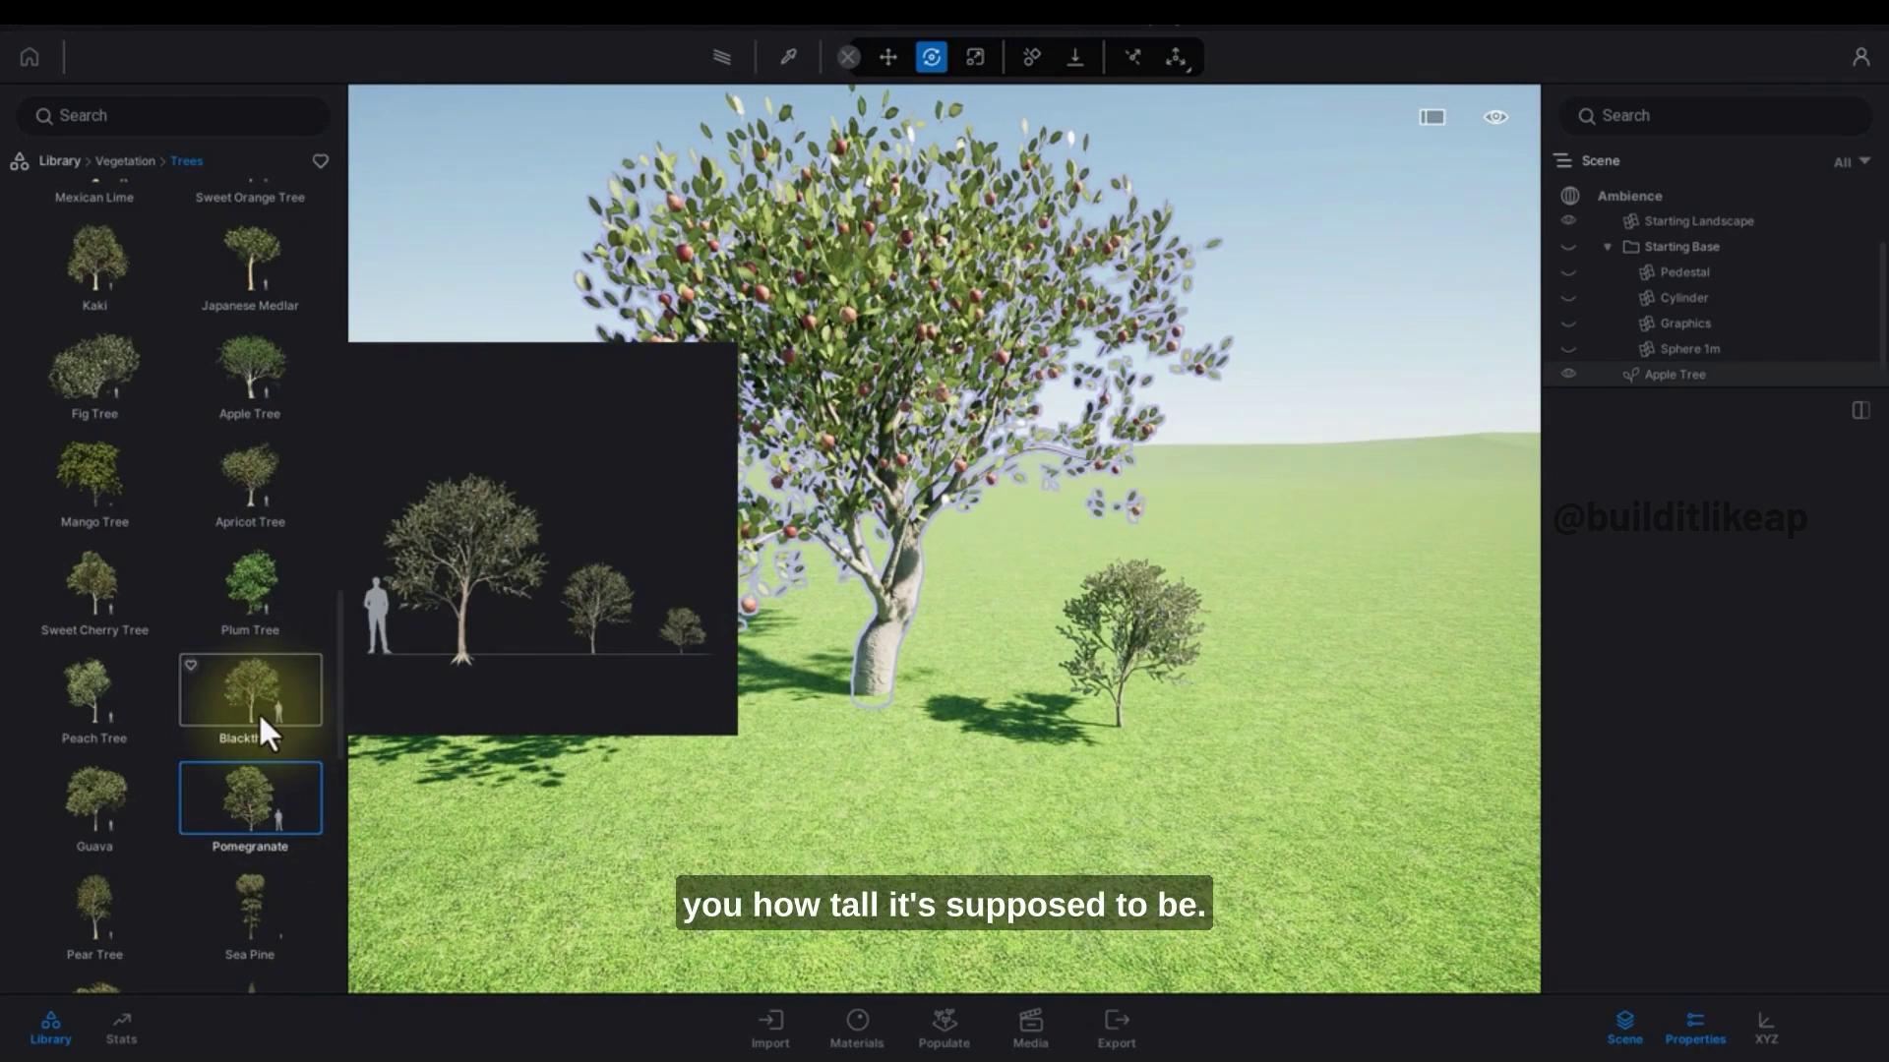
Step: Place a Guava tree at 100% age beside the small Blackthorn and a second Blackthorn on the grass in front of the Guava
left_click(92, 795)
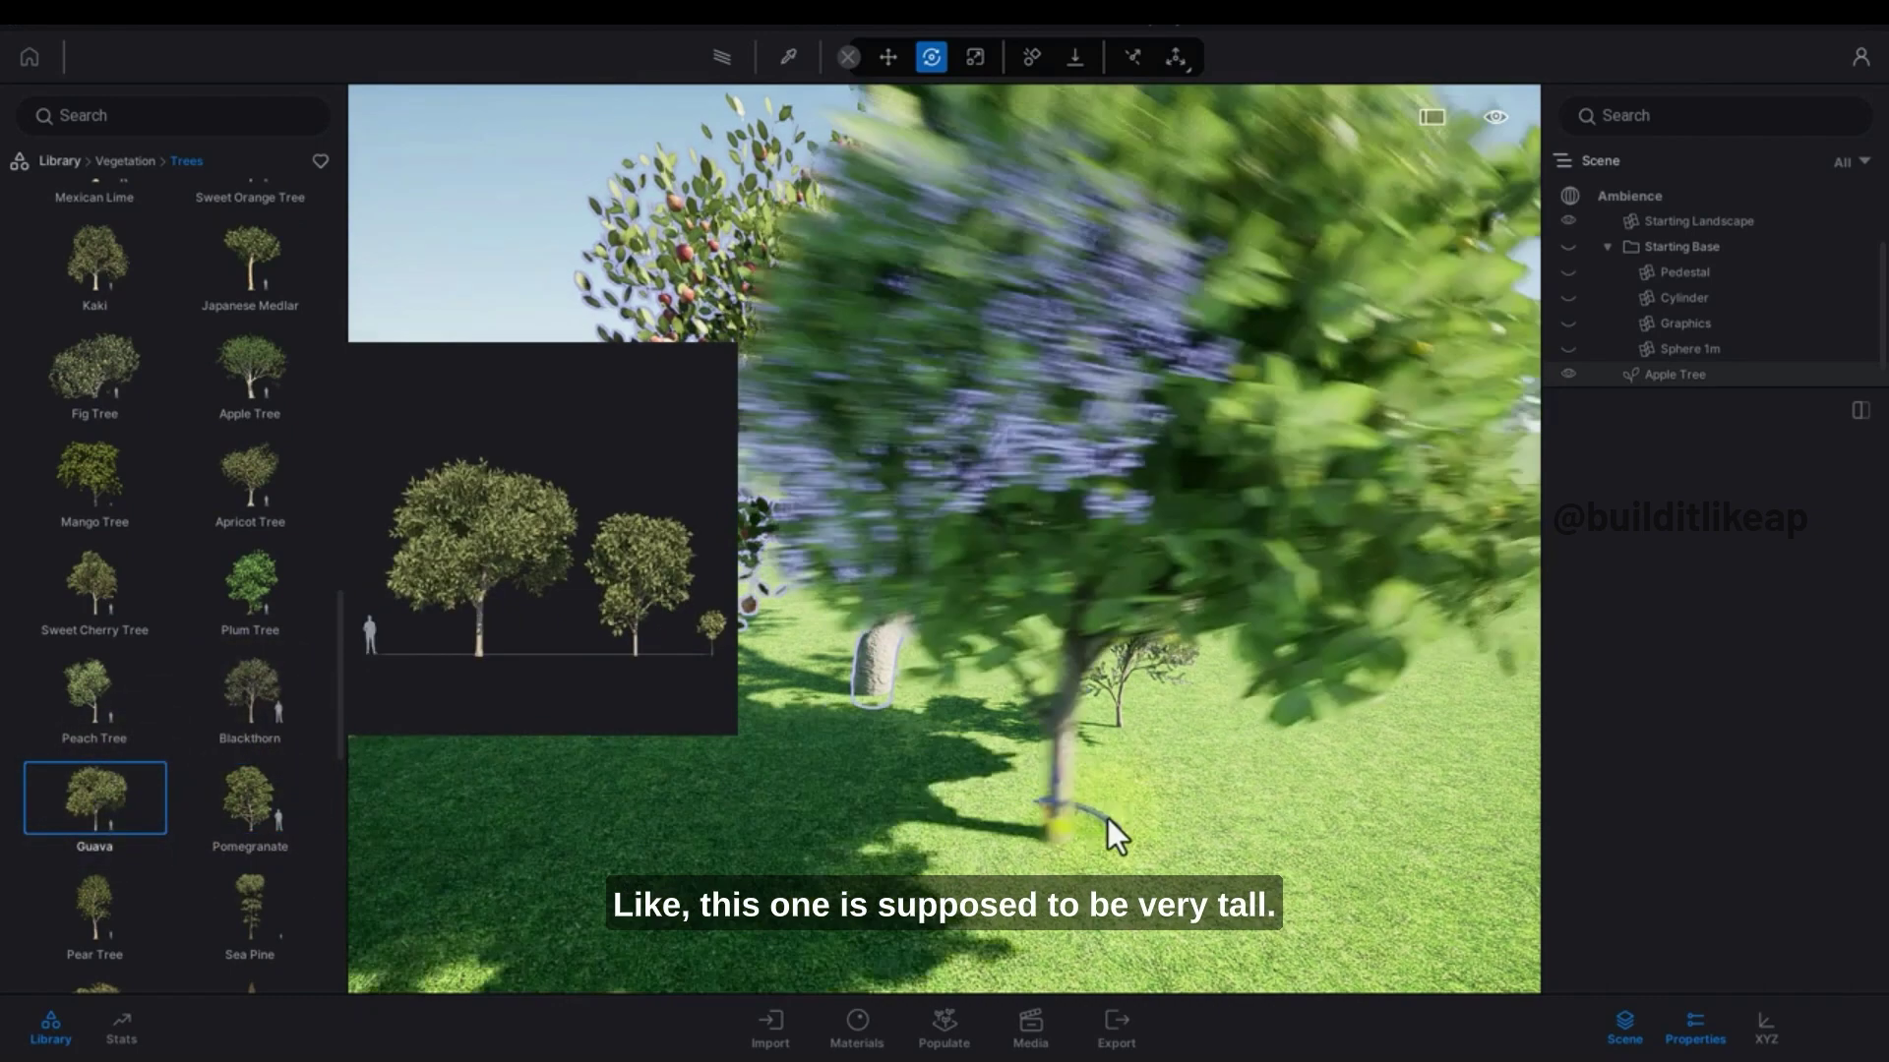
left_click(1389, 651)
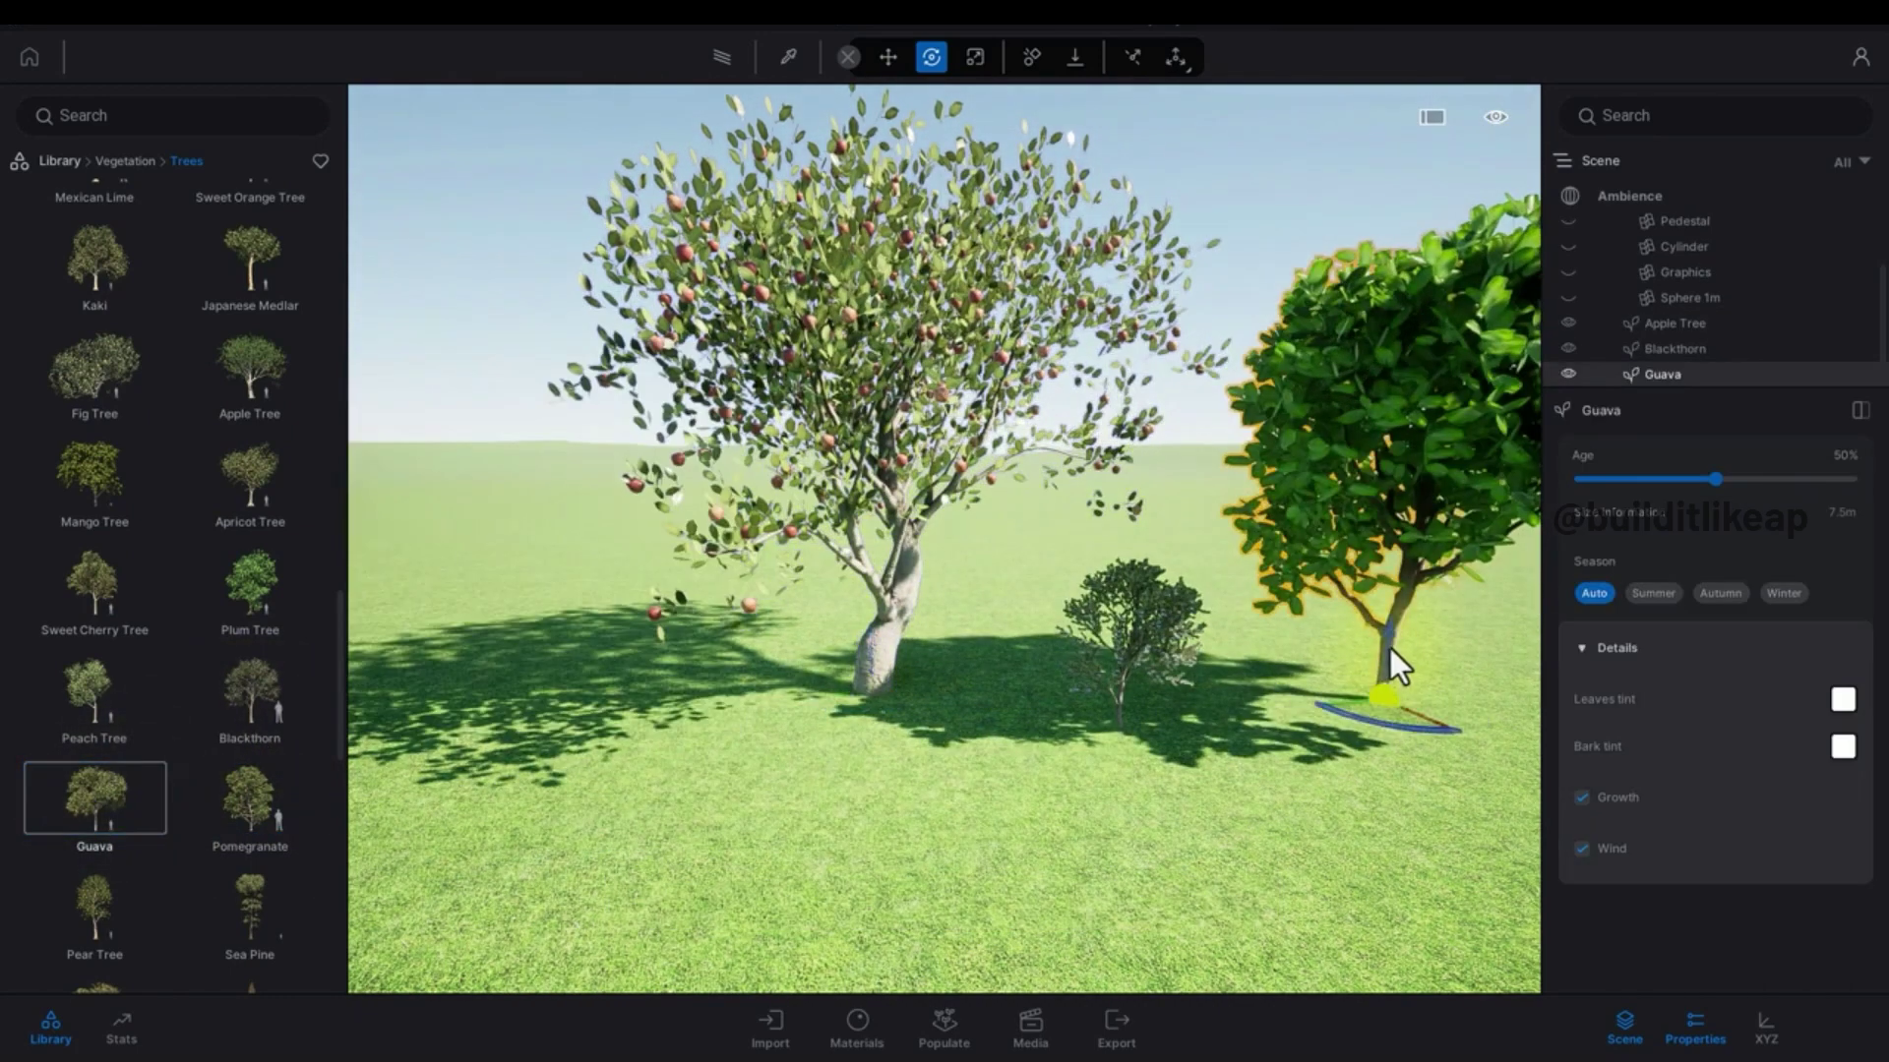
left_click_drag(1715, 478, 1850, 478)
right_click_drag(1265, 645, 1276, 632)
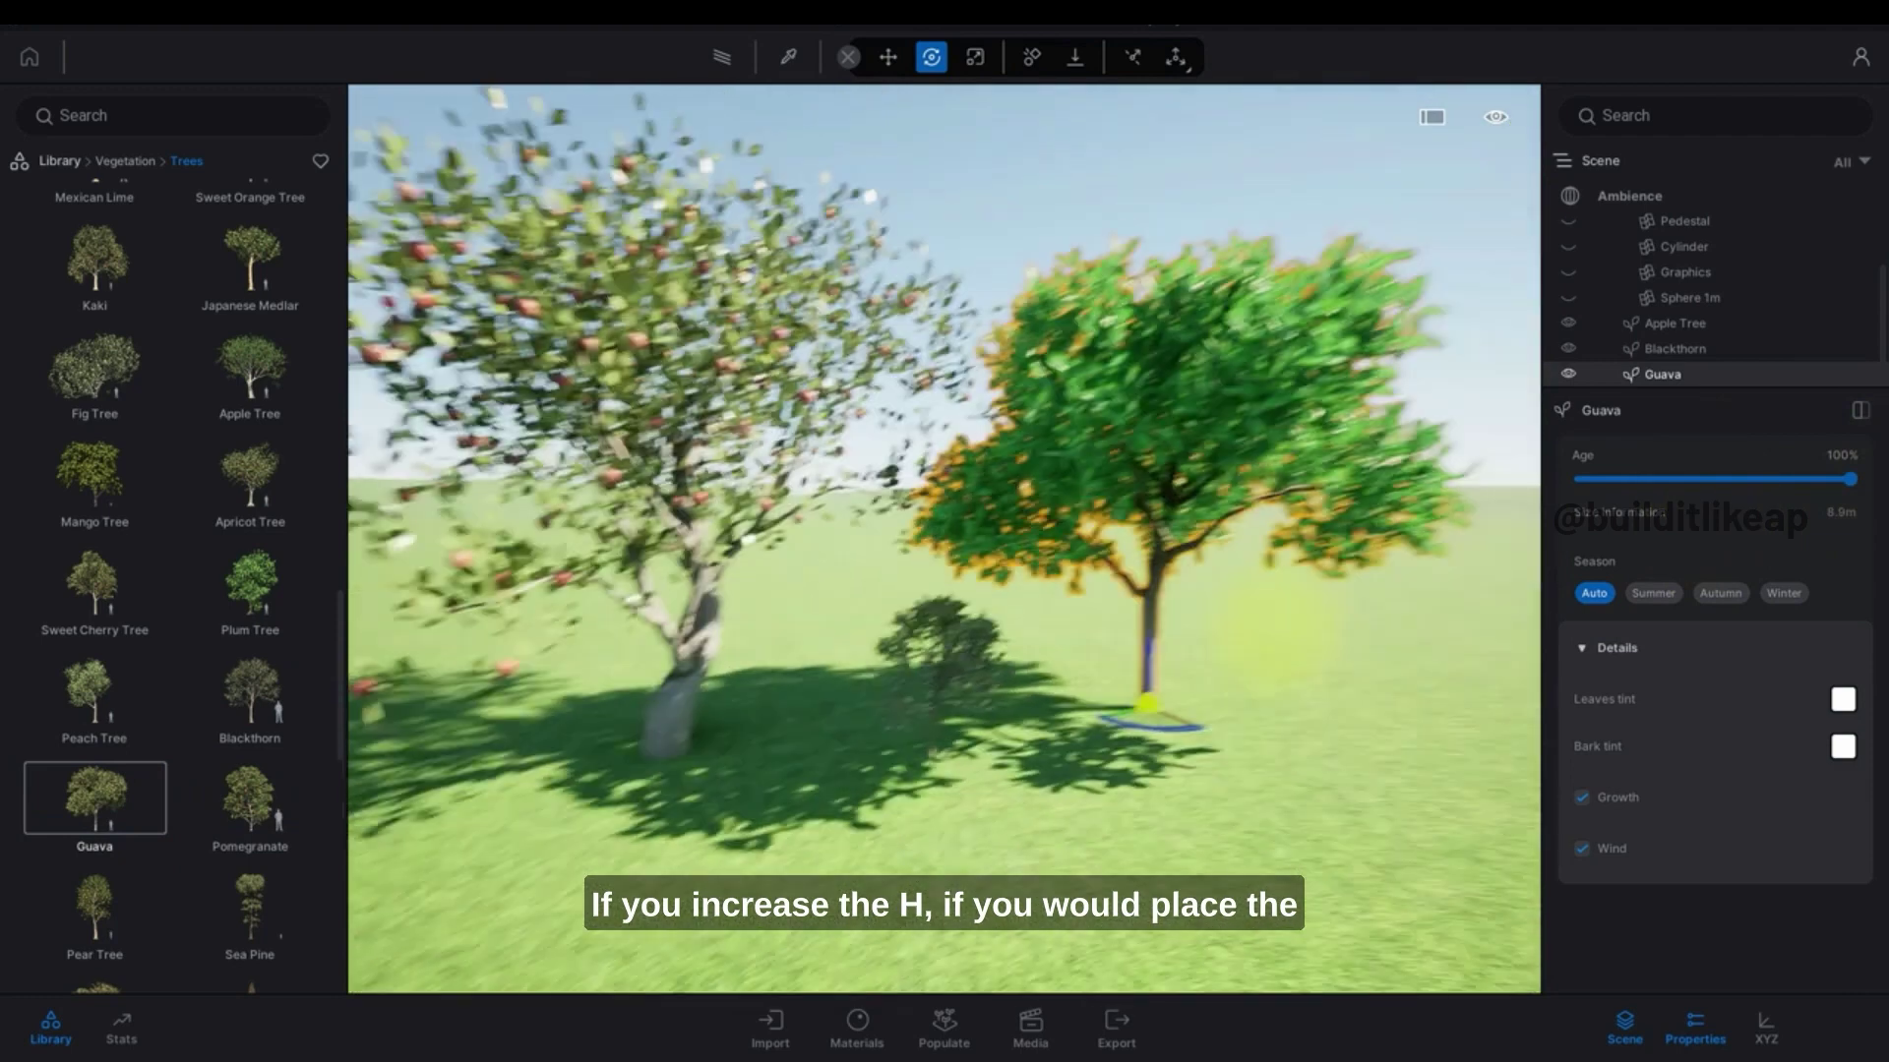
left_click(1193, 717)
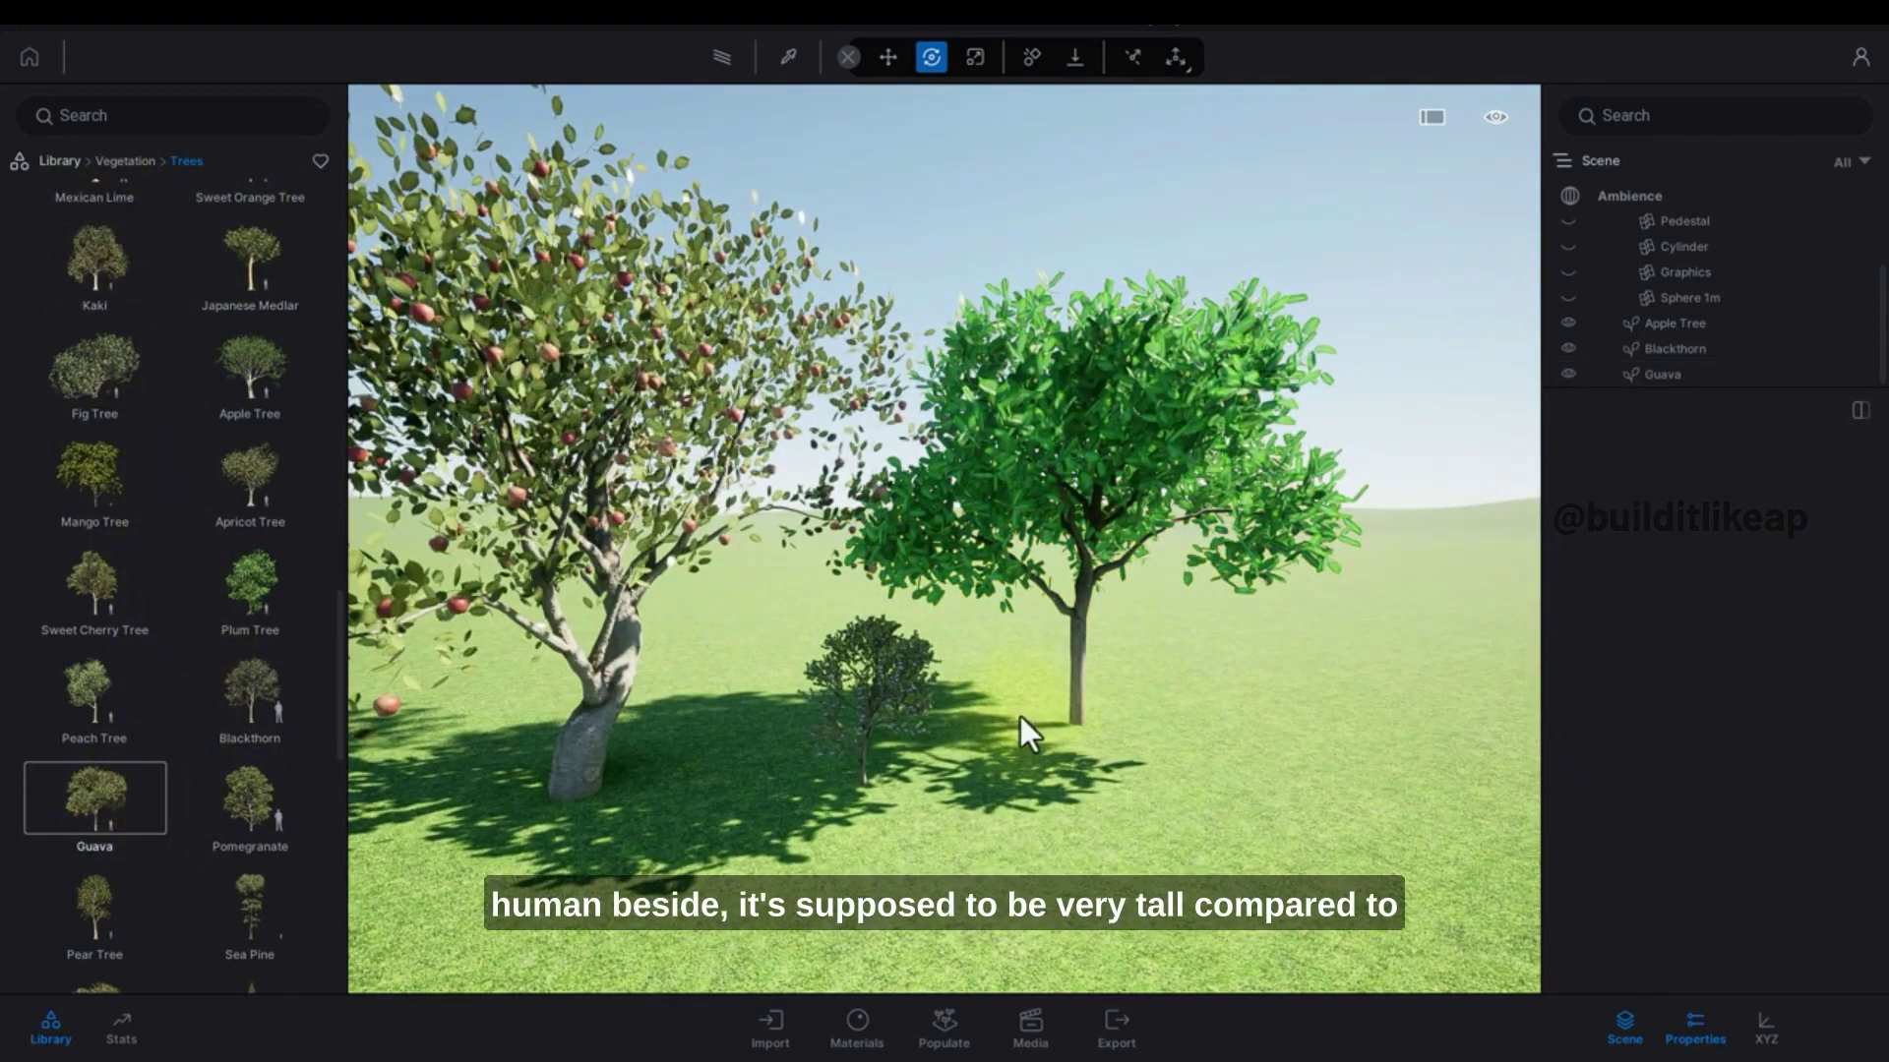
left_click(252, 706)
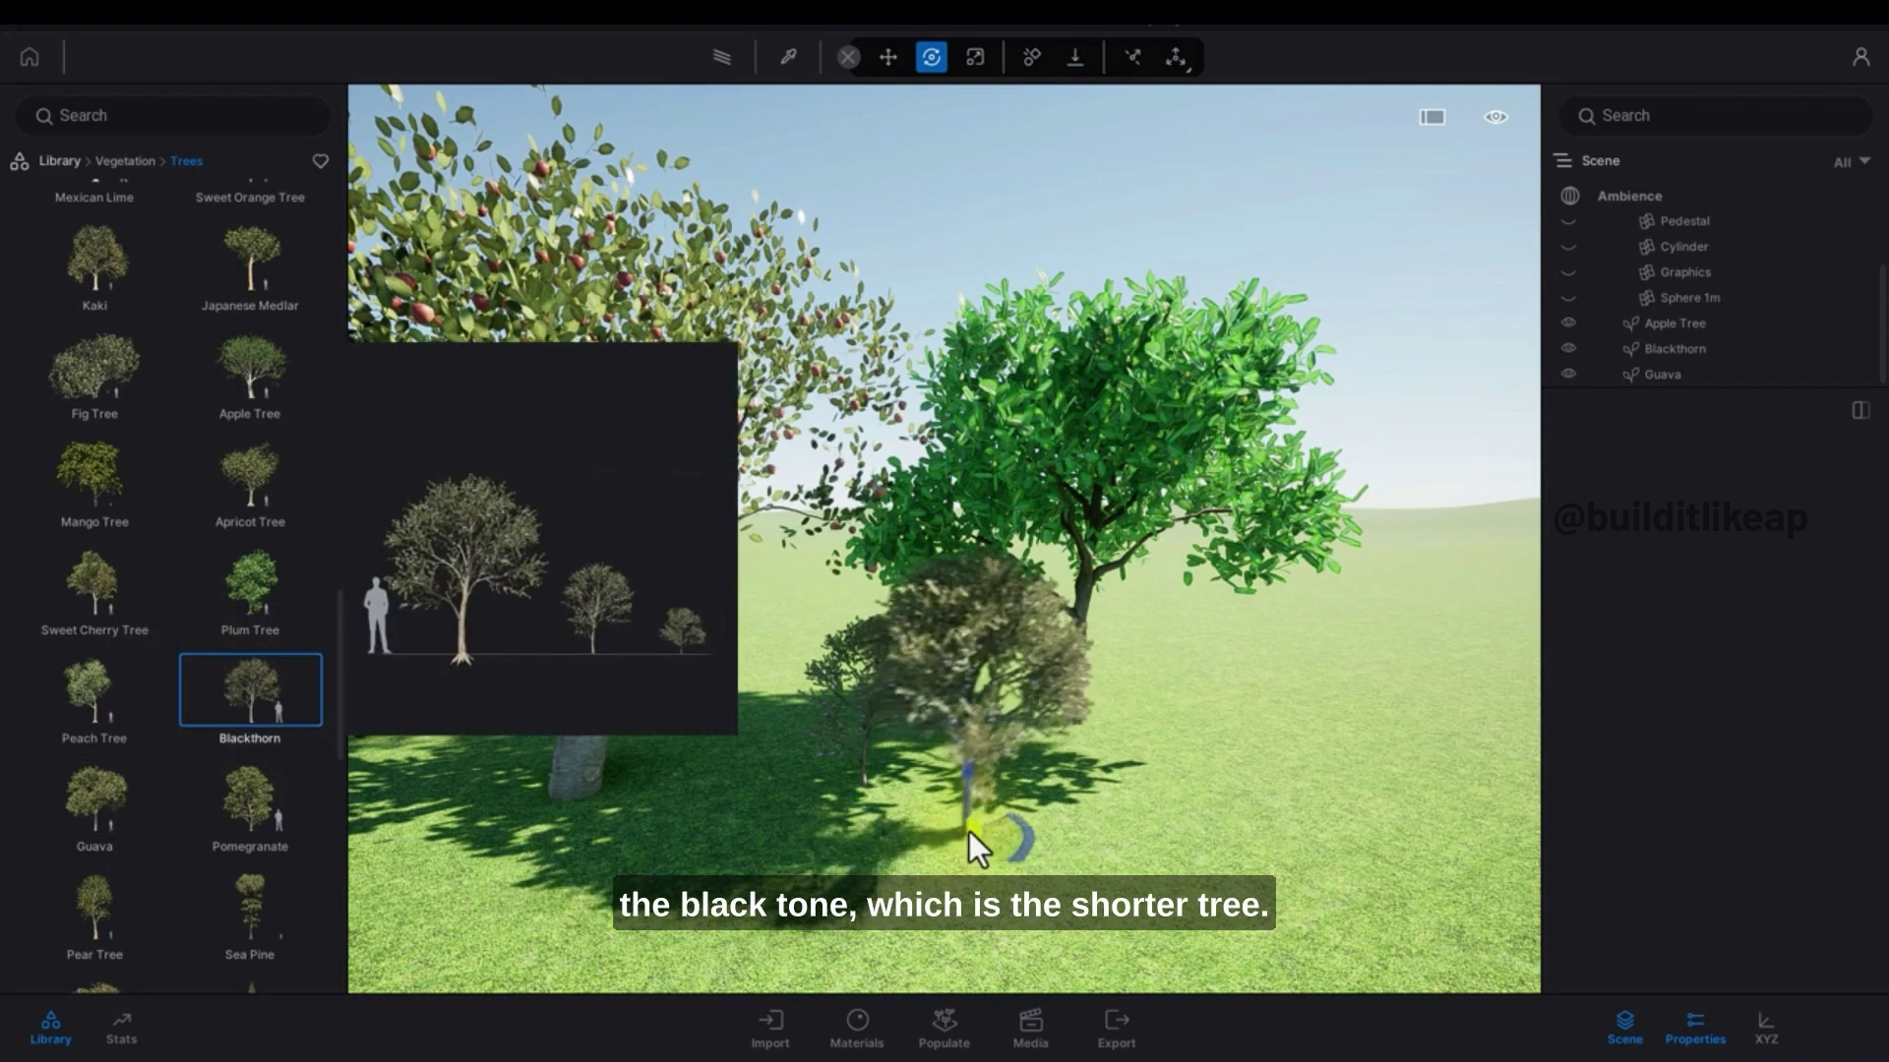
left_click(1148, 823)
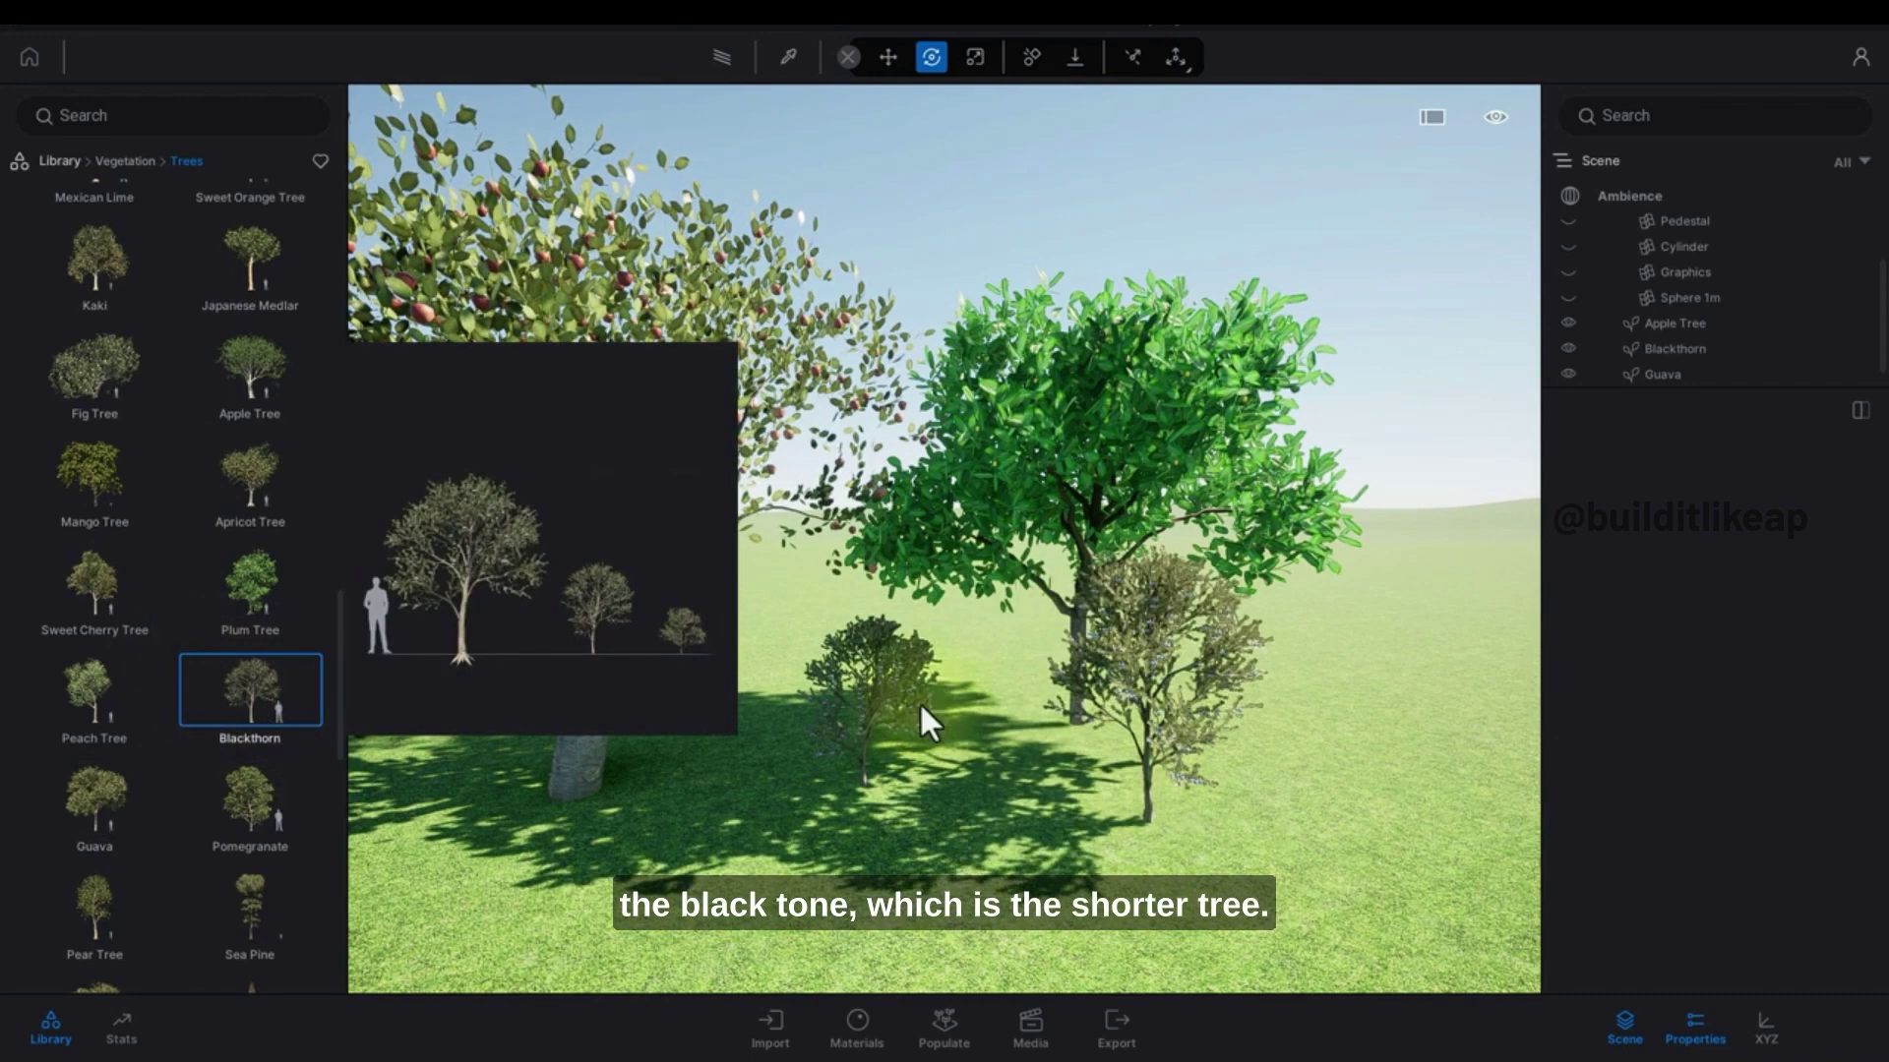
Step: Place Bush base 2 and Common fern 2 from the library's bushes on the grass near the Apple Tree
left_click(125, 161)
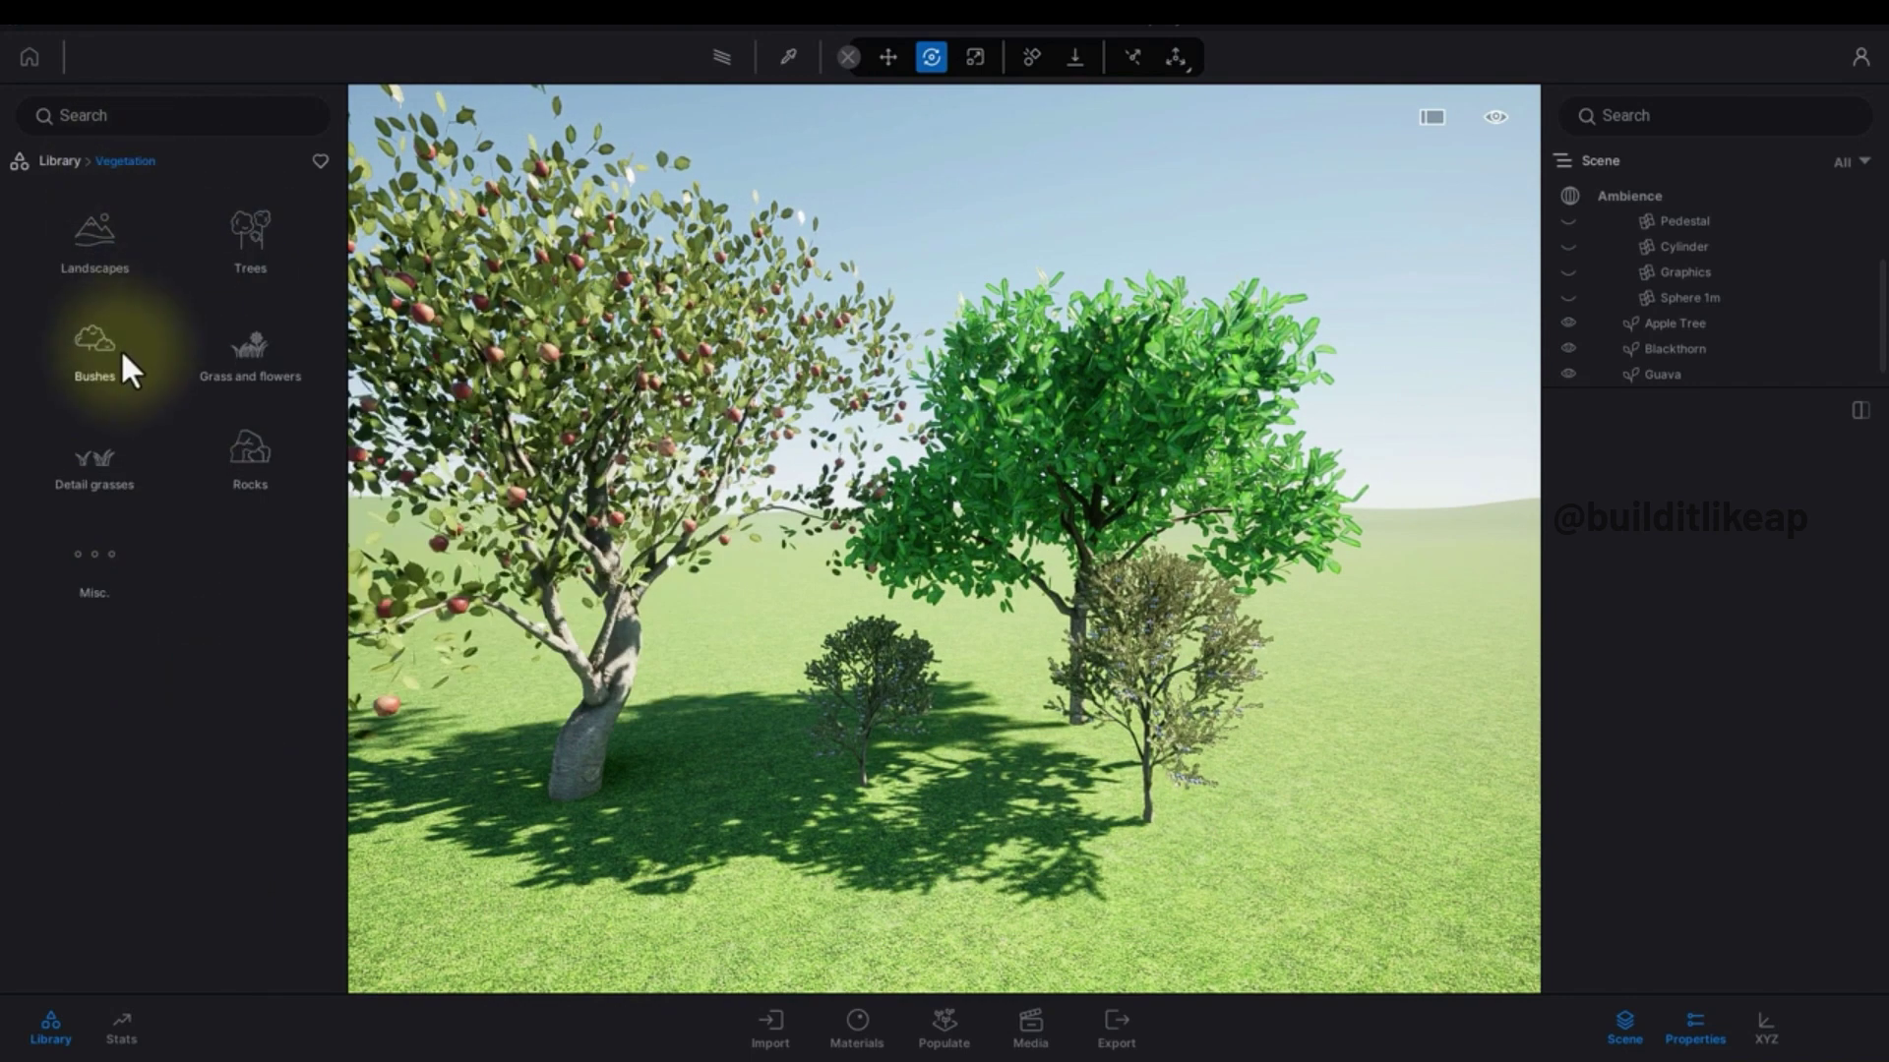
left_click(116, 344)
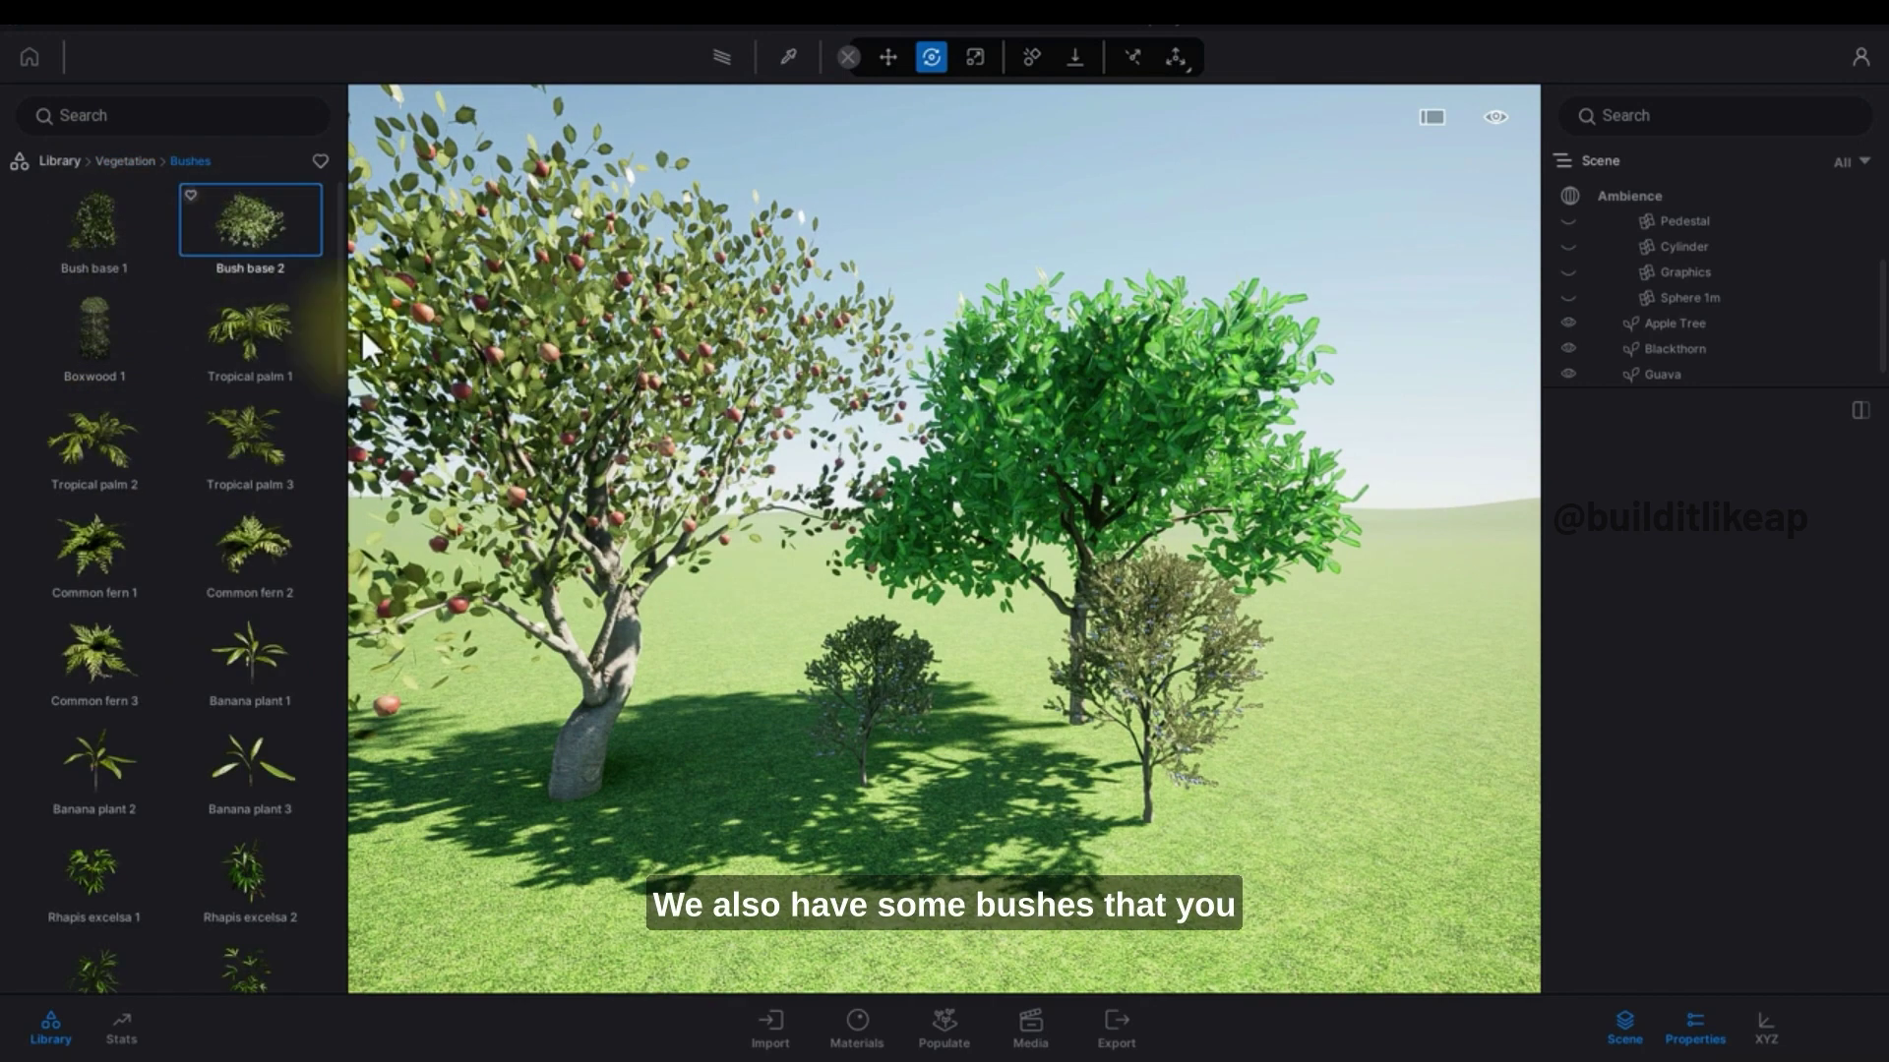
left_click(678, 816)
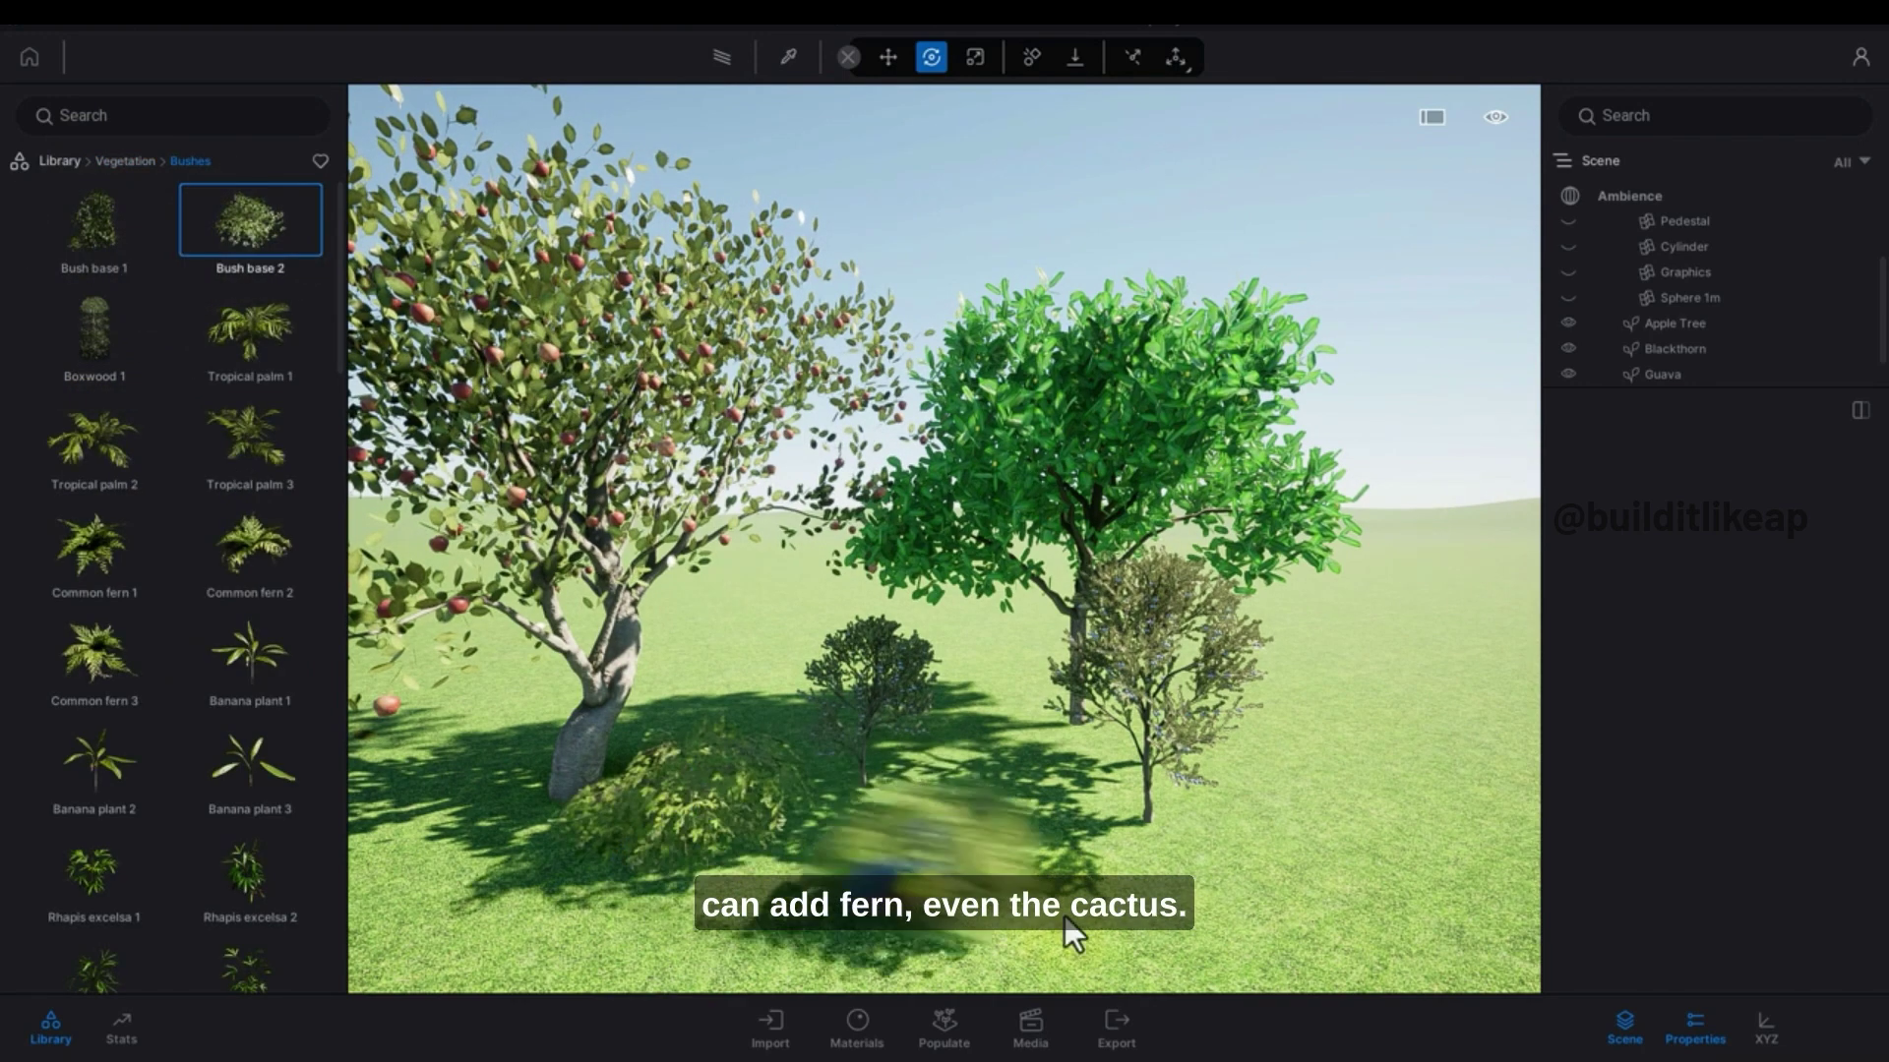
left_click(261, 590)
left_click(834, 841)
Step: Browse the remaining bushes and place RosaCanina 1 and RosaCanina 3 on the grass in front of the existing bush and fern
scroll(87, 800, "down", 5)
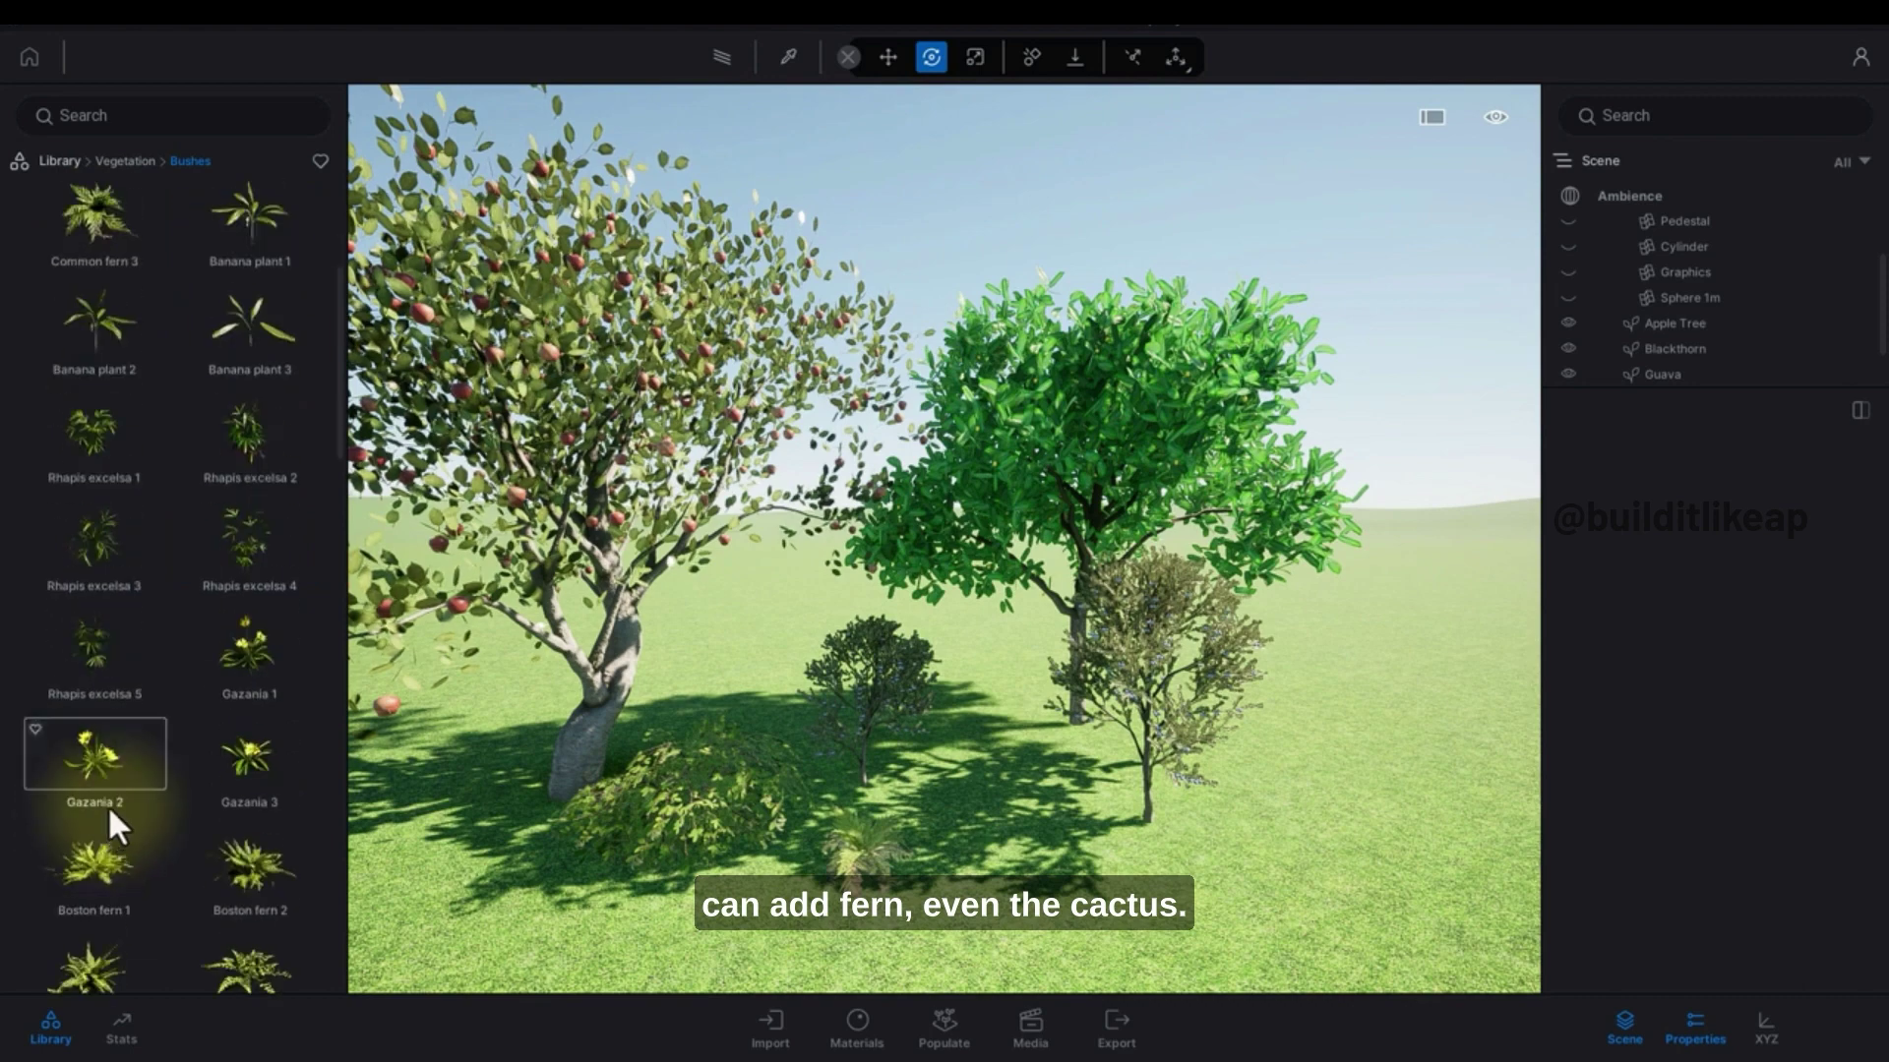
scroll(113, 802, "down", 8)
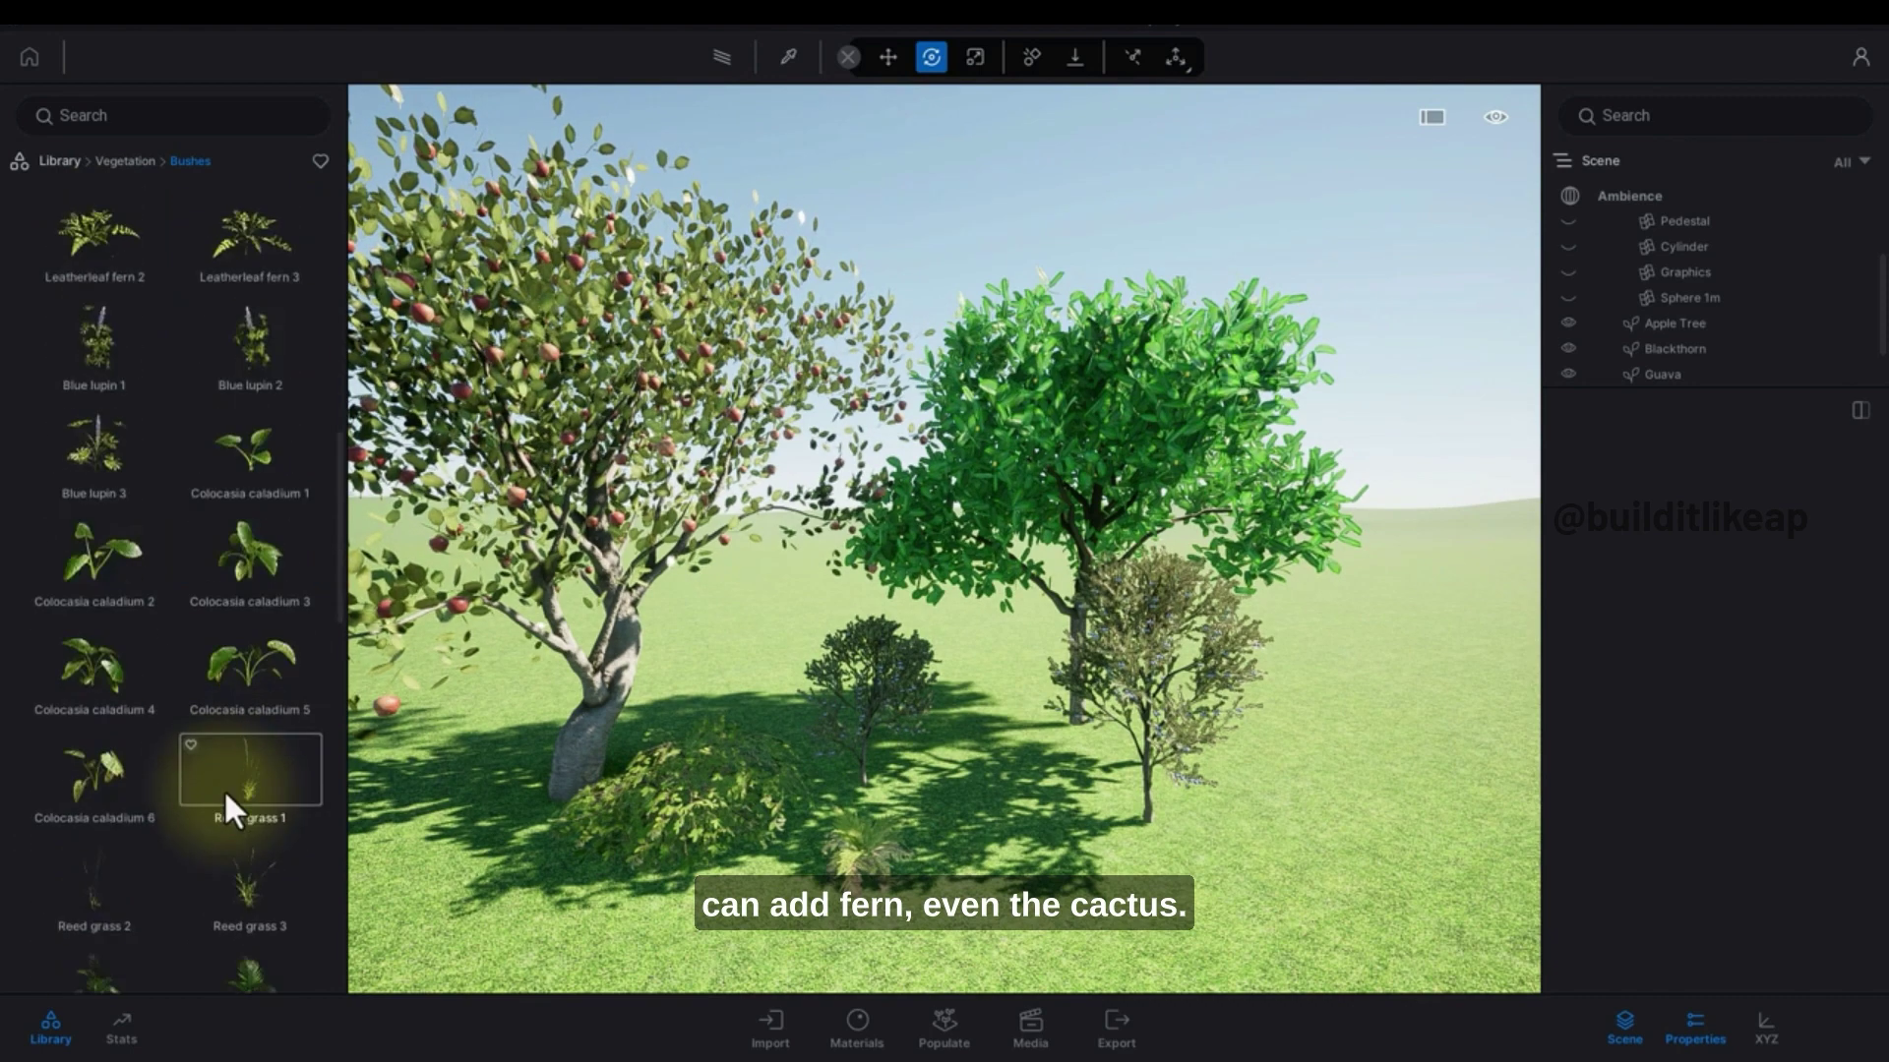
scroll(226, 791, "down", 10)
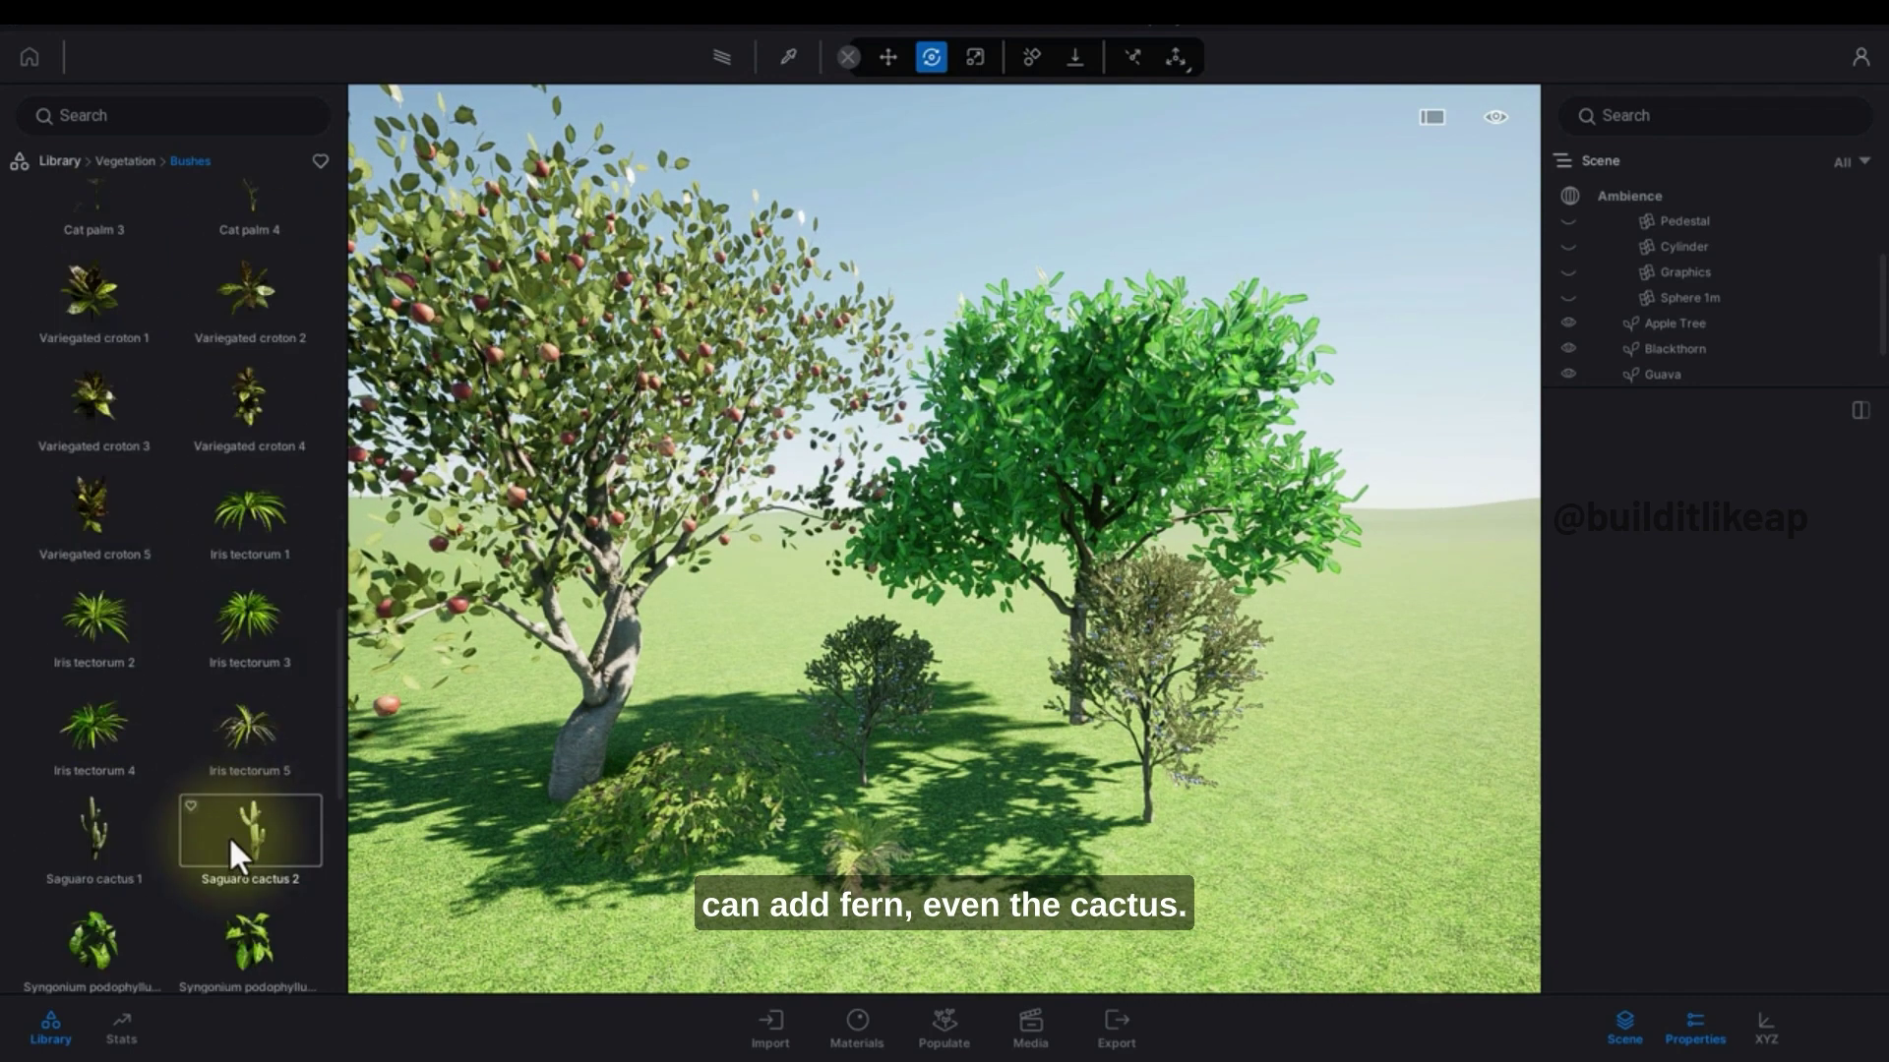
scroll(232, 823, "down", 3)
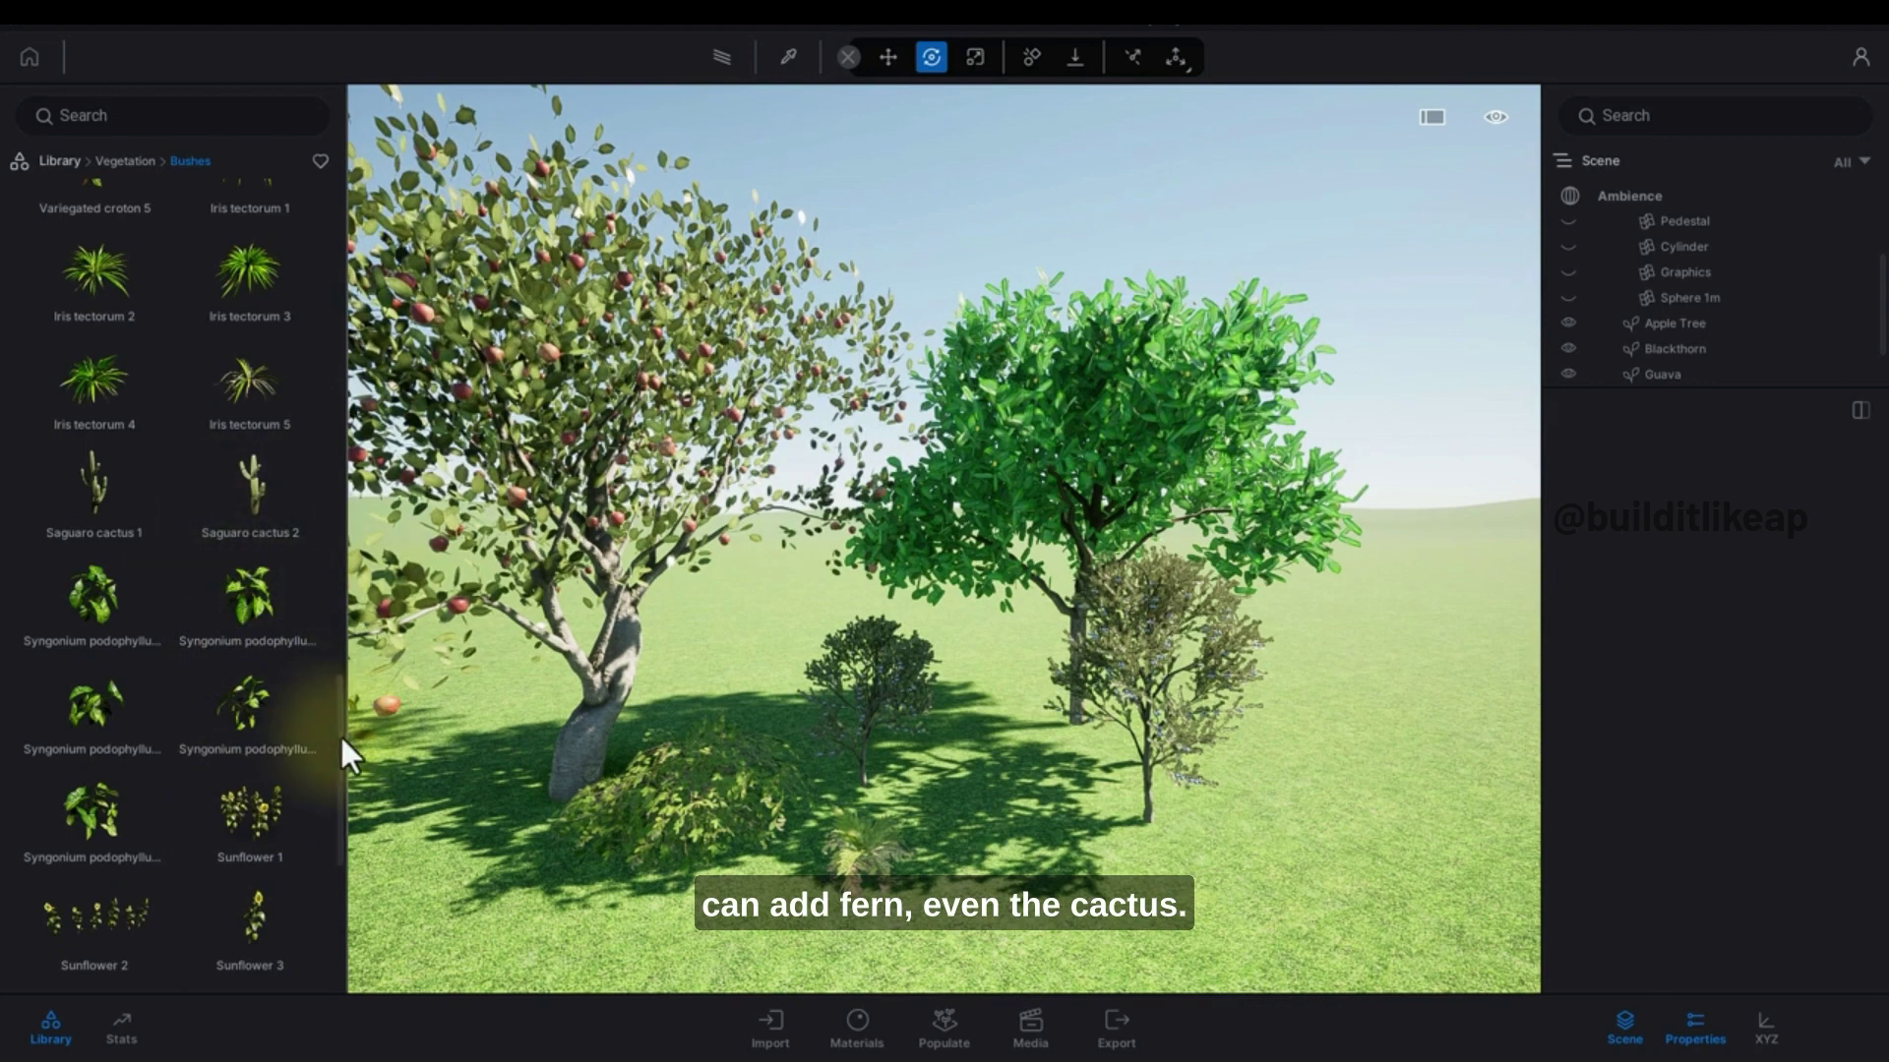
scroll(335, 797, "down", 6)
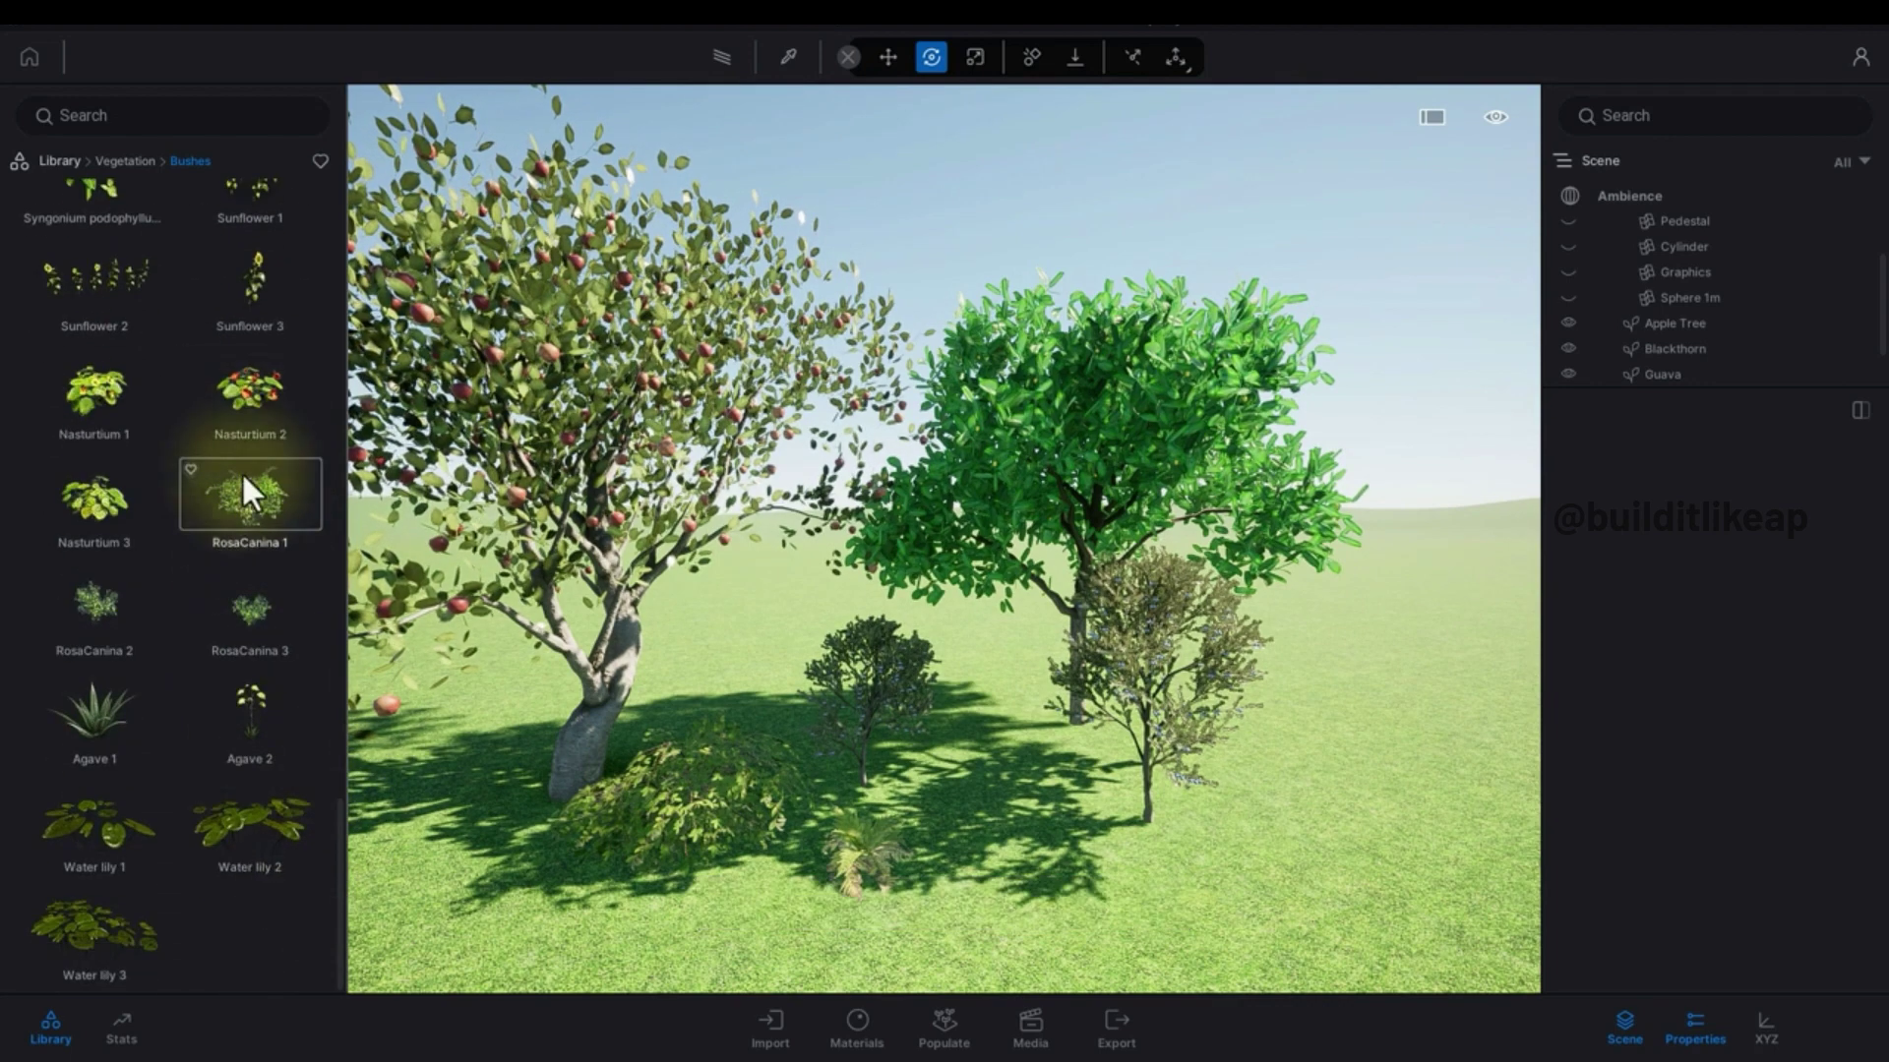
left_click_drag(238, 488, 798, 948)
left_click_drag(251, 602, 728, 975)
right_click_drag(883, 689, 937, 787)
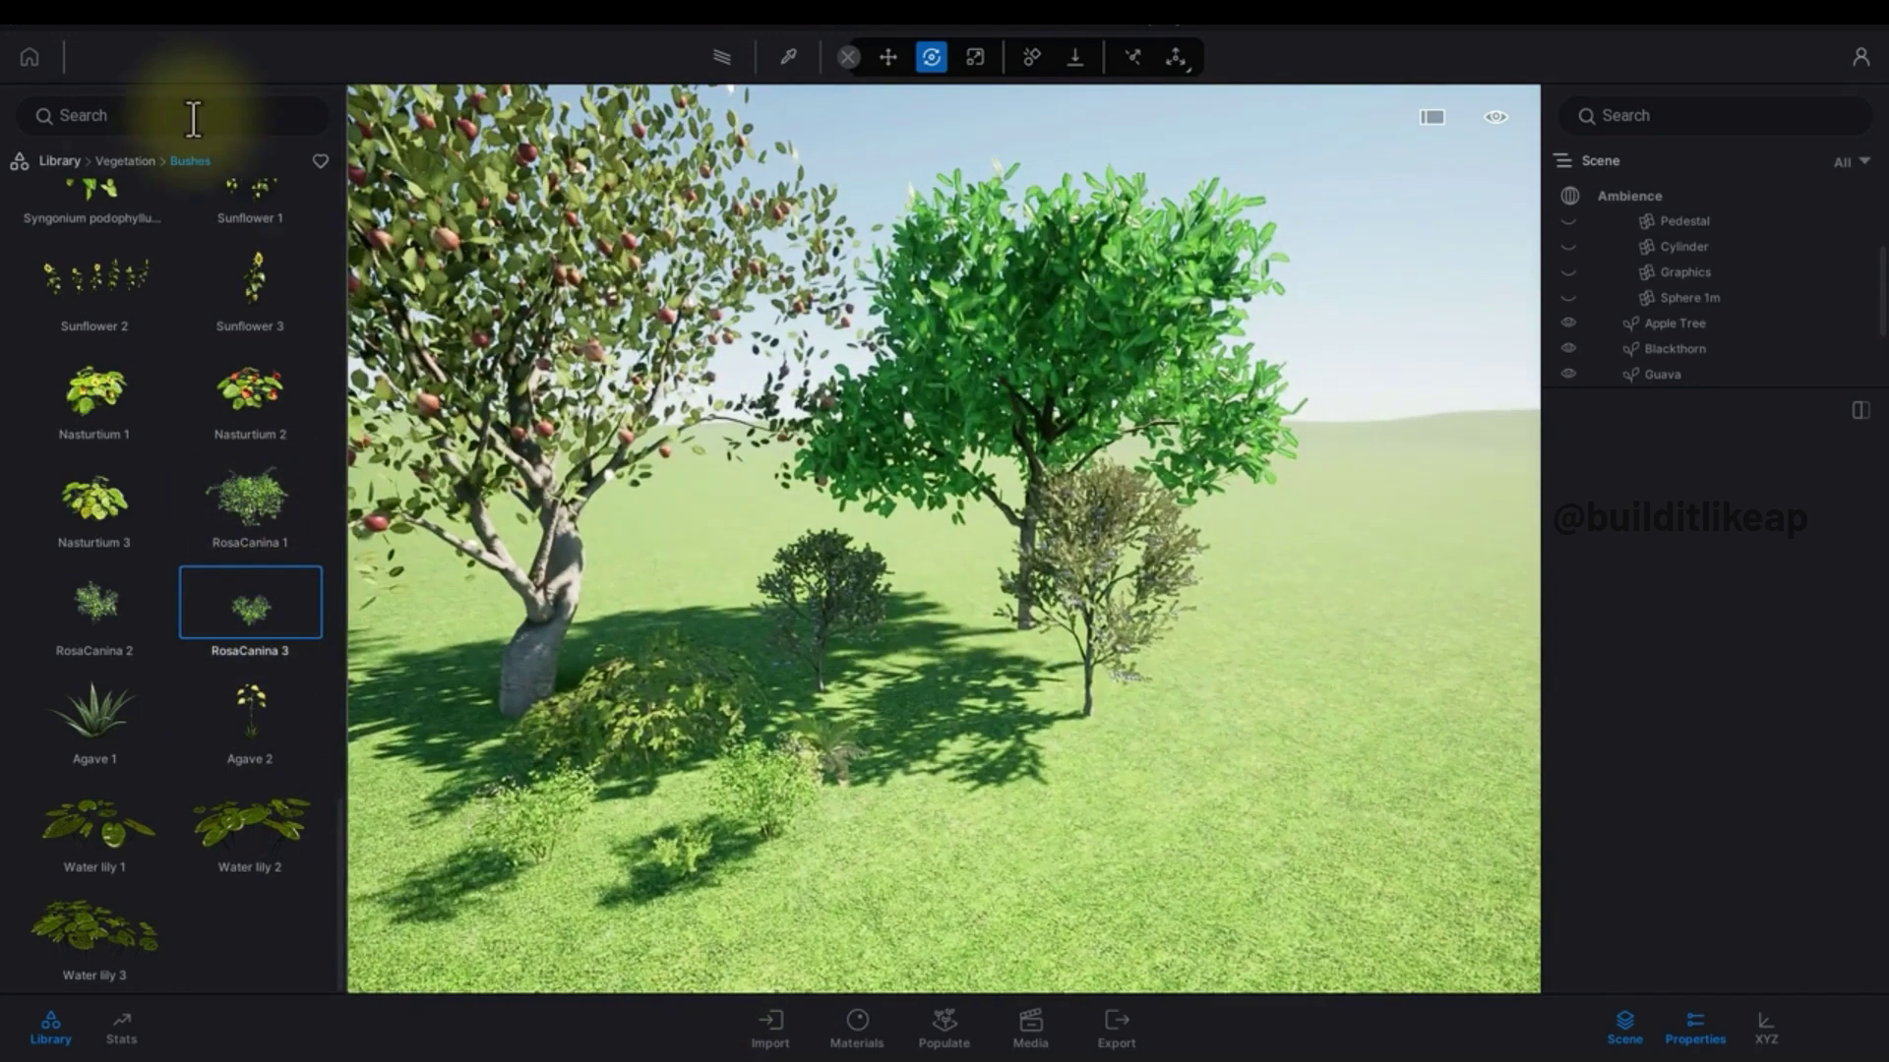
Step: Try placing Lawn 01 from the grass and flowers library on the grassy ground near the bushes
left_click(123, 159)
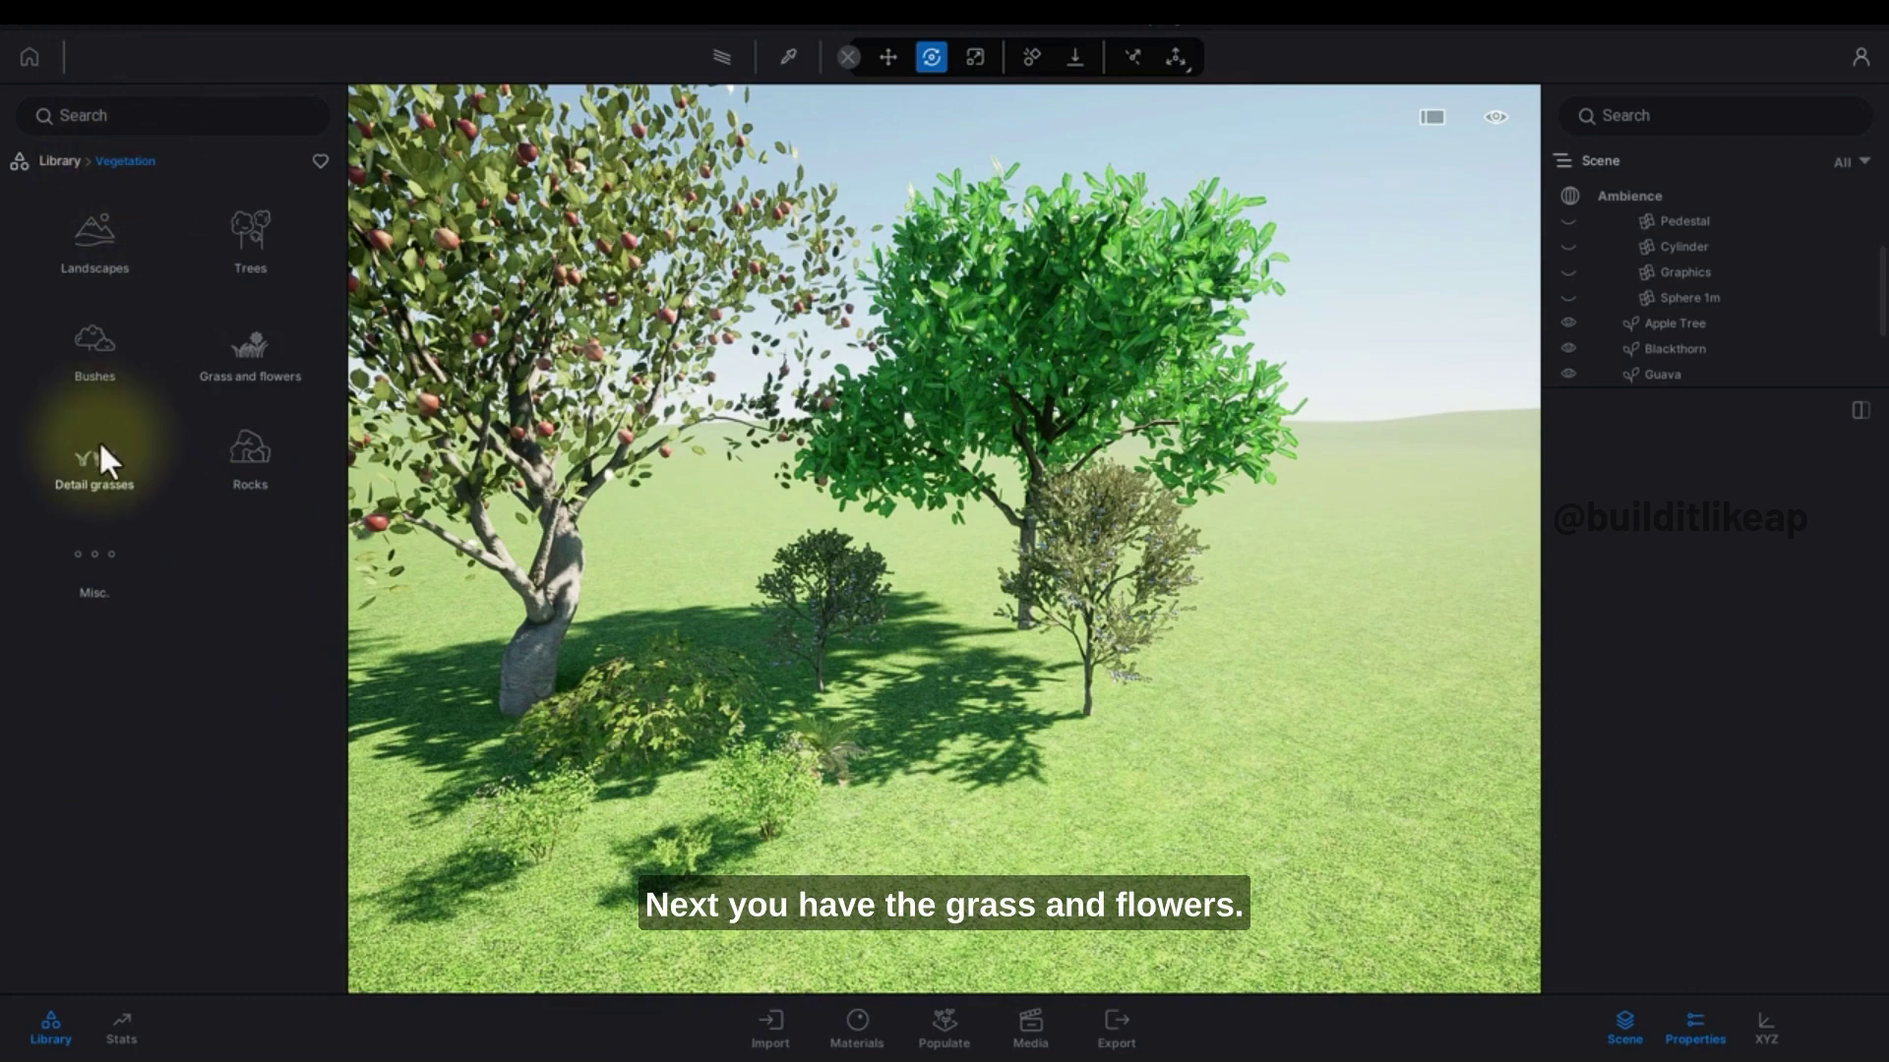
left_click(230, 374)
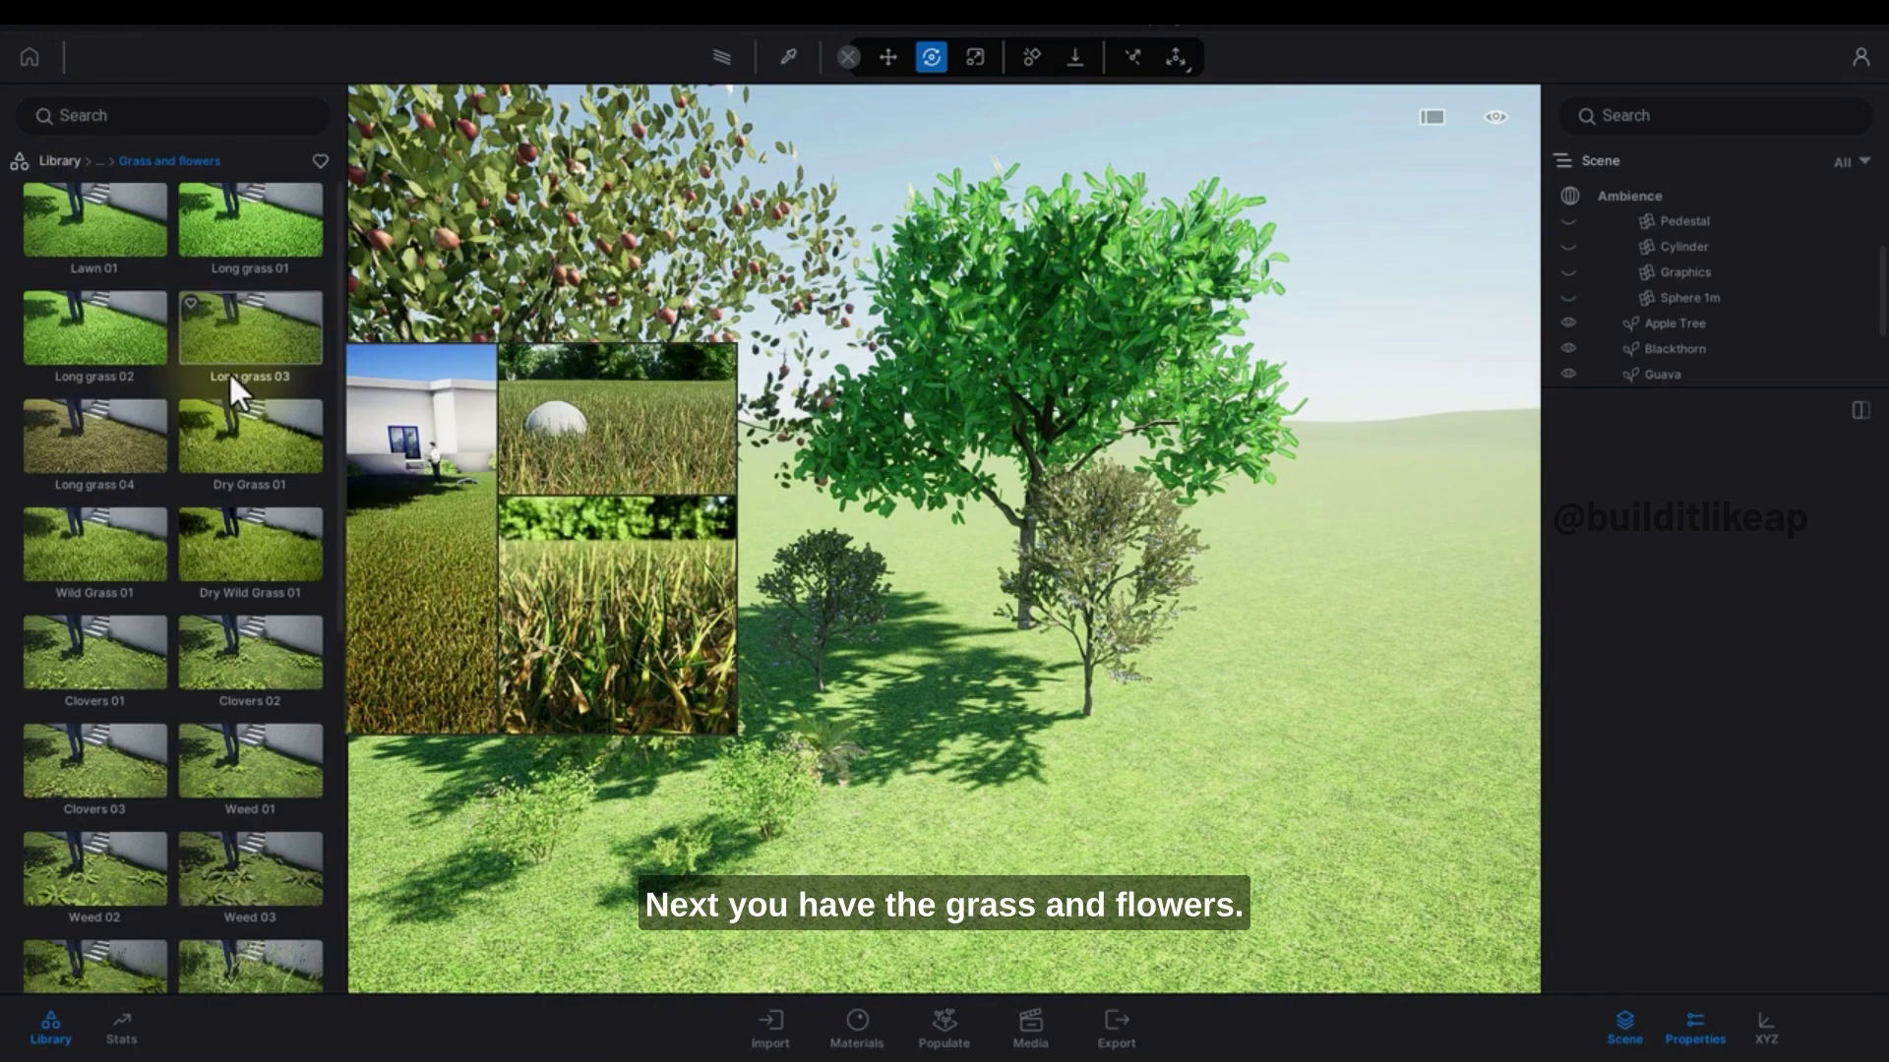
left_click(116, 242)
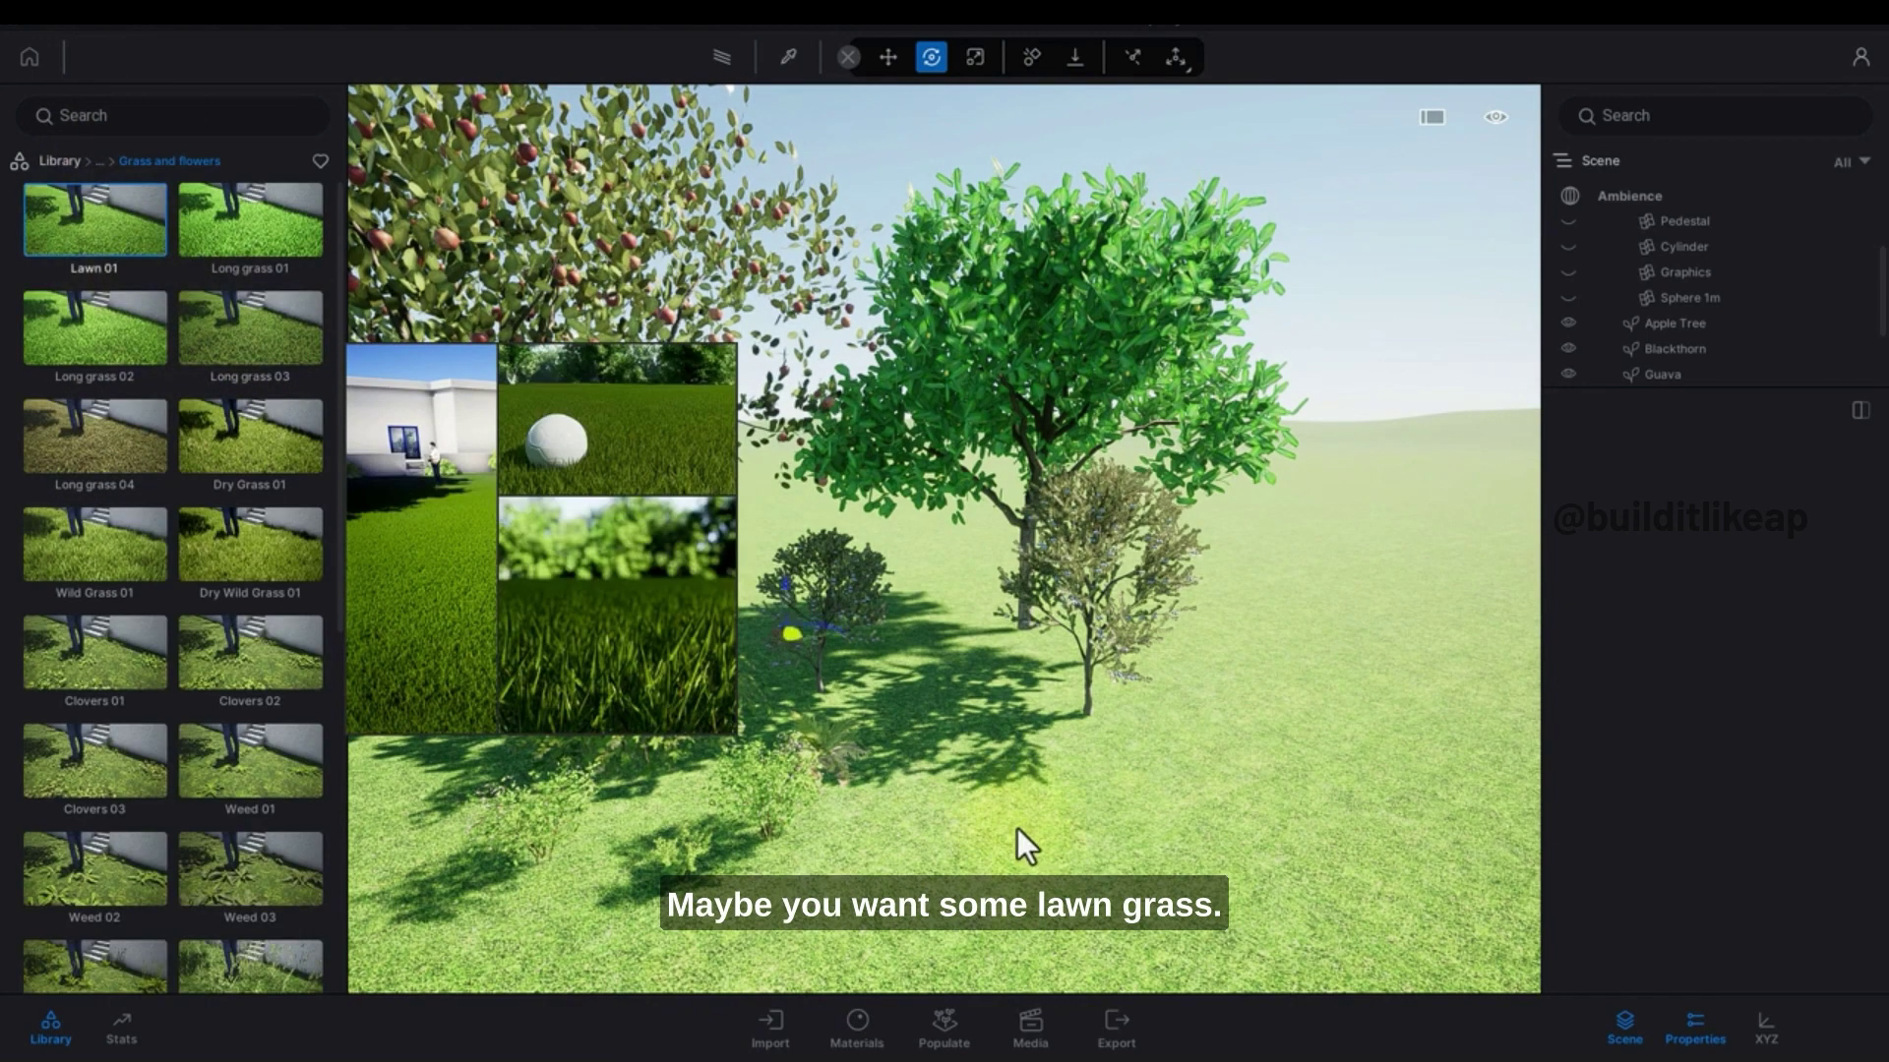
scroll(743, 882, "up", 3)
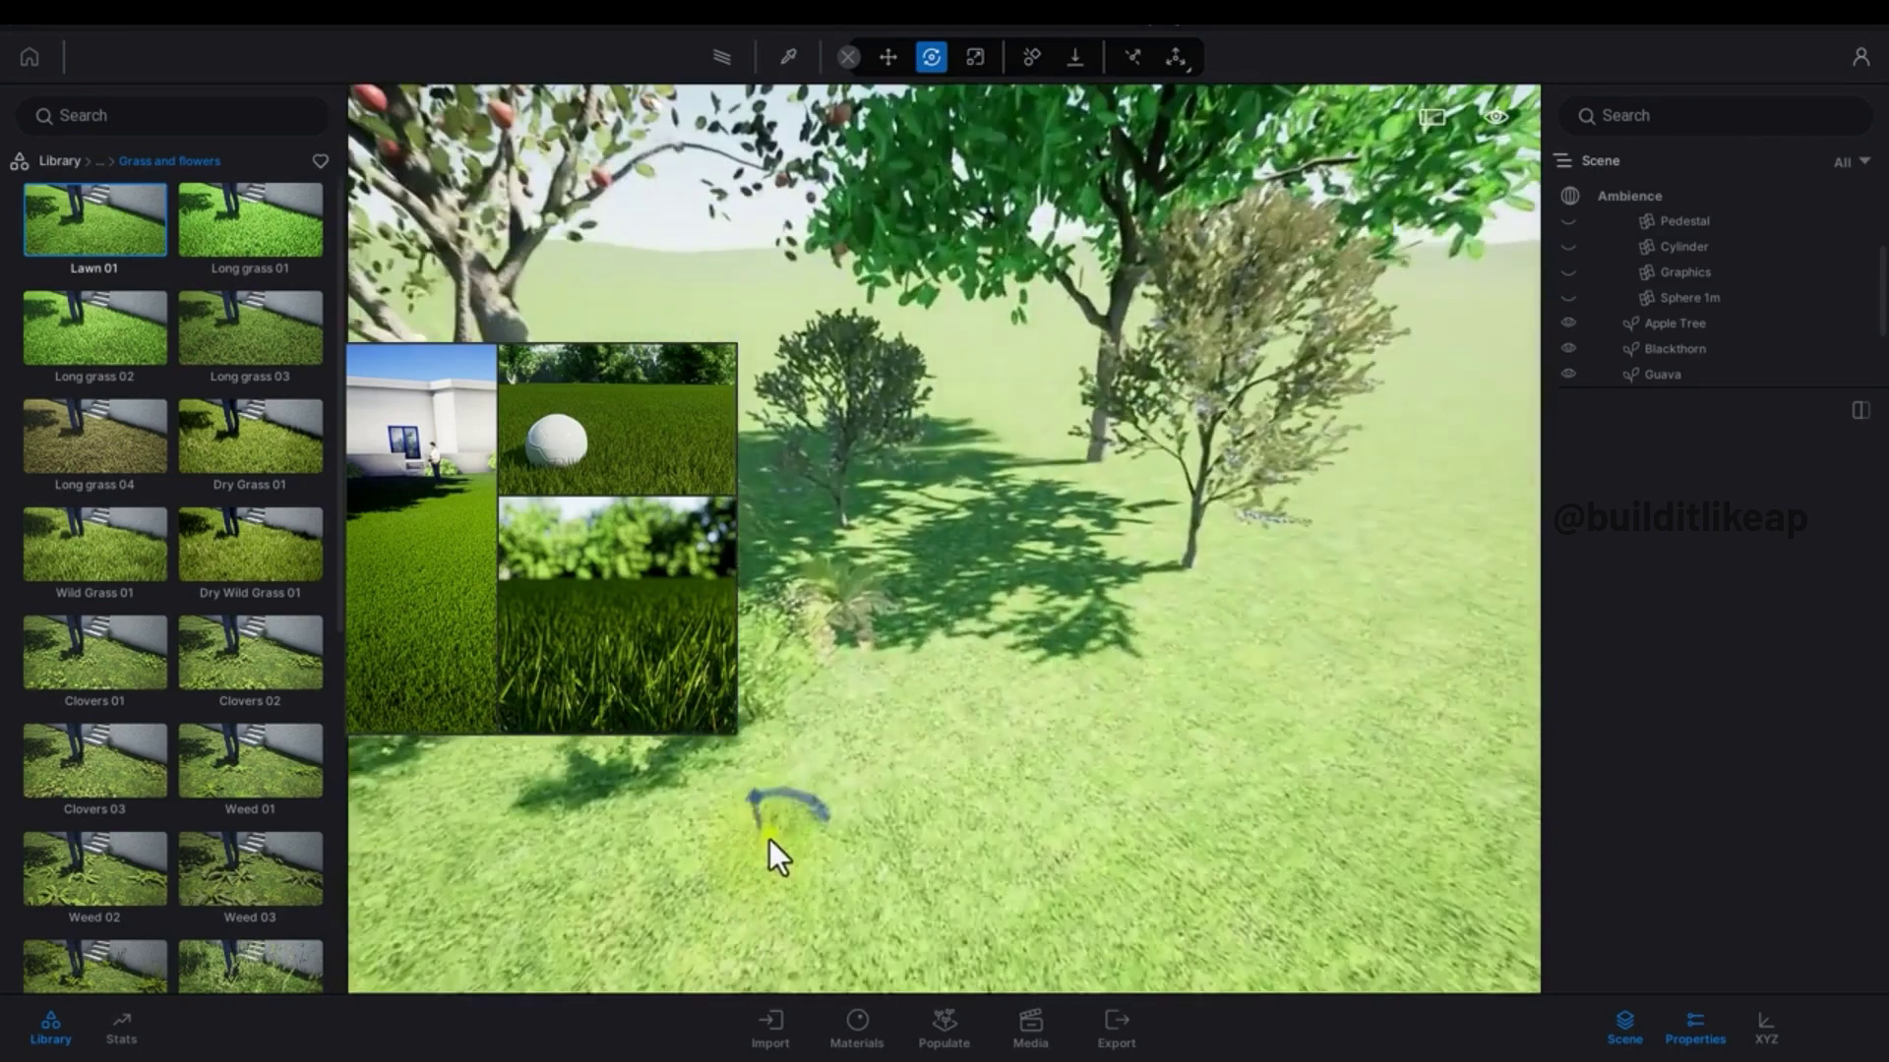
right_click_drag(770, 840, 835, 795)
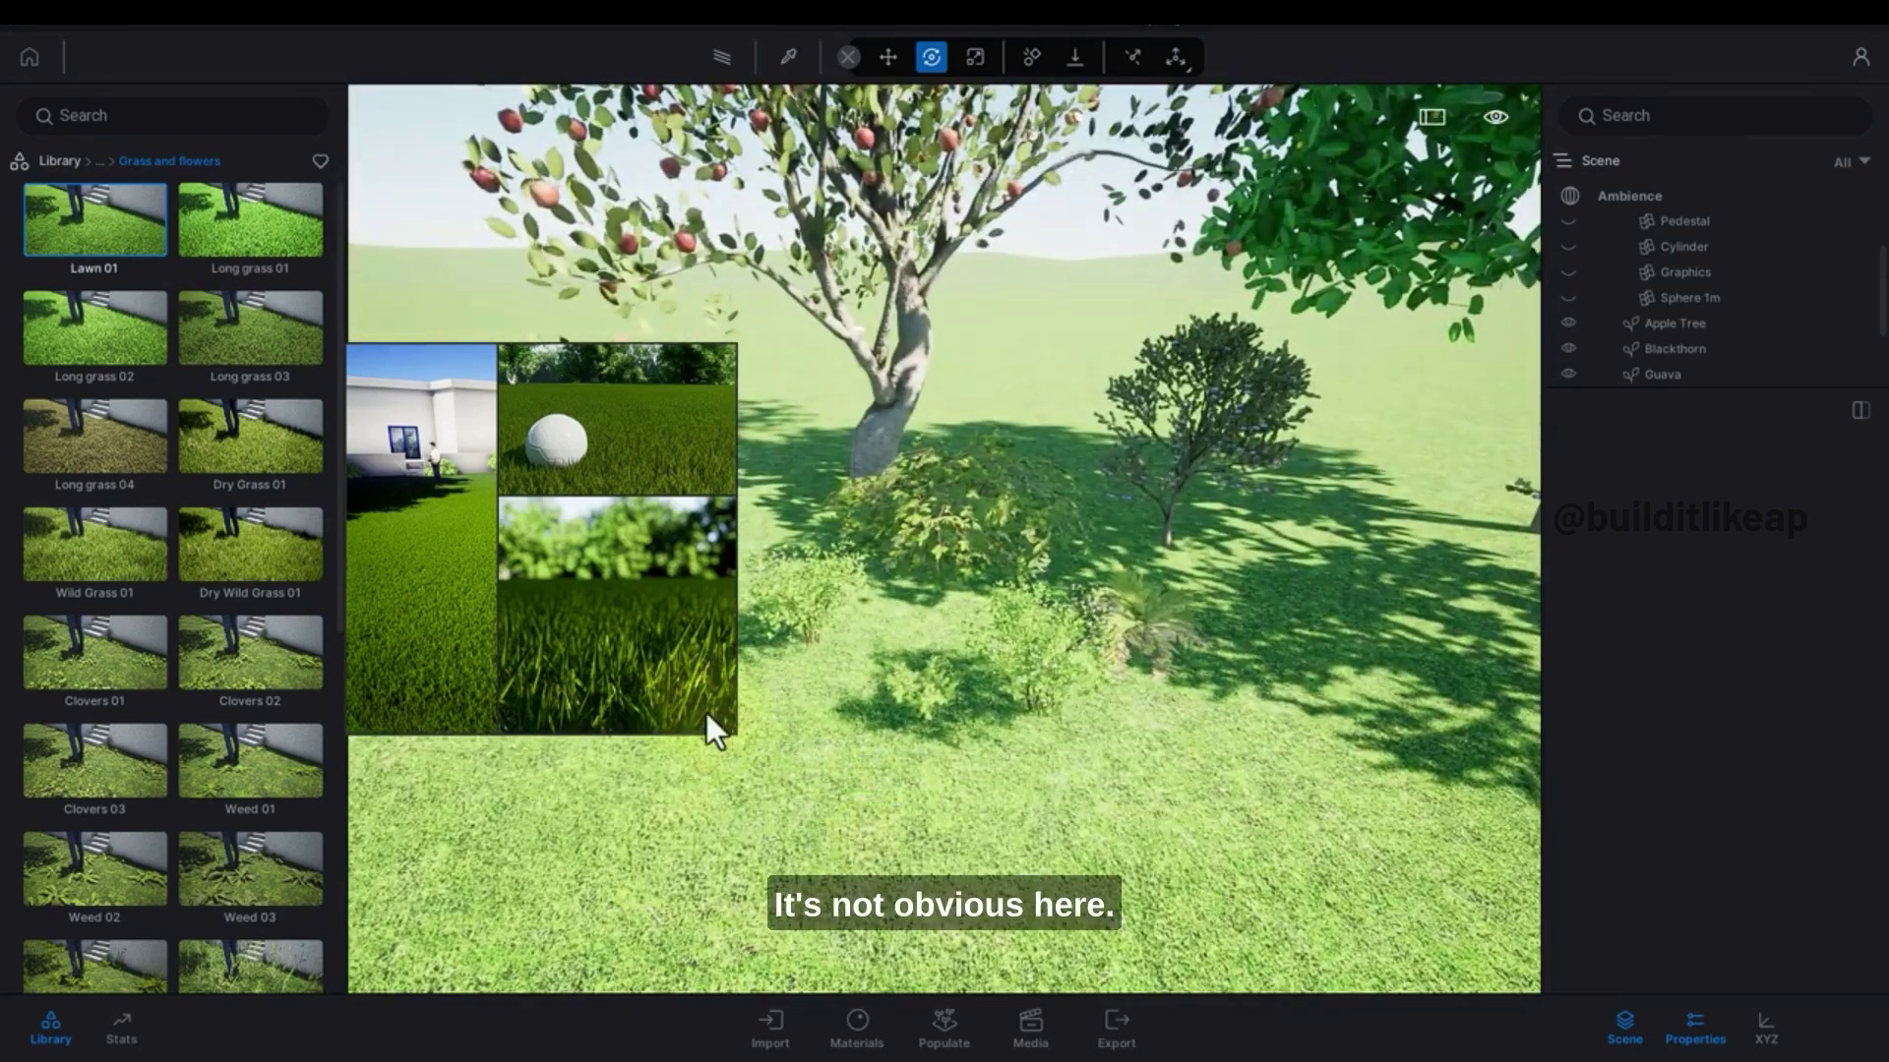
right_click_drag(706, 712, 922, 824)
Step: Sample the ground's grass material and open the Nature collection of ground materials in the library
key("t")
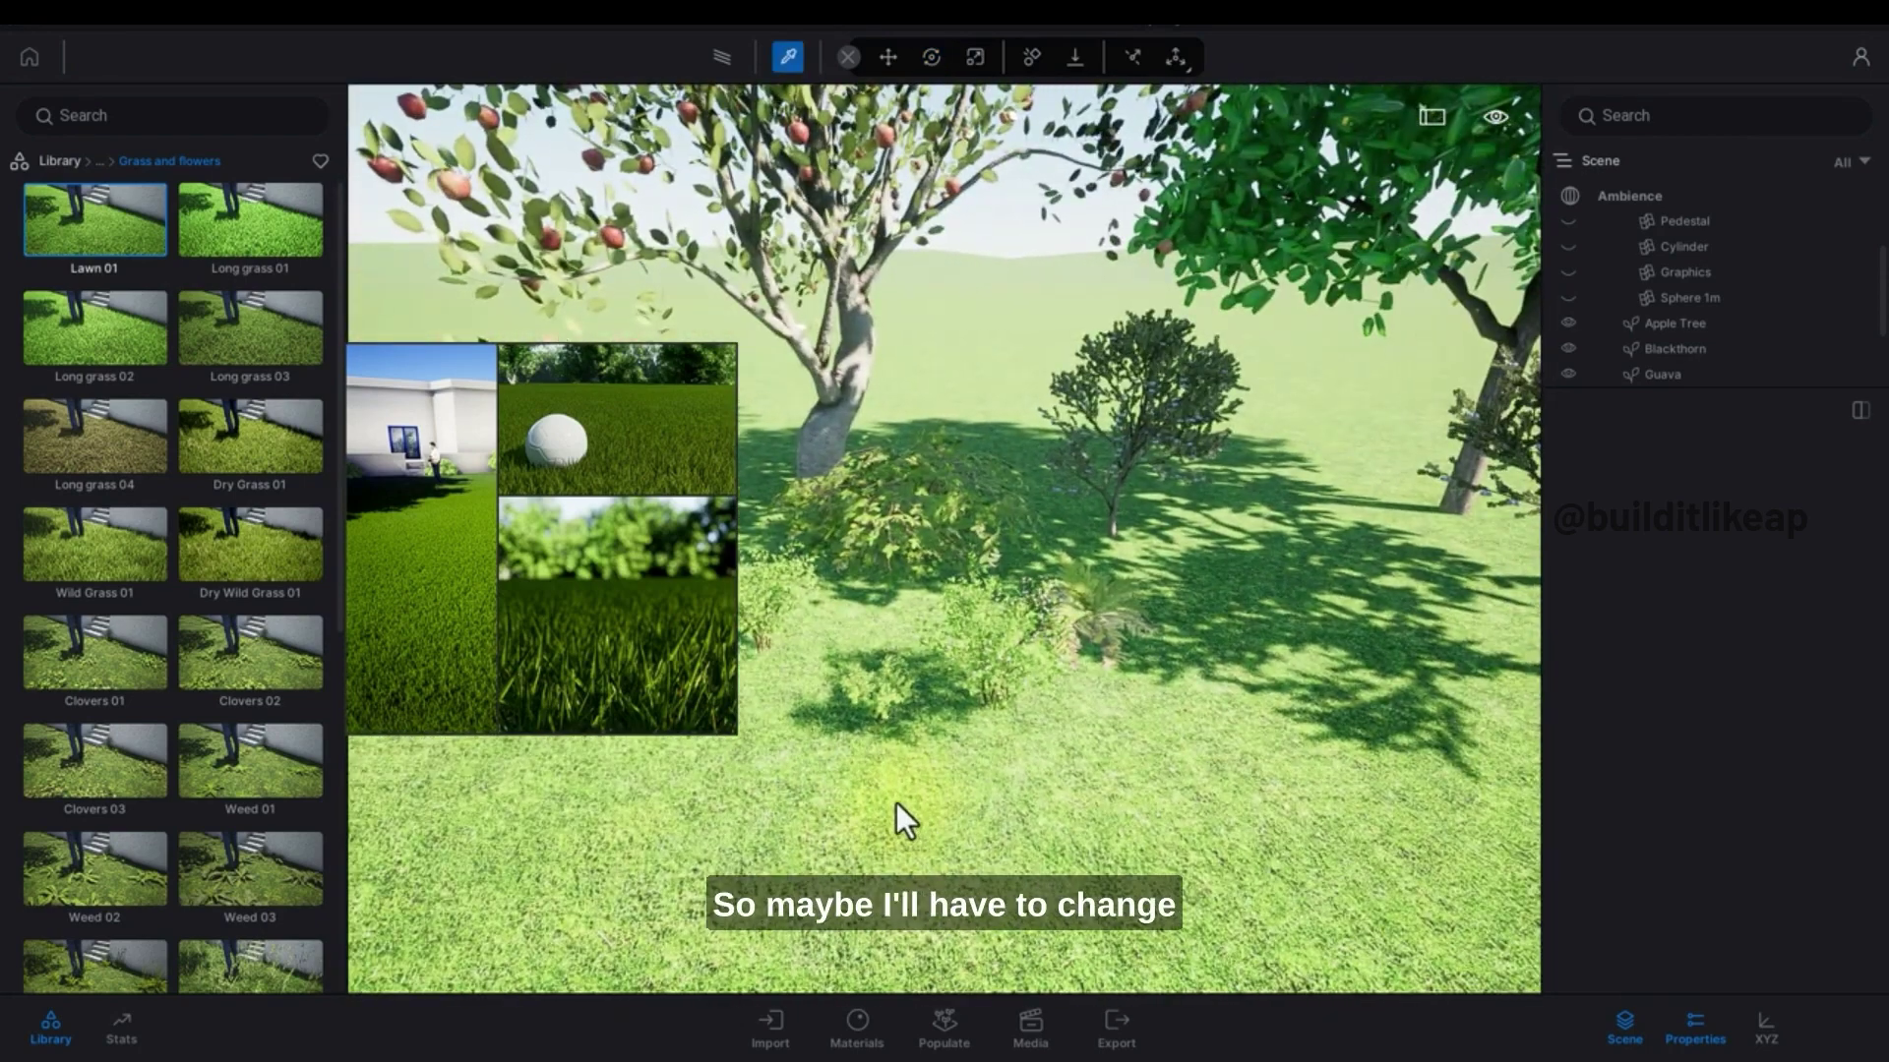
left_click(896, 803)
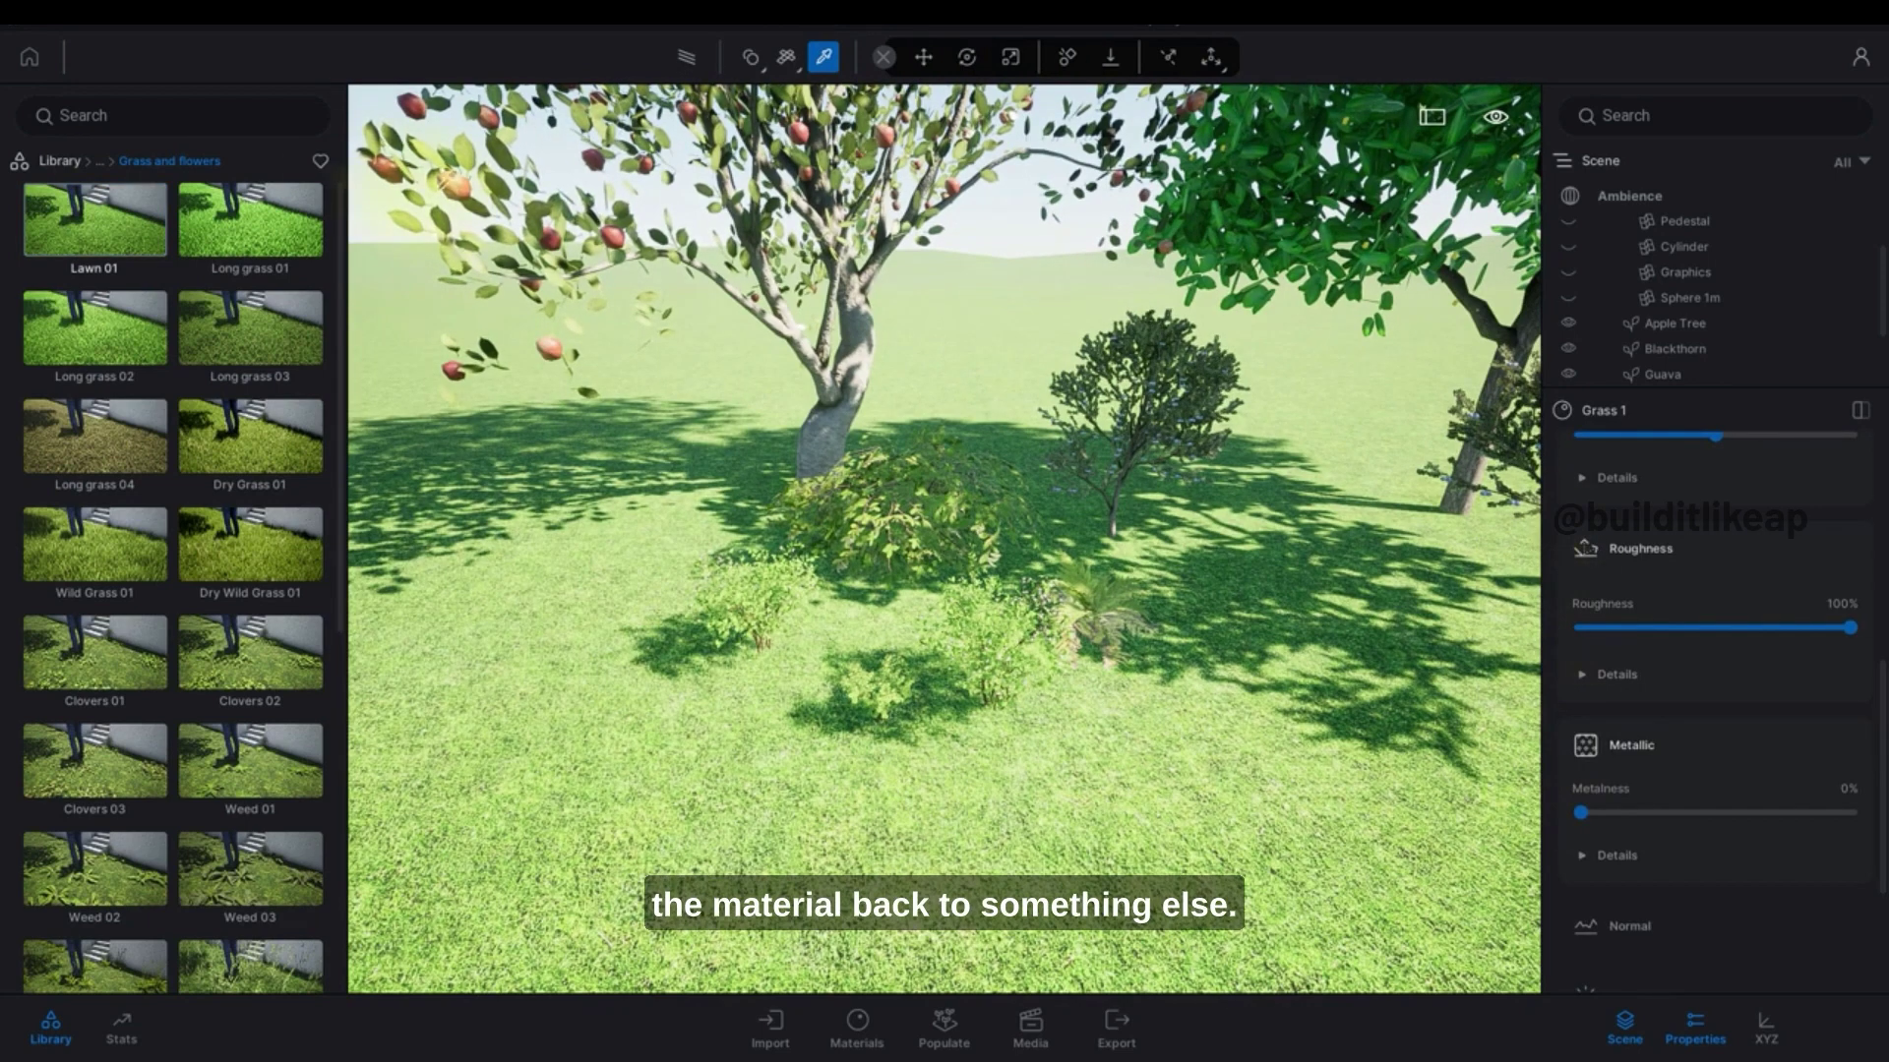
left_click(54, 163)
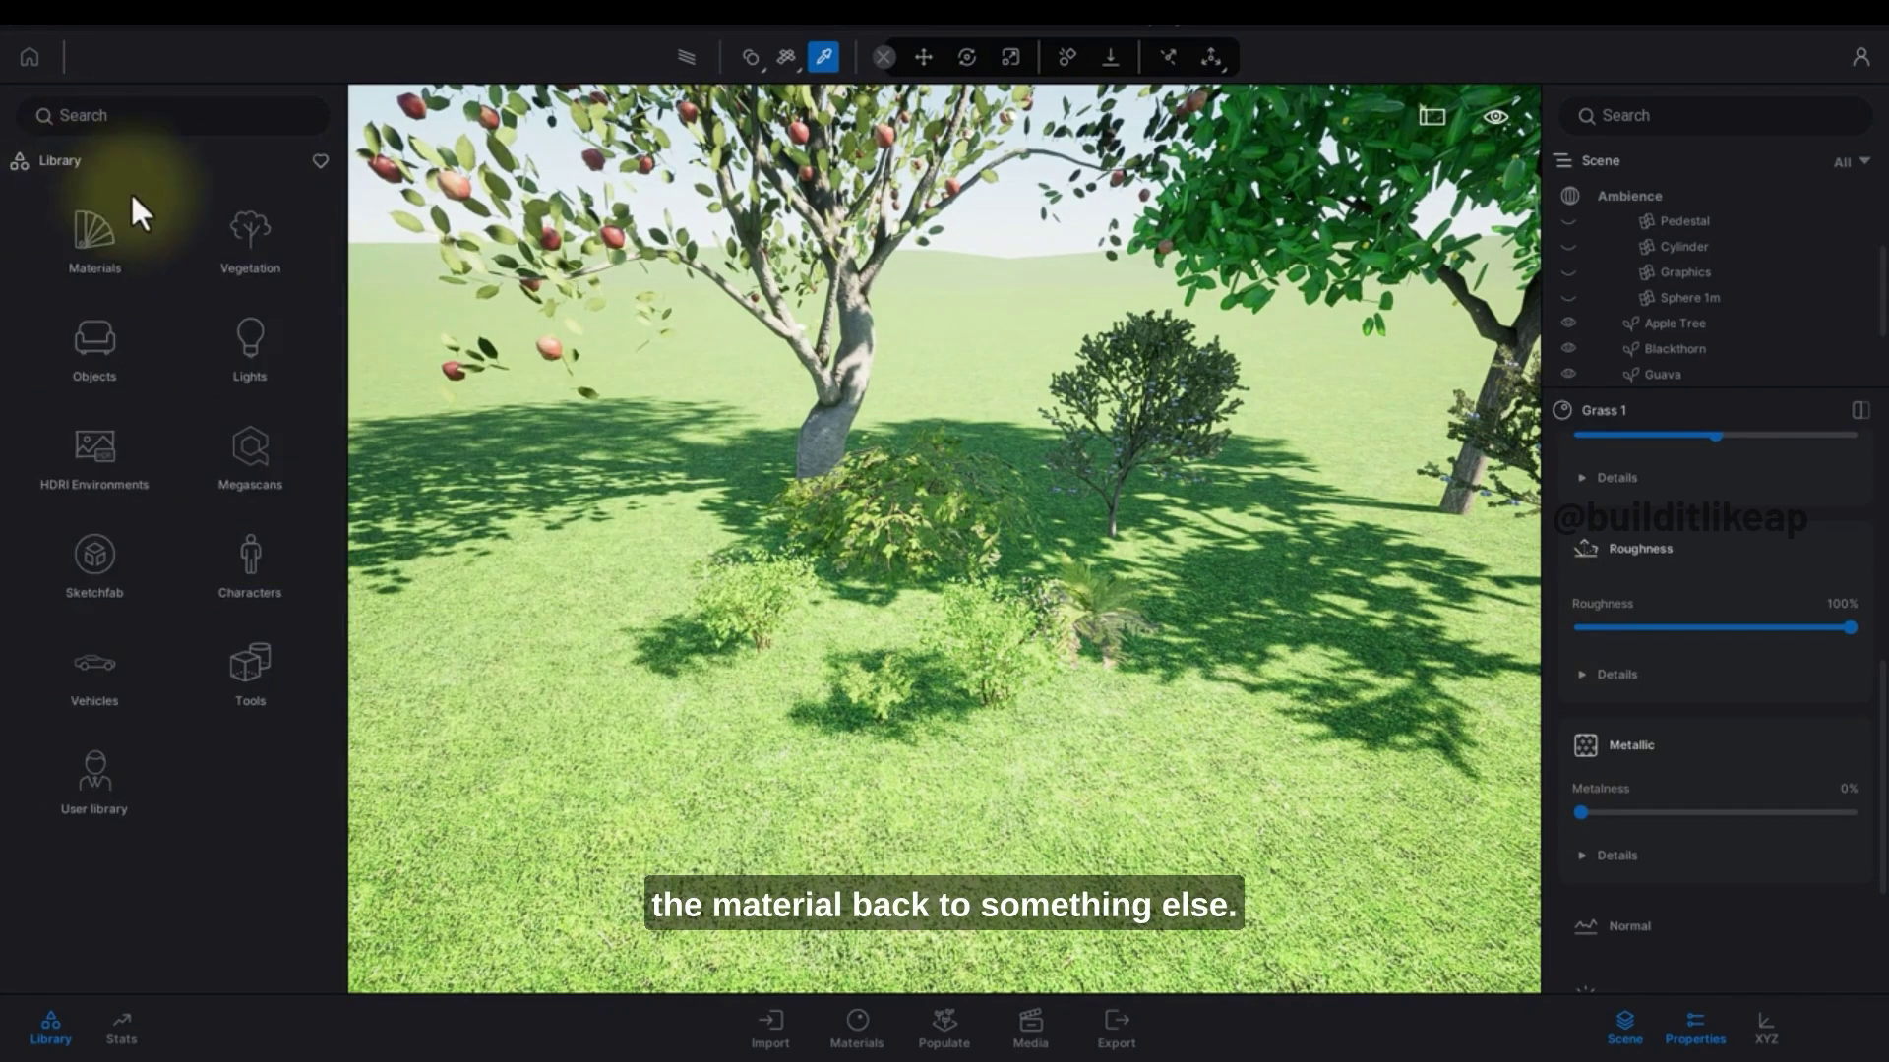
left_click(114, 261)
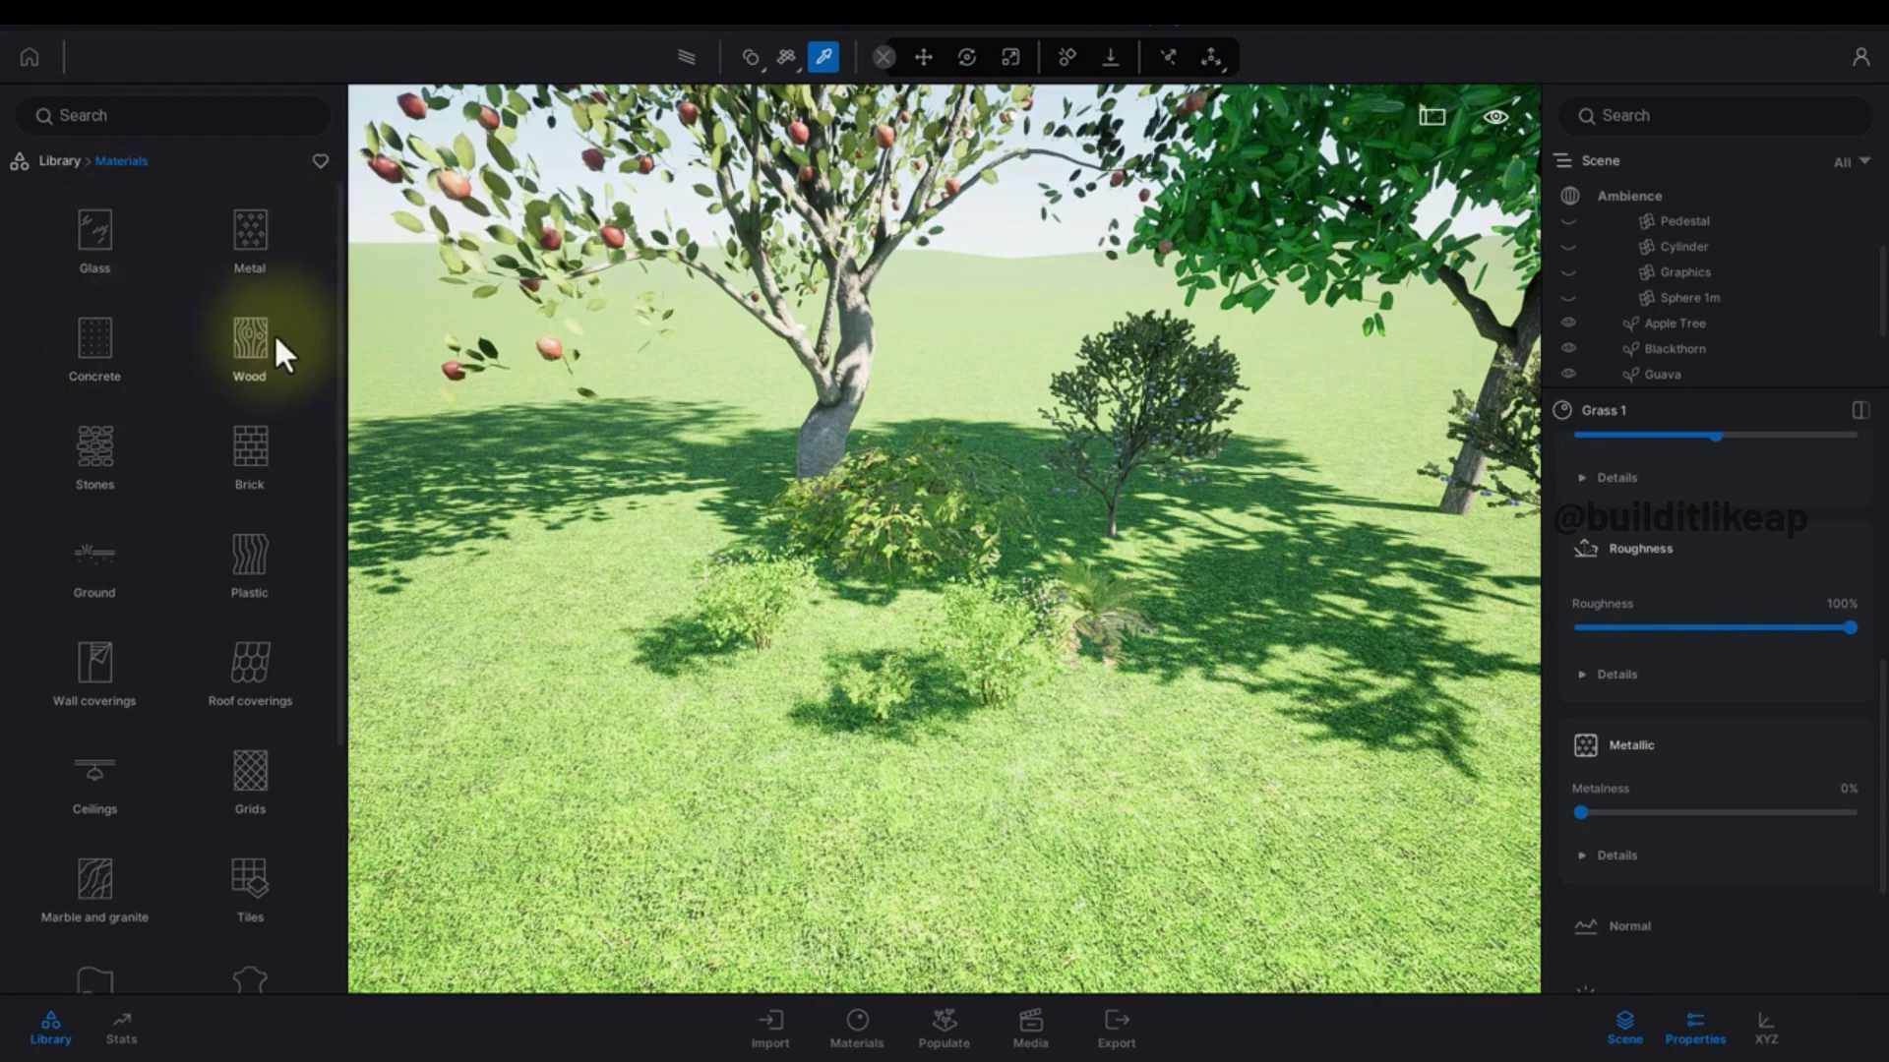
scroll(251, 356, "down", 3)
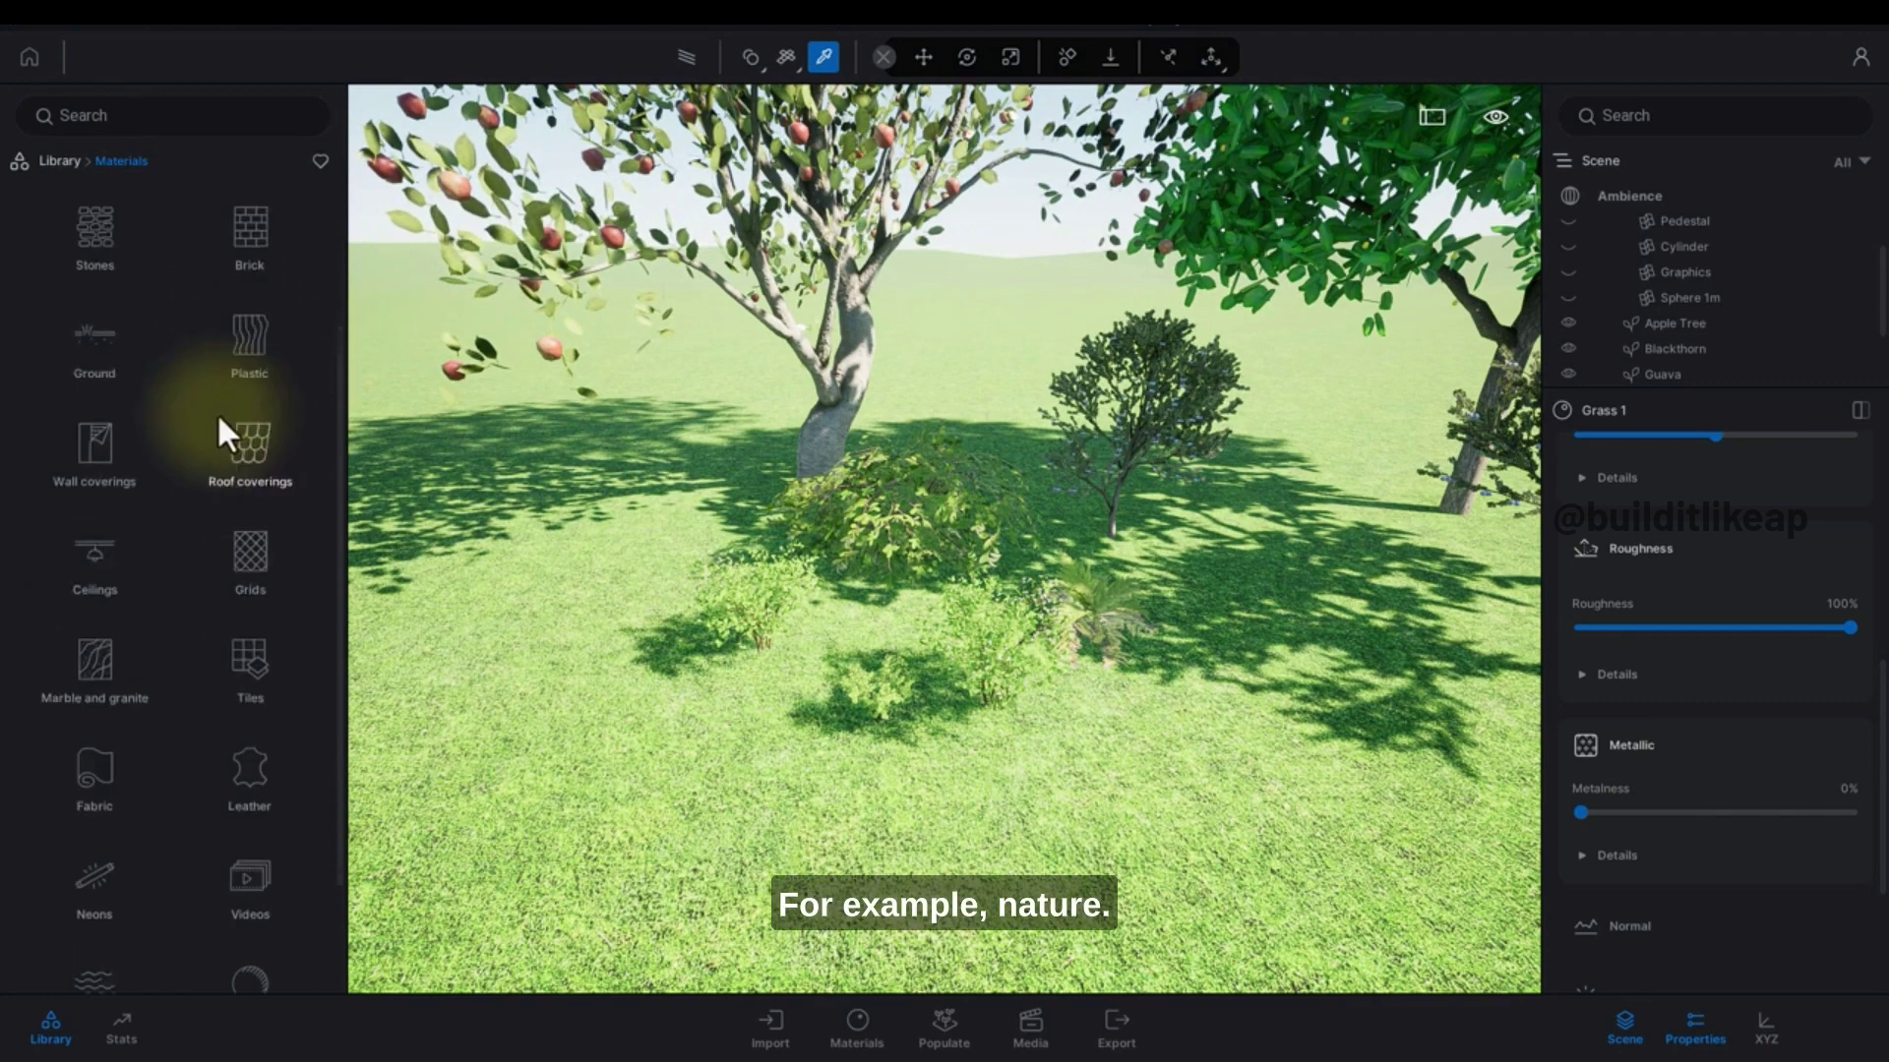
left_click(99, 372)
left_click(92, 234)
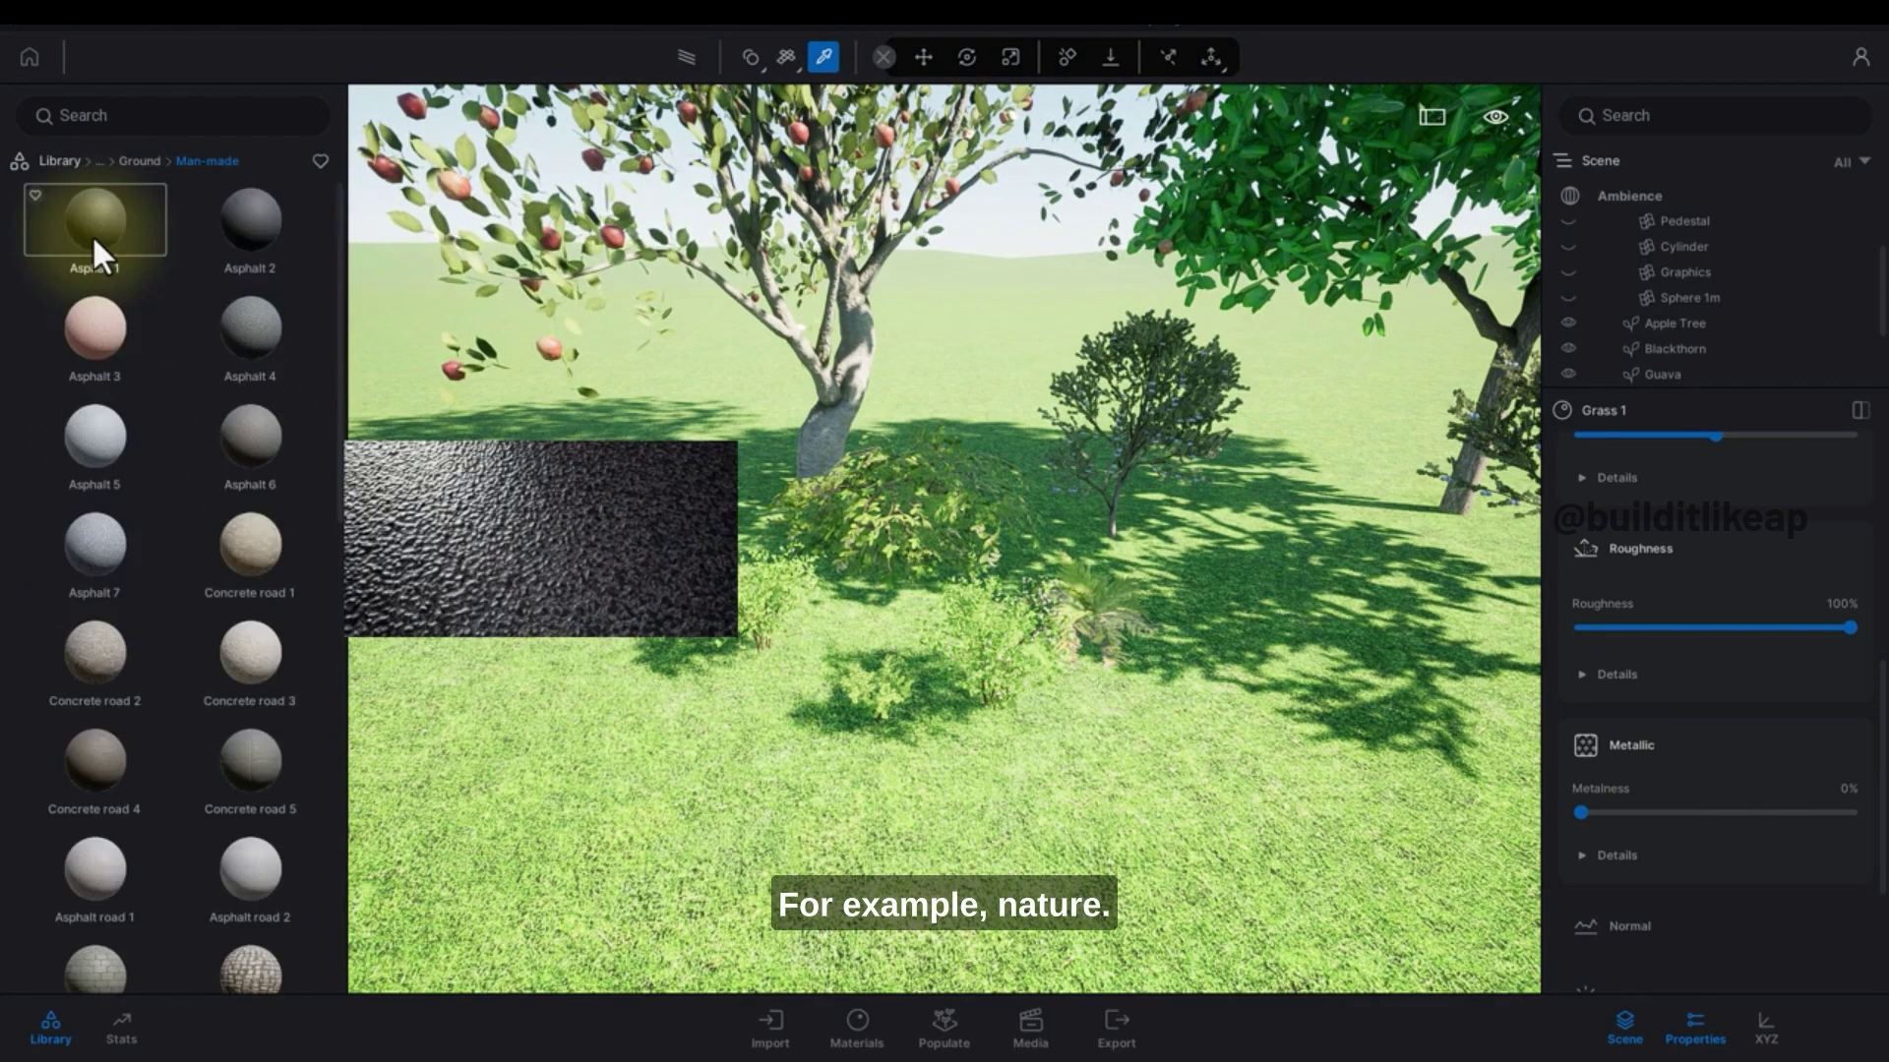
left_click(148, 161)
left_click(252, 246)
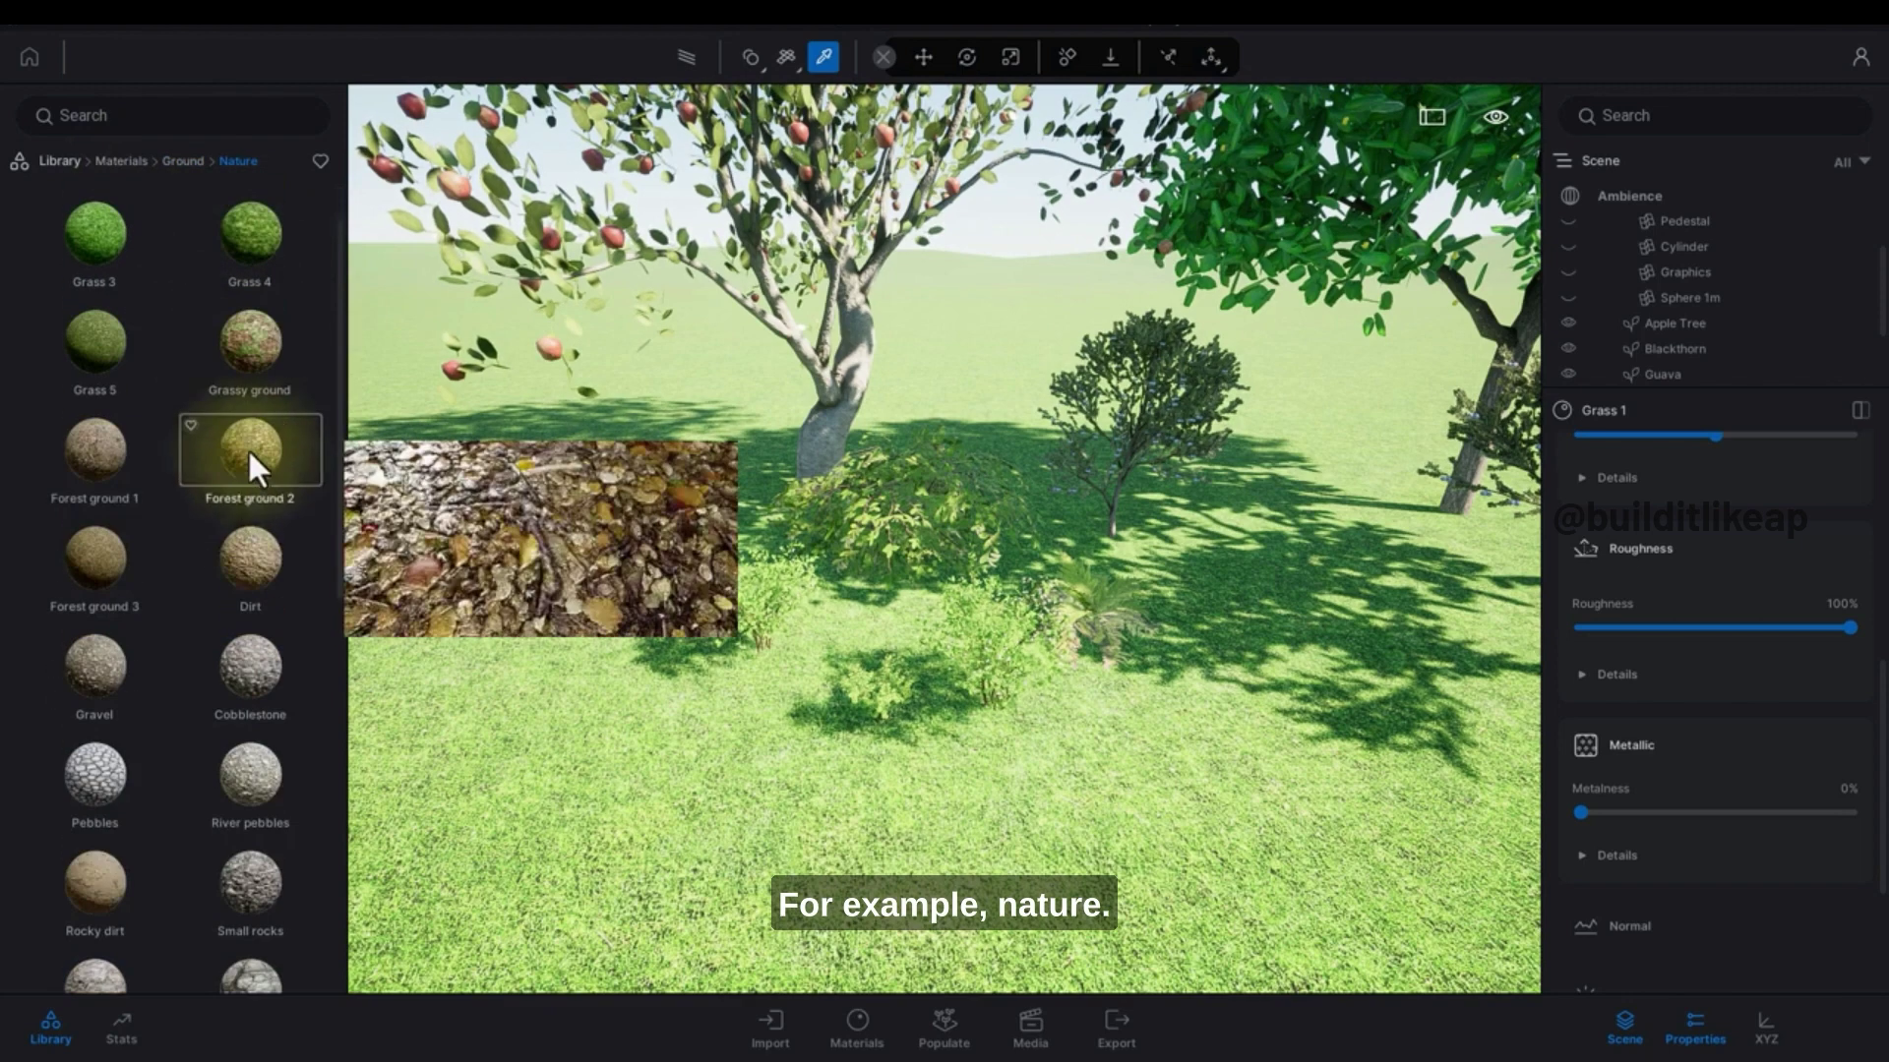
Step: Try the Dirt and Cobblestone materials on the ground
left_click_drag(256, 557, 588, 866)
right_click_drag(681, 769, 667, 764)
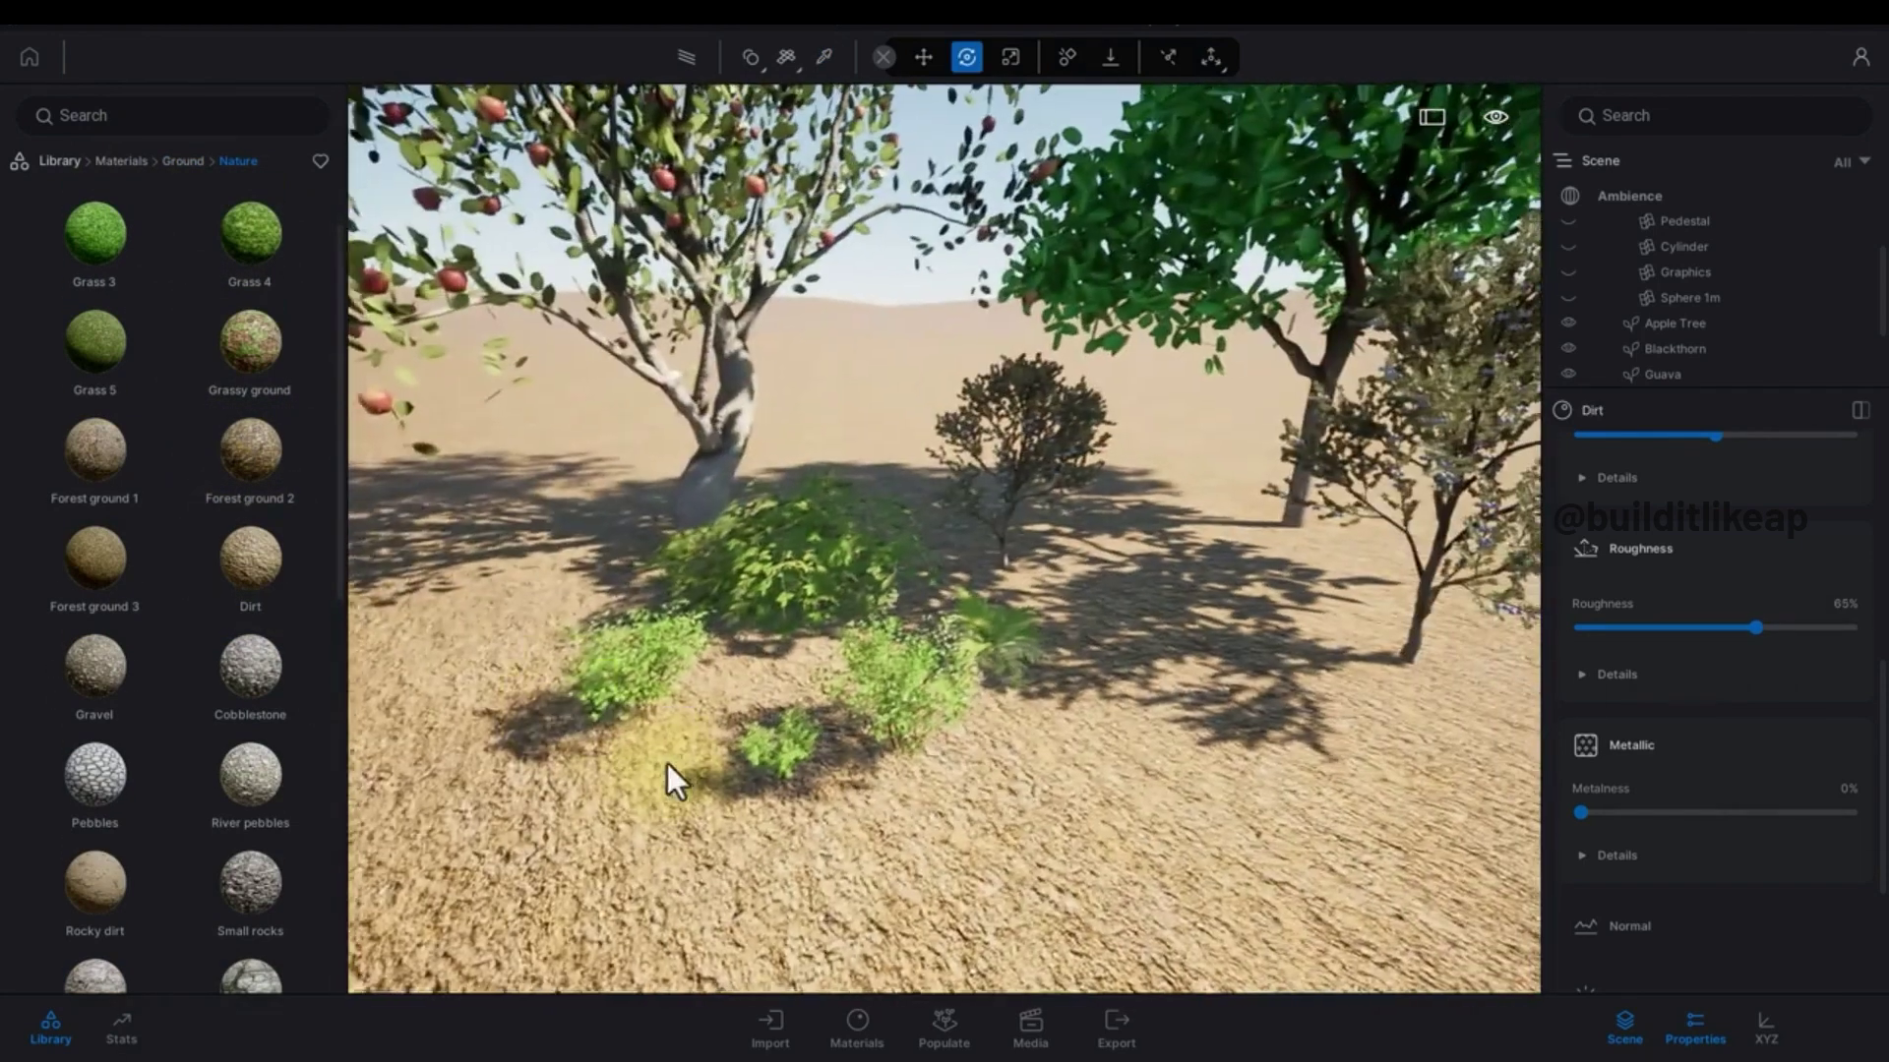
left_click_drag(258, 673, 665, 869)
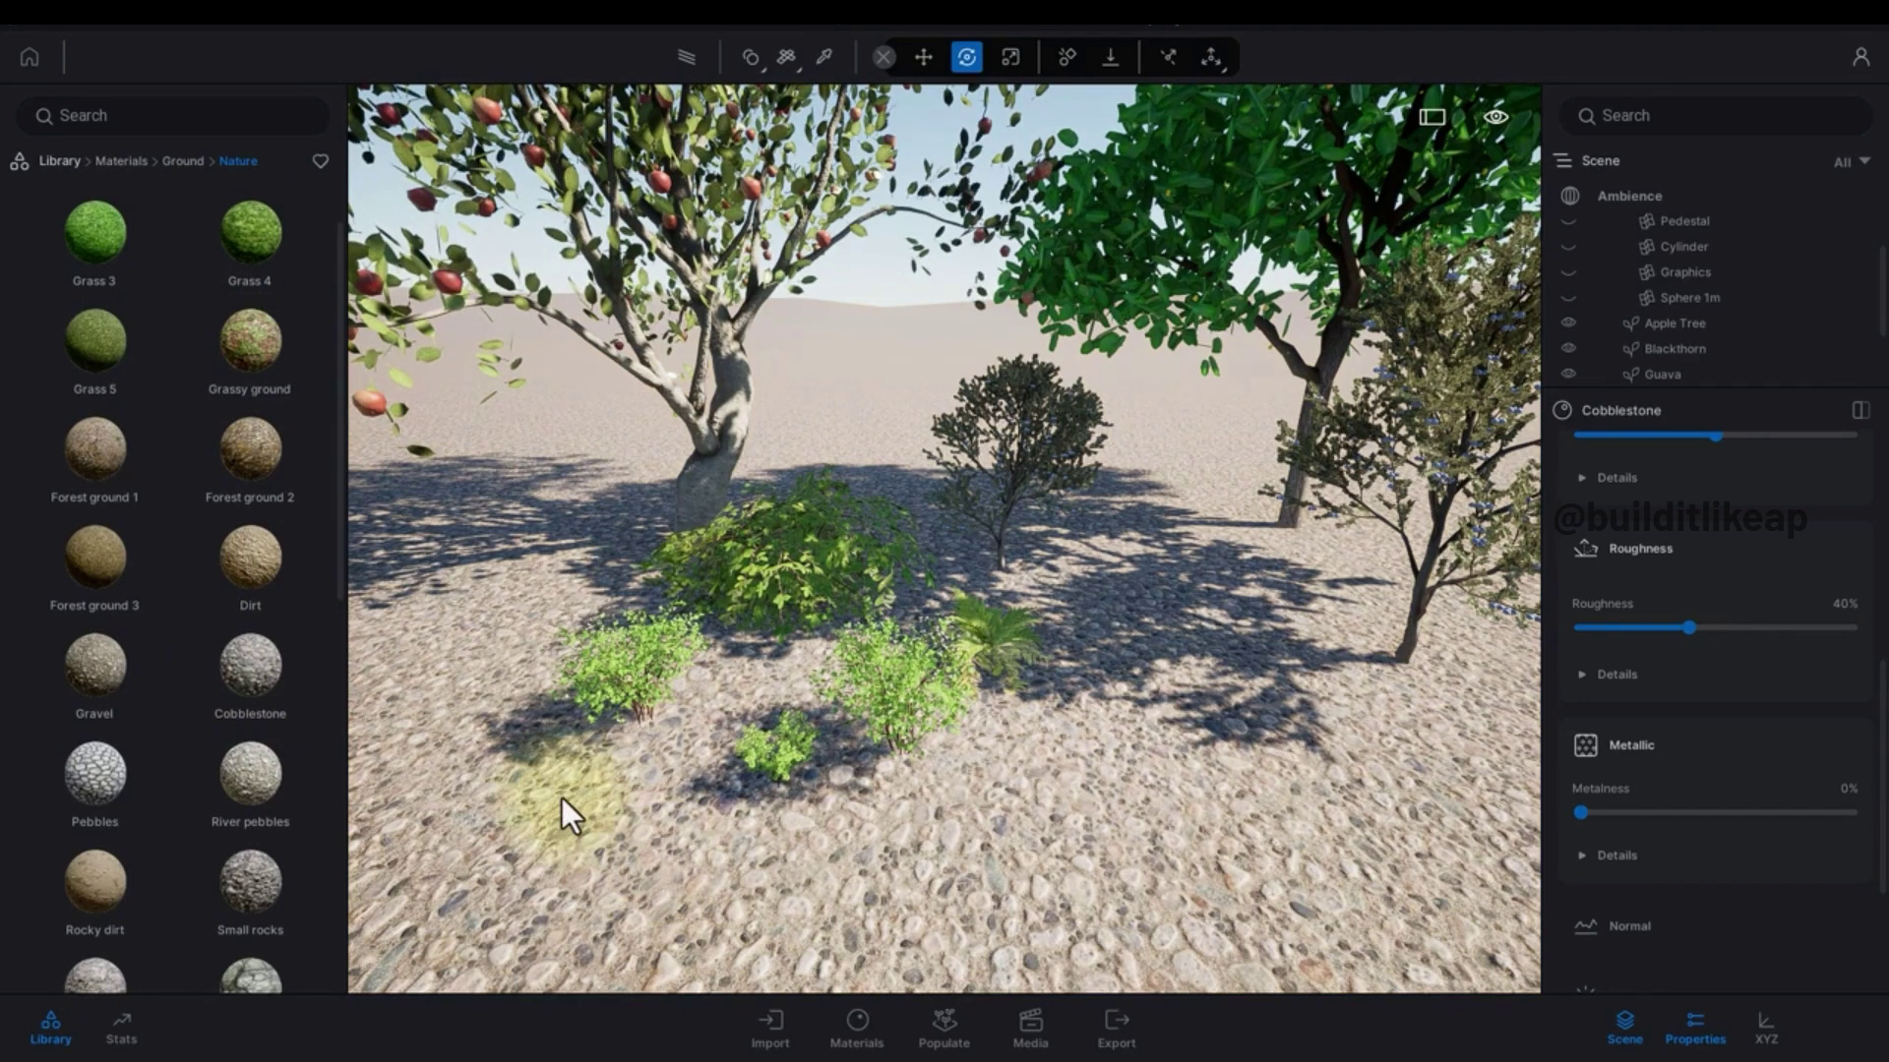
Step: Apply the Desert sand material to the ground
scroll(562, 799, "down", 3)
scroll(171, 777, "down", 3)
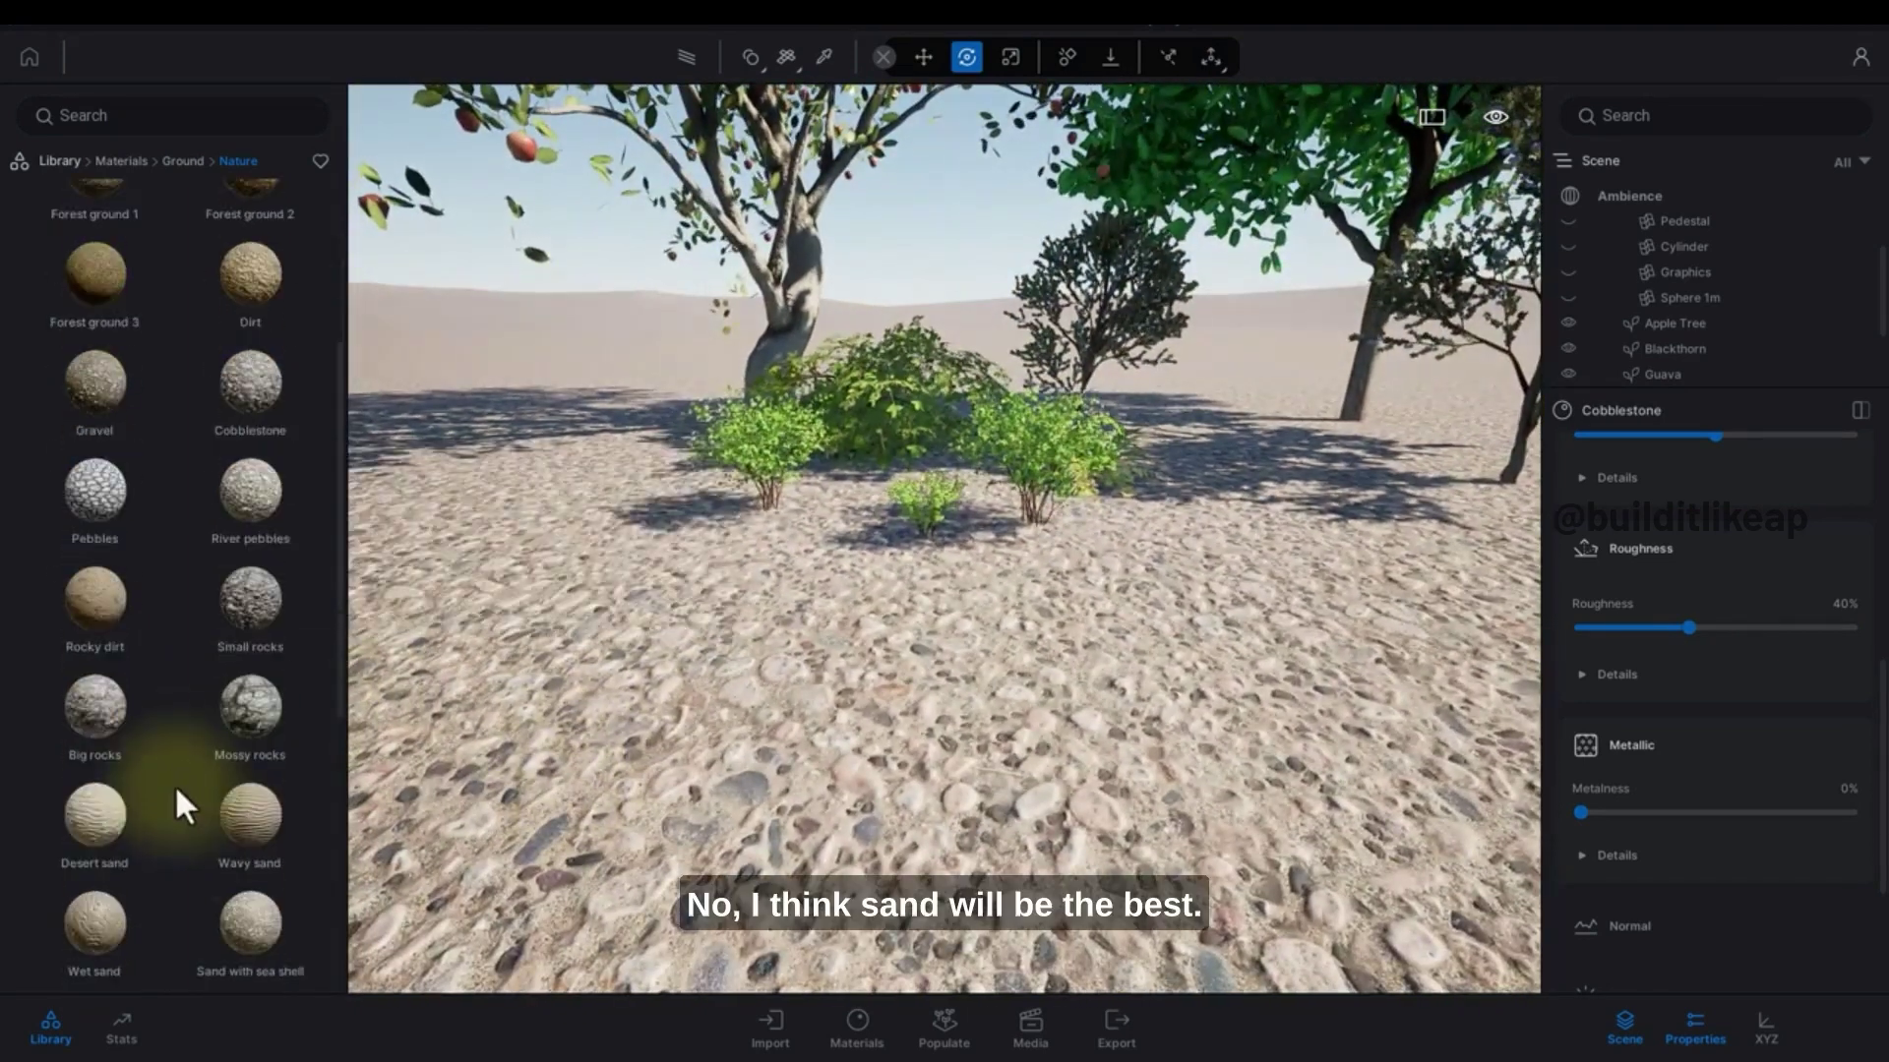
scroll(174, 783, "down", 2)
left_click_drag(179, 697, 558, 777)
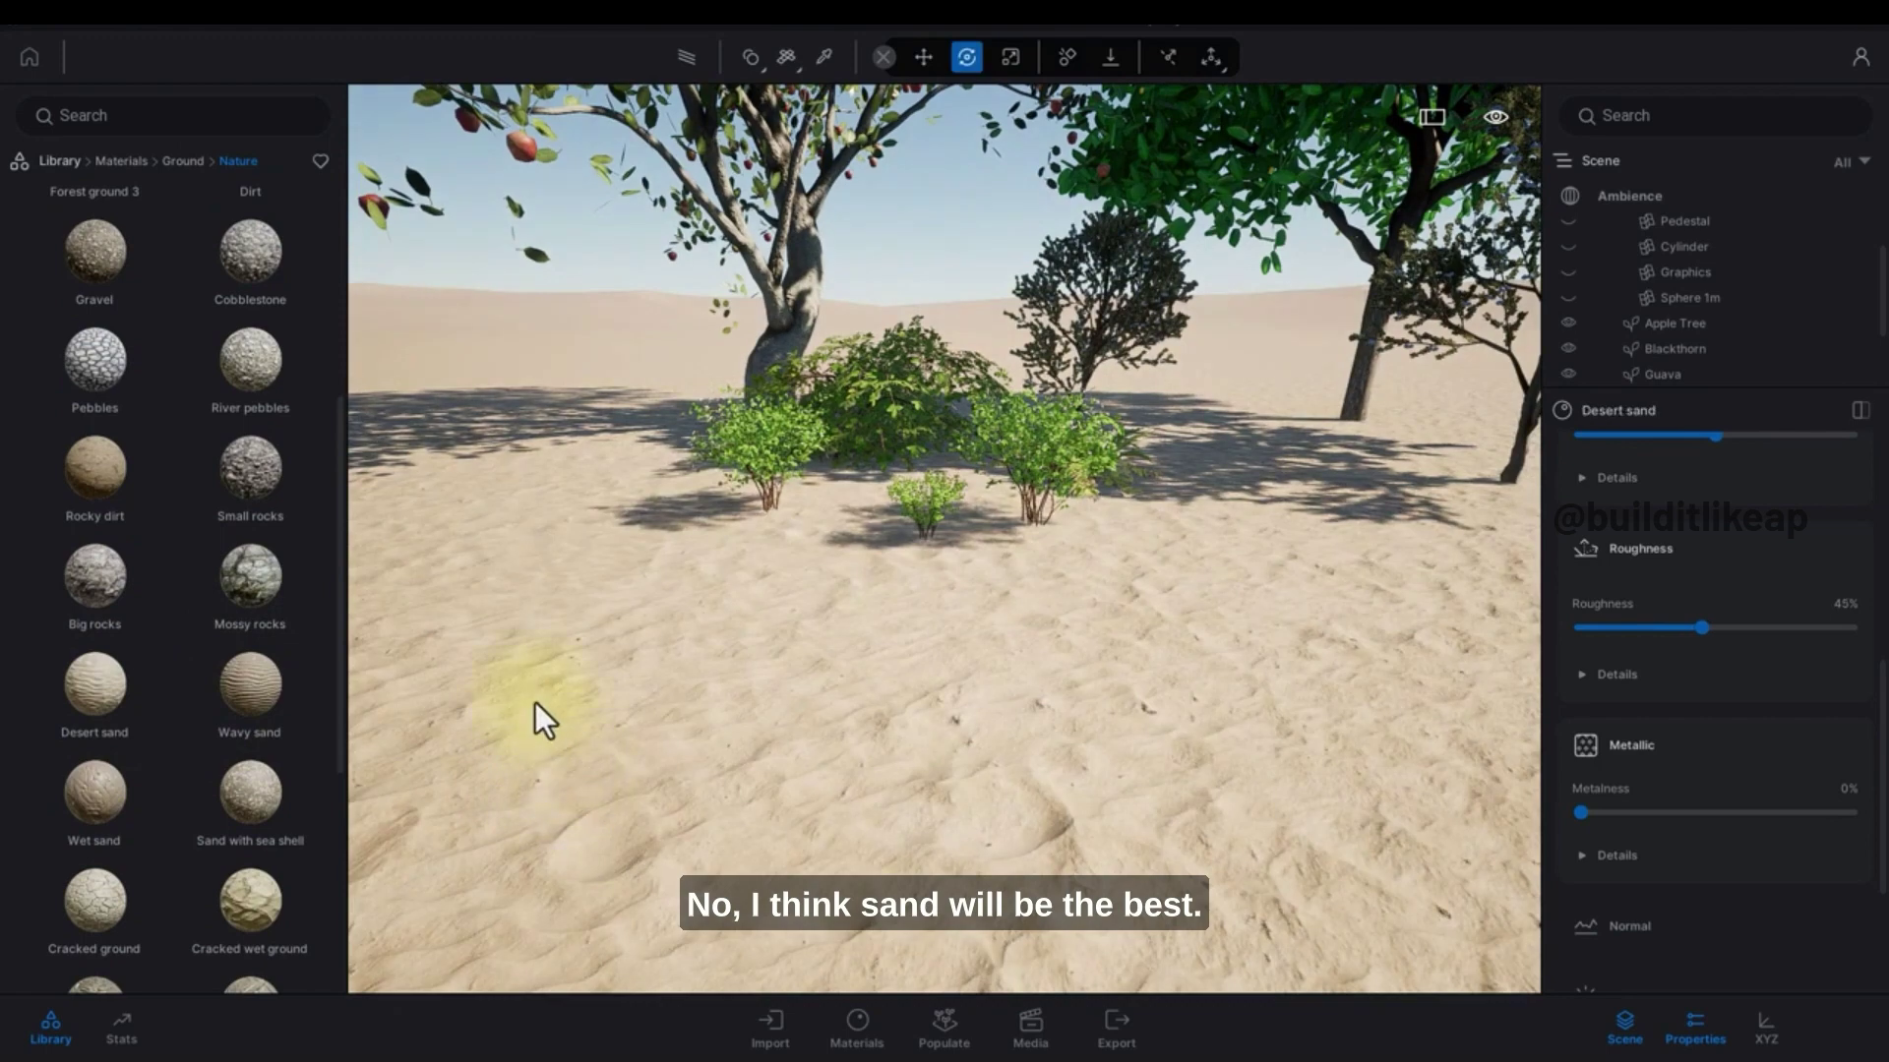
Step: Place Lawn 01 and Long grass 01 patches on the sand in front of the bushes and pick Long grass 02 from the library
left_click(60, 161)
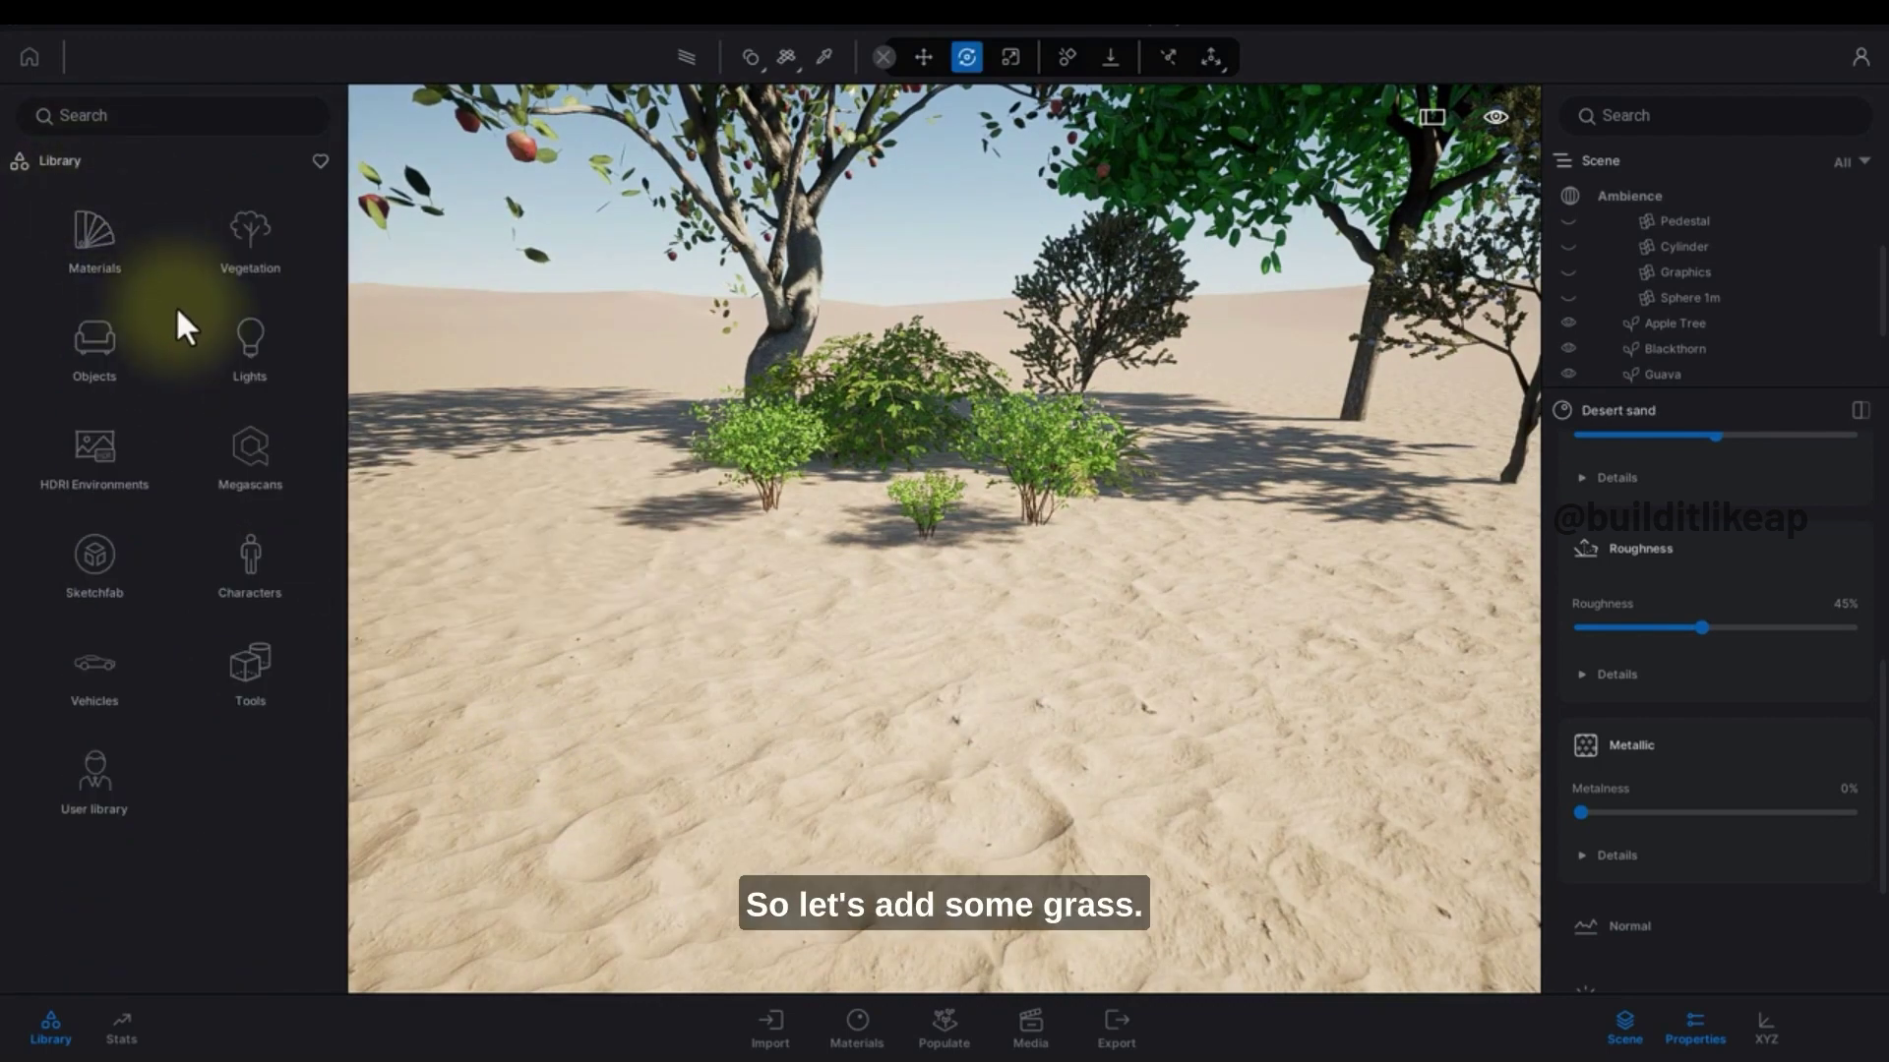
left_click(228, 248)
left_click(163, 434)
mouse_move(124, 264)
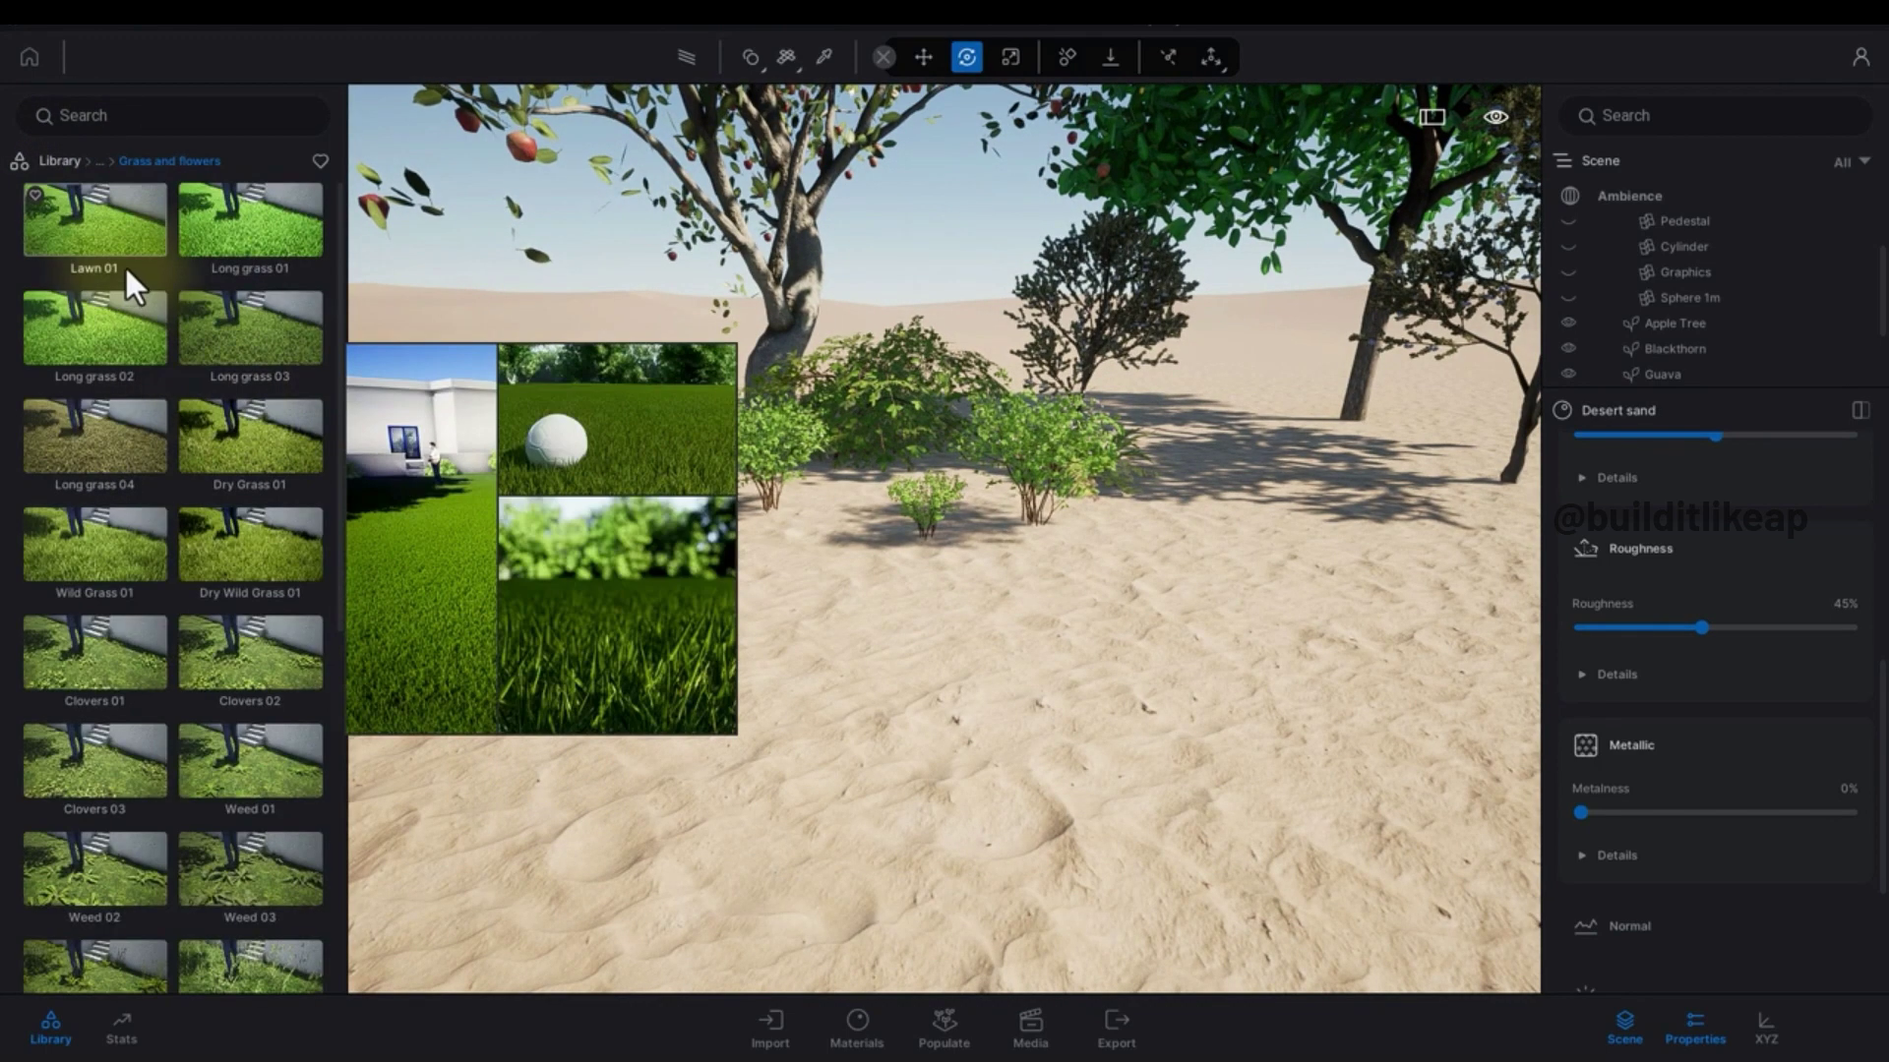
left_click_drag(151, 239, 404, 344)
left_click_drag(275, 242, 623, 710)
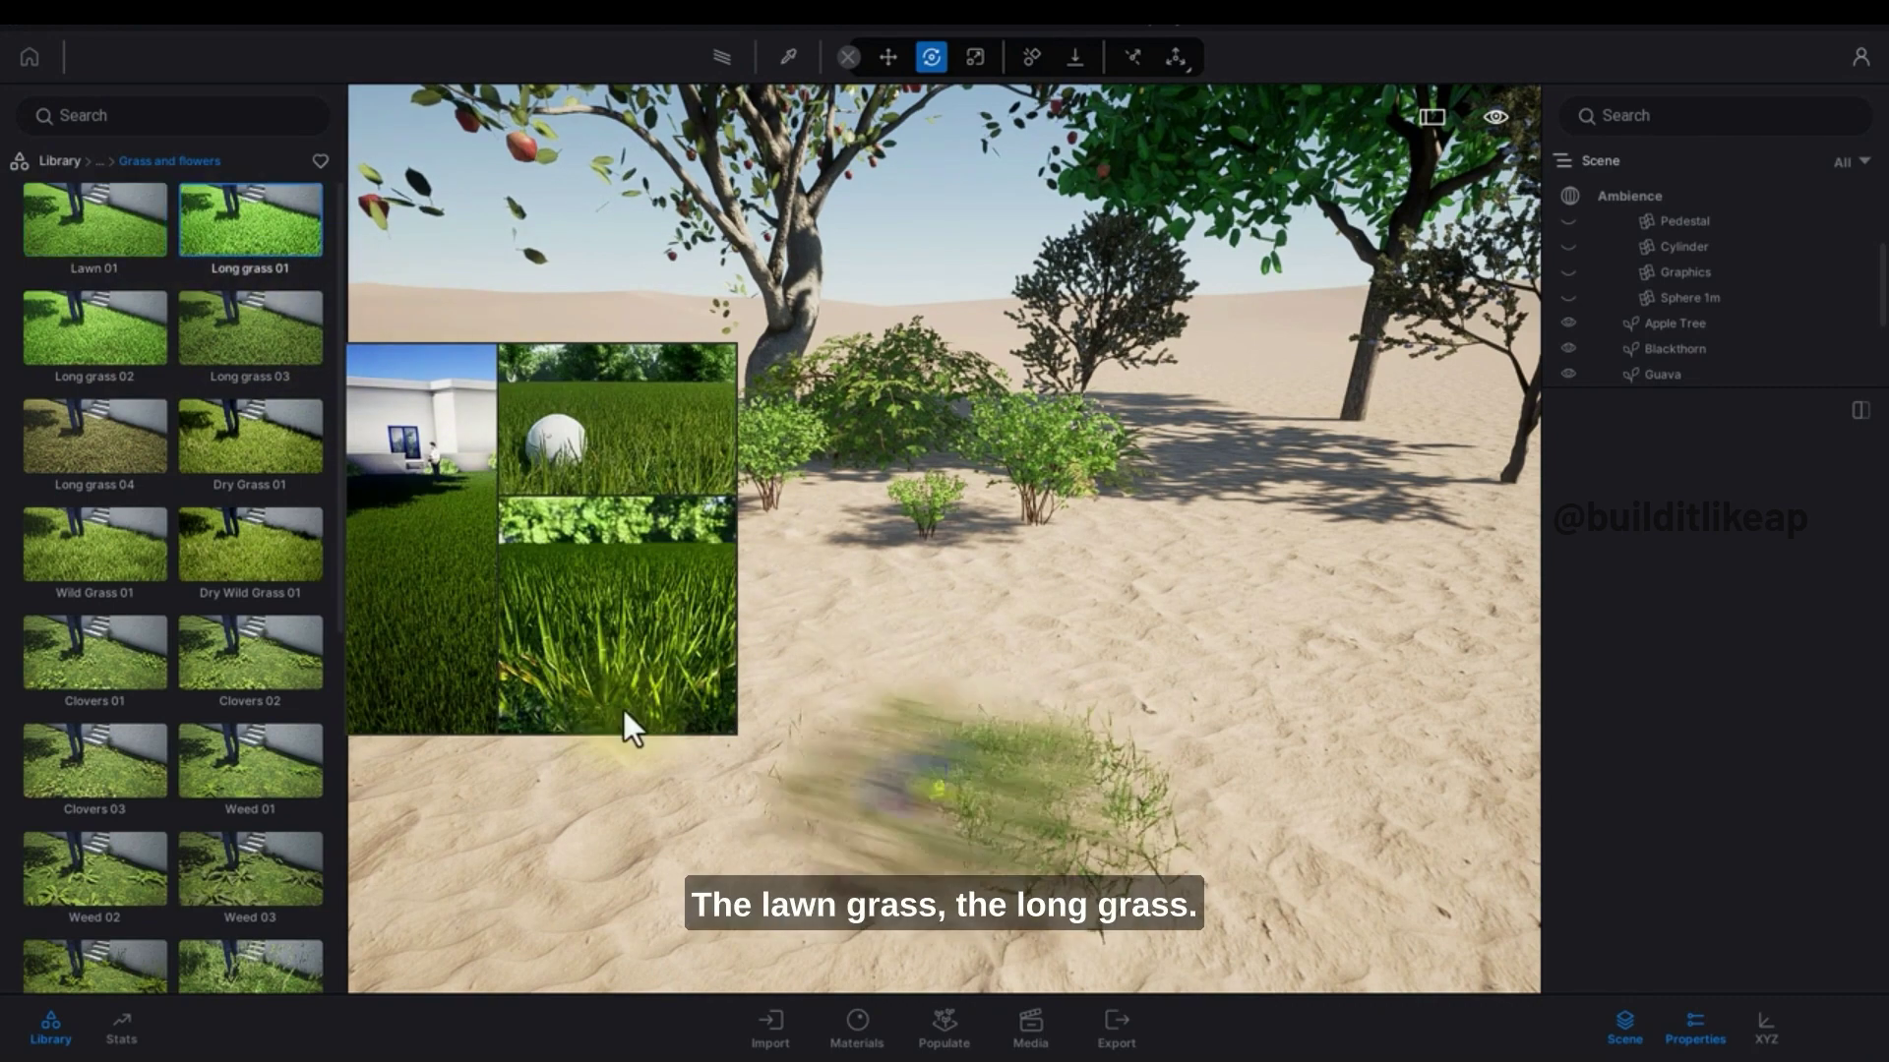
left_click(138, 359)
scroll(275, 472, "down", 1)
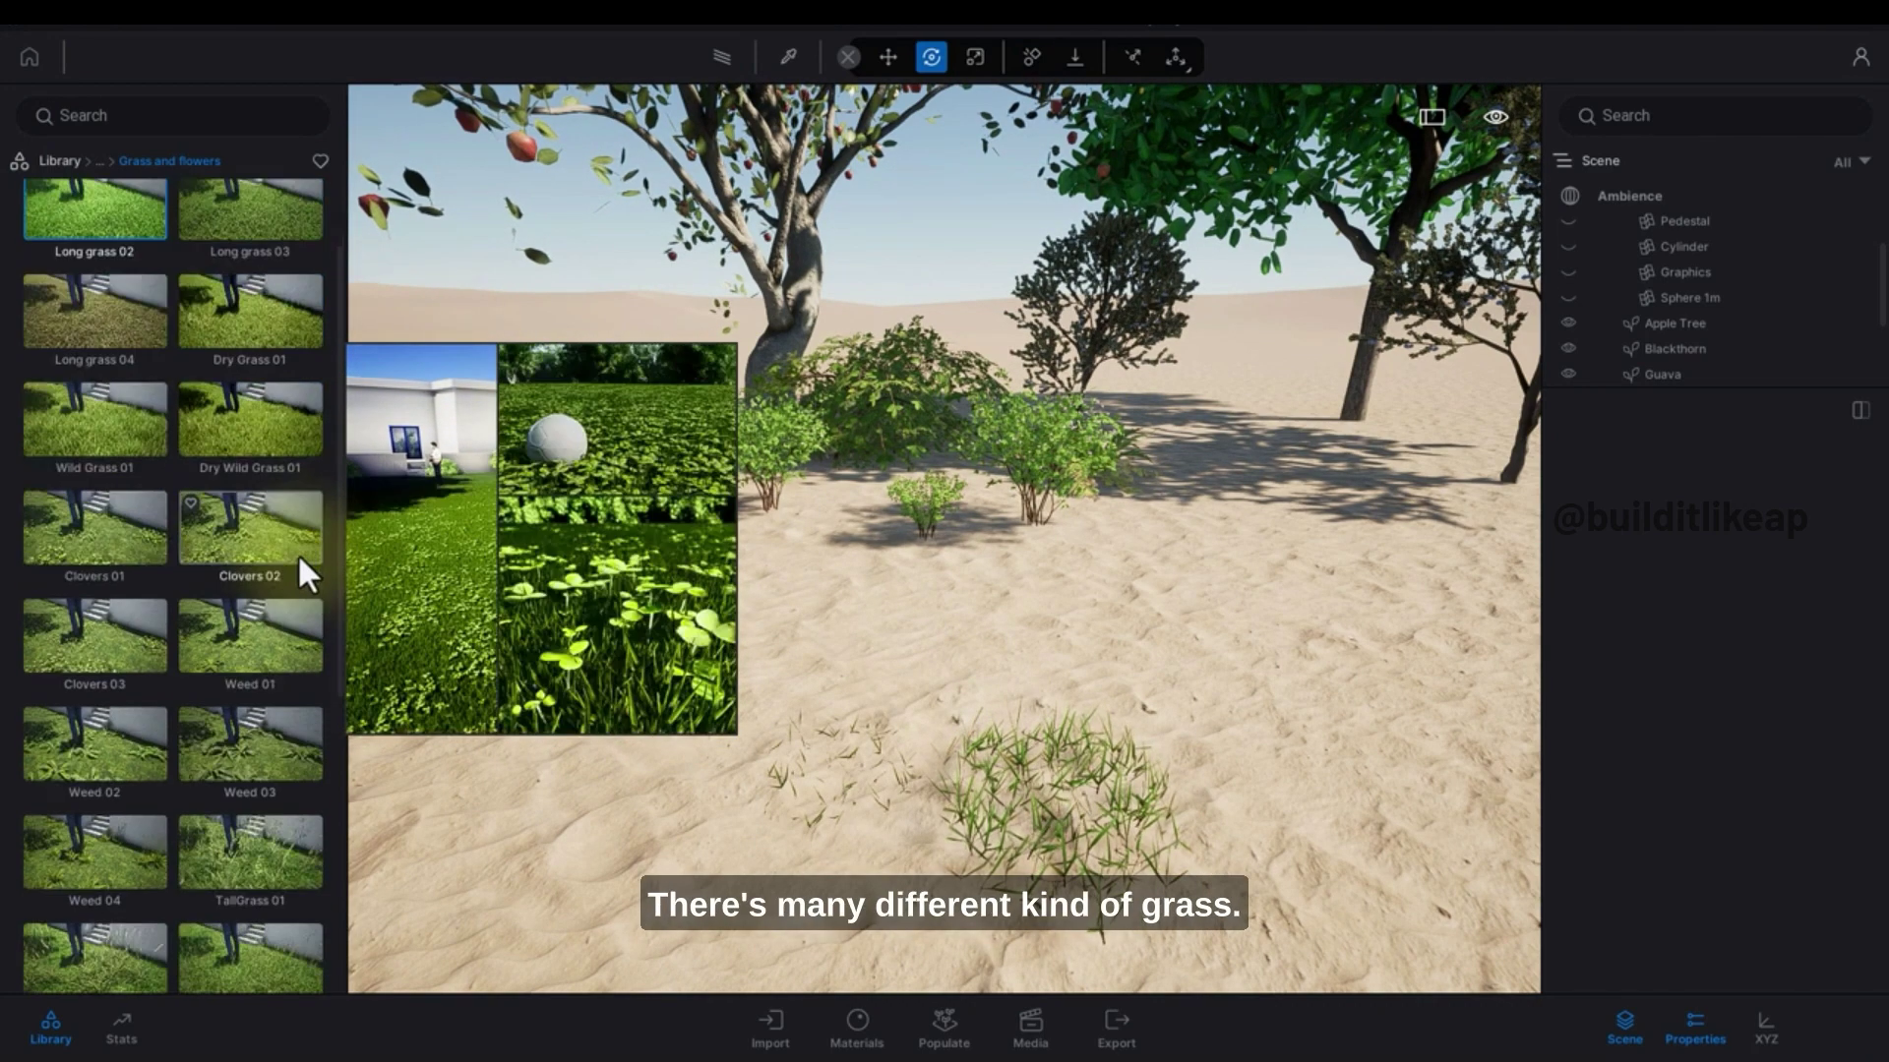
Step: Place TallGrass 04 in front of the bushes and Violets on the open sand beside it
scroll(262, 581, "down", 3)
left_click(98, 718)
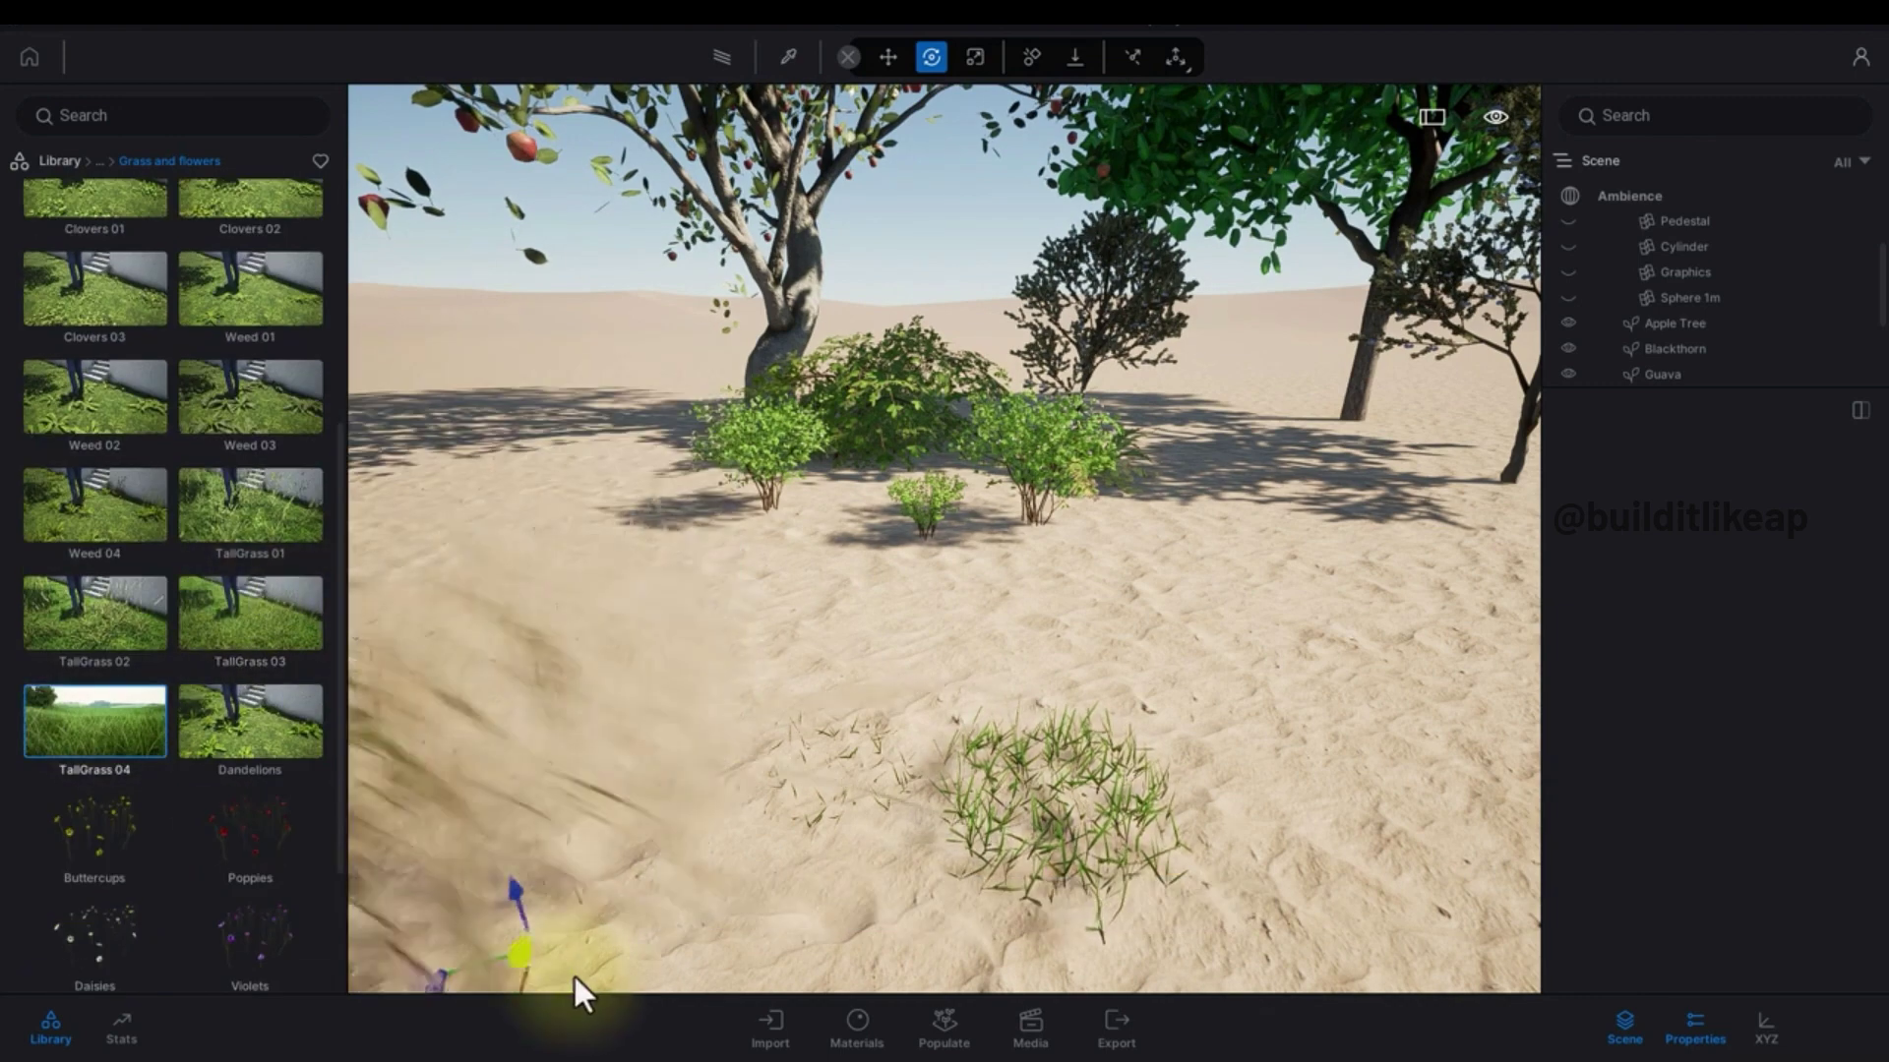
left_click_drag(779, 679, 875, 675)
scroll(183, 657, "down", 2)
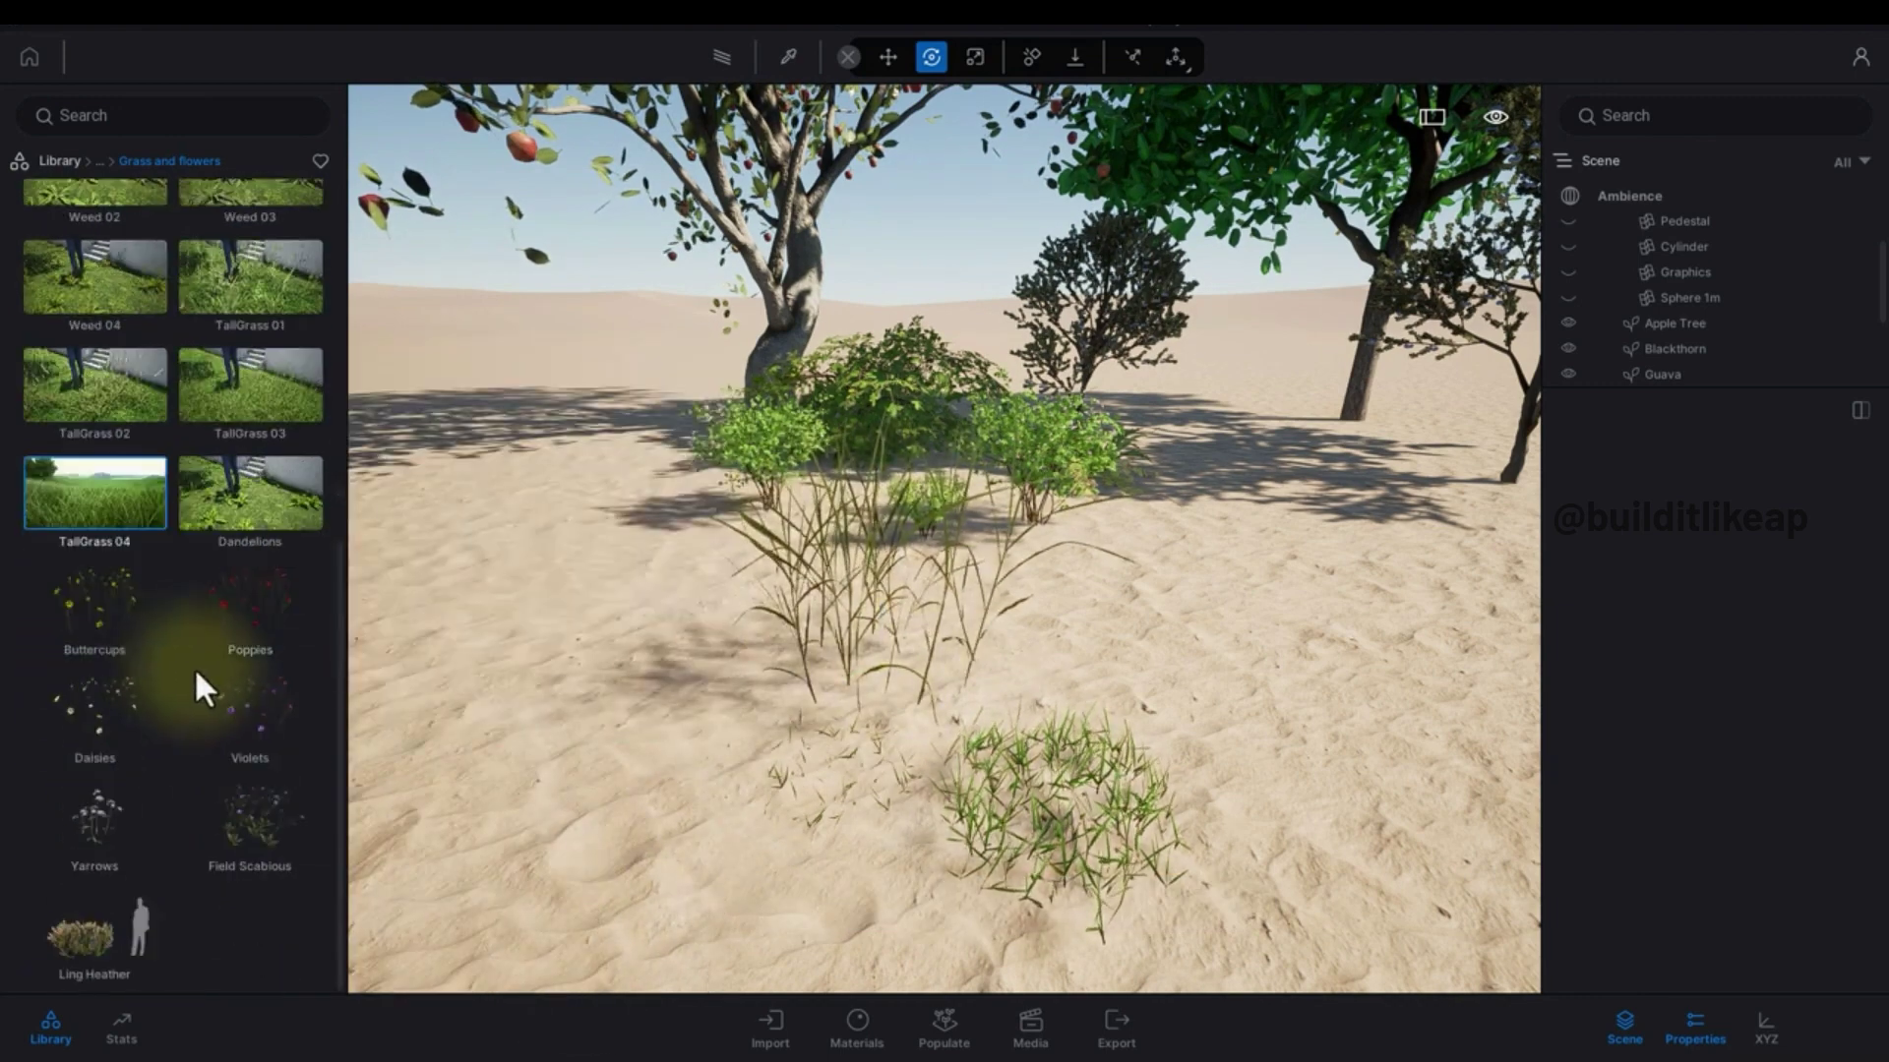
left_click(251, 706)
mouse_move(748, 649)
left_mouse_down()
mouse_move(1147, 645)
mouse_move(1190, 627)
left_mouse_up()
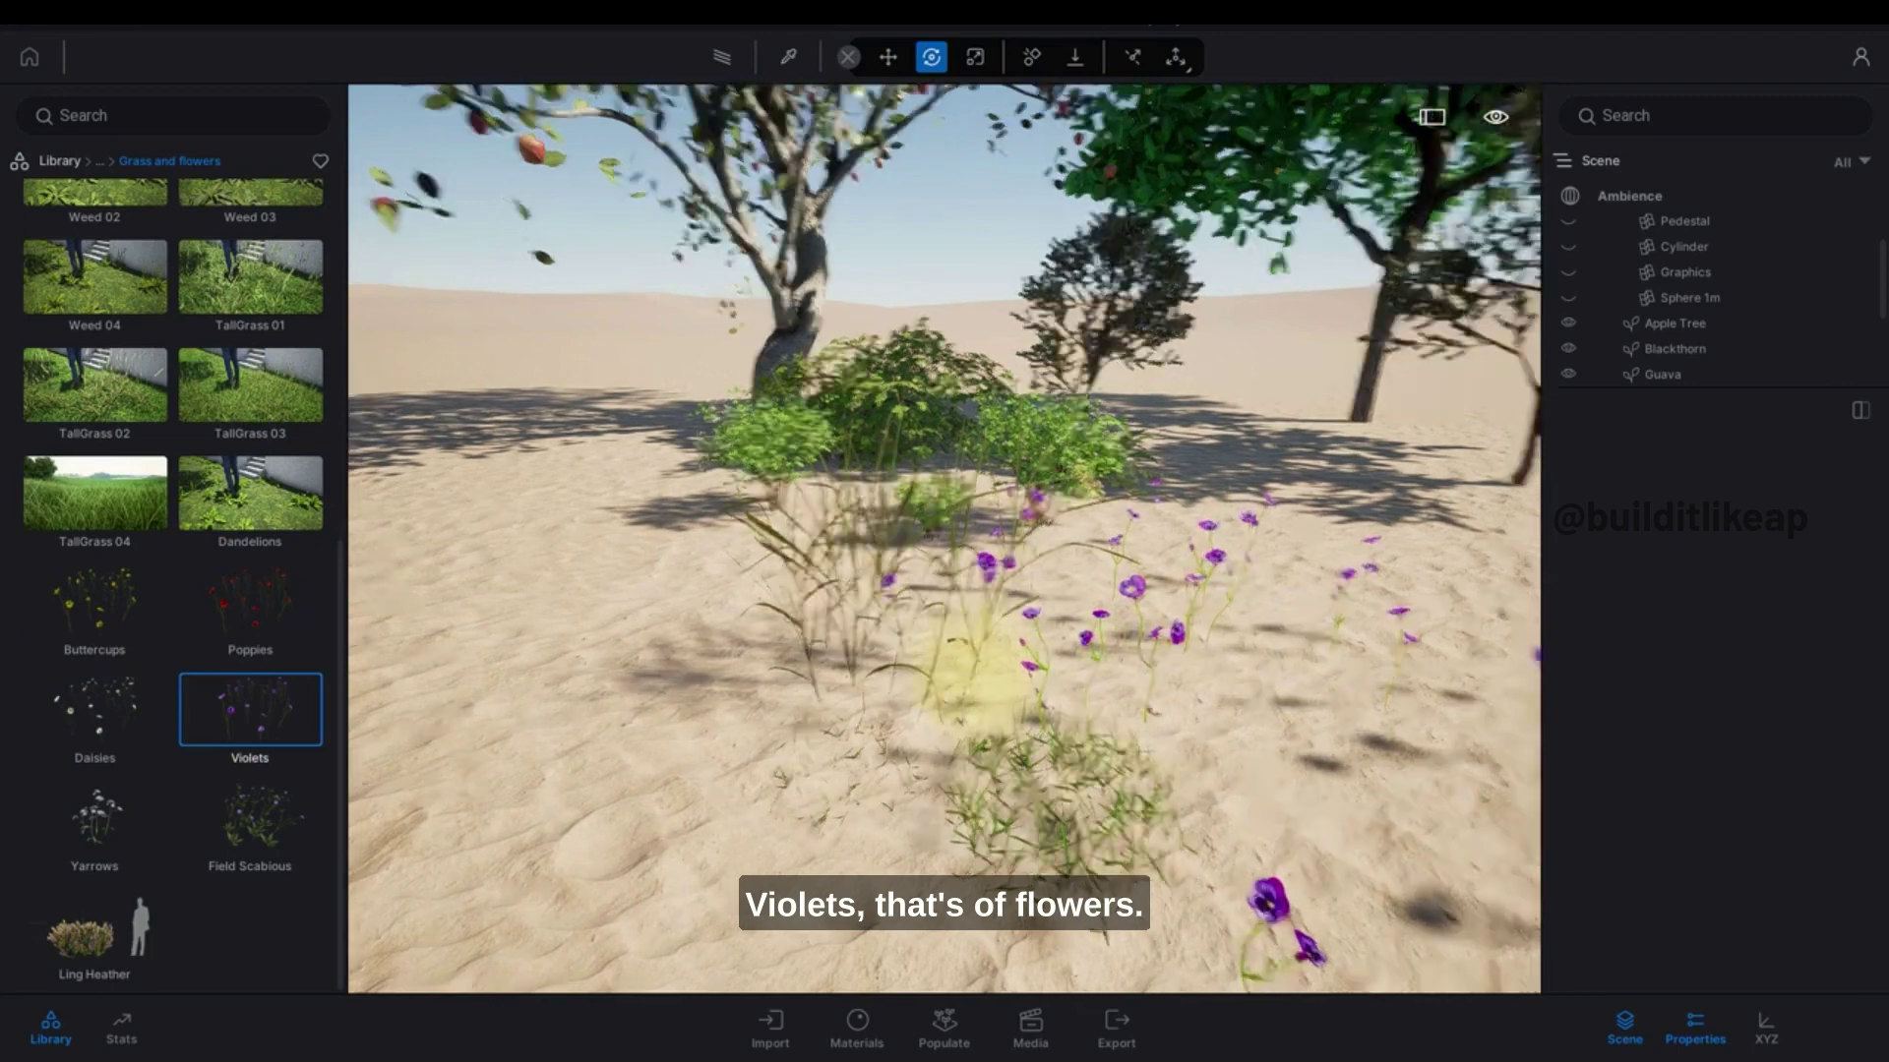
right_click_drag(974, 671, 992, 680)
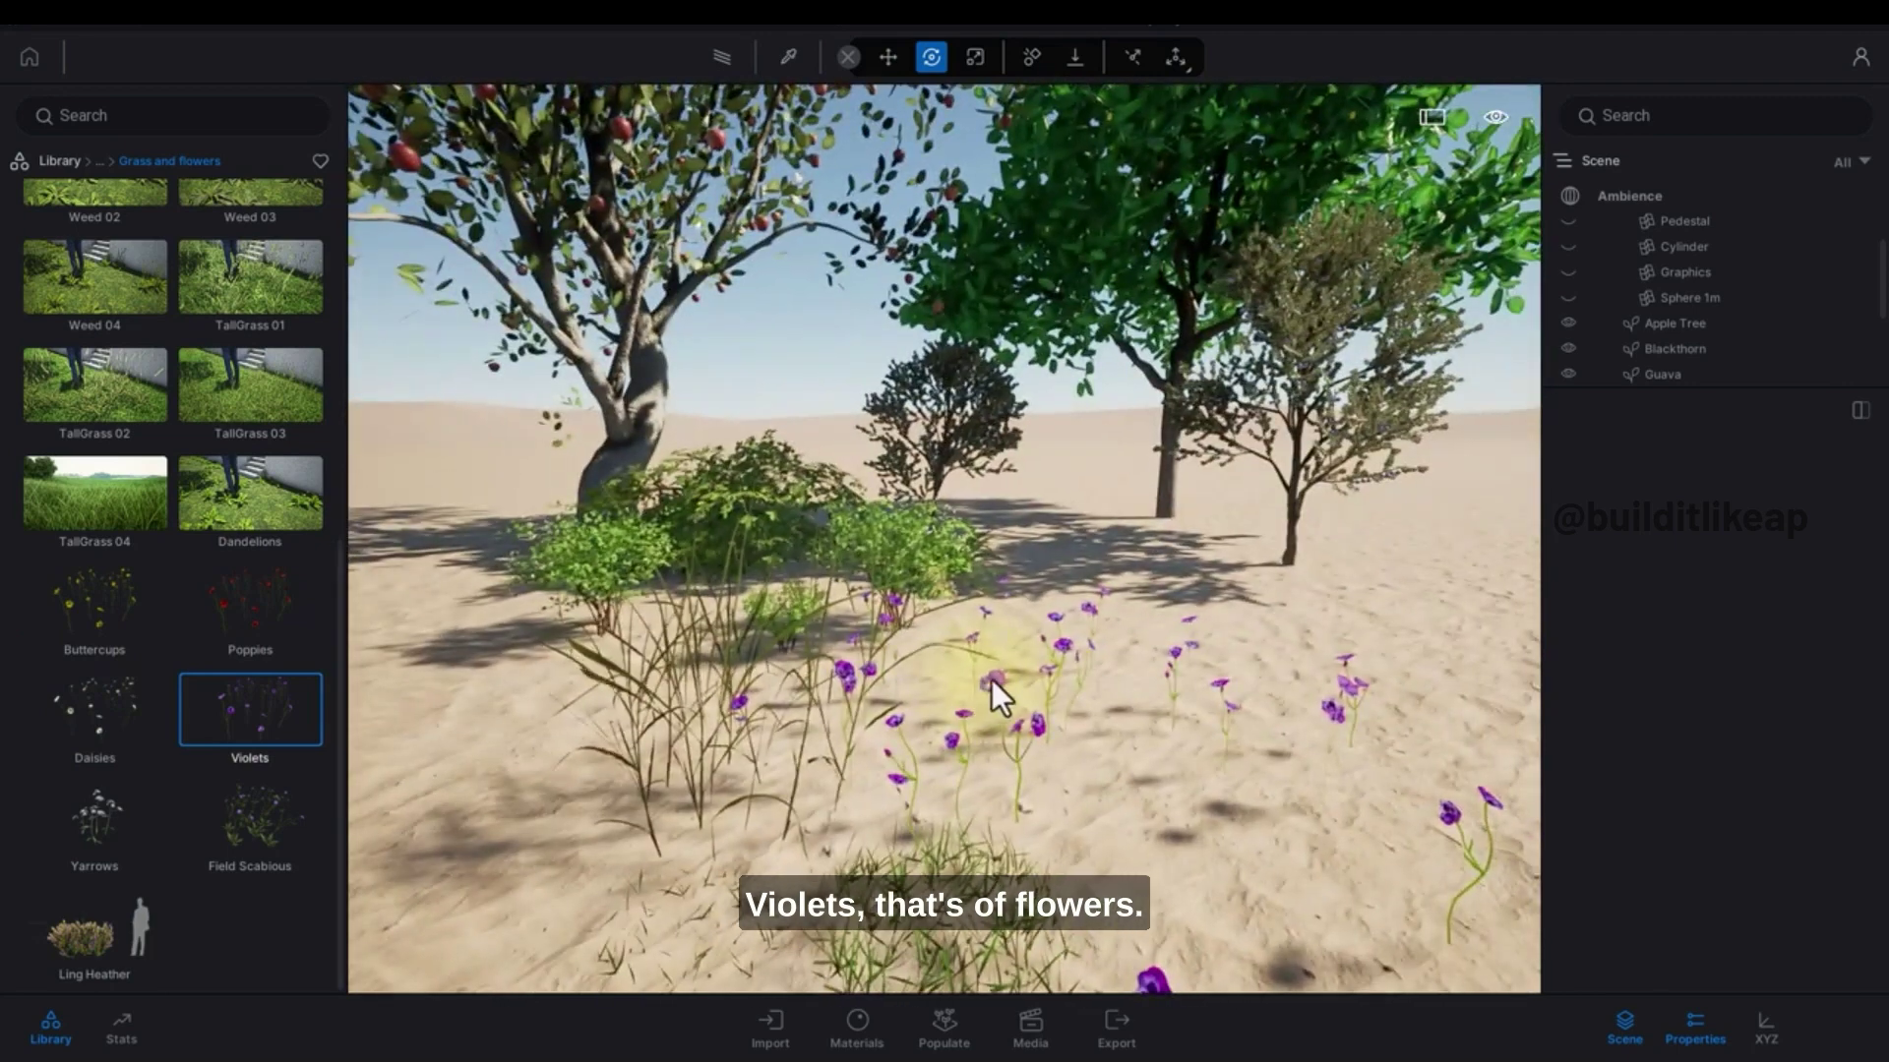
Step: Open the Detail grasses vegetation category and preview its Long grass borders 01 and 02 assets
left_click(99, 162)
left_click(142, 454)
mouse_move(146, 319)
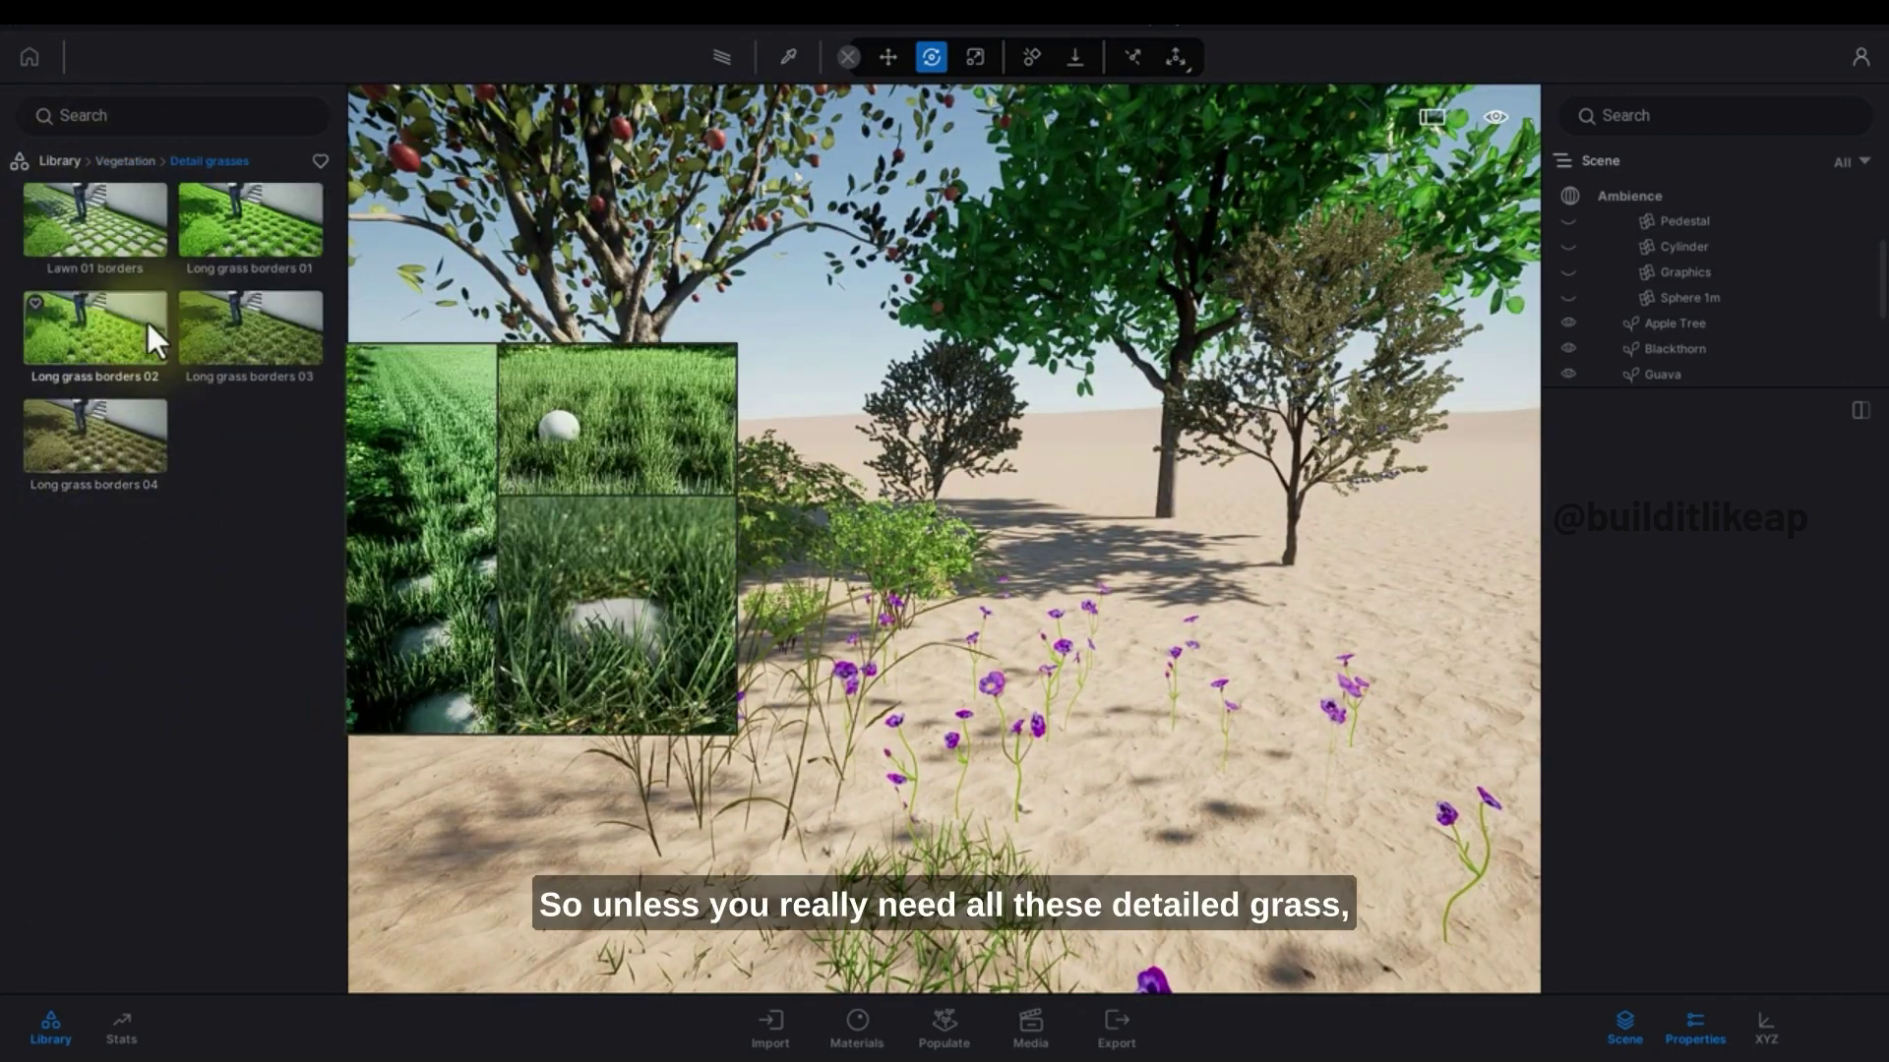
mouse_move(268, 222)
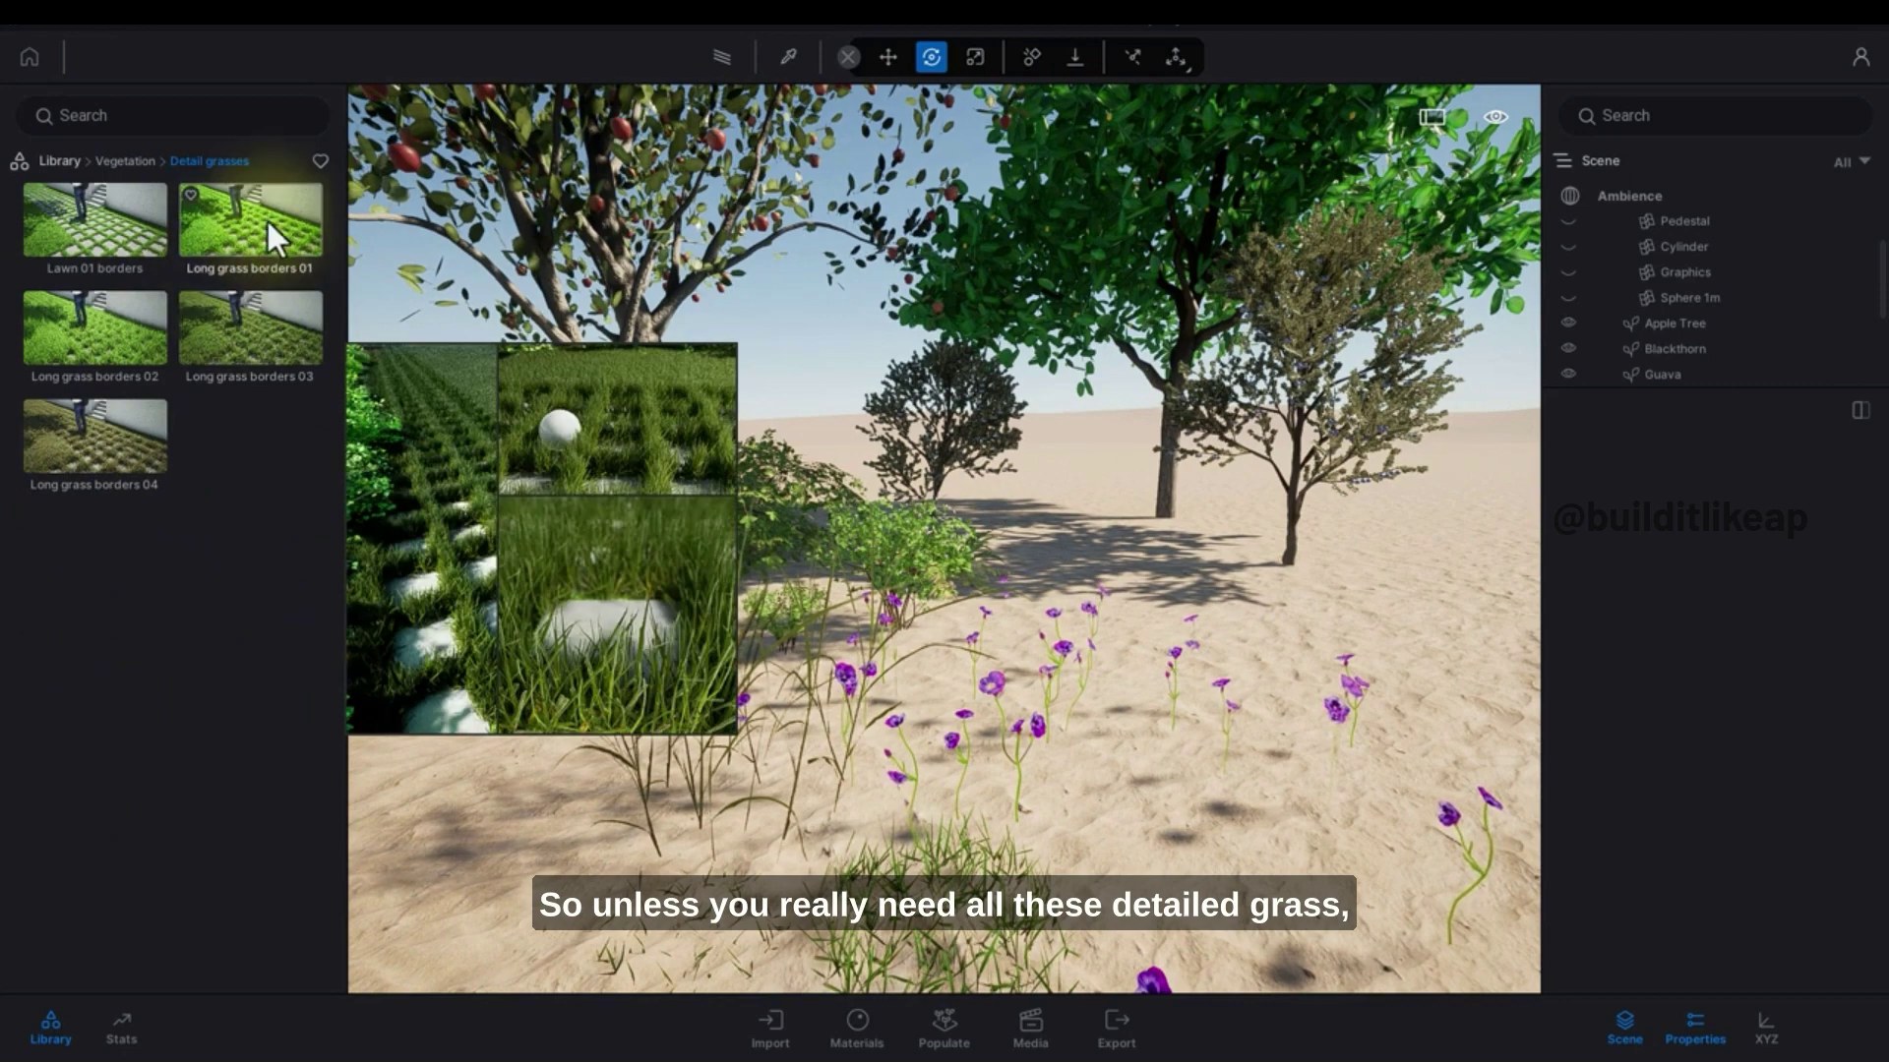
mouse_move(95, 339)
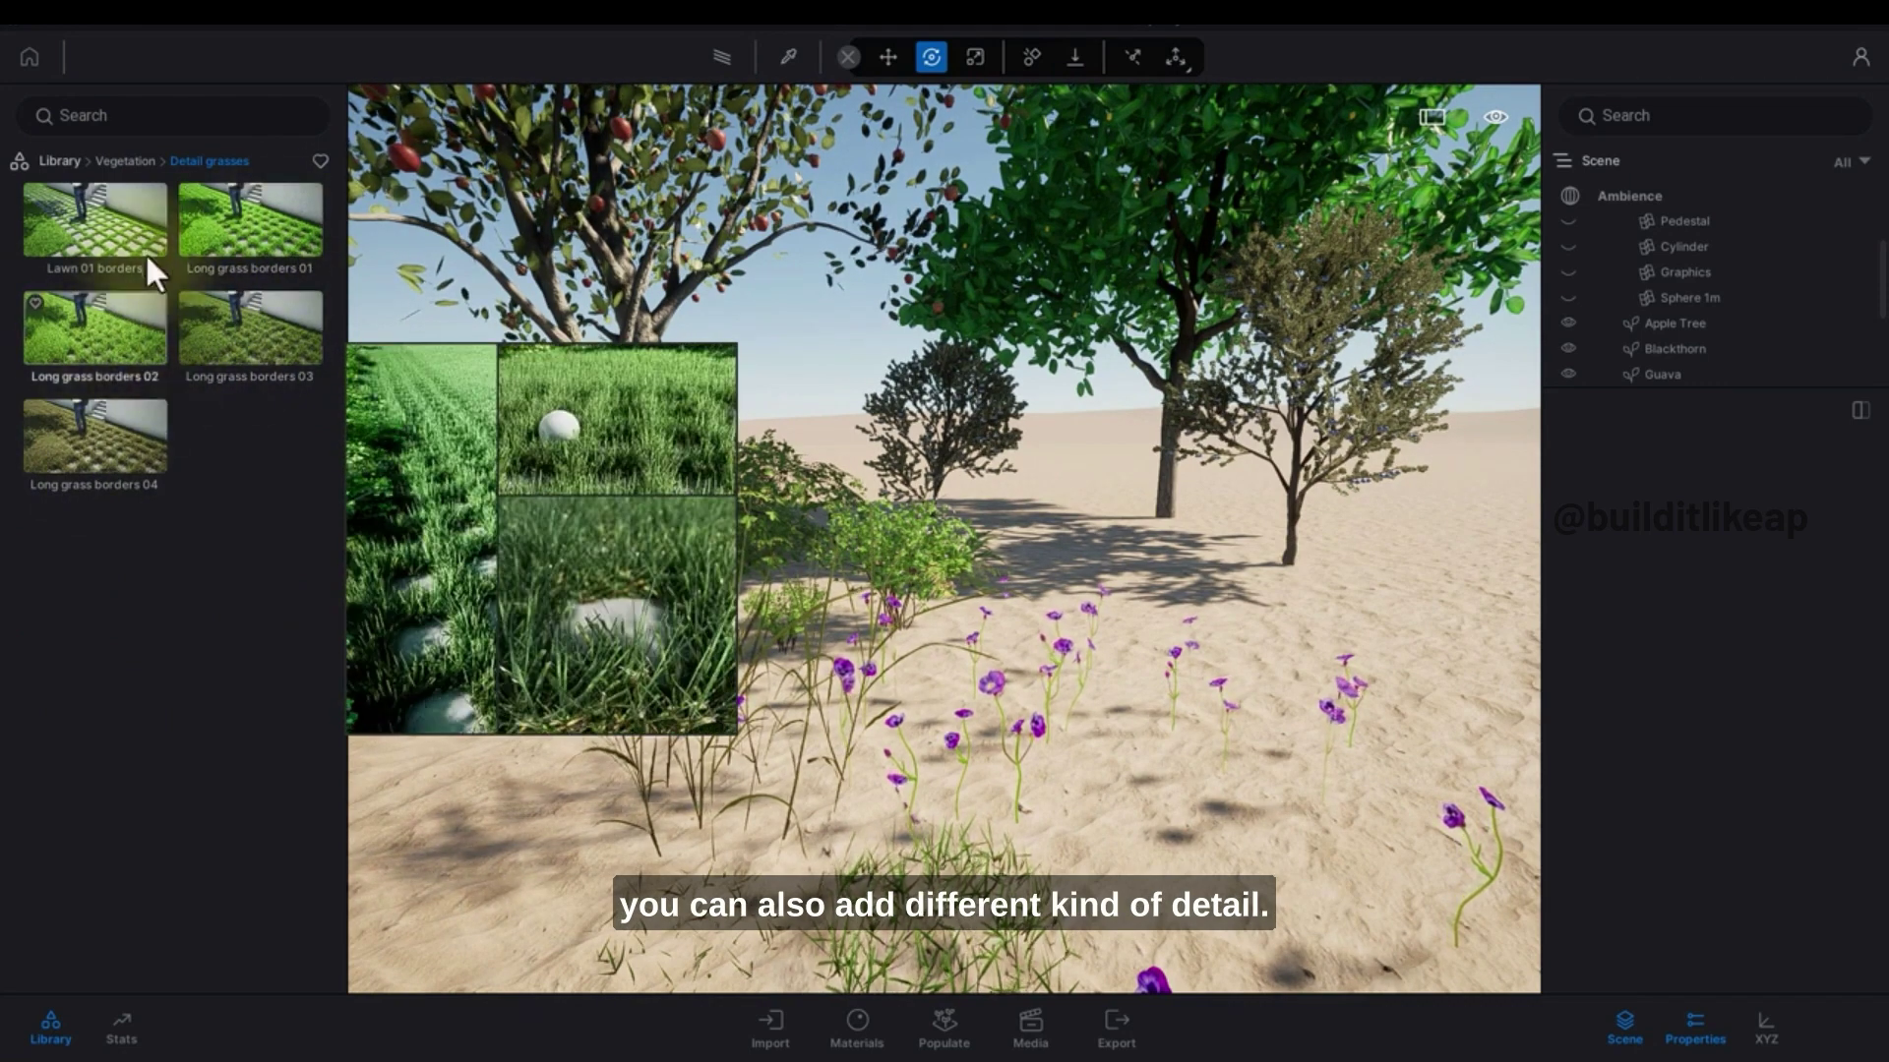
Step: Place two Rock 2 boulders, one on each side of the bushes, and a Rock 6 boulder behind the violets
left_click(124, 162)
left_click(240, 439)
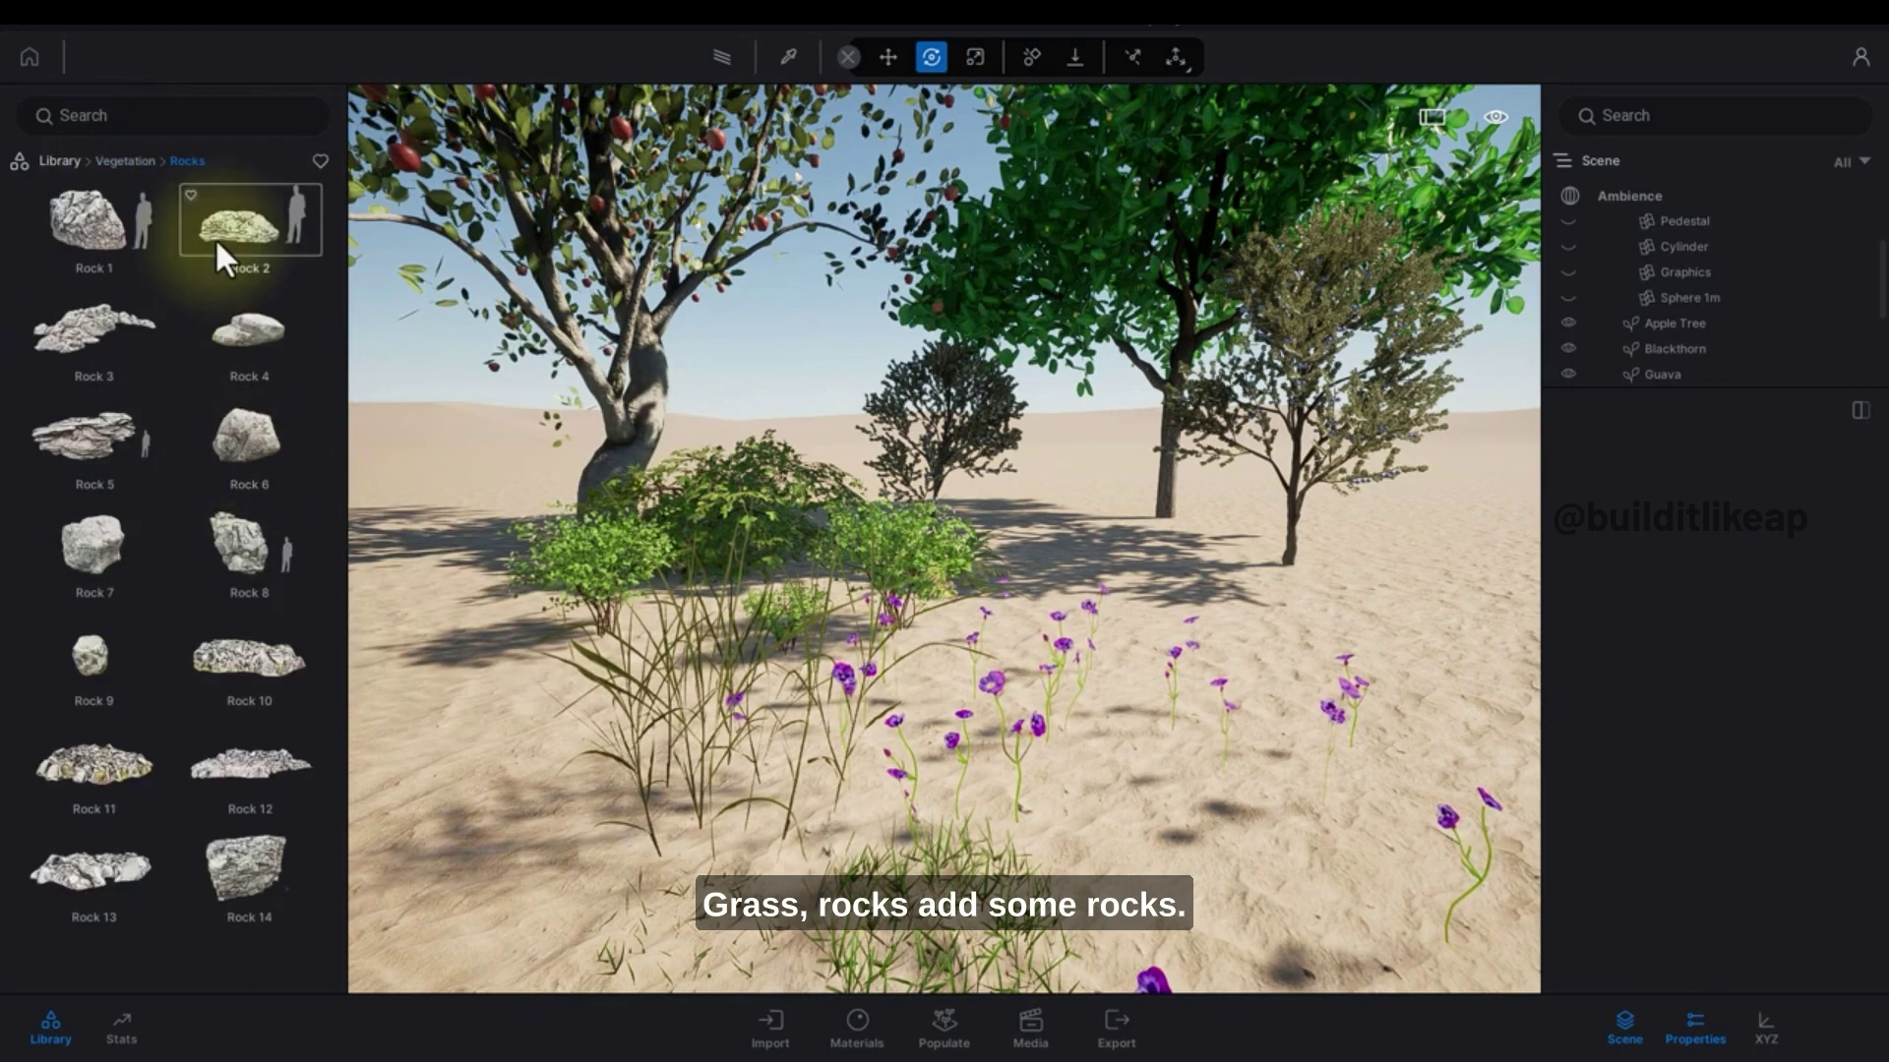
left_click_drag(214, 238, 464, 604)
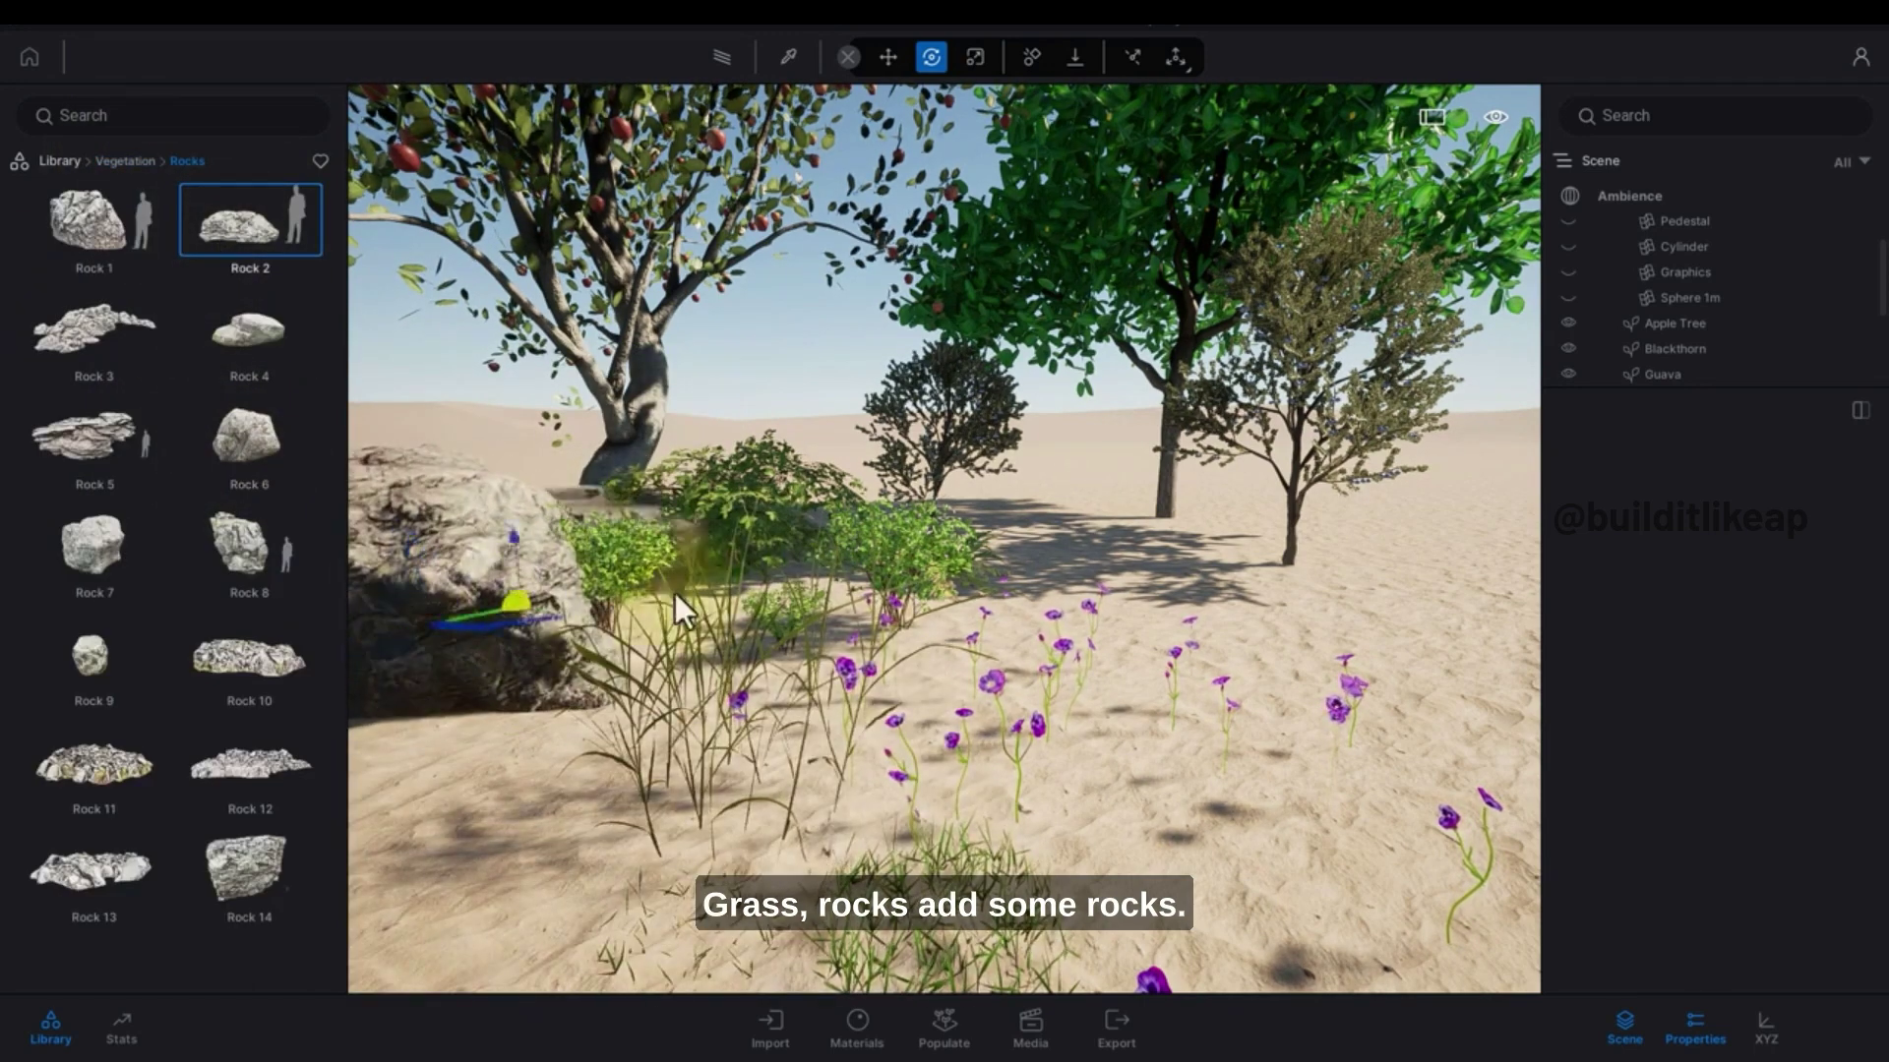
left_click_drag(674, 593, 1096, 567)
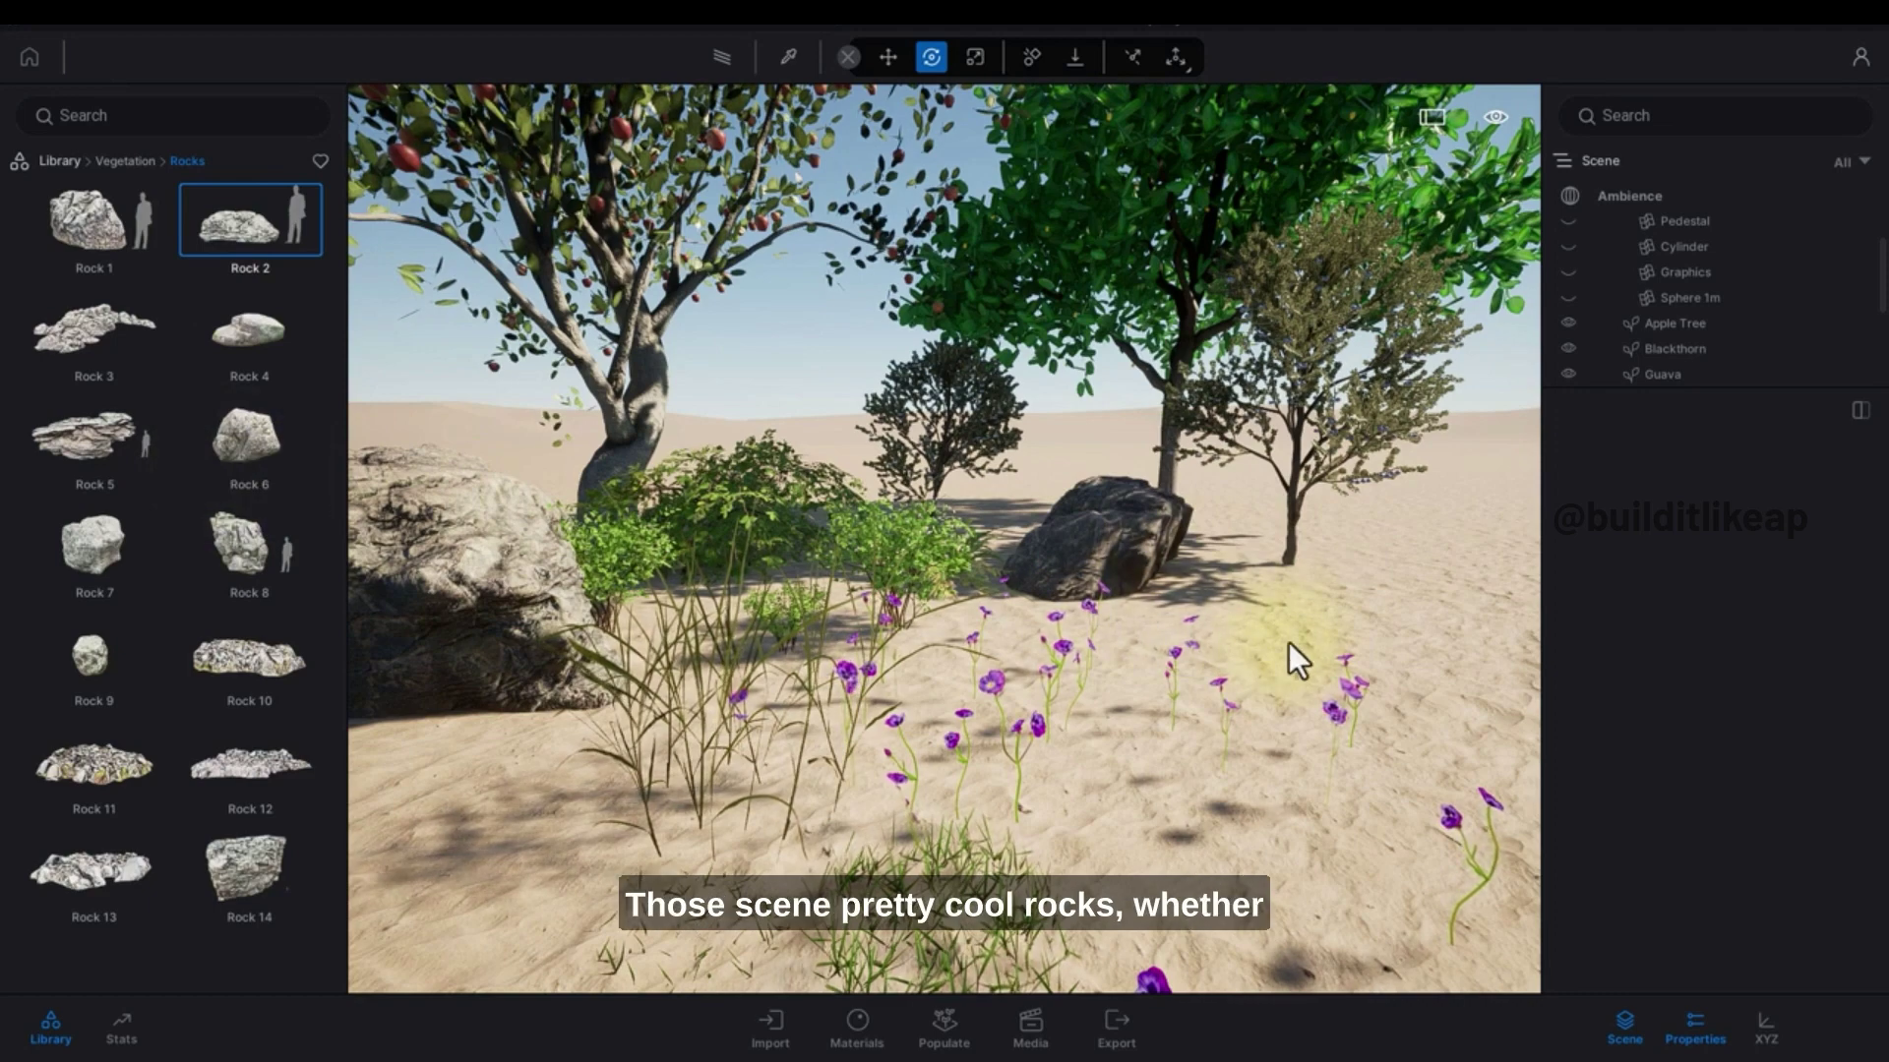
left_click_drag(304, 448, 1312, 622)
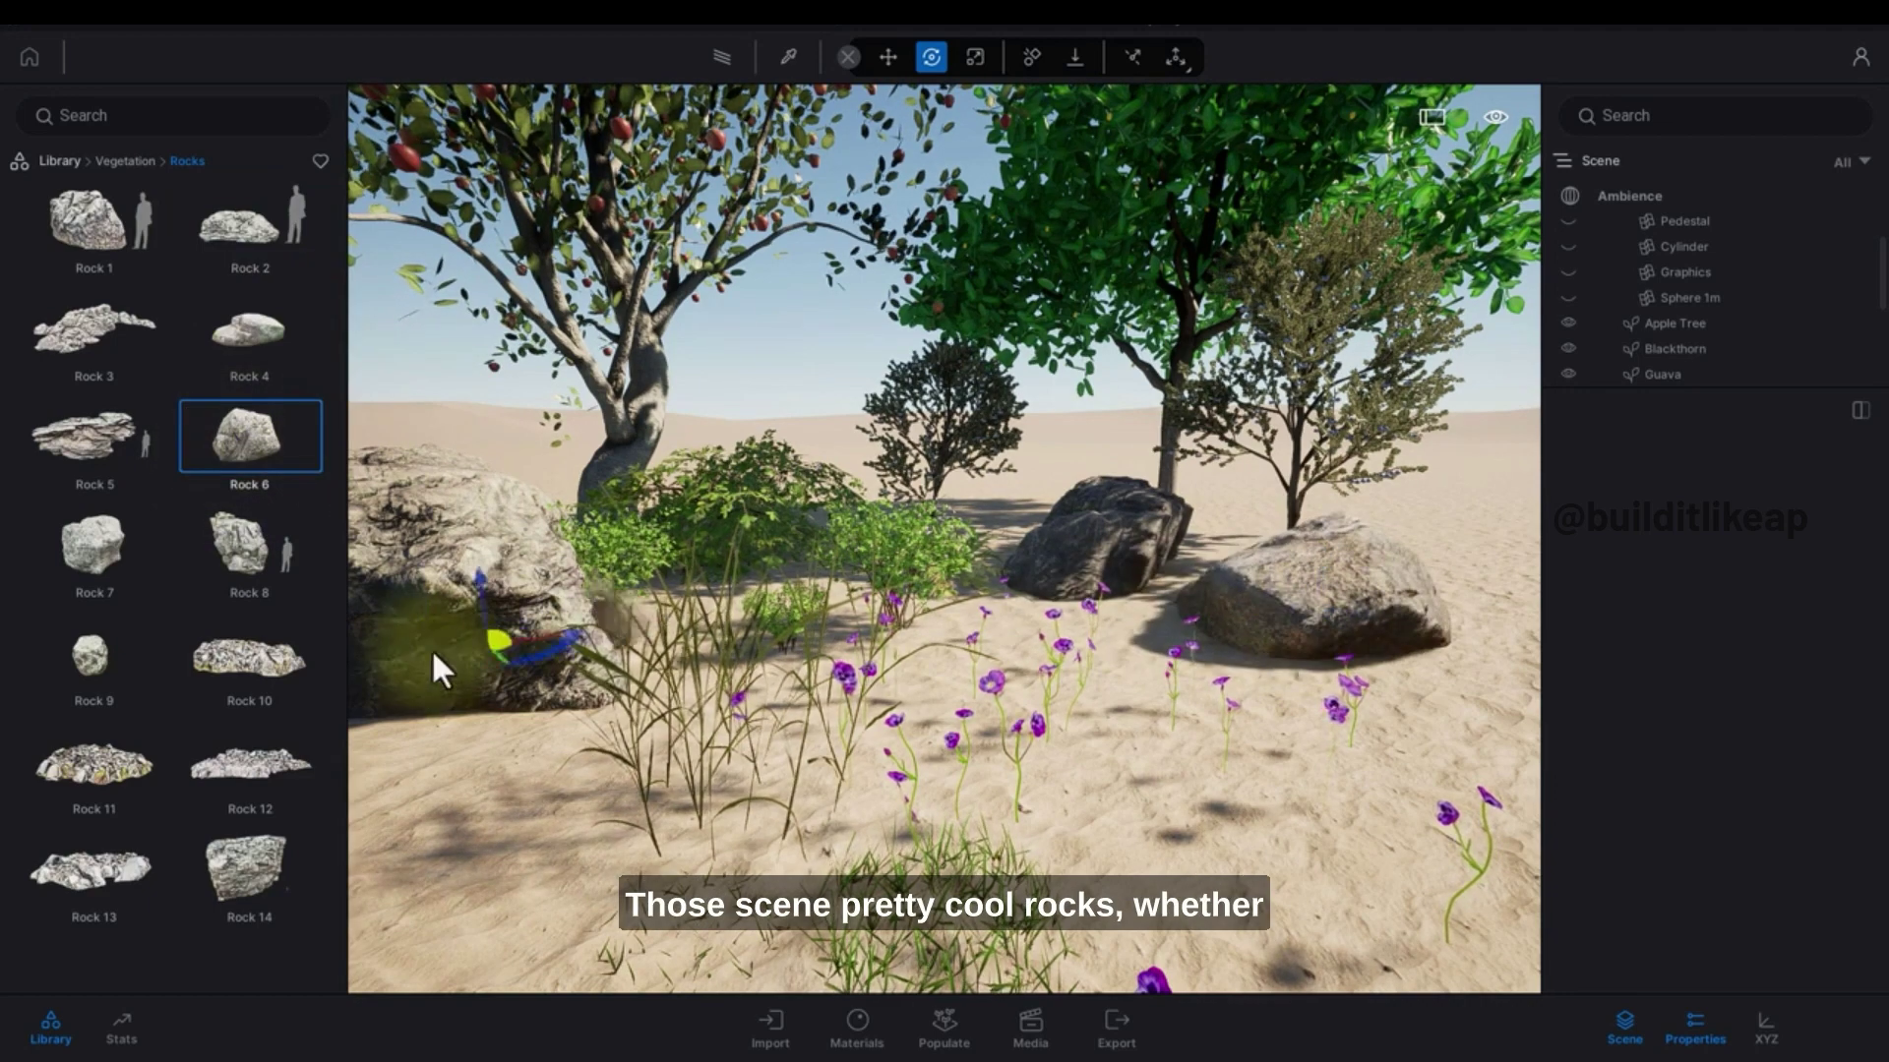
left_click_drag(431, 651, 704, 658)
Step: Place Rock 12 on the open sand beside the violets and Rock 11 directly behind it
scroll(704, 658, "down", 3)
right_click_drag(704, 659, 1000, 658)
left_click_drag(235, 773, 1078, 678)
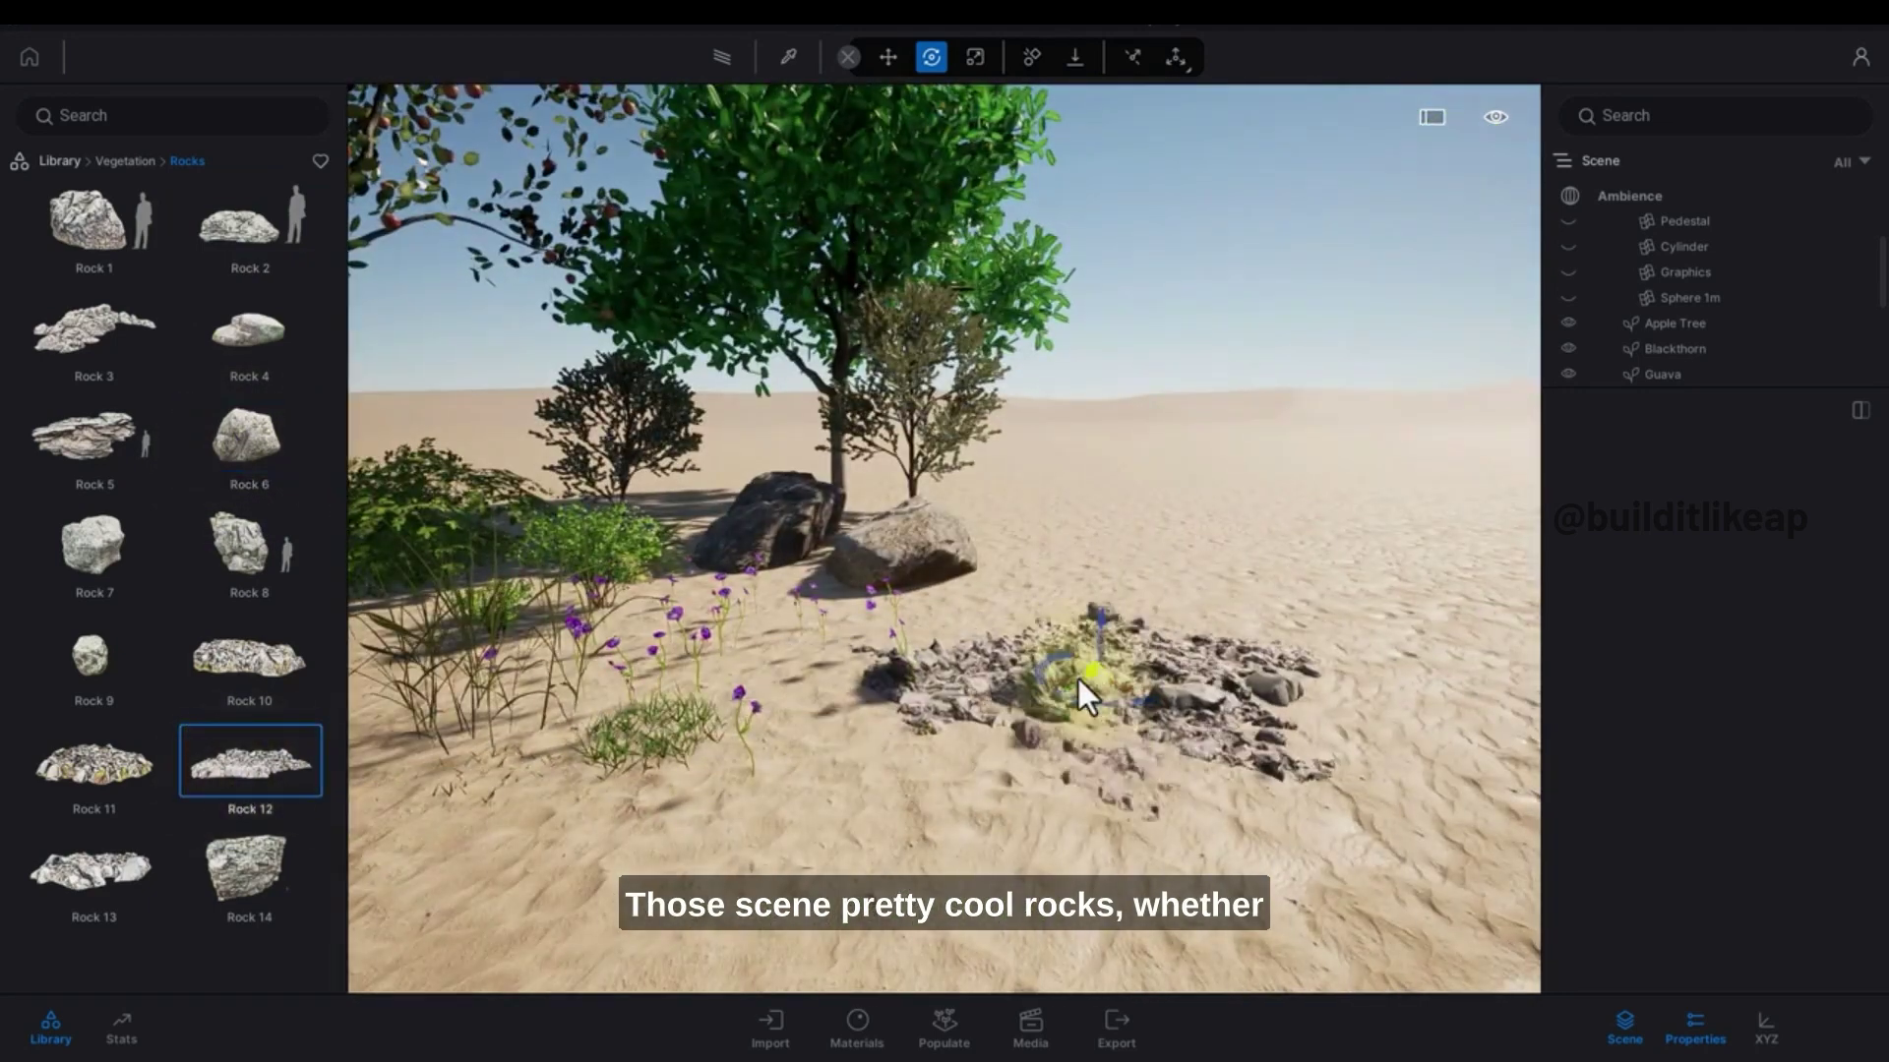
left_click(388, 732)
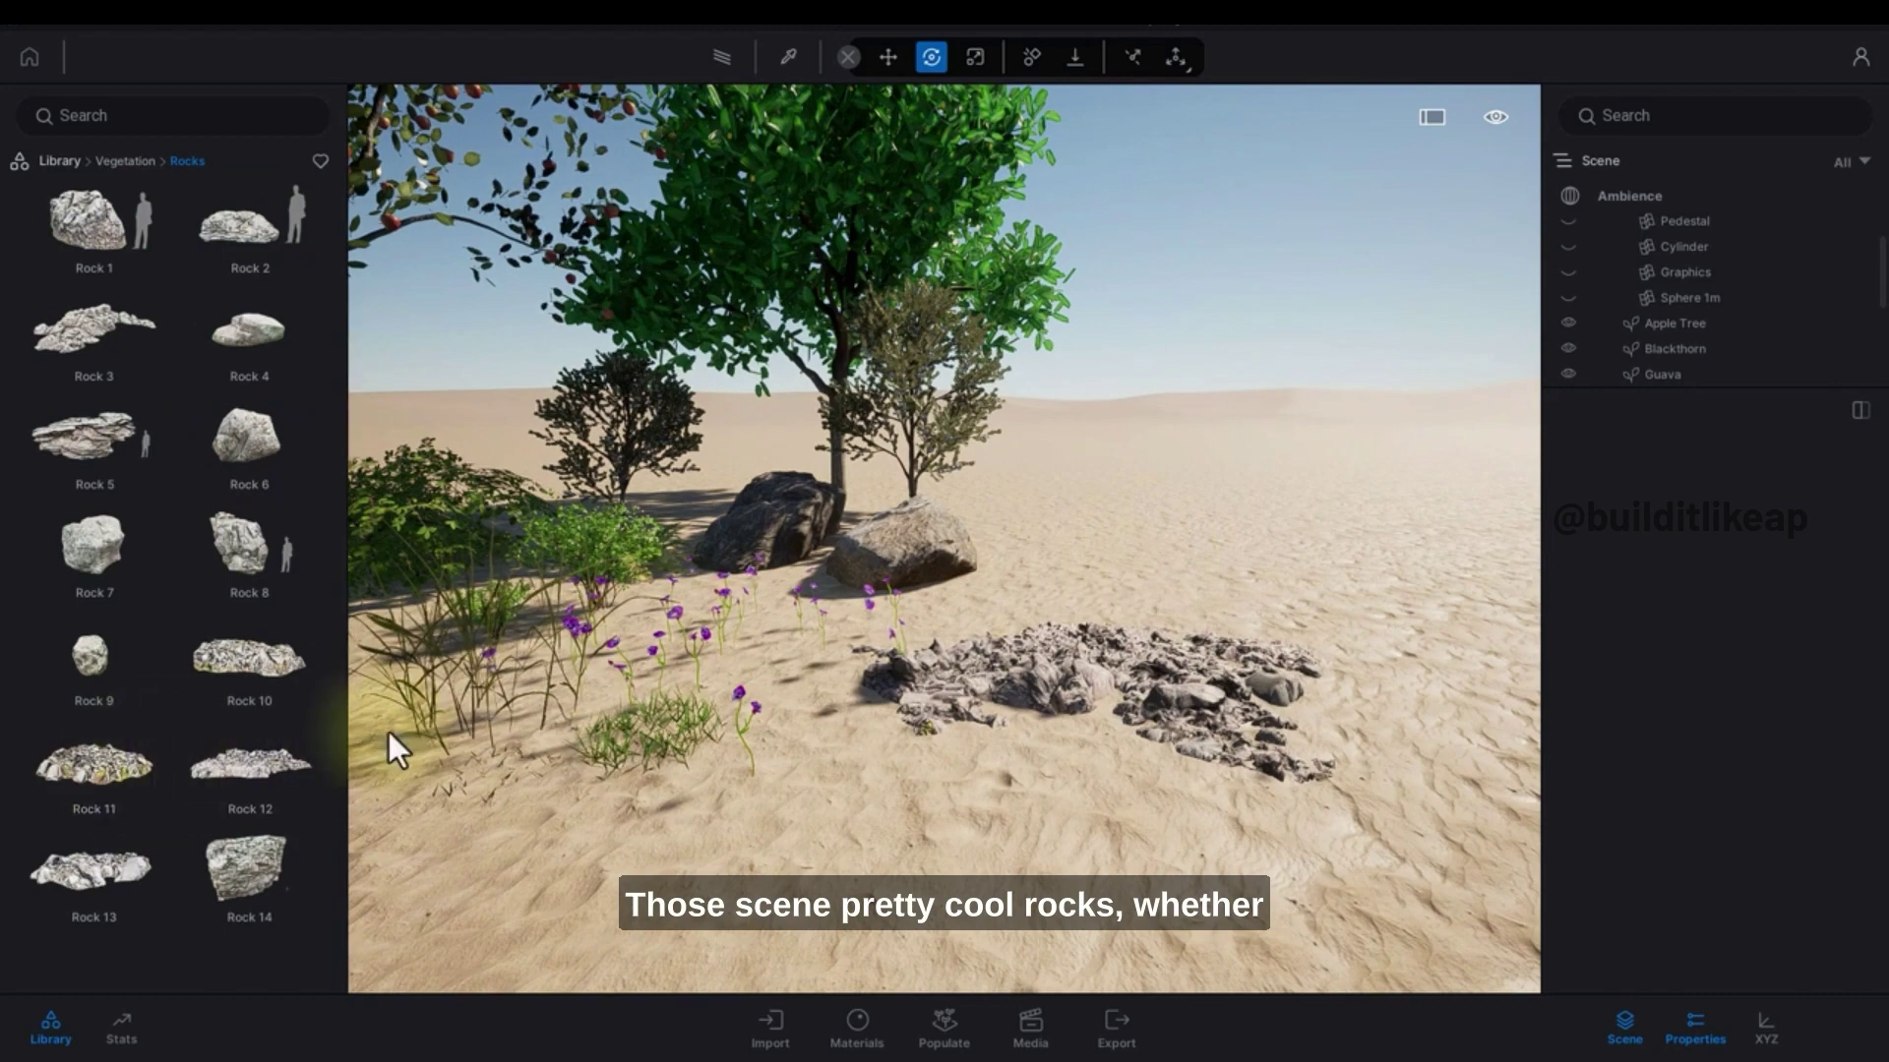
left_click(127, 765)
left_click(1129, 588)
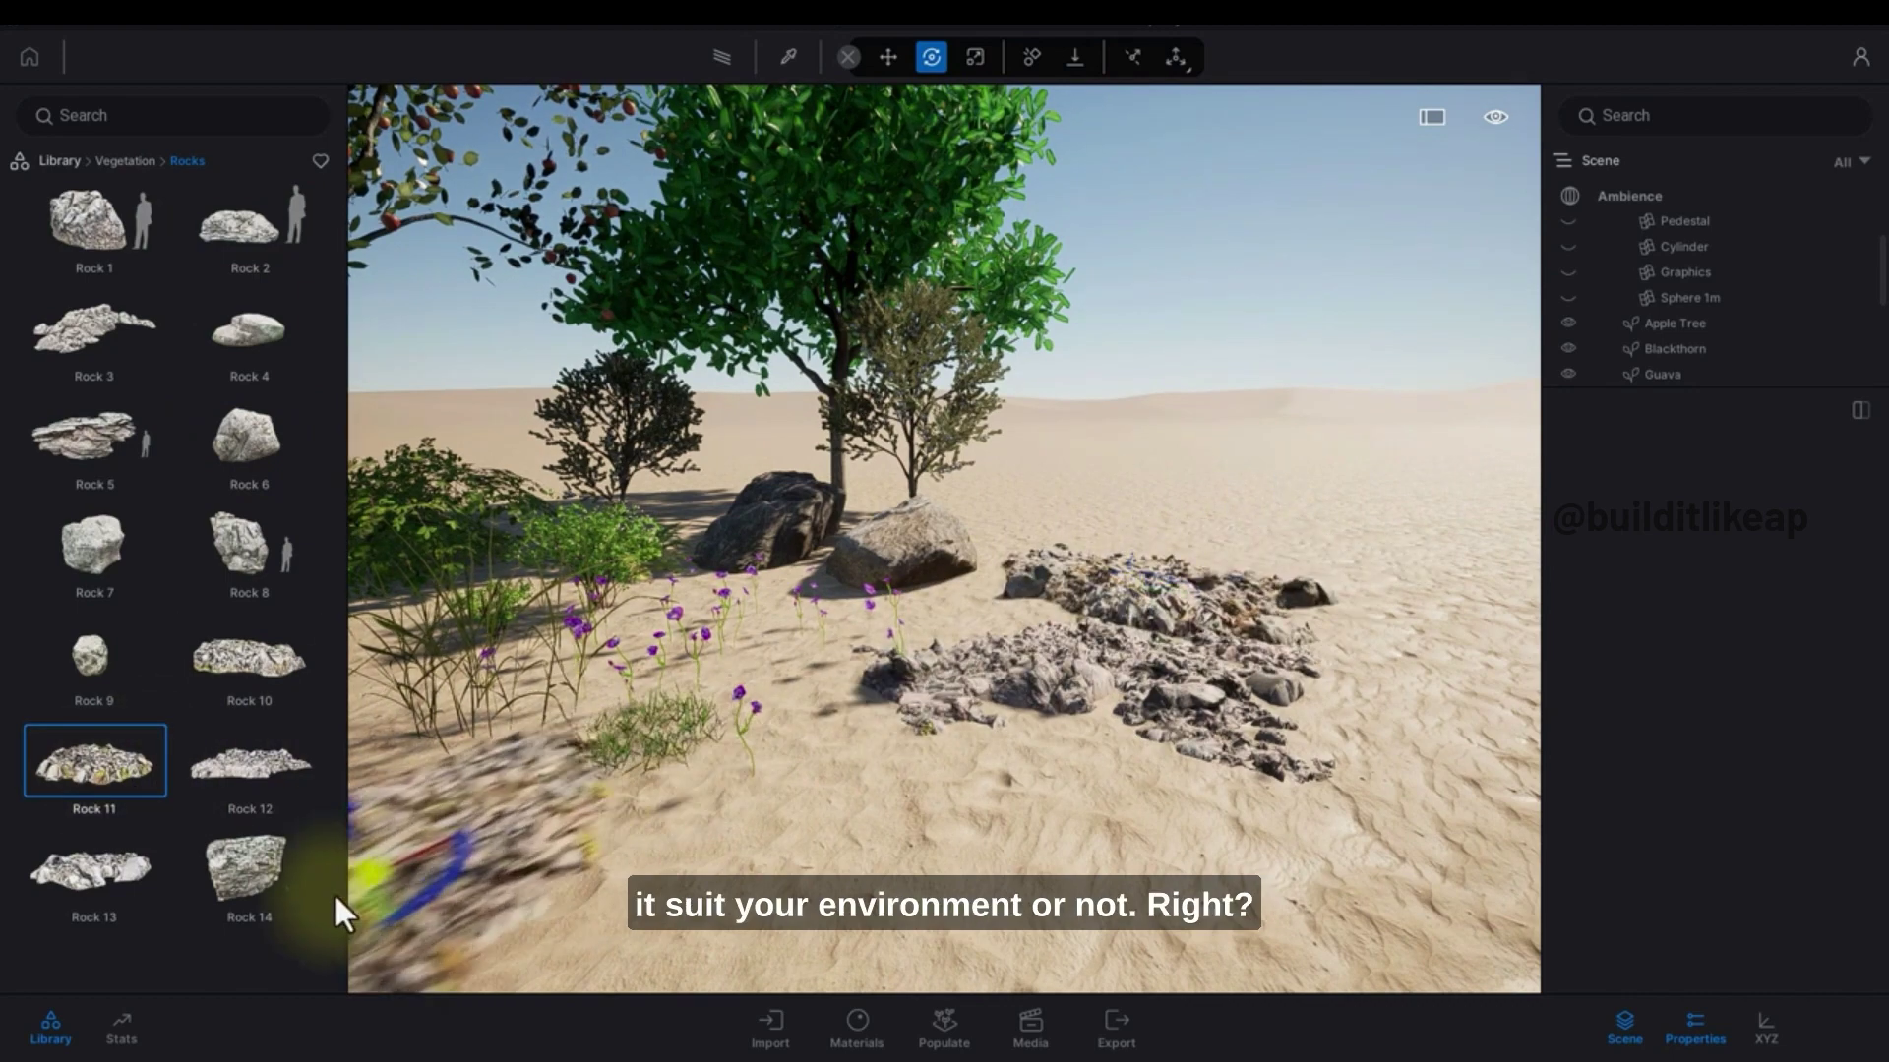
Step: Place the large Rock 14 in the background, on the empty desert behind the loose rocks
left_click_drag(333, 894, 1367, 445)
left_click(1319, 503)
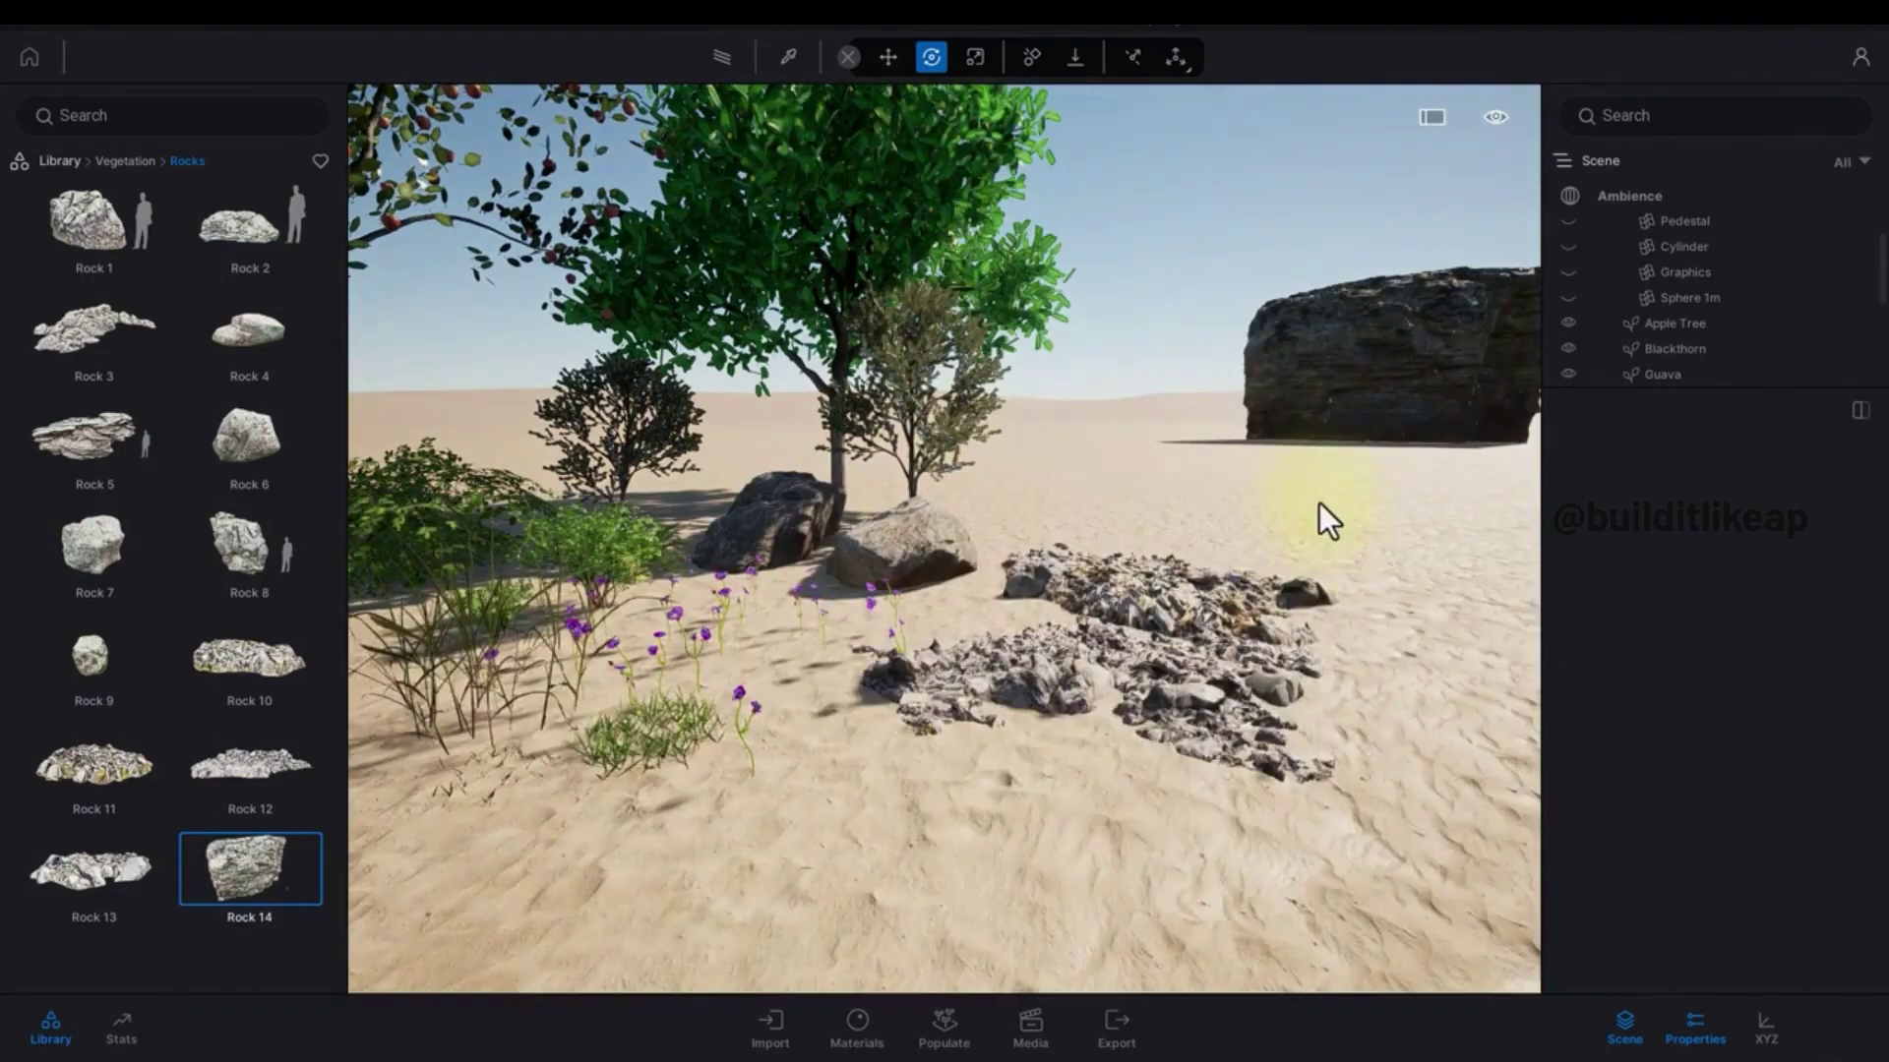
right_click_drag(1319, 503, 1178, 551)
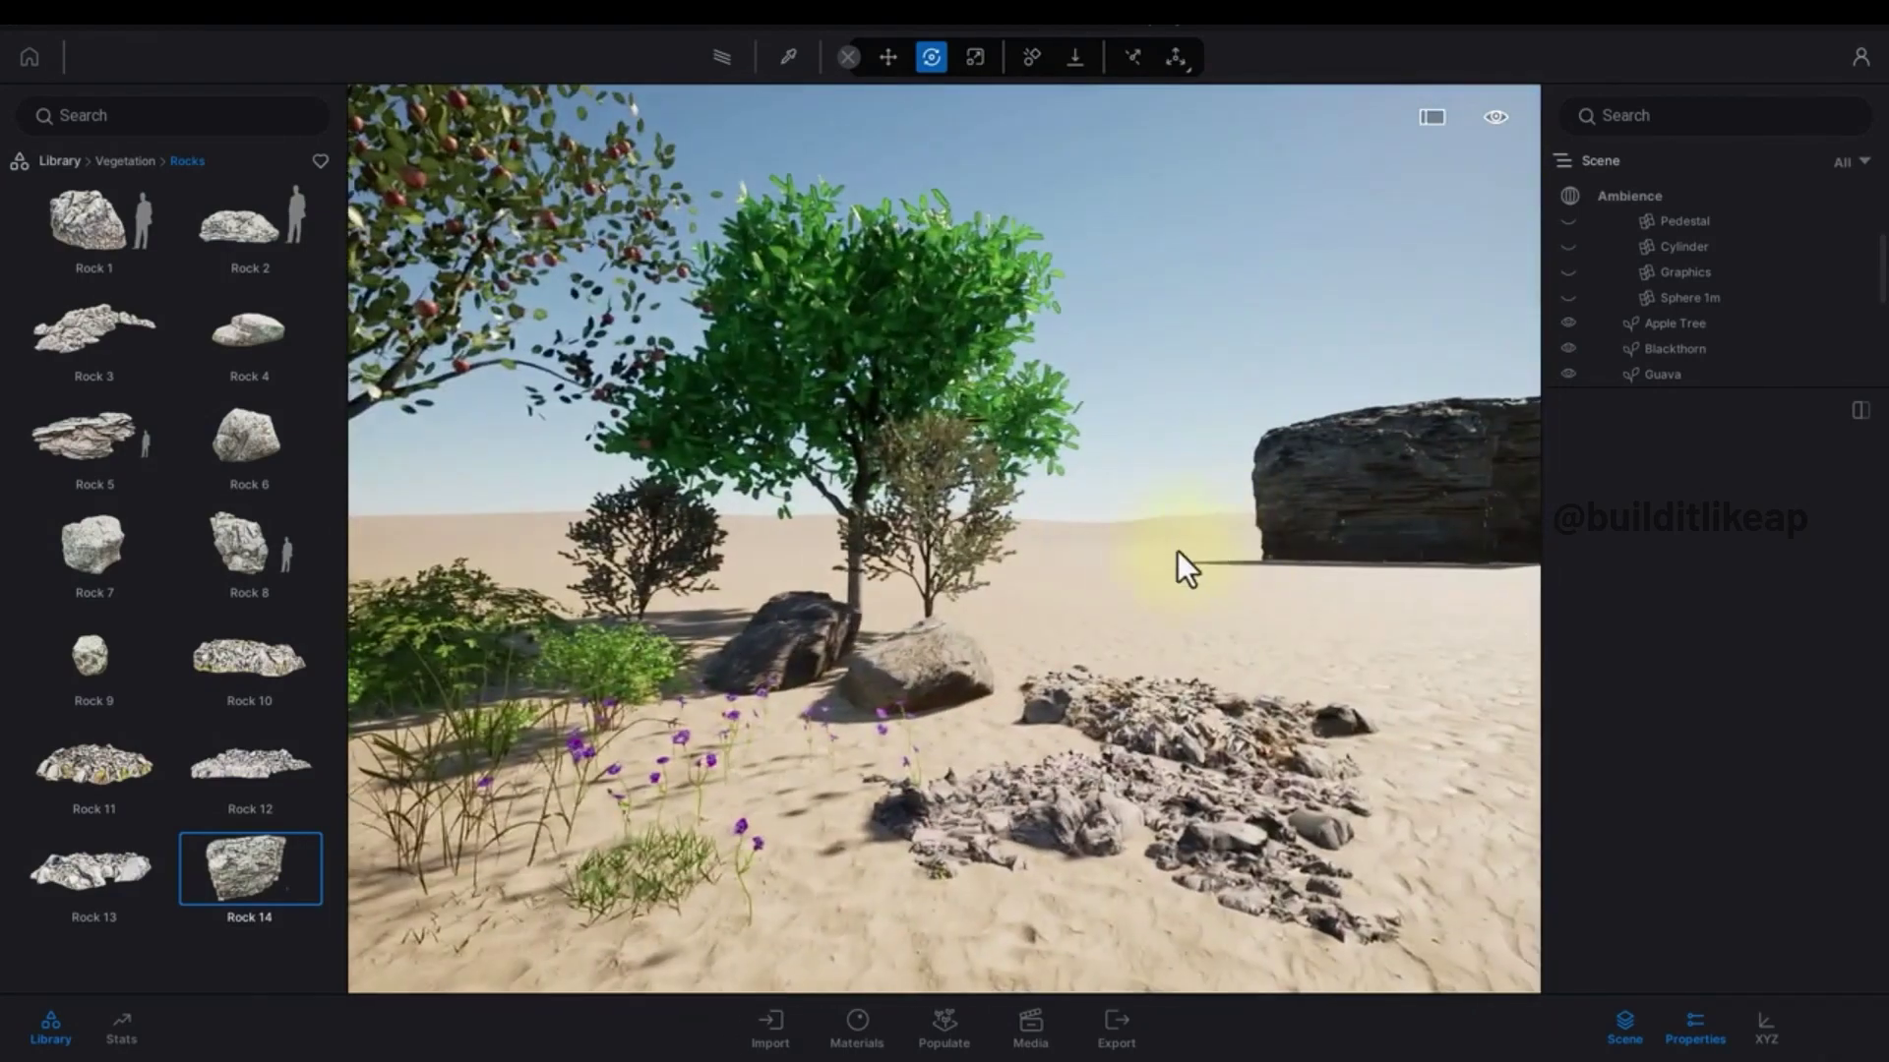
Step: From the Misc. vegetation, place Fallen tree 2 in the foreground, Tree stump 1 beside the loose rocks and Leafy hedge behind the stump
left_click(125, 161)
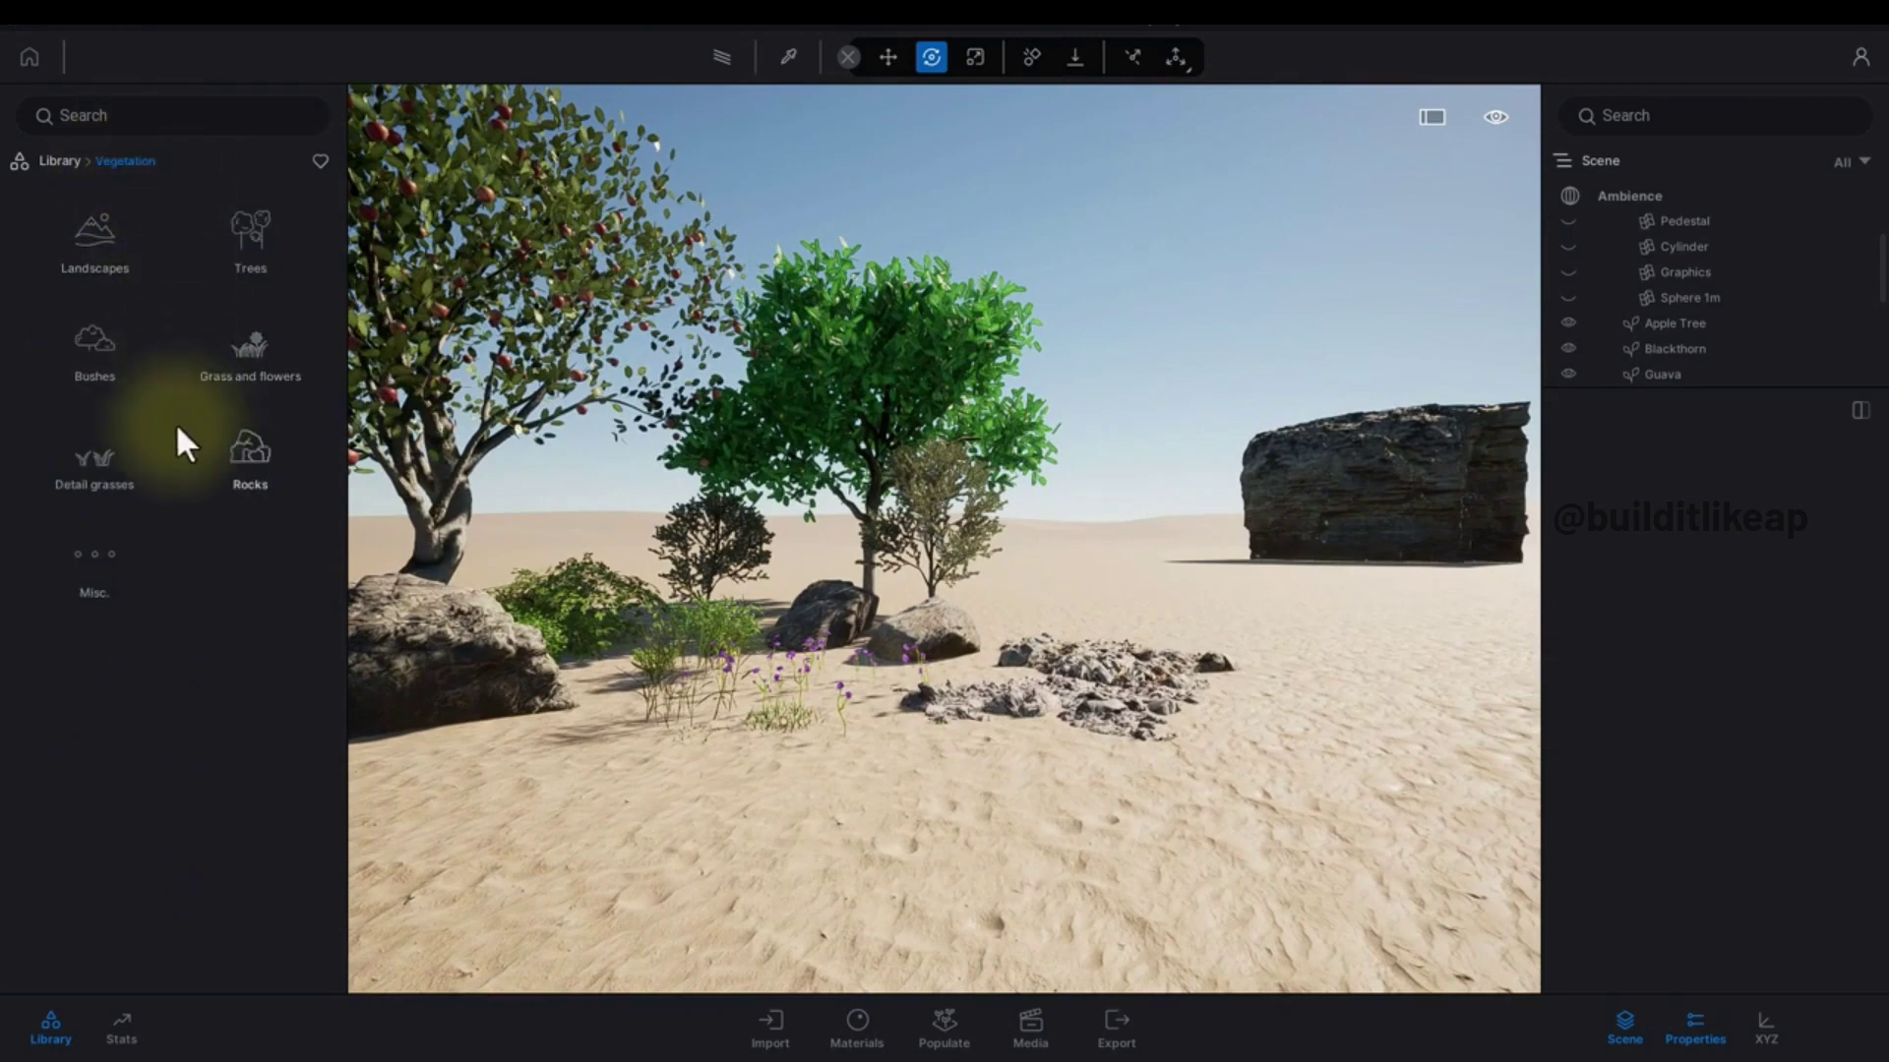
left_click(98, 565)
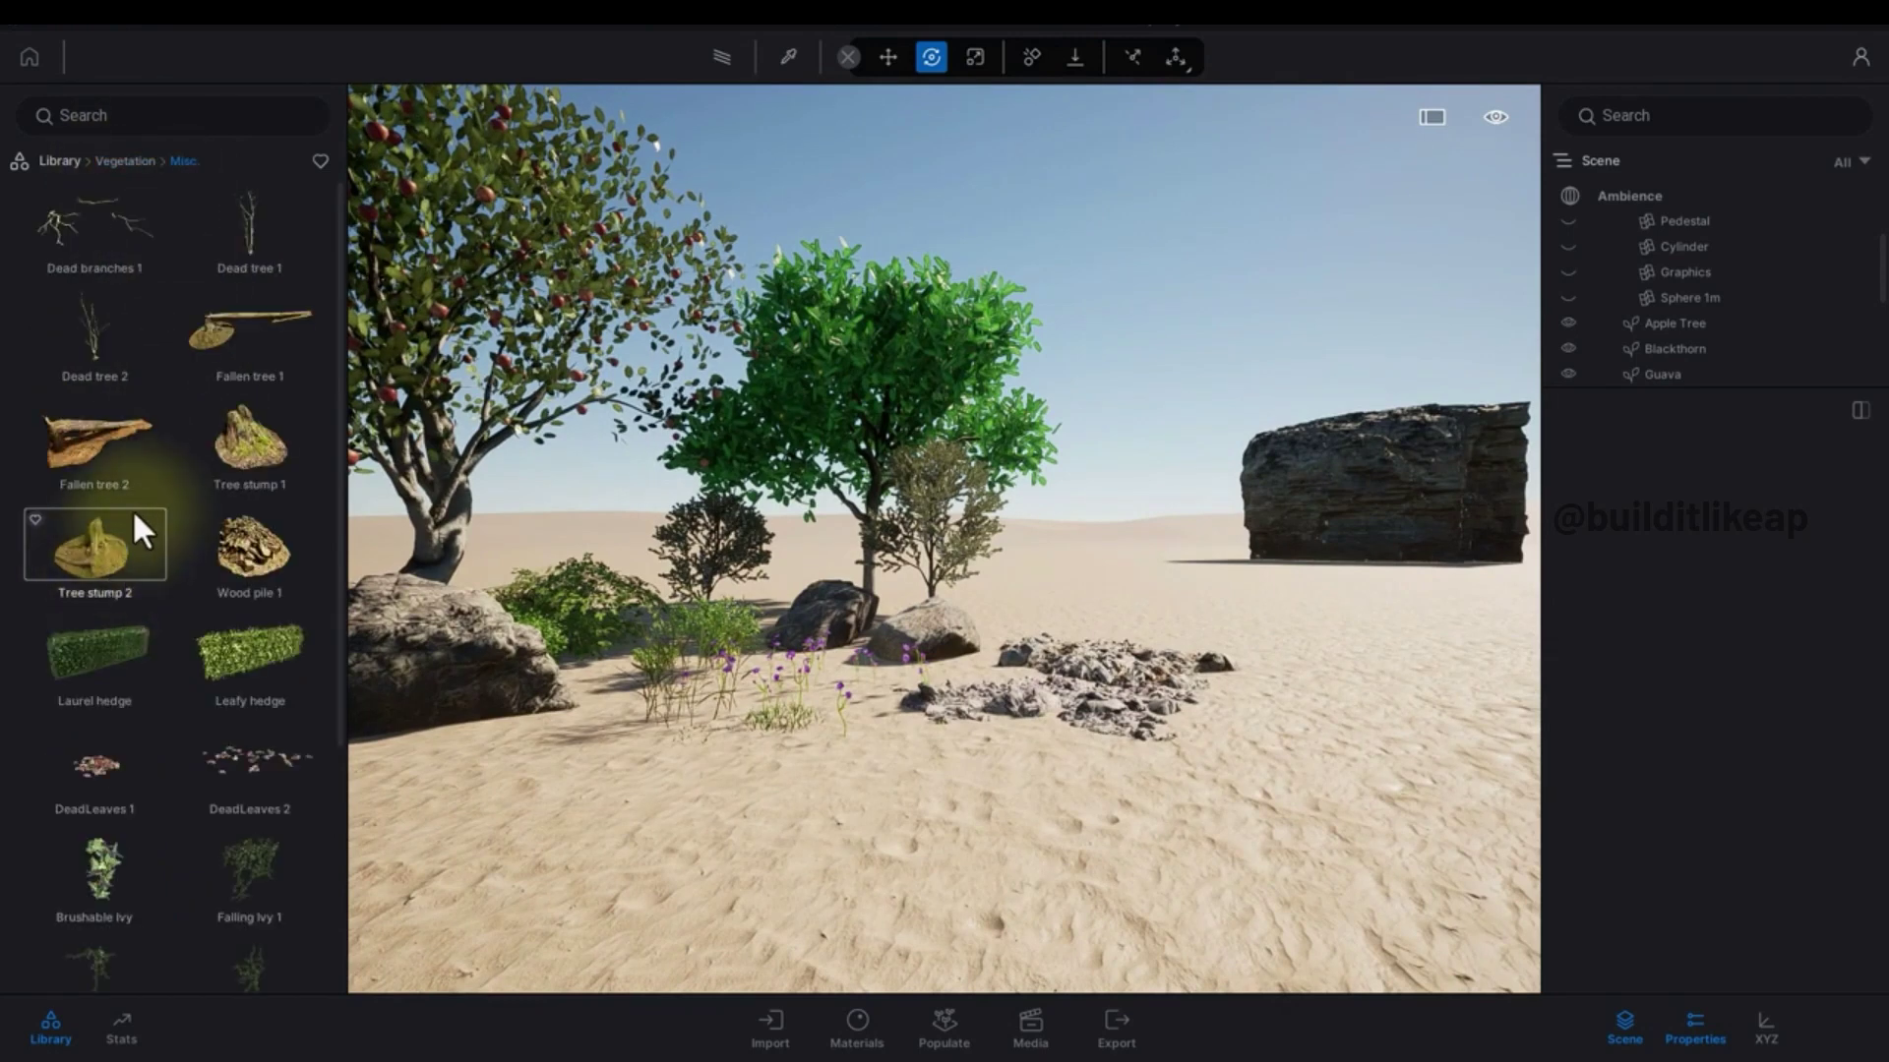
left_click(91, 440)
left_click(700, 736)
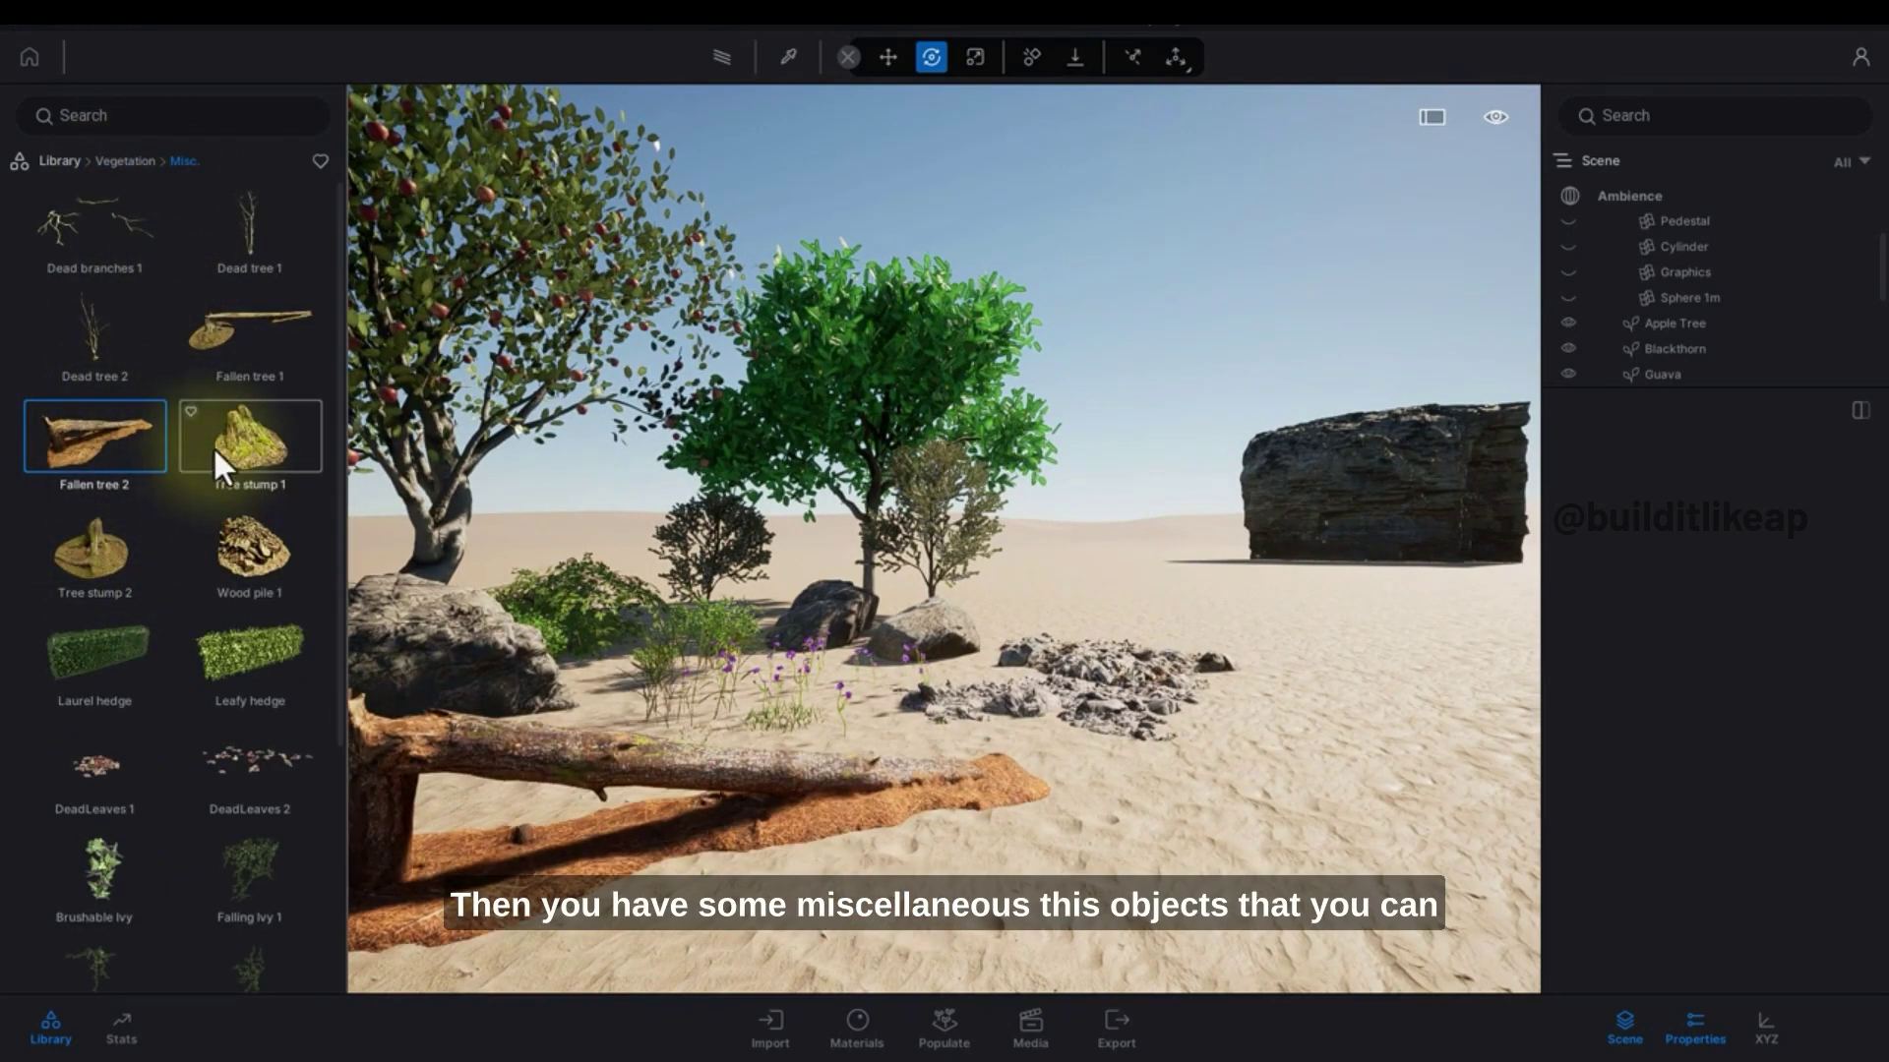
left_click(212, 446)
left_click(1226, 645)
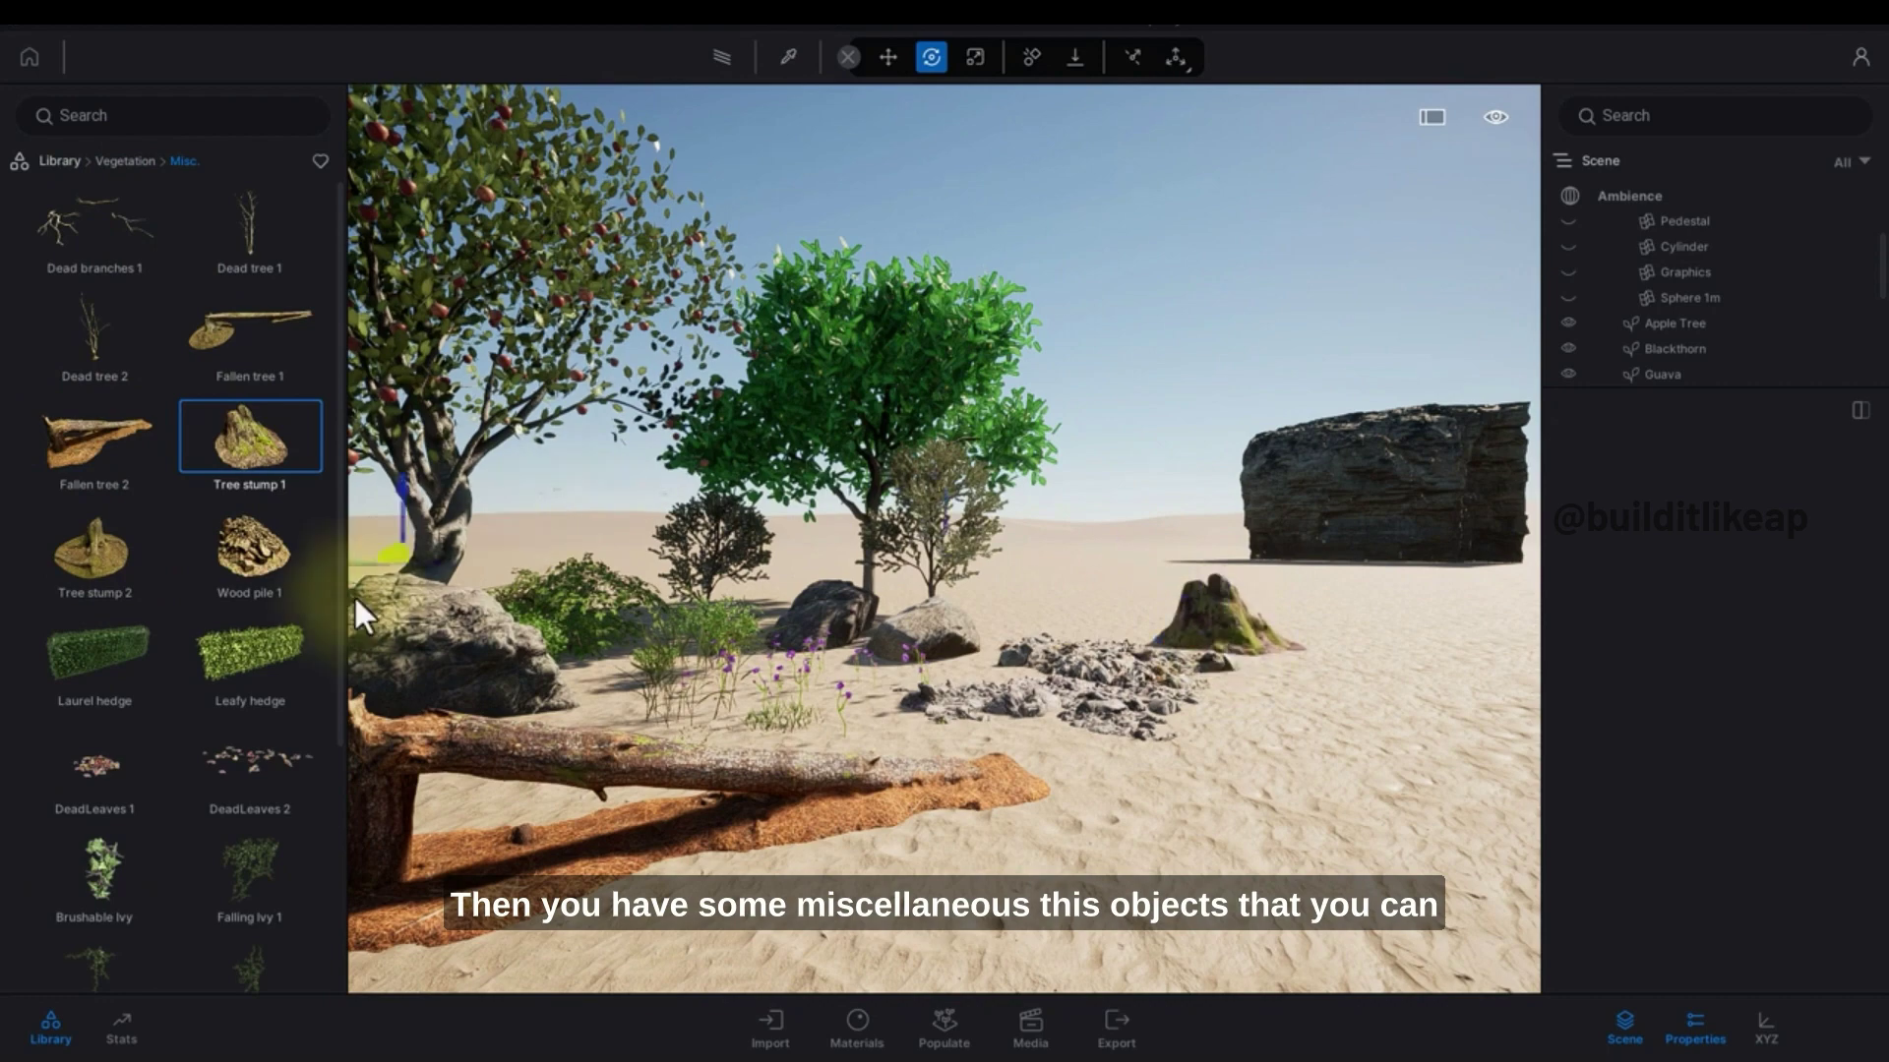
left_click(252, 688)
left_click(1344, 622)
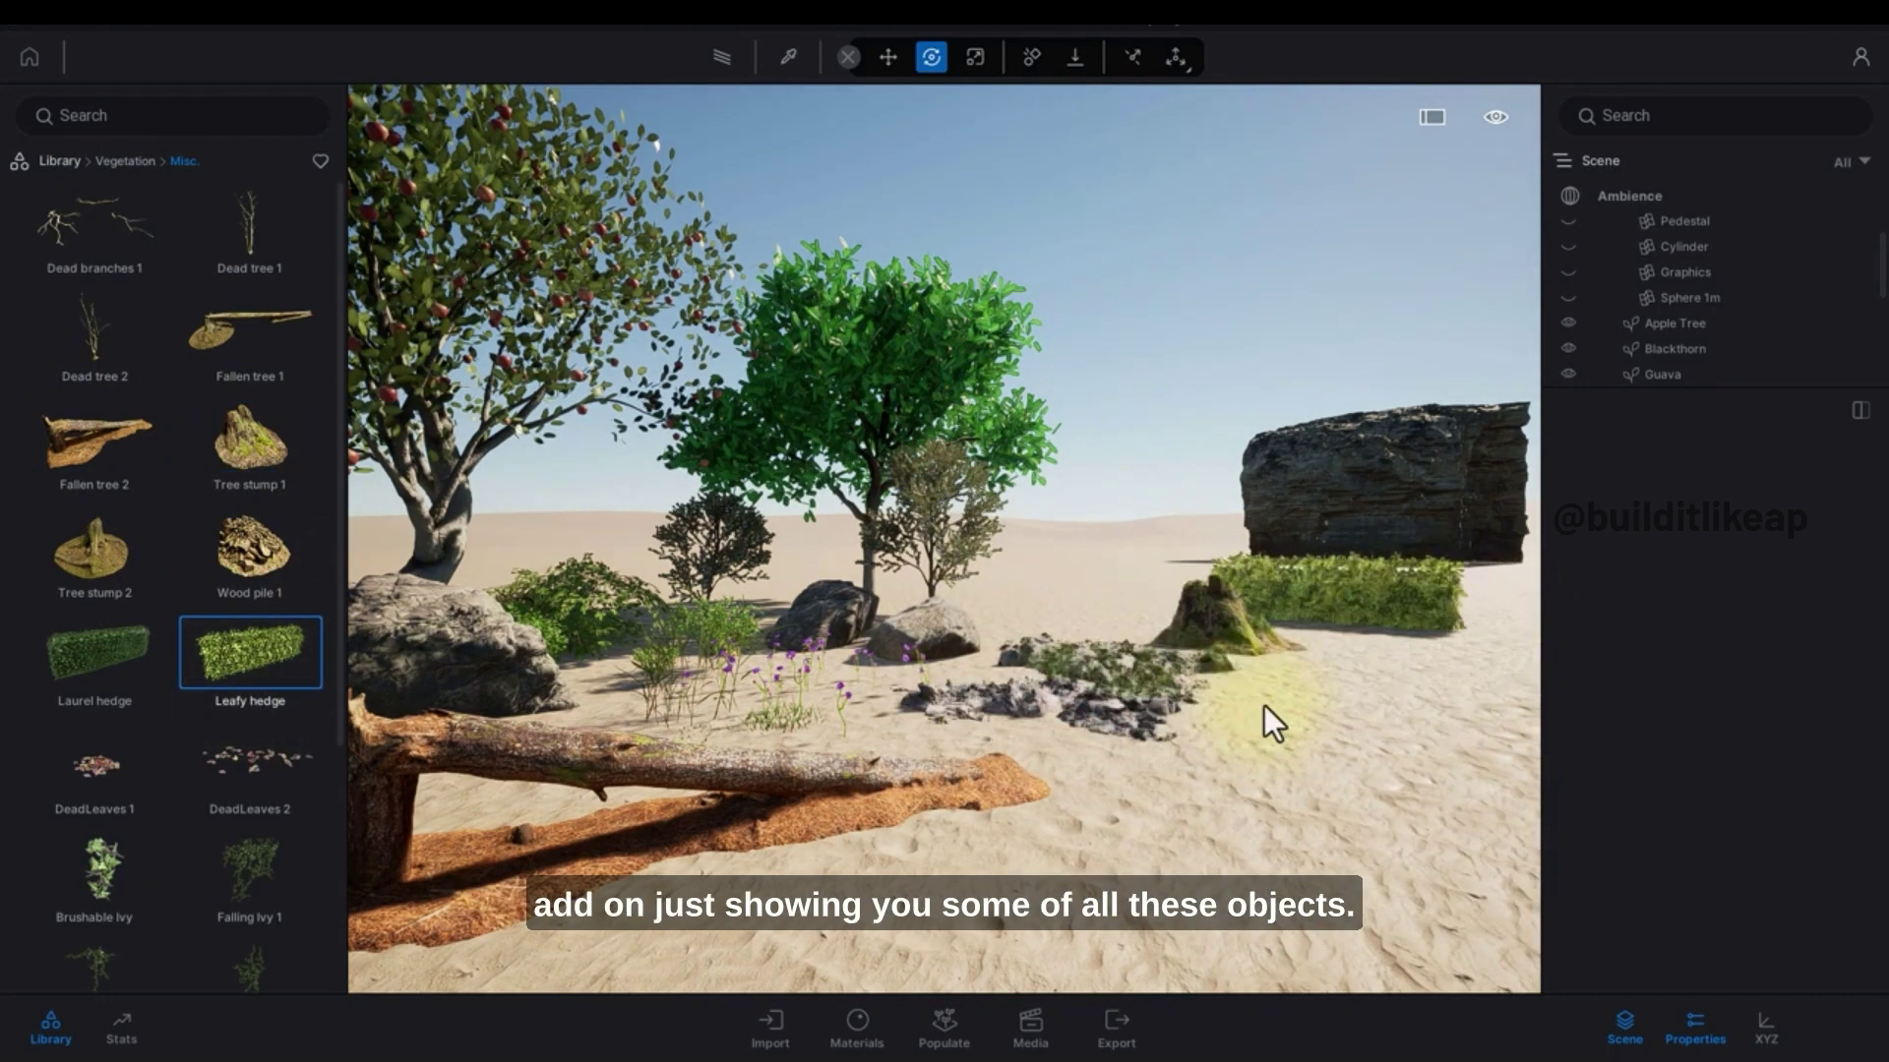
Step: Place Dead tree 1 on the open sand in front of the large rock and Dead tree 2 near the tree stump
right_click_drag(1265, 705, 1236, 652)
scroll(263, 793, "down", 3)
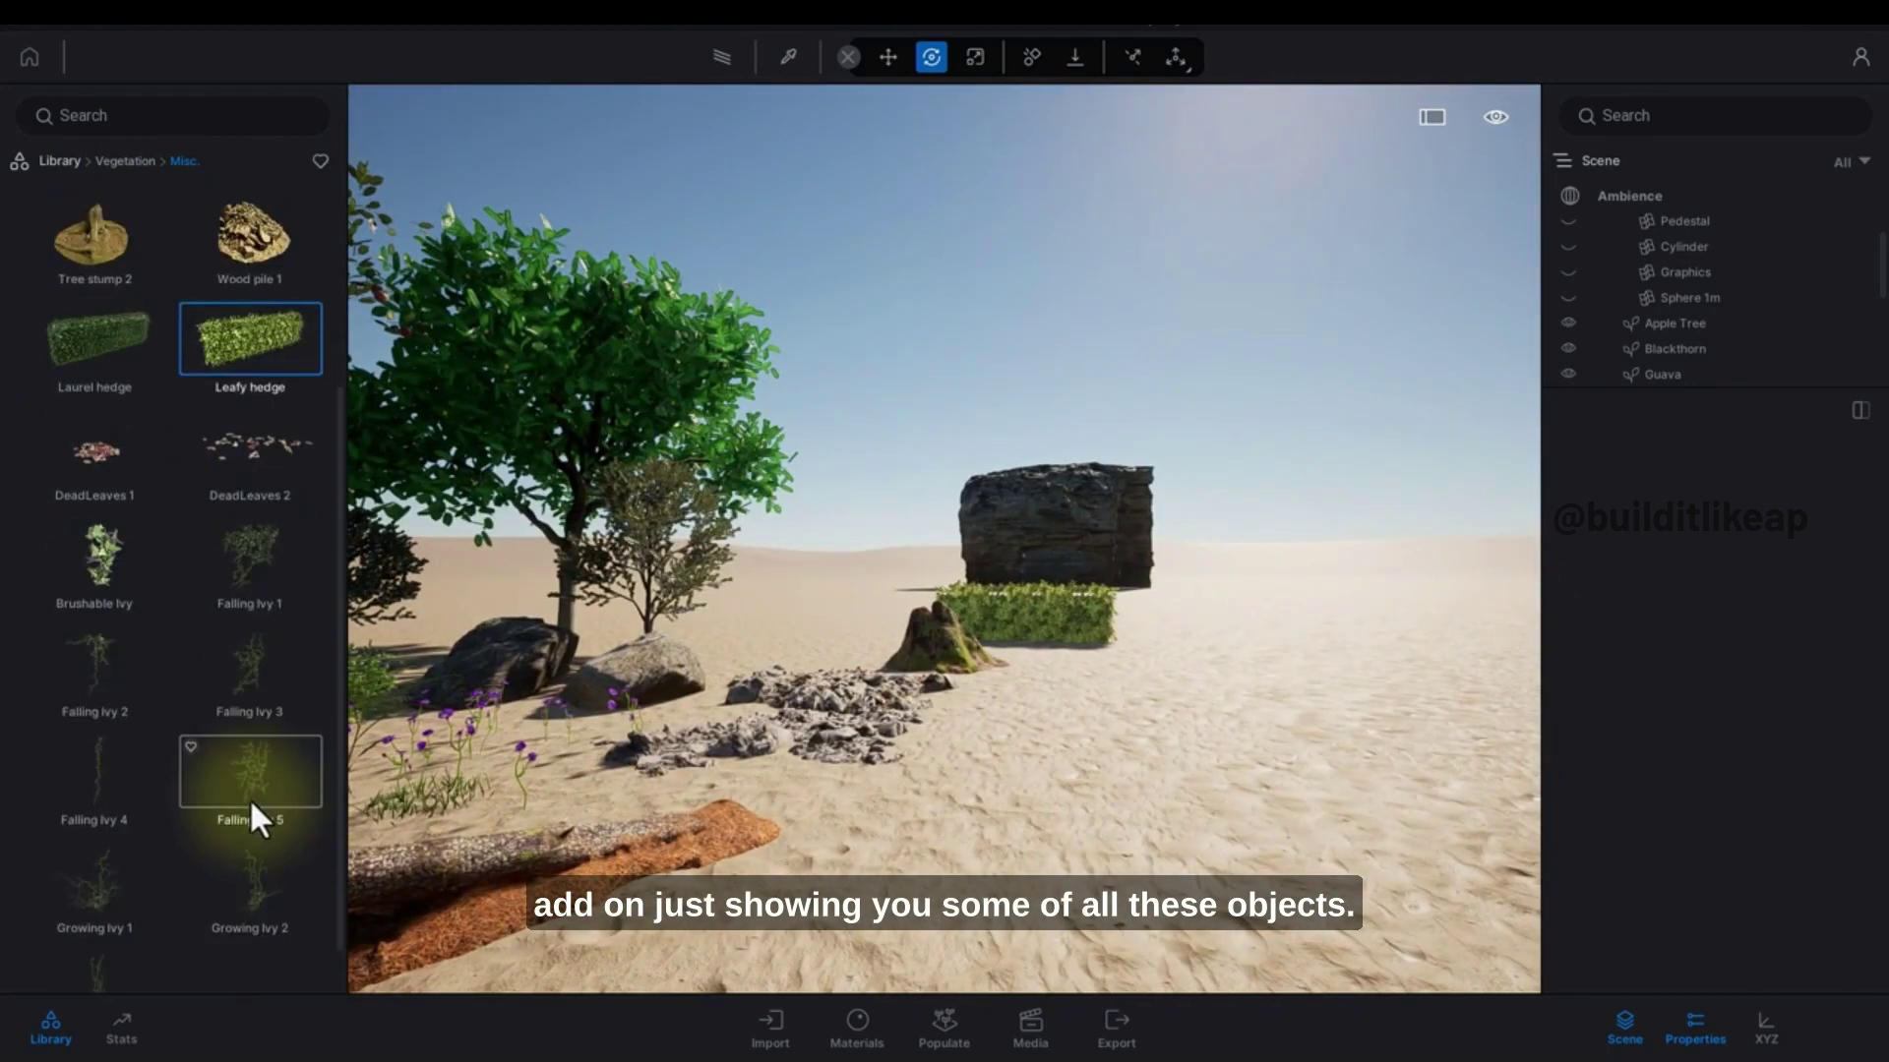
scroll(252, 809, "up", 4)
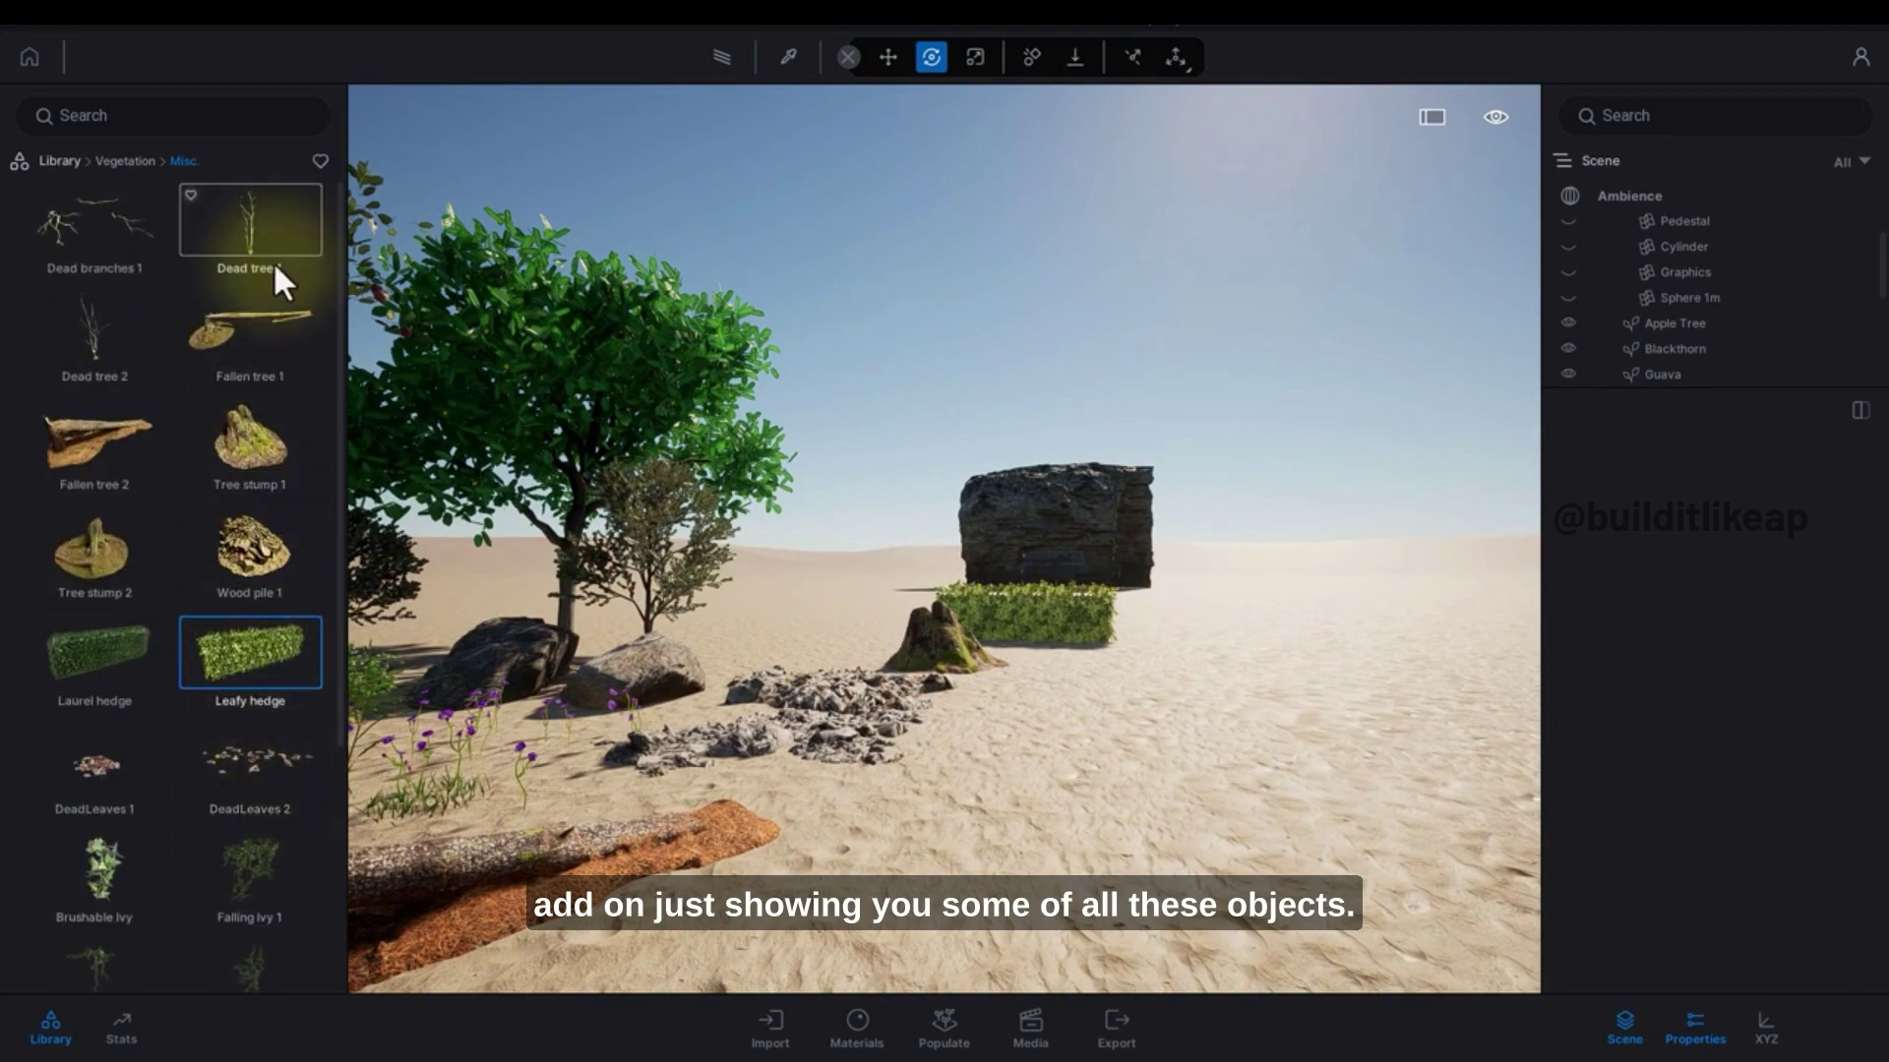
left_click(262, 234)
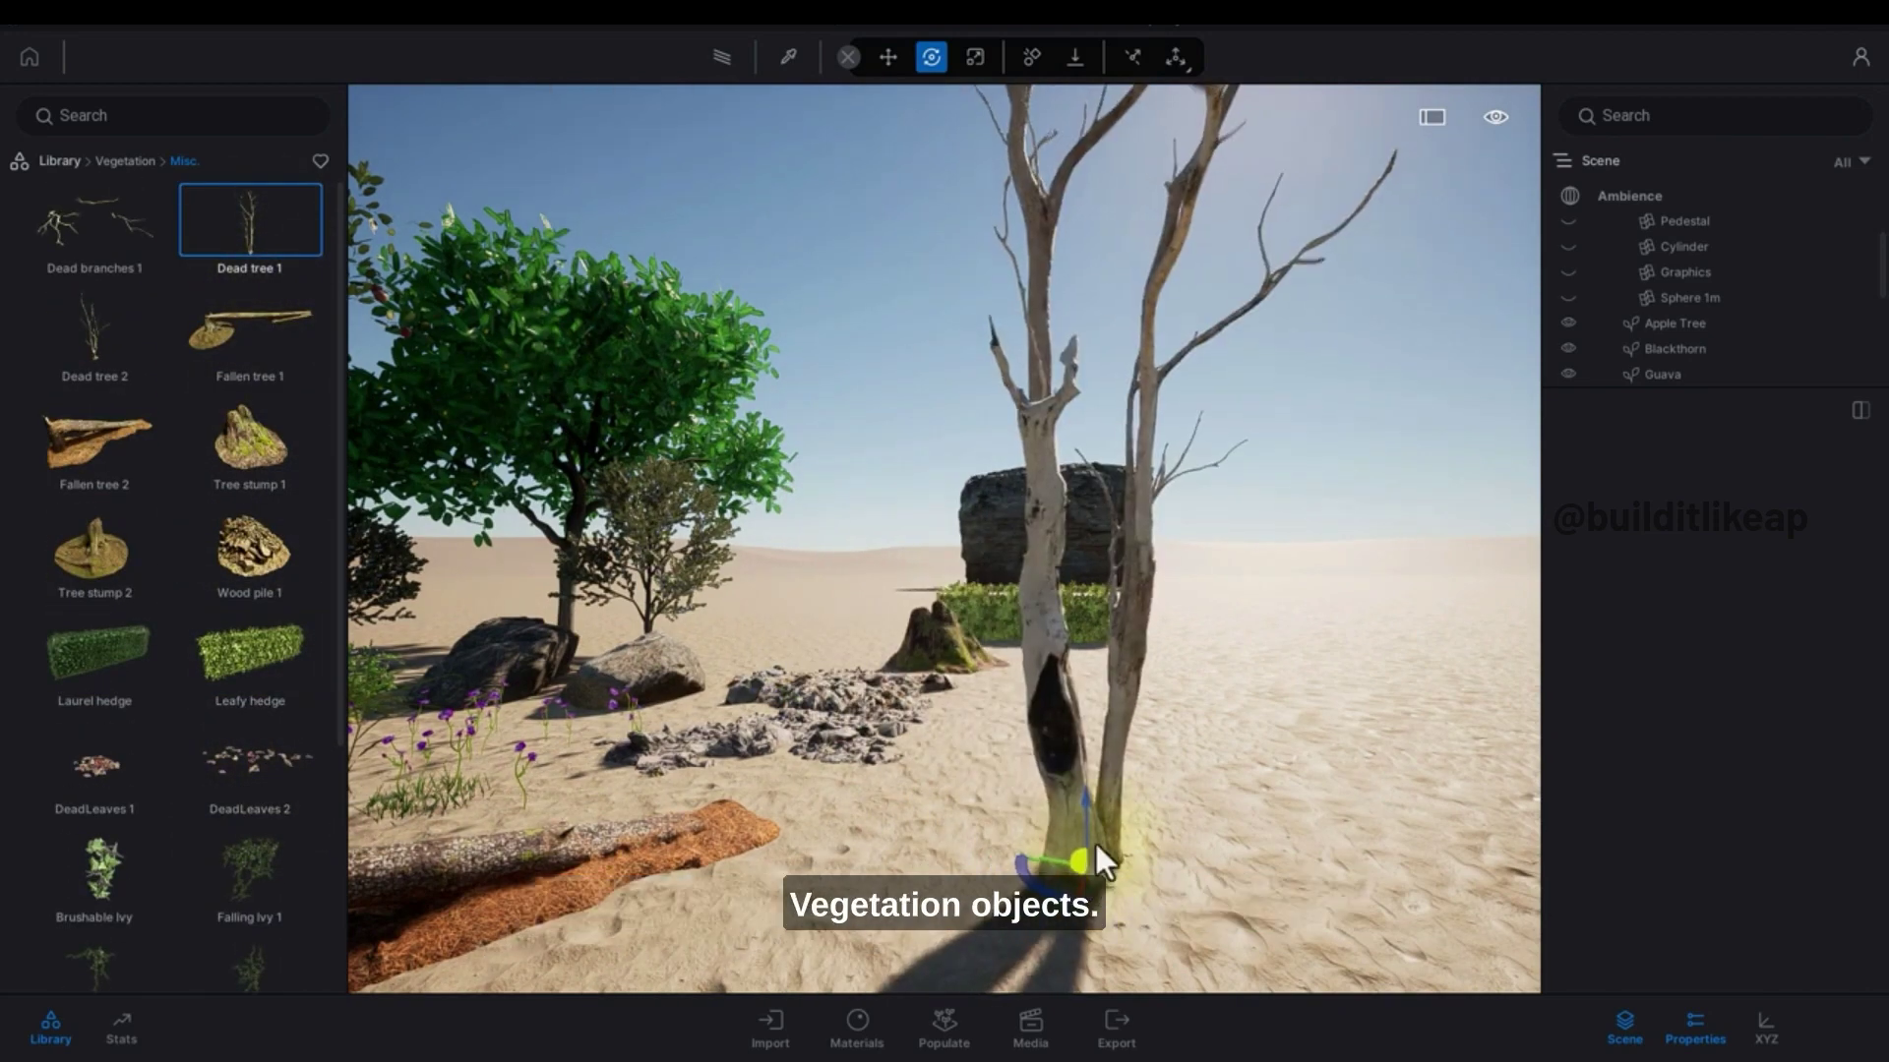
left_click(1224, 723)
left_click(97, 366)
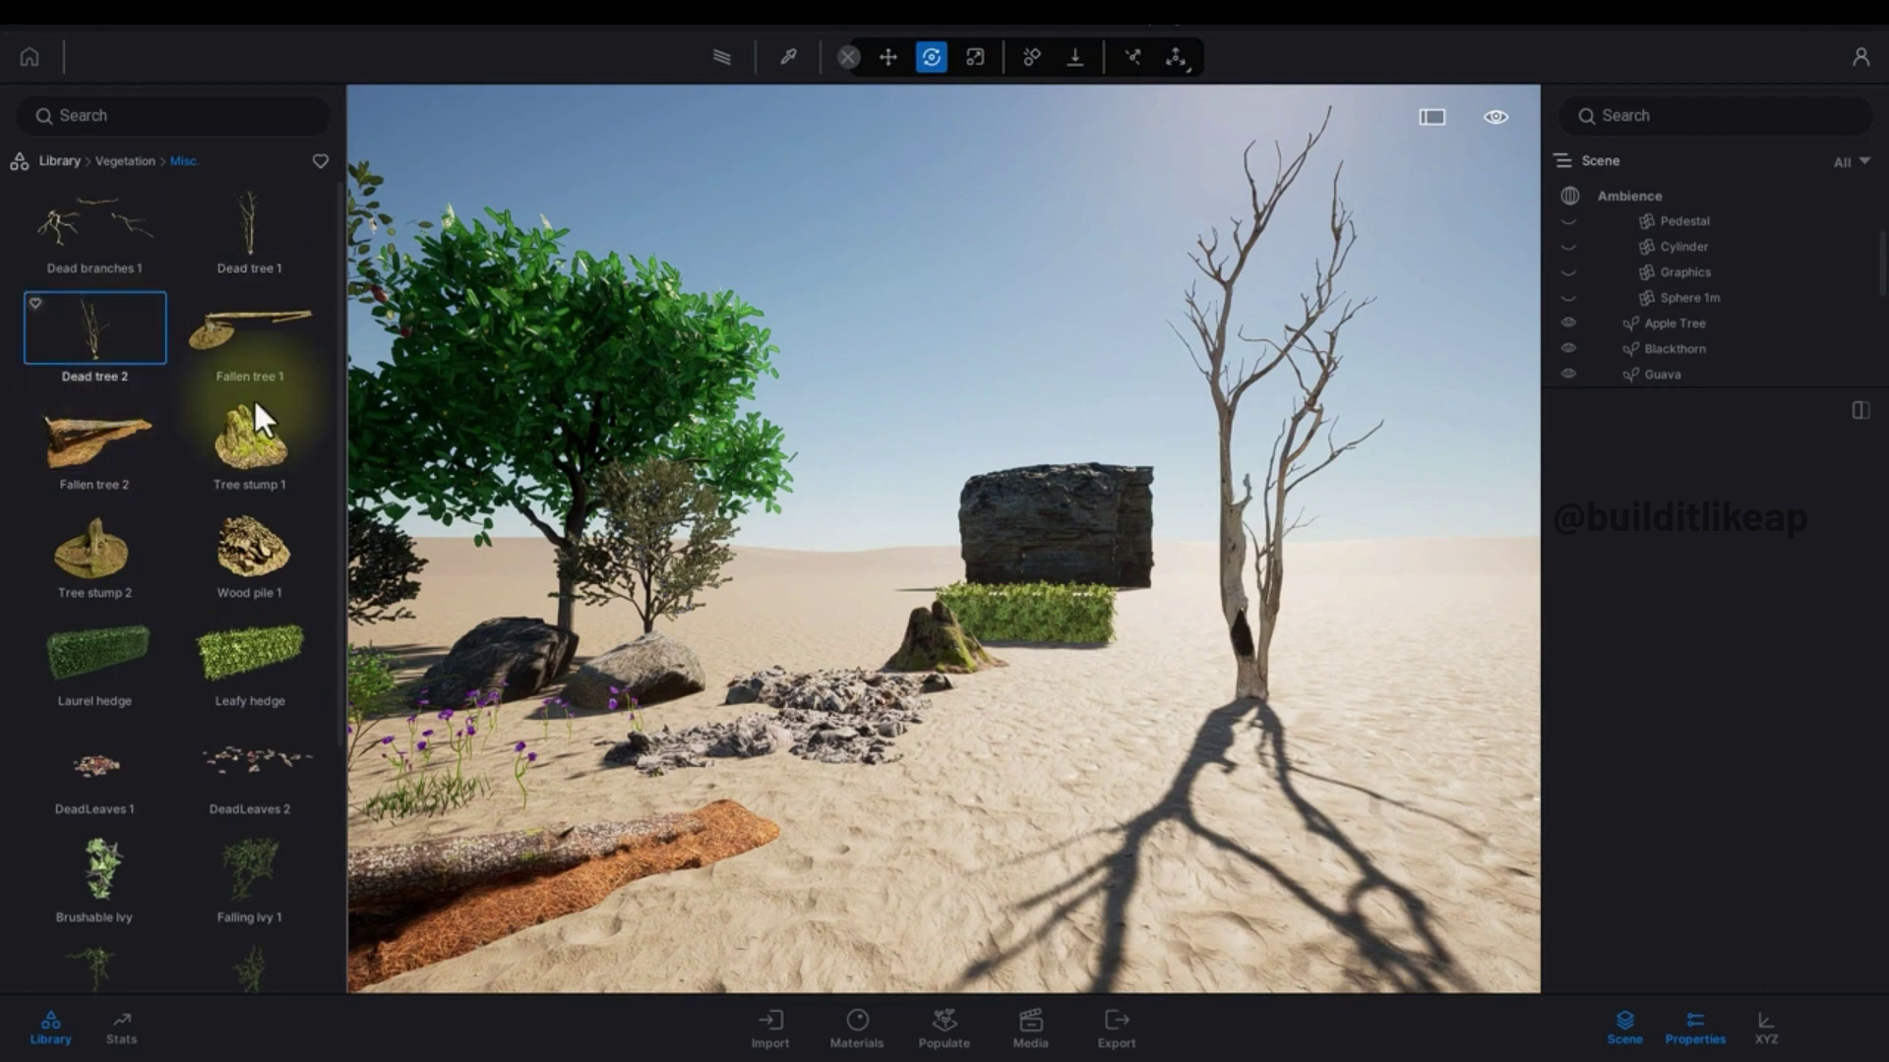
left_click(842, 653)
Step: Review the whole planted scene from farther away and return to the library's top-level categories
scroll(974, 757, "up", 3)
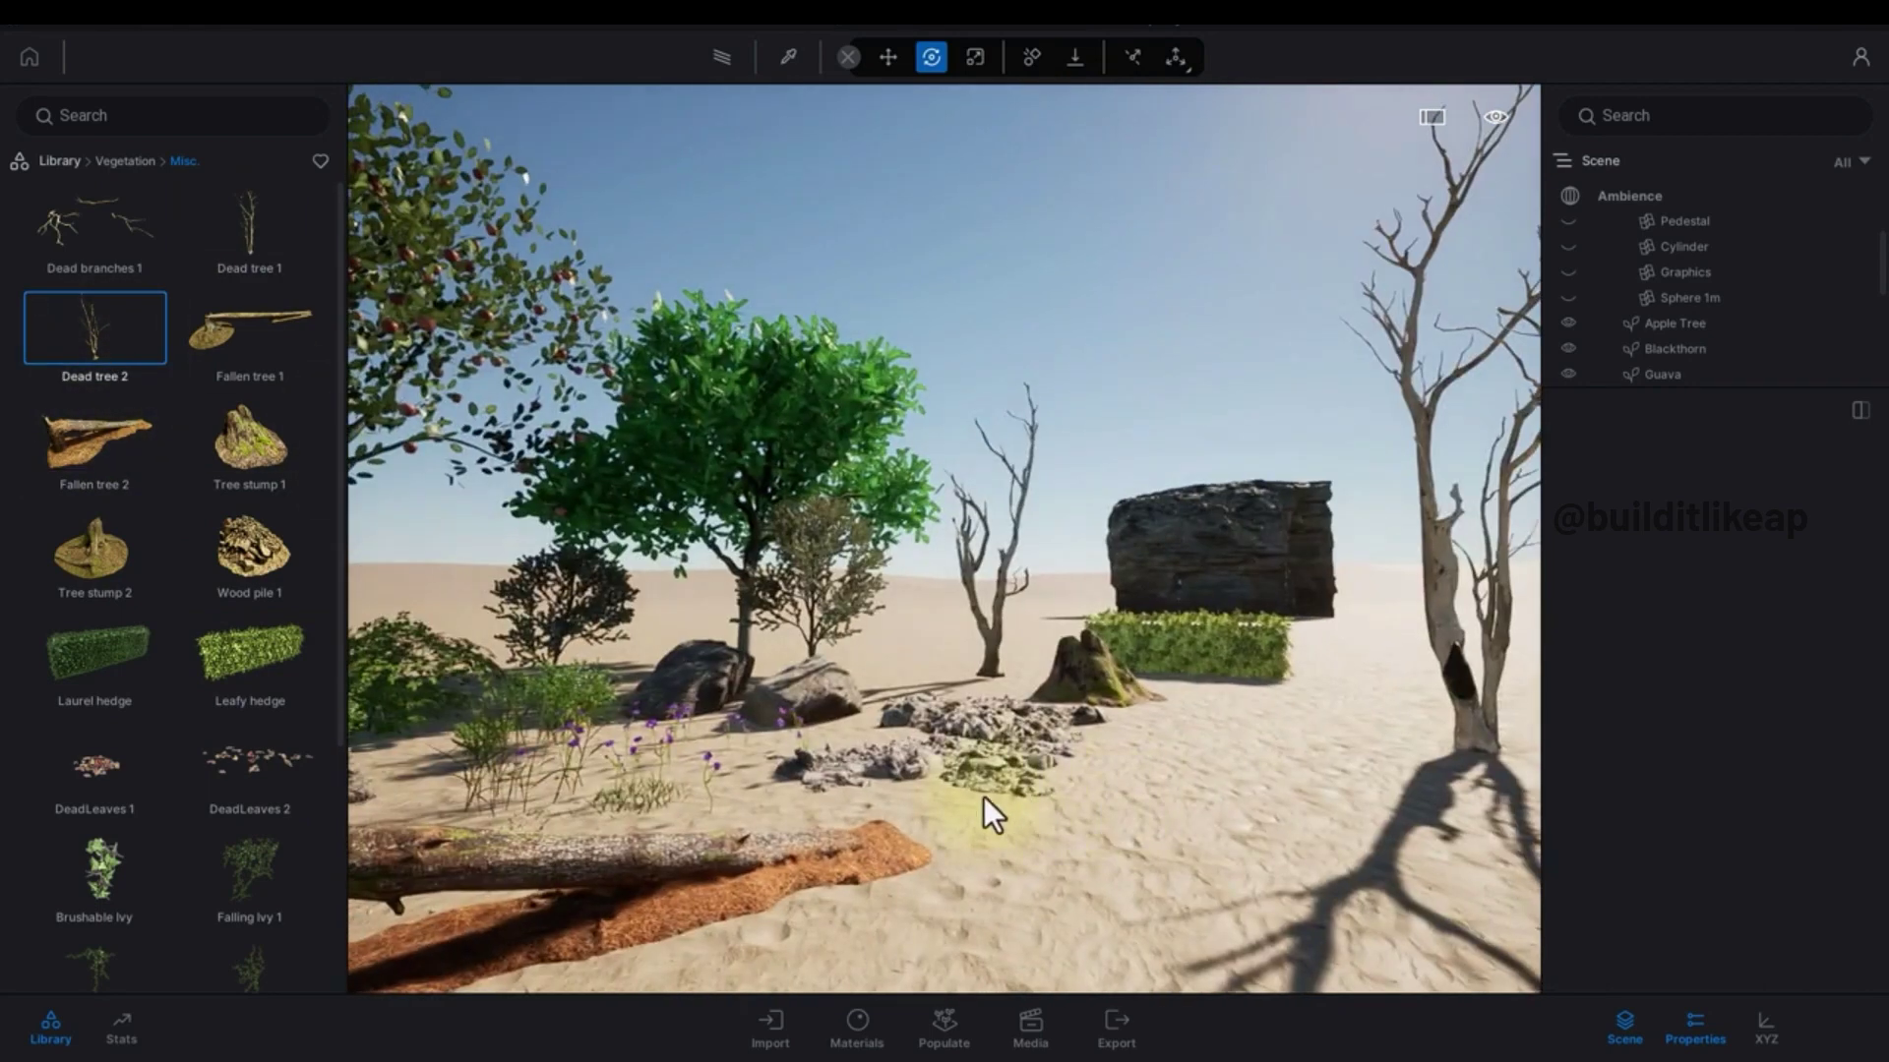
right_click_drag(983, 797, 942, 767)
scroll(941, 767, "down", 3)
scroll(941, 766, "up", 2)
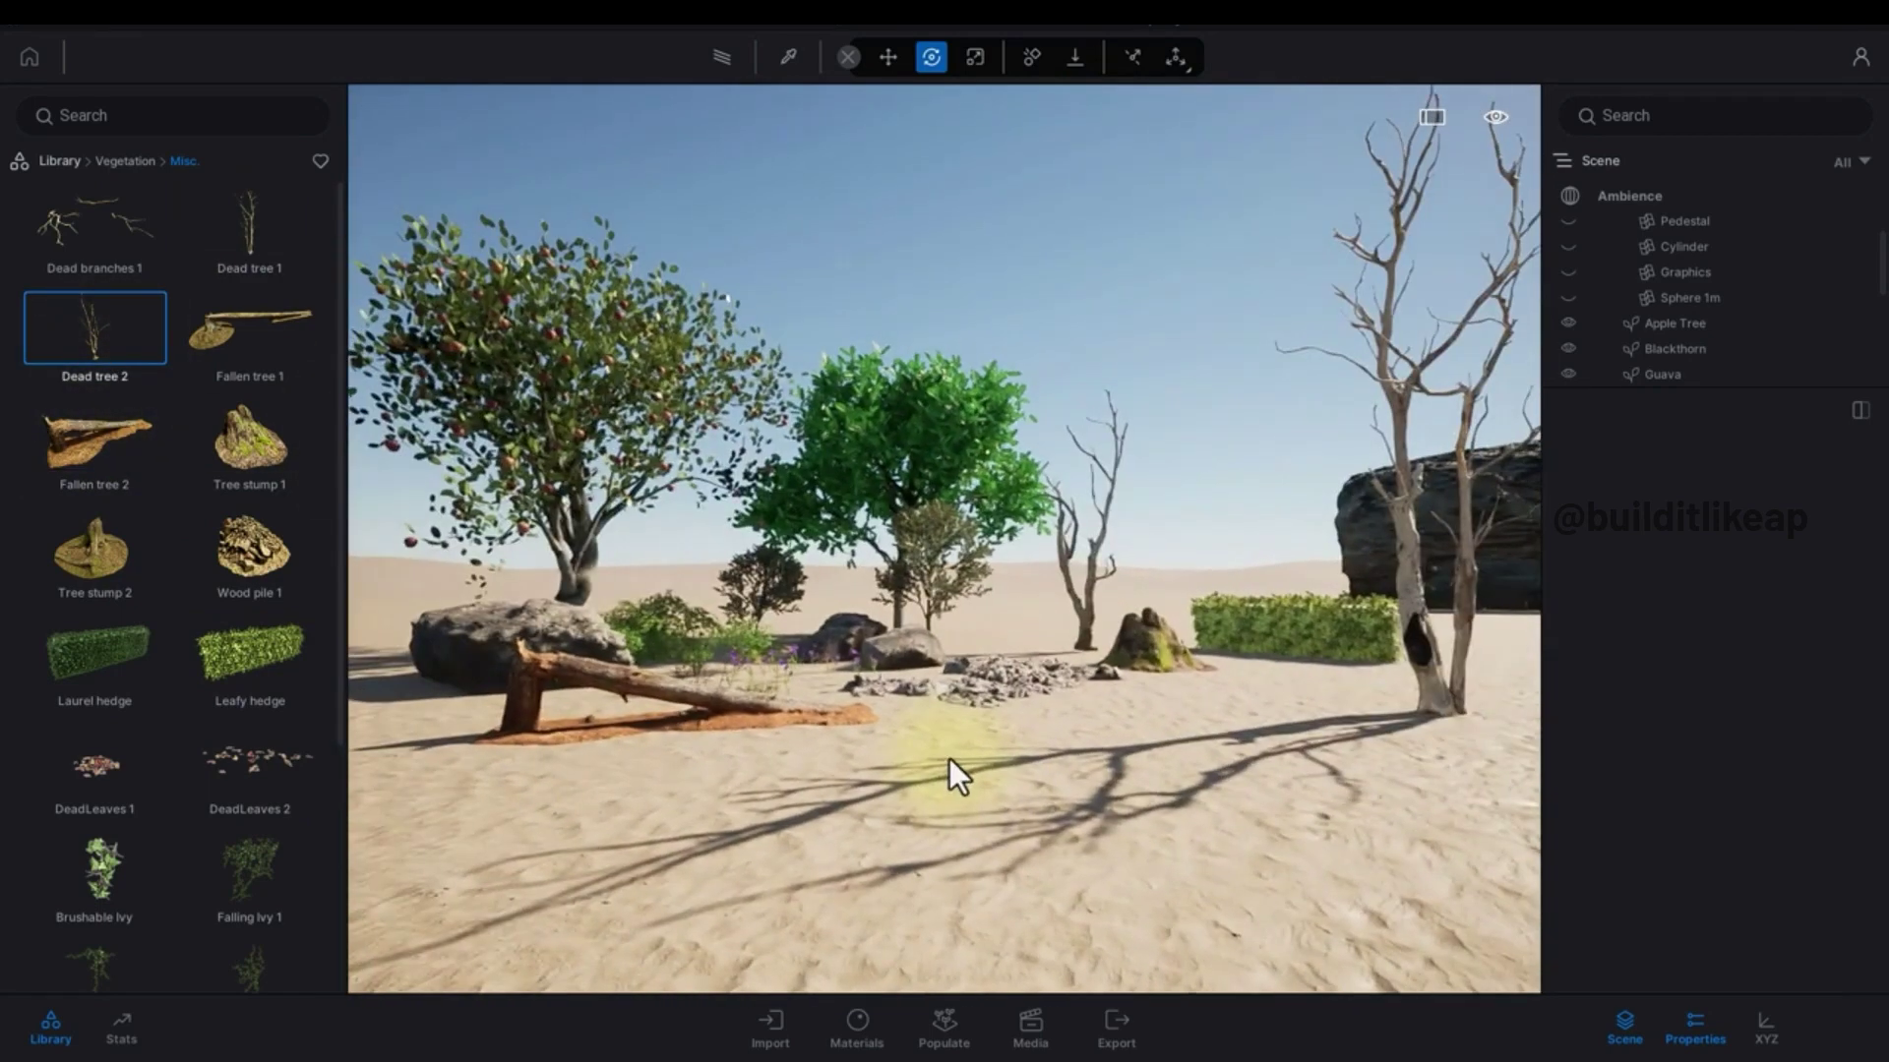
left_click(124, 162)
left_click(57, 160)
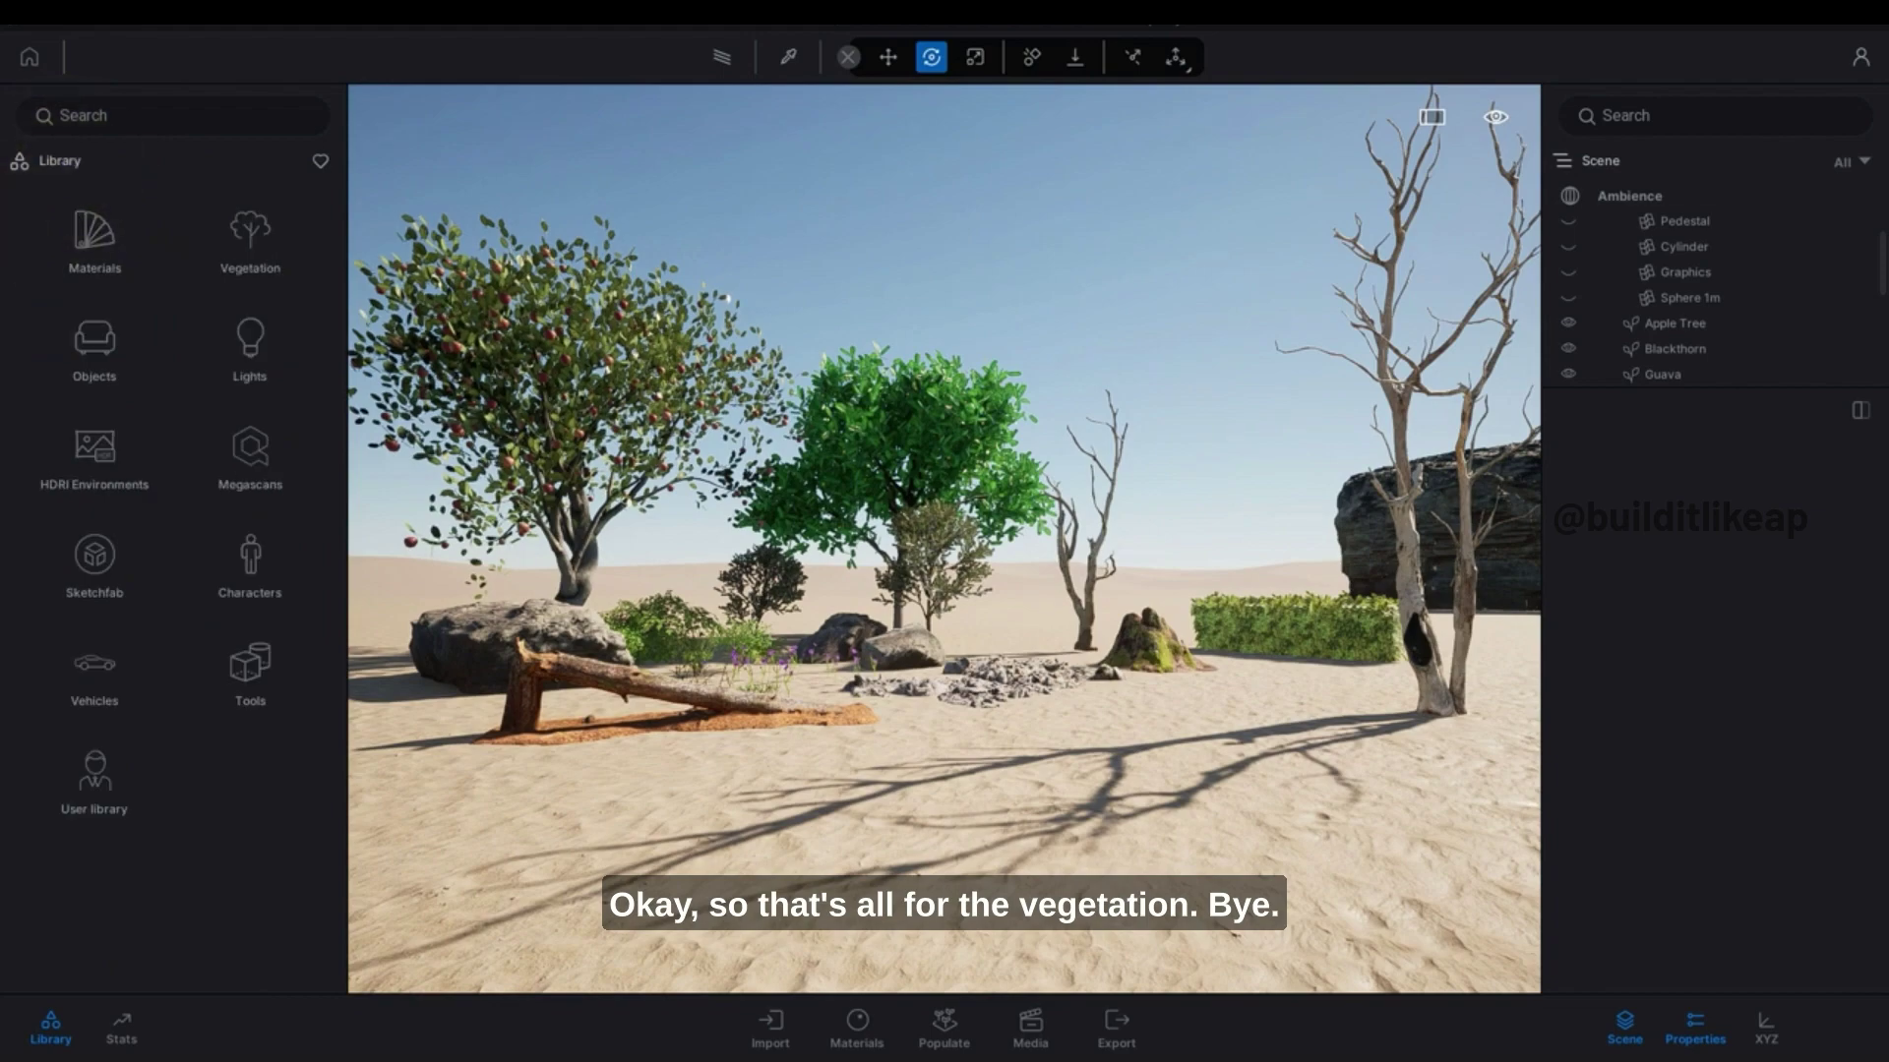